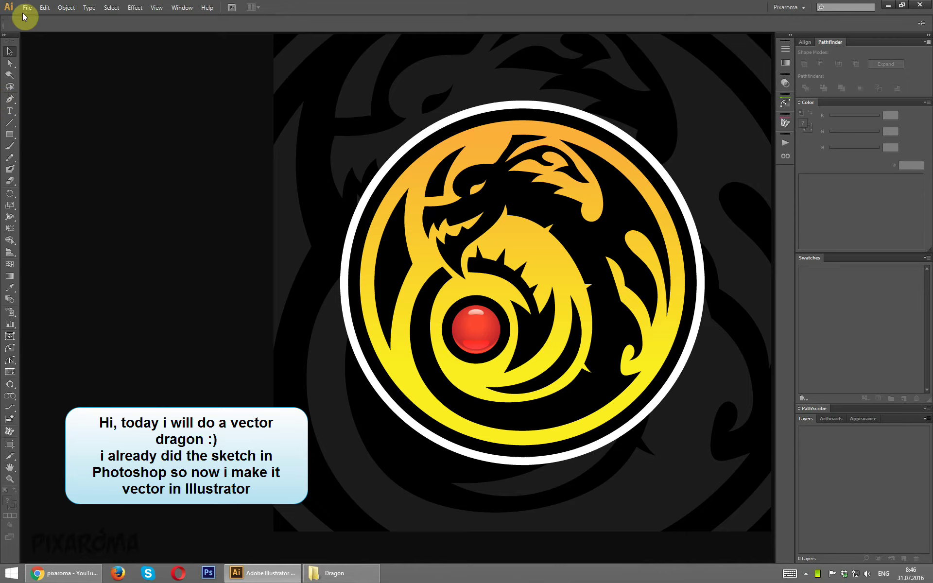
- Create a new 1024 × 1024 px RGB document in pixels
{"action": "left_click", "coordinate": [24, 10]}
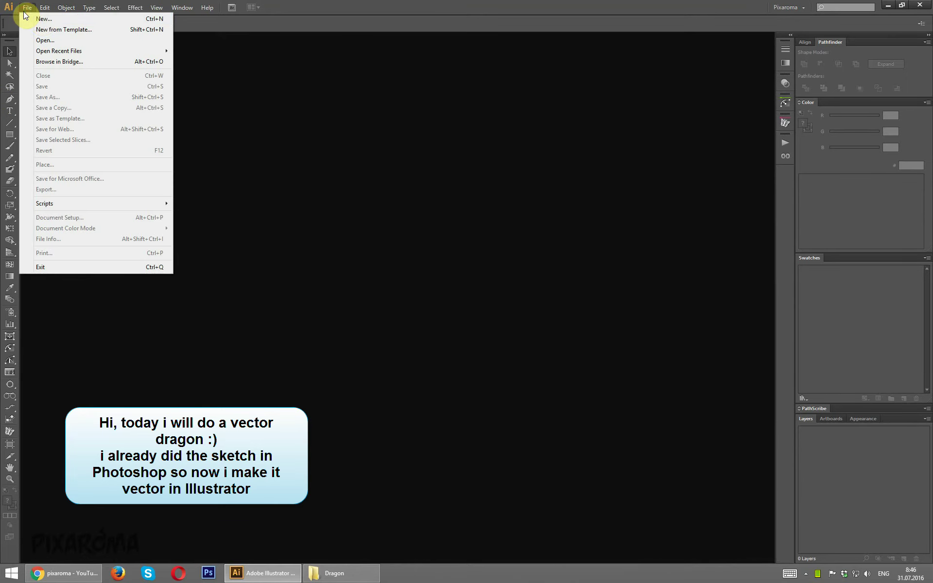
{"action": "left_click", "coordinate": [40, 18]}
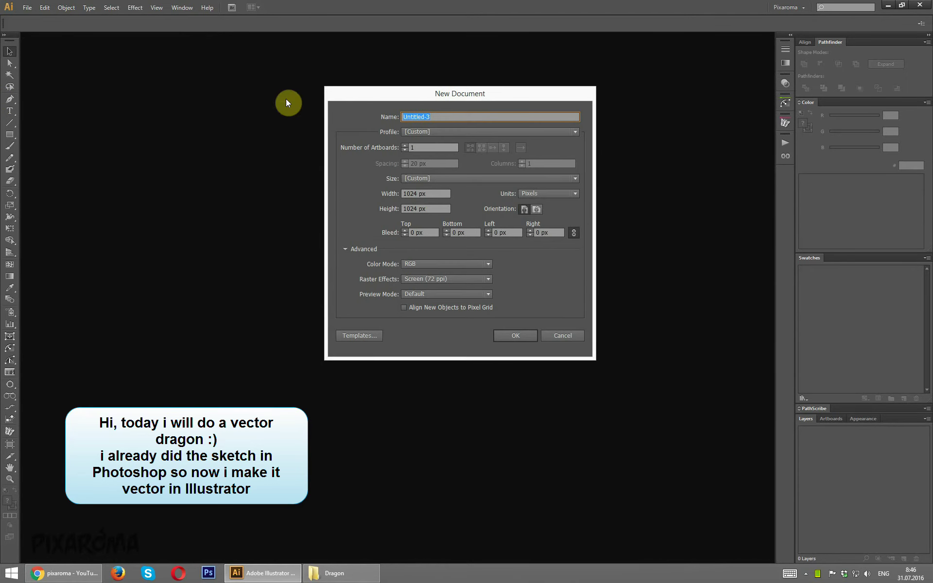
{"action": "left_click", "coordinate": [436, 193]}
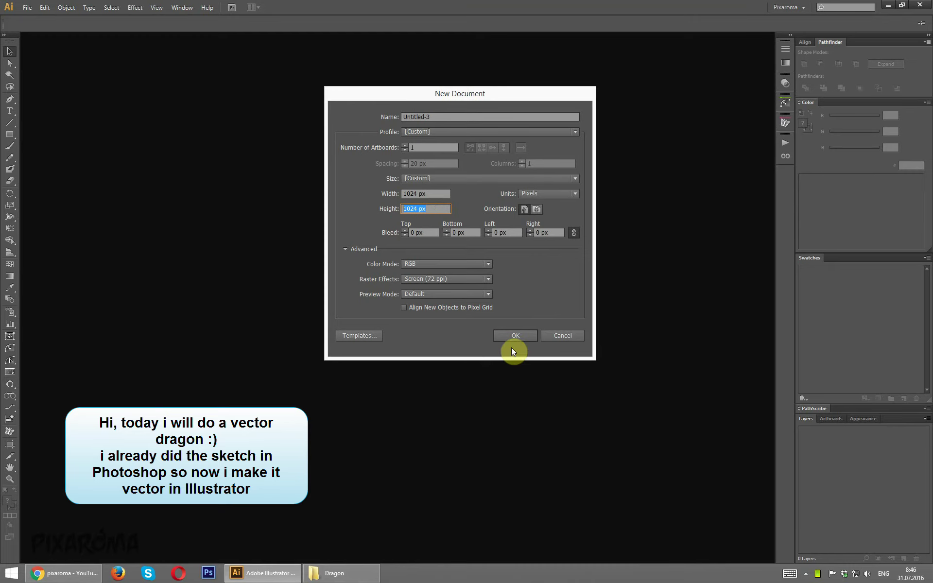
{"action": "left_click", "coordinate": [516, 336]}
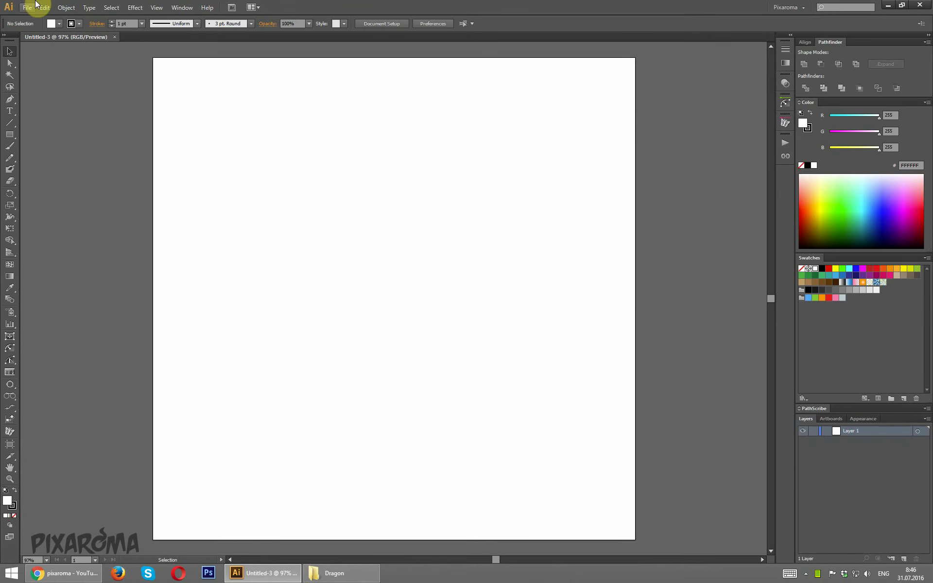
- Place dragonsketch.png on the artboard and scale it up from its centre
{"action": "left_click", "coordinate": [28, 8]}
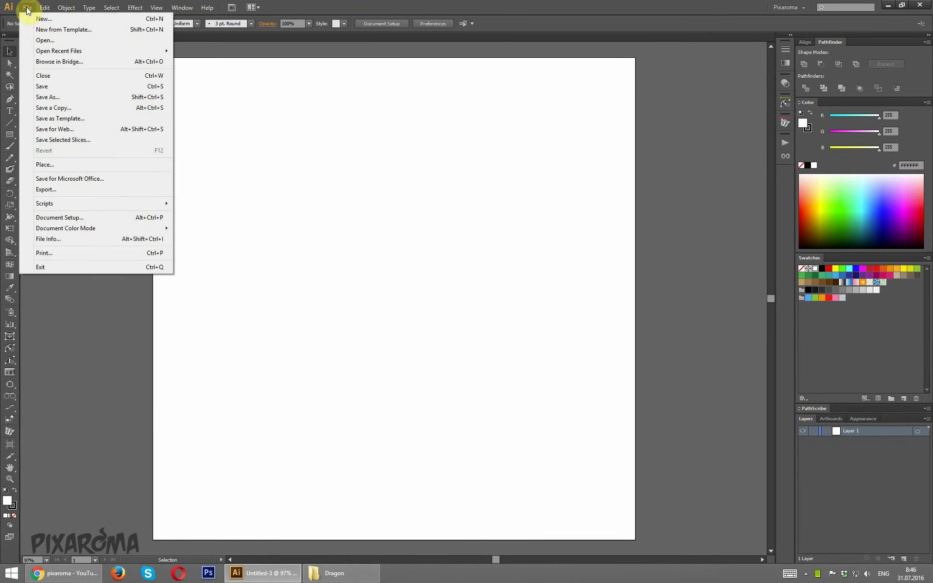
{"action": "left_click", "coordinate": [66, 162]}
{"action": "double_click", "coordinate": [83, 73]}
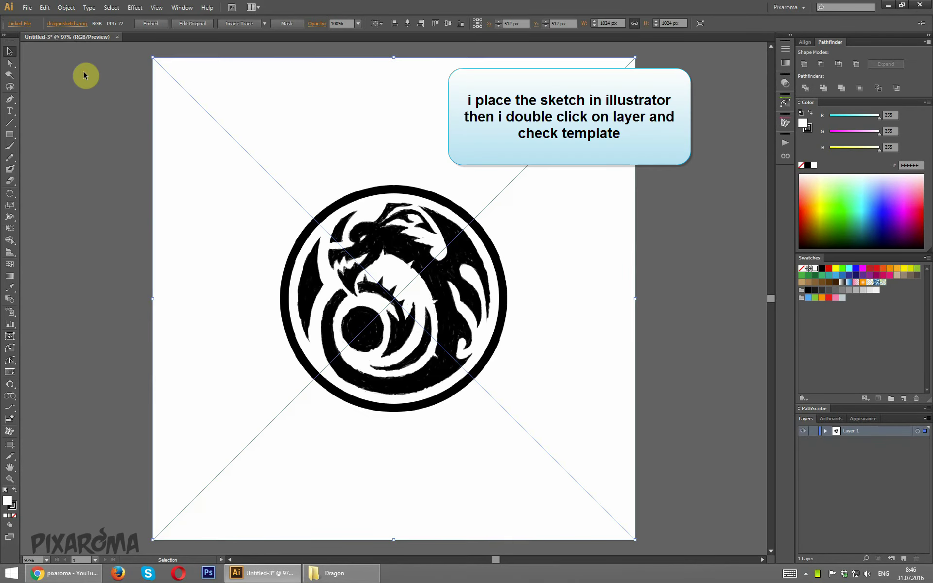
{"action": "key", "text": "ctrl+minus"}
{"action": "key", "text": "ctrl+minus"}
{"action": "key", "text": "ctrl+minus"}
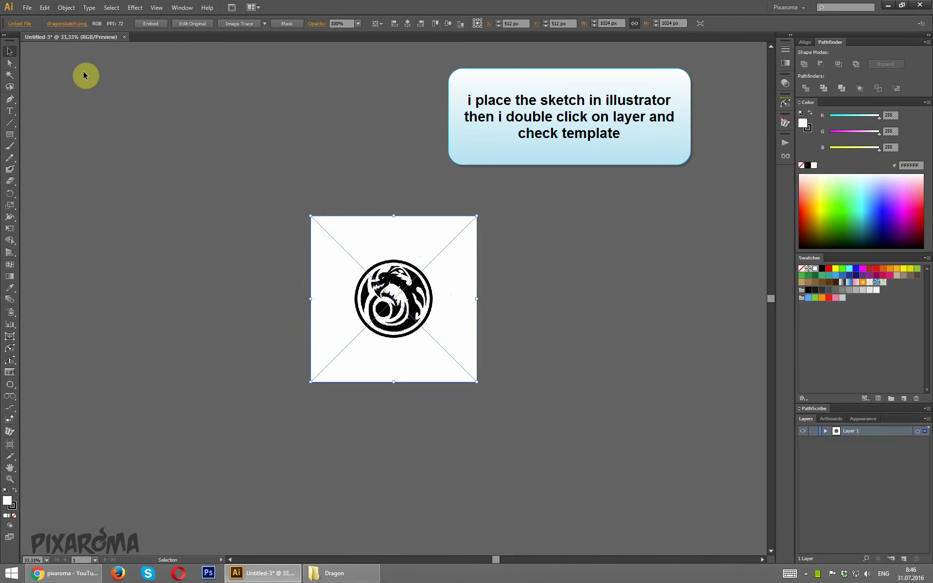
{"action": "left_click_drag", "start_coordinate": [477, 217], "coordinate": [538, 178]}
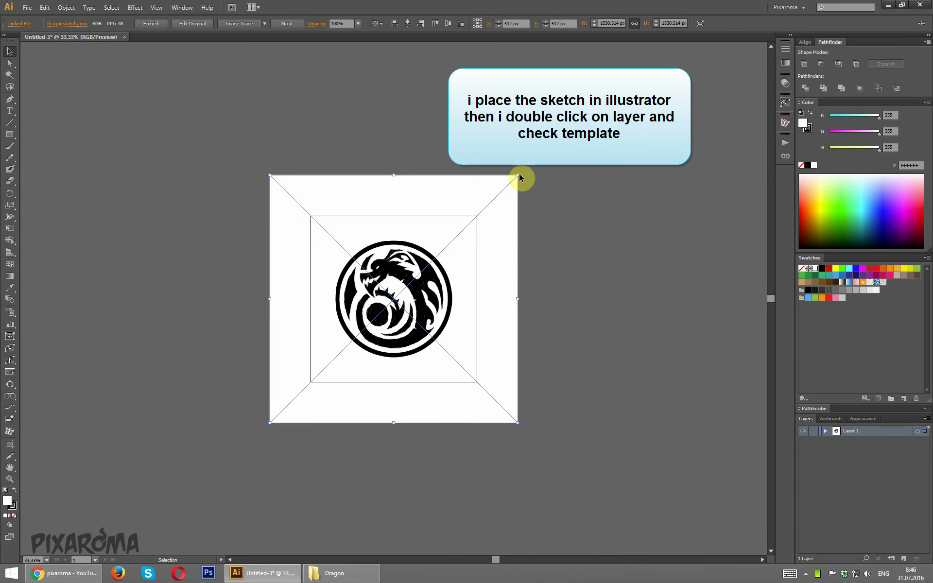
{"action": "left_click", "coordinate": [622, 333]}
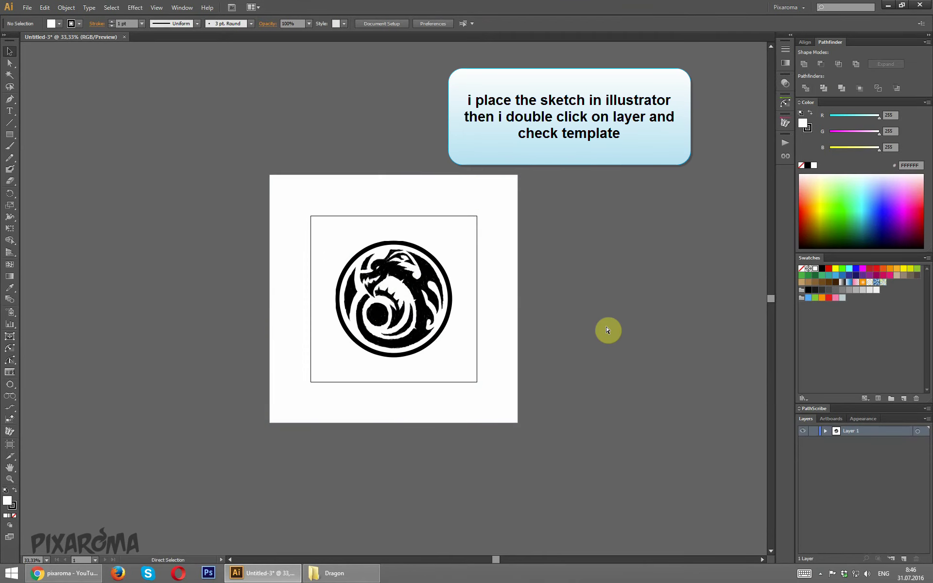
{"action": "key", "text": "ctrl+plus"}
{"action": "key", "text": "ctrl+plus"}
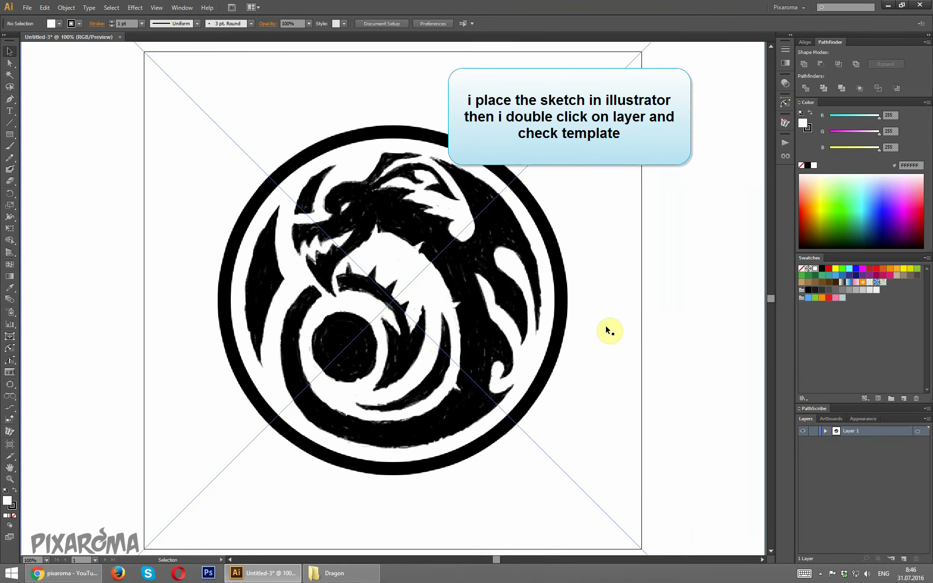
- Make the sketch layer a template with images dimmed to 30%
{"action": "double_click", "coordinate": [834, 430]}
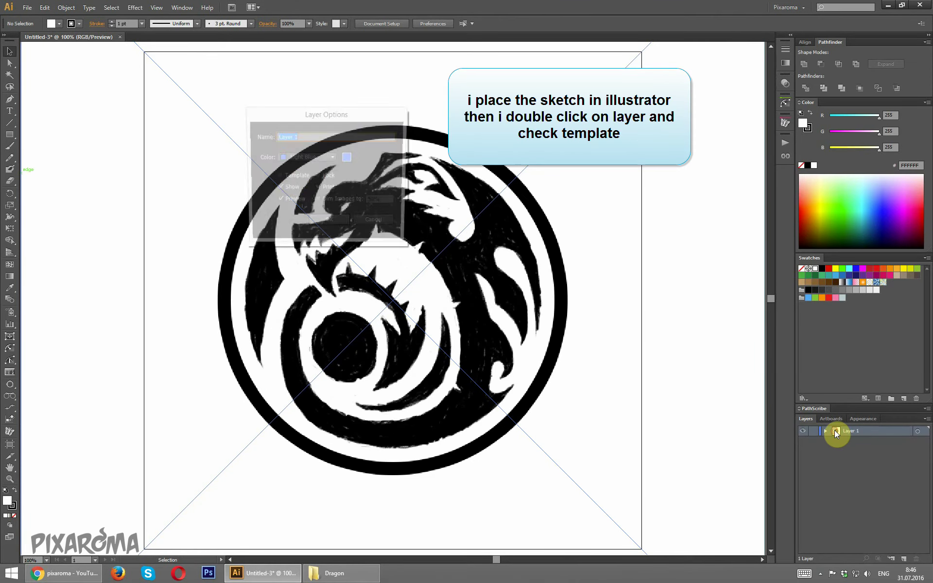
{"action": "left_click", "coordinate": [293, 178]}
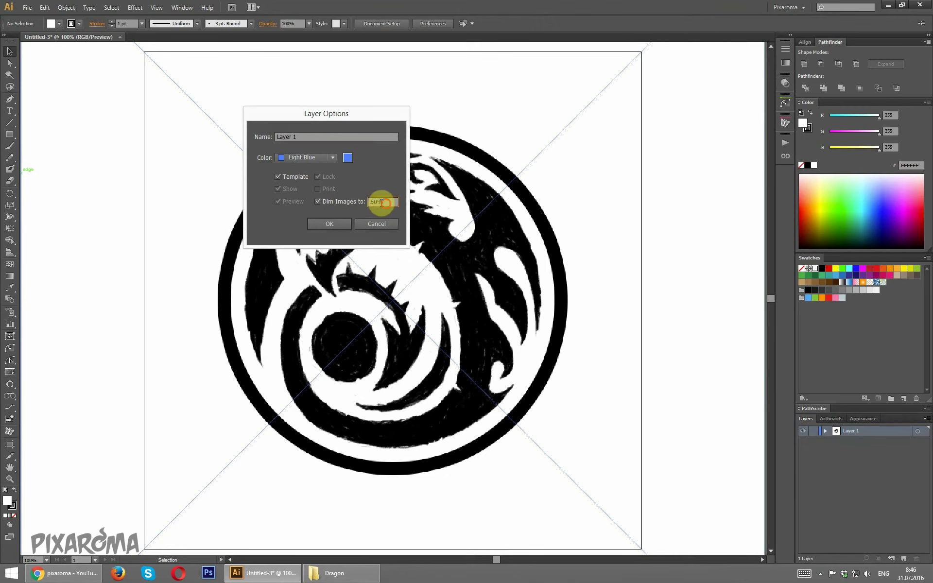
{"action": "double_click", "coordinate": [383, 202]}
{"action": "type", "text": "30"}
{"action": "left_click", "coordinate": [326, 224]}
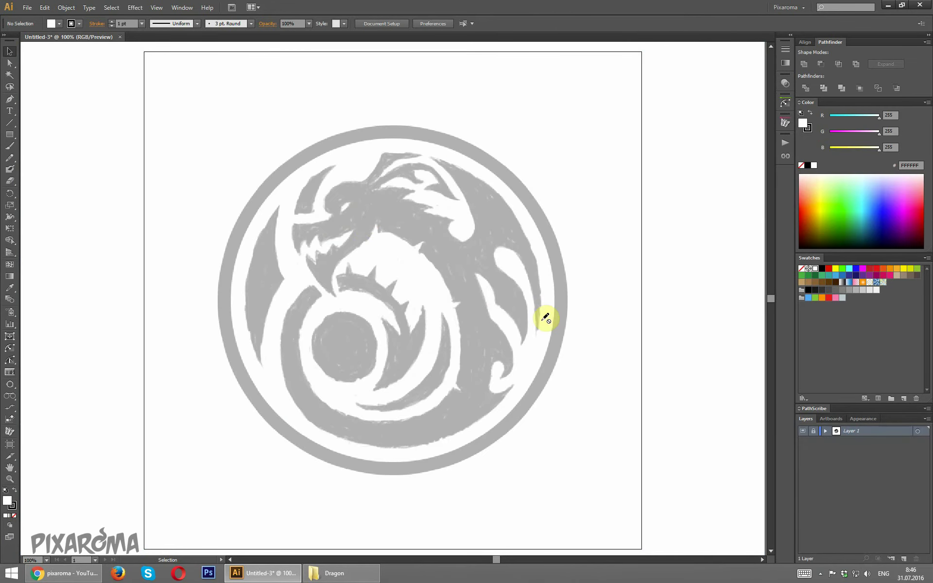
{"action": "key", "text": "ctrl+minus"}
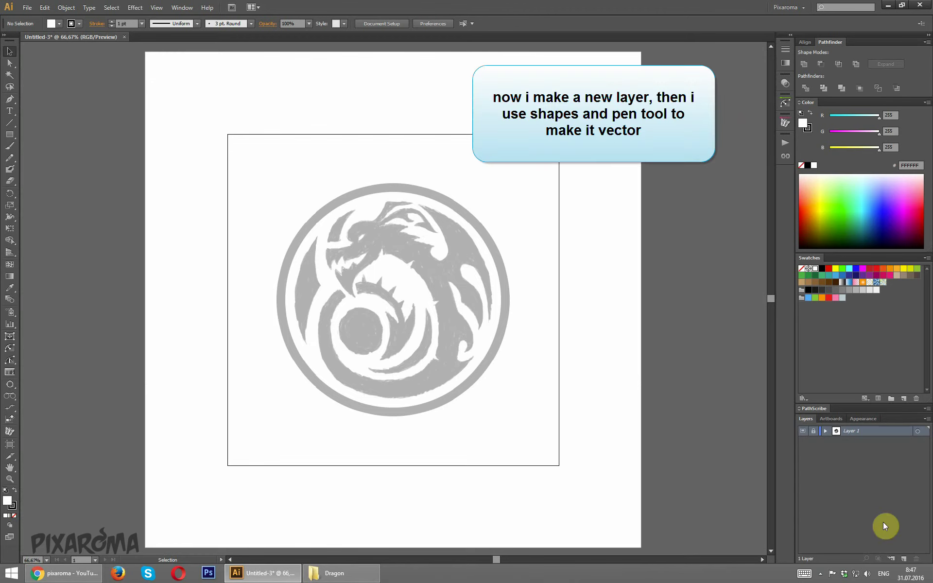
- Add a new layer above the sketch and save the document as dragon.ai with default options
{"action": "left_click", "coordinate": [902, 559]}
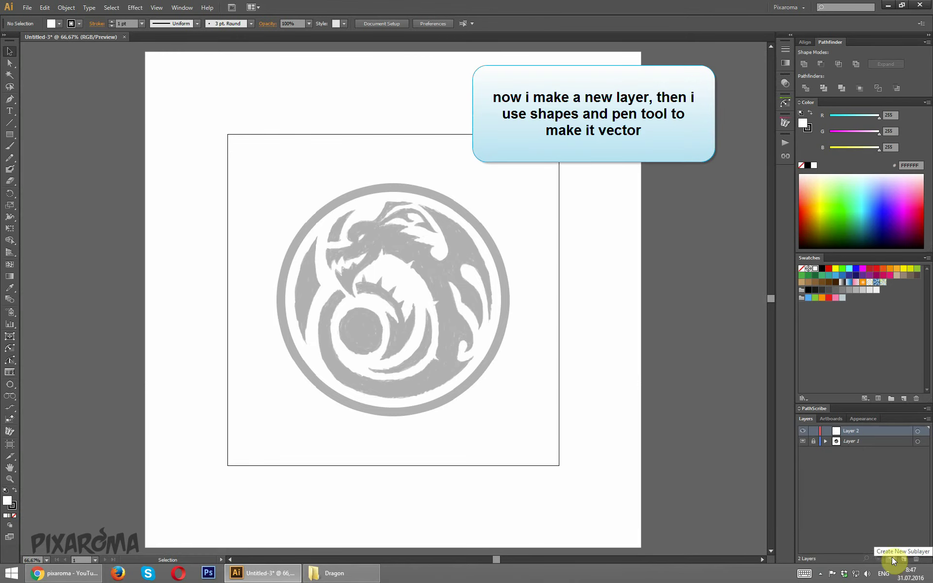
{"action": "left_click", "coordinate": [29, 10]}
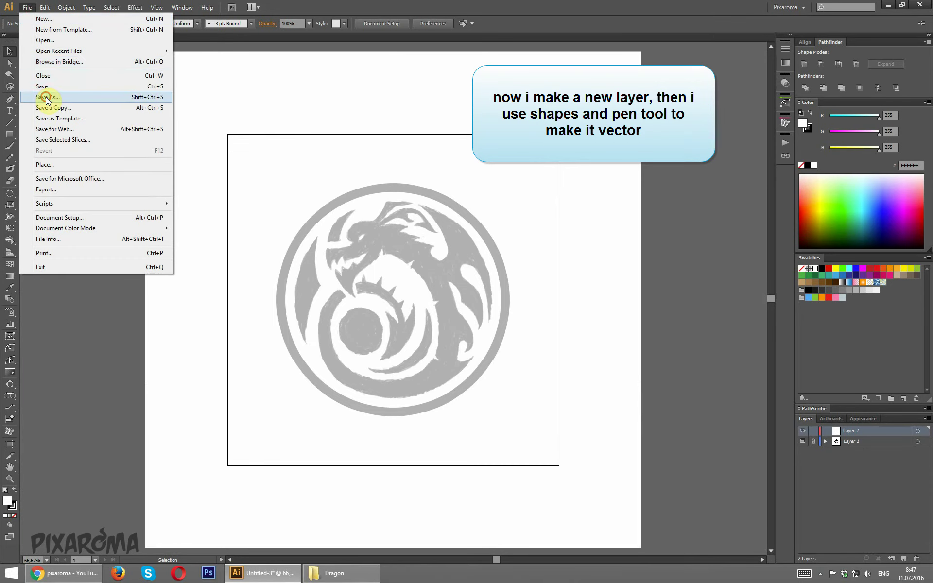
{"action": "left_click", "coordinate": [45, 94]}
{"action": "type", "text": "dragon.ai"}
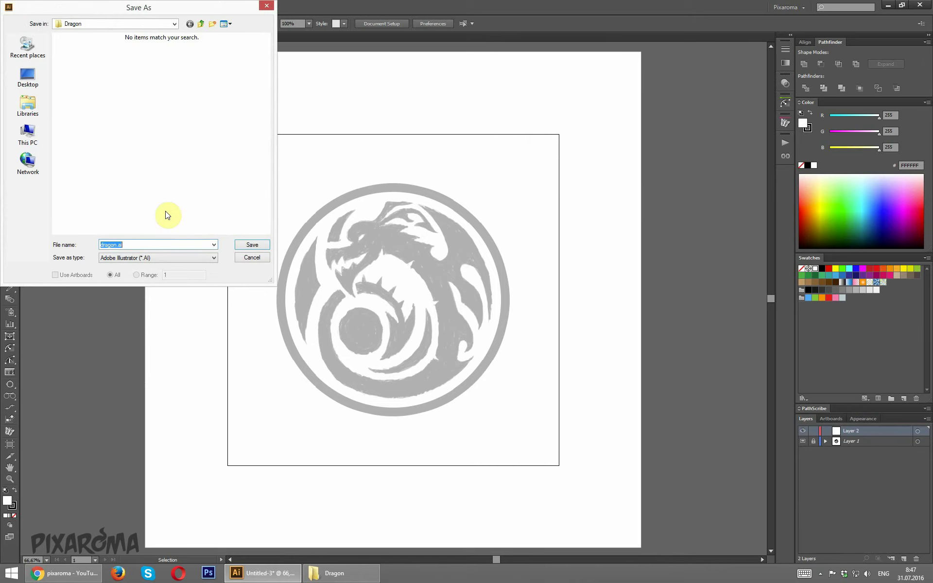
{"action": "key", "text": "Return"}
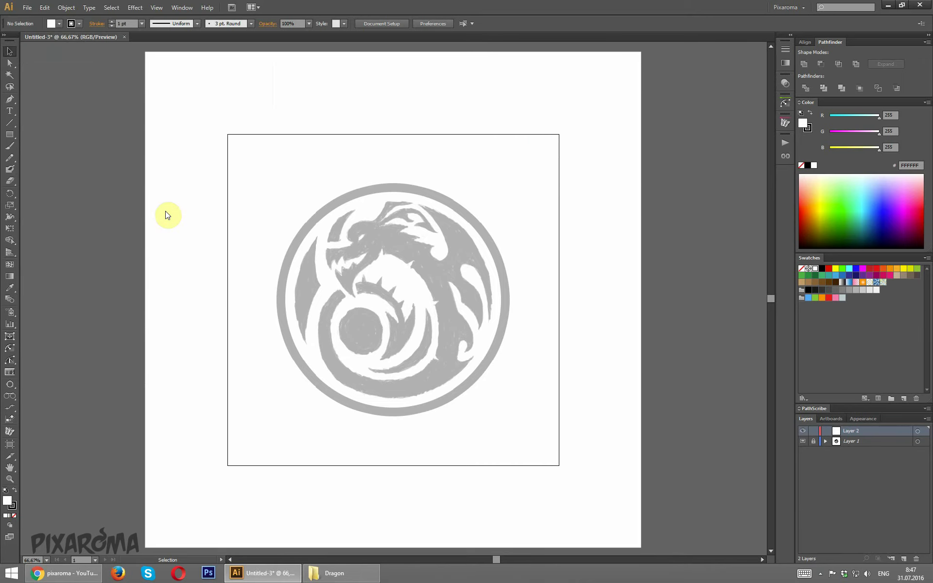
{"action": "key", "text": "Return"}
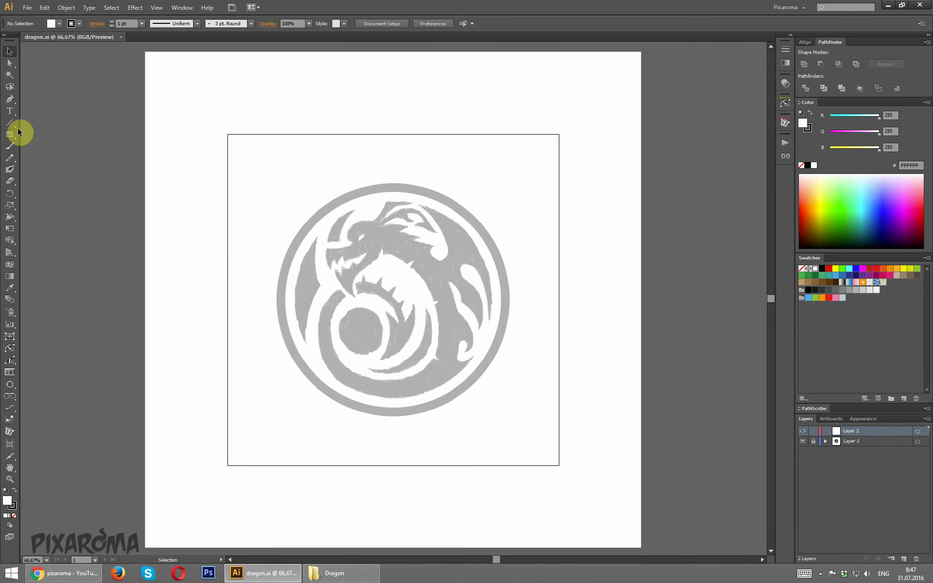
- Draw an unfilled circle over the sketch's outer ring with a 24 pt stroke
{"action": "left_click_drag", "start_coordinate": [10, 134], "coordinate": [71, 158]}
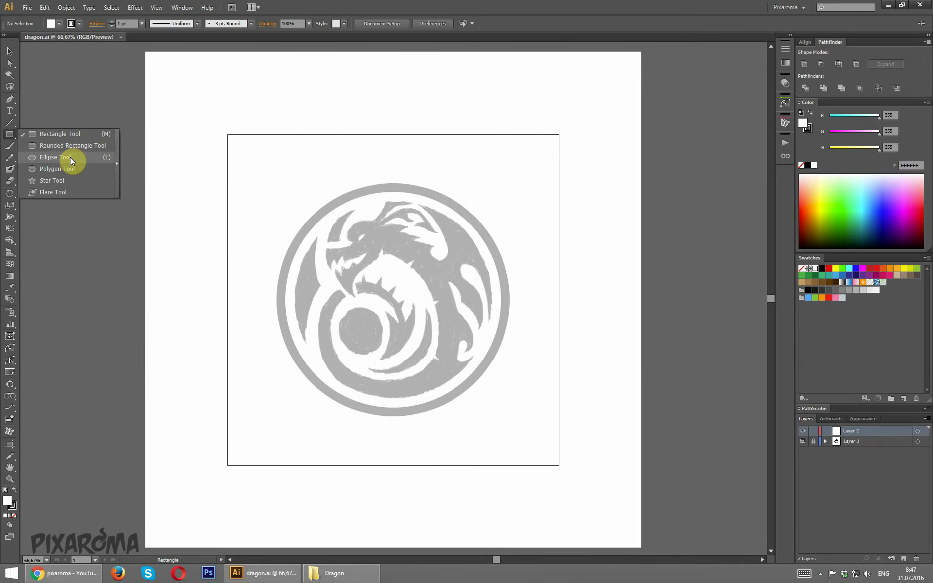
{"action": "left_click", "coordinate": [71, 158]}
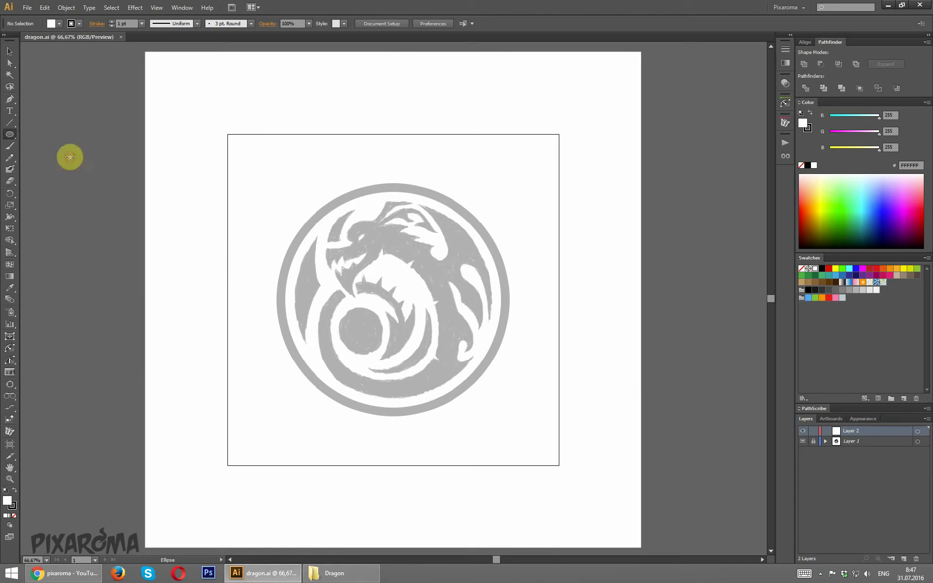
{"action": "left_click", "coordinate": [13, 518]}
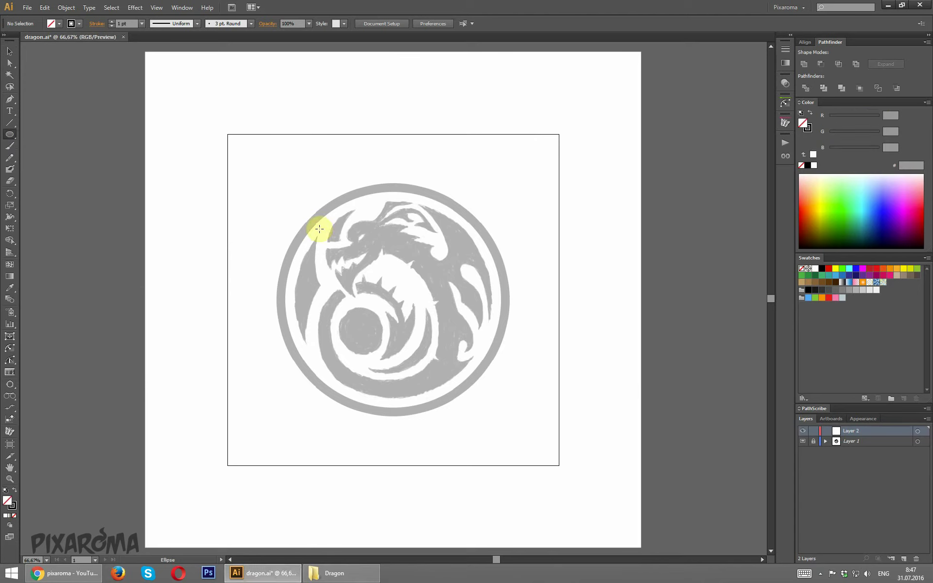
{"action": "left_click_drag", "start_coordinate": [393, 301], "coordinate": [483, 411]}
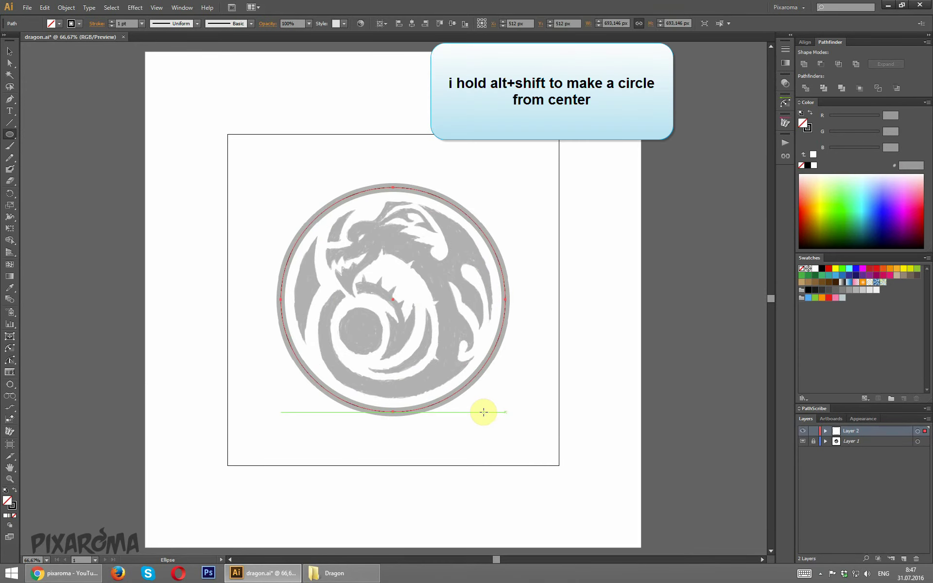
{"action": "left_click", "coordinate": [111, 23]}
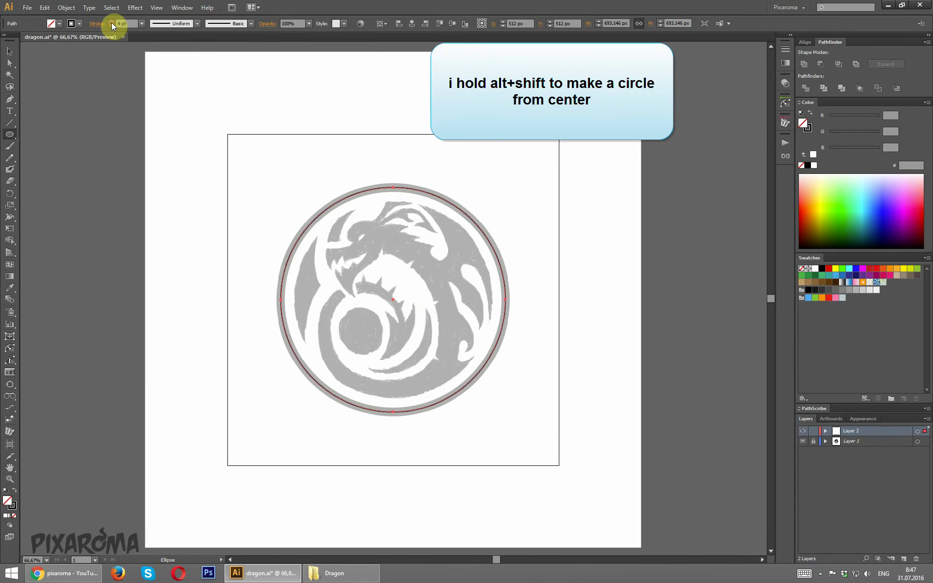
{"action": "left_click", "coordinate": [112, 23]}
{"action": "left_click", "coordinate": [111, 23]}
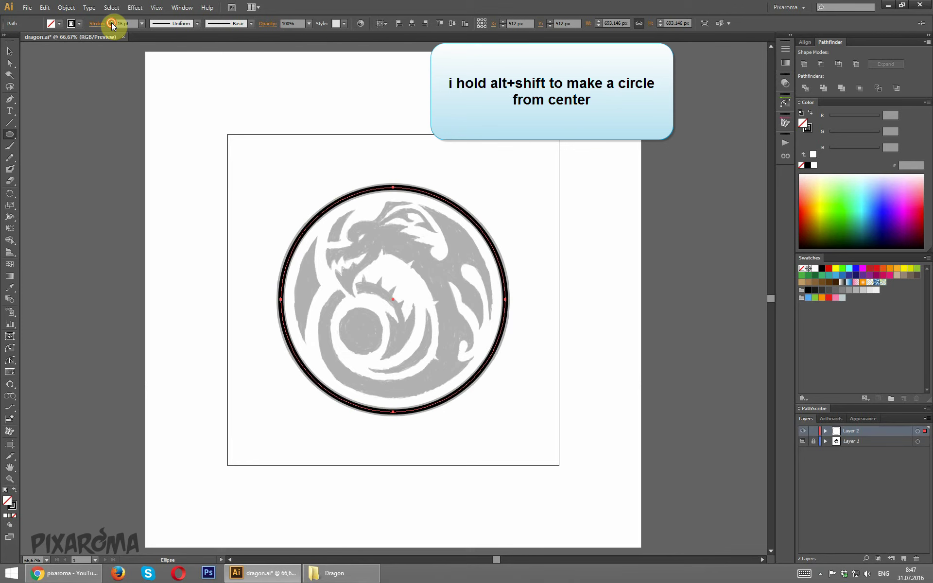
{"action": "left_click", "coordinate": [111, 23]}
{"action": "left_click", "coordinate": [111, 22]}
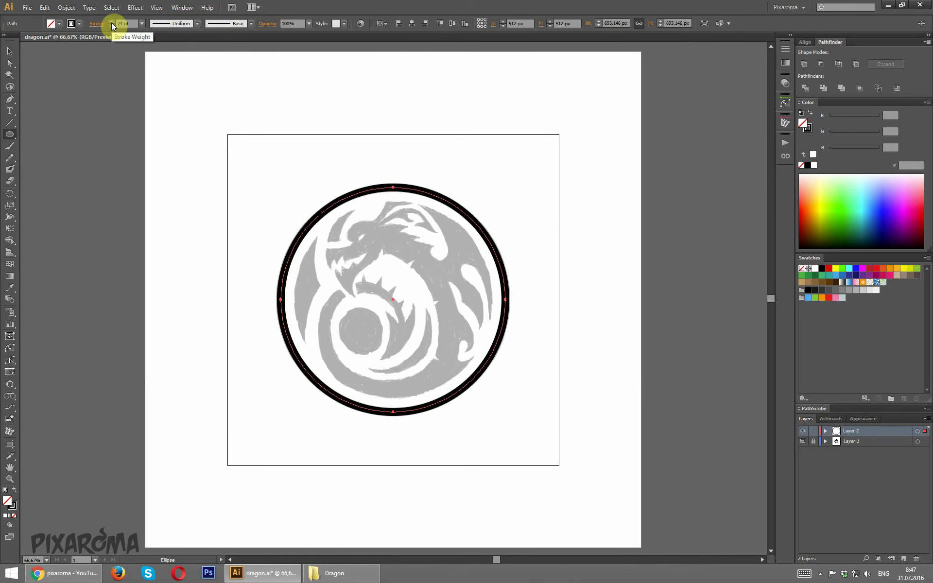
- Paste a copy of the circle in front, shrink it to the ring's inner edge, and set a 1 pt stroke
{"action": "left_click", "coordinate": [10, 51]}
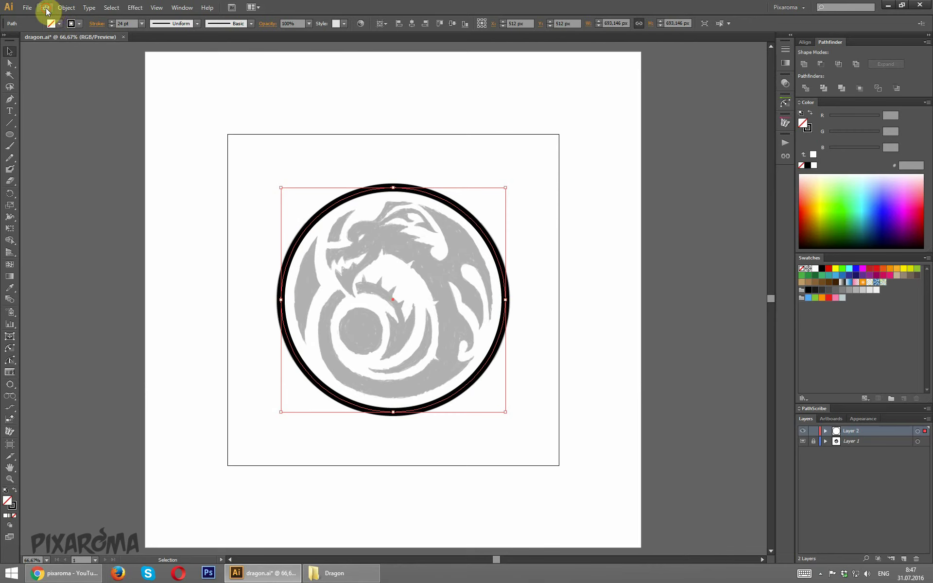
{"action": "left_click", "coordinate": [44, 7]}
{"action": "left_click", "coordinate": [70, 57]}
{"action": "left_click", "coordinate": [44, 8]}
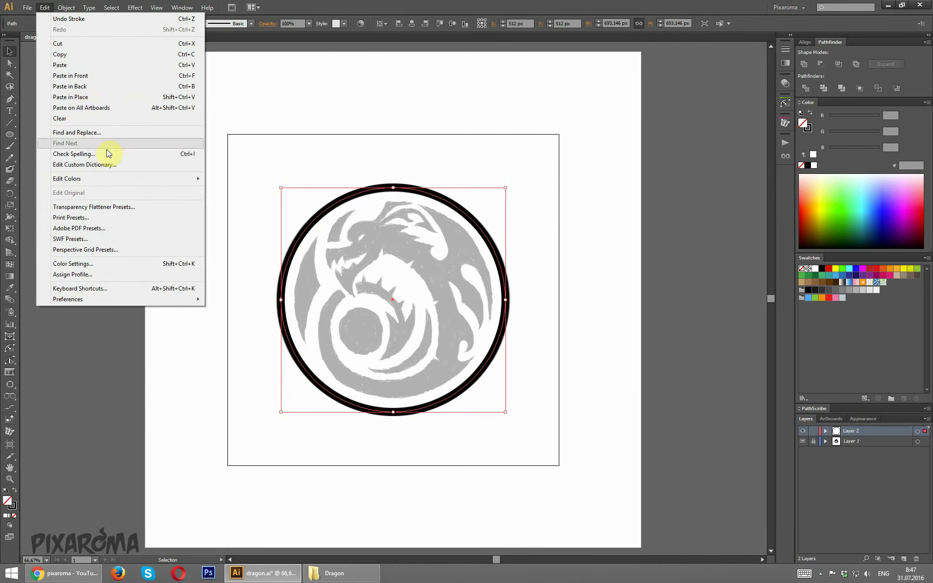
{"action": "left_click", "coordinate": [92, 76]}
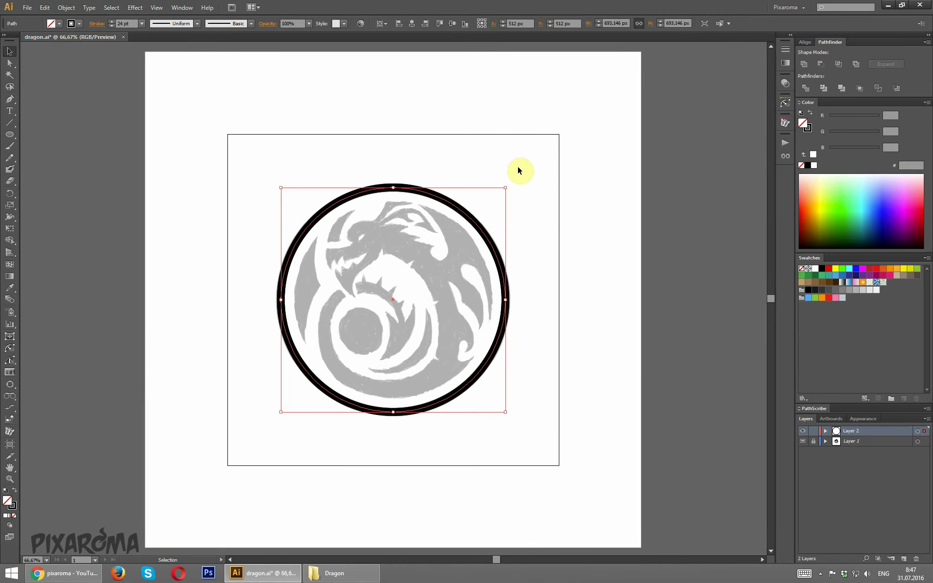
{"action": "left_click_drag", "start_coordinate": [505, 187], "coordinate": [491, 201]}
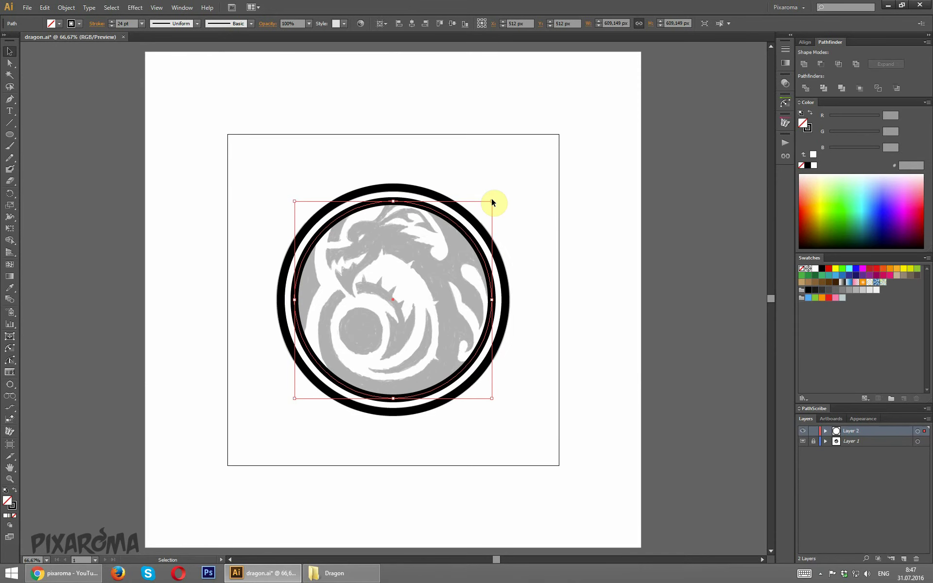
{"action": "left_click", "coordinate": [141, 23]}
{"action": "left_click", "coordinate": [156, 63]}
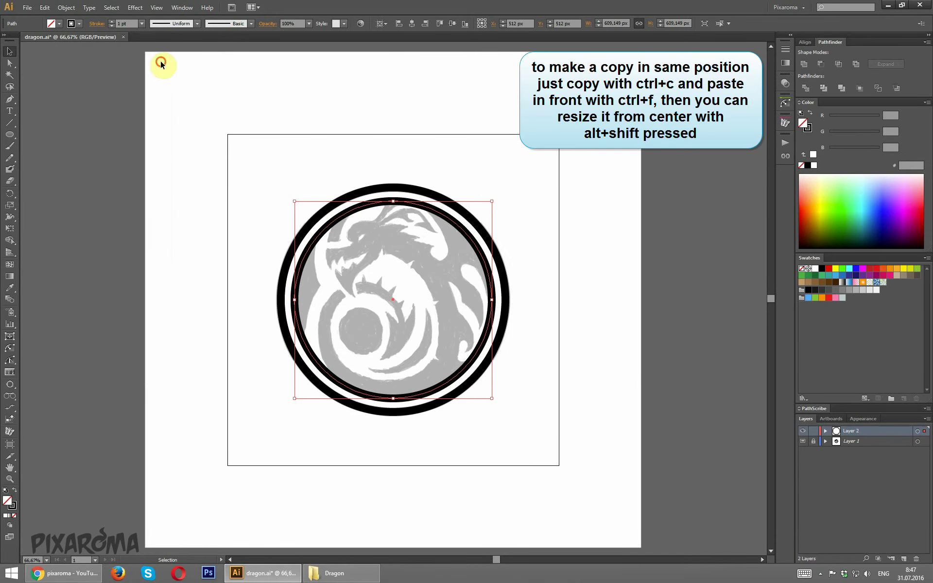
- Convert the thin inner circle into a guide
{"action": "right_click", "coordinate": [364, 221]}
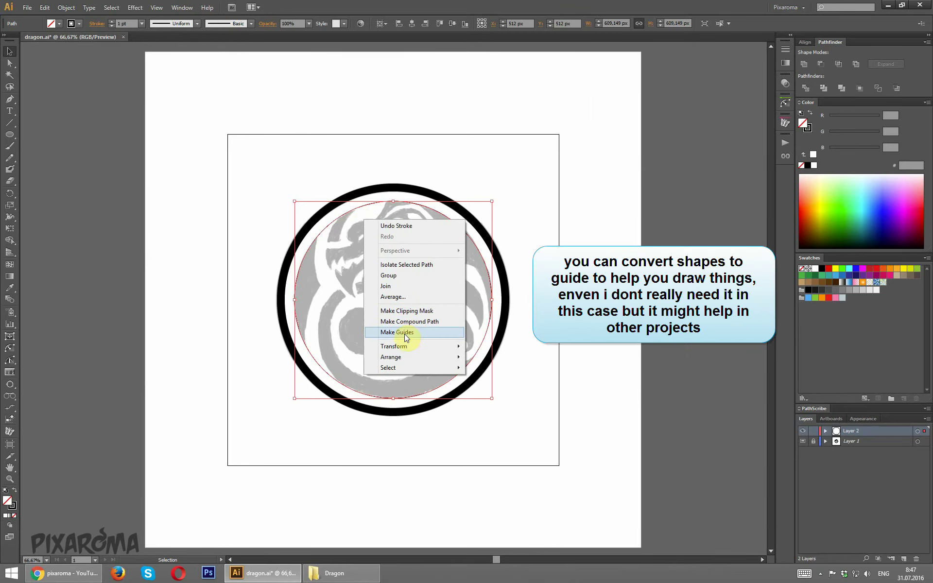
{"action": "left_click", "coordinate": [407, 333]}
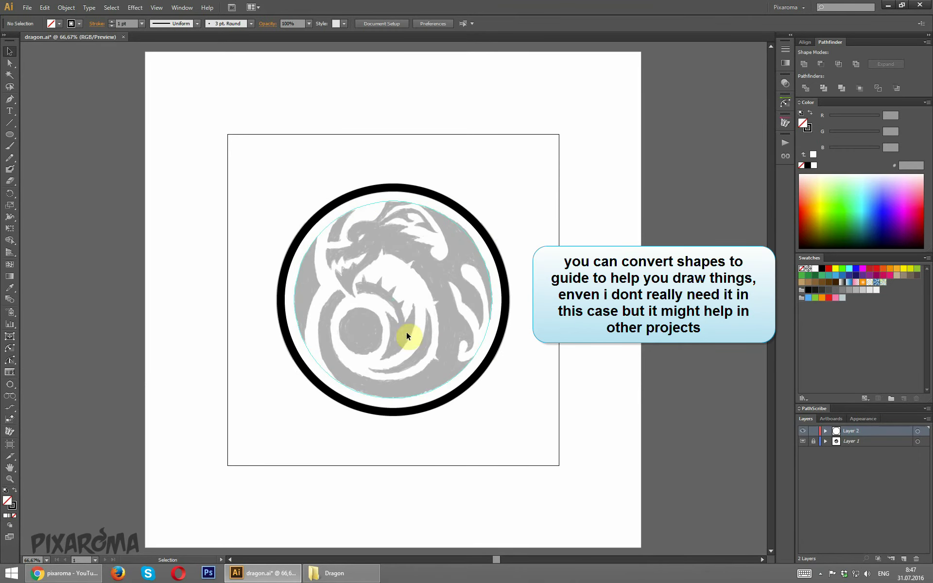
{"action": "scroll", "coordinate": [525, 228], "scroll_direction": "down", "scroll_amount": 1}
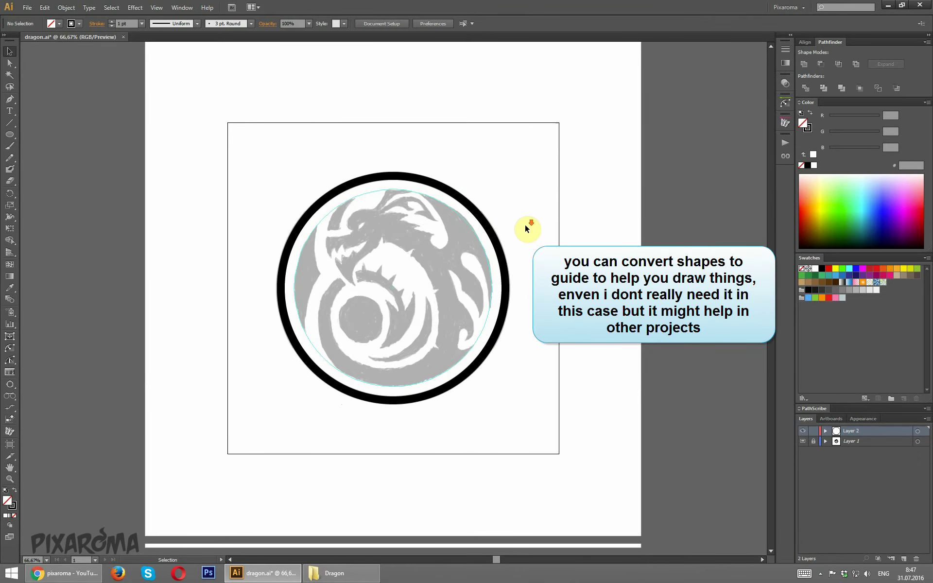
{"action": "key", "text": "ctrl+plus"}
{"action": "key", "text": "ctrl+plus"}
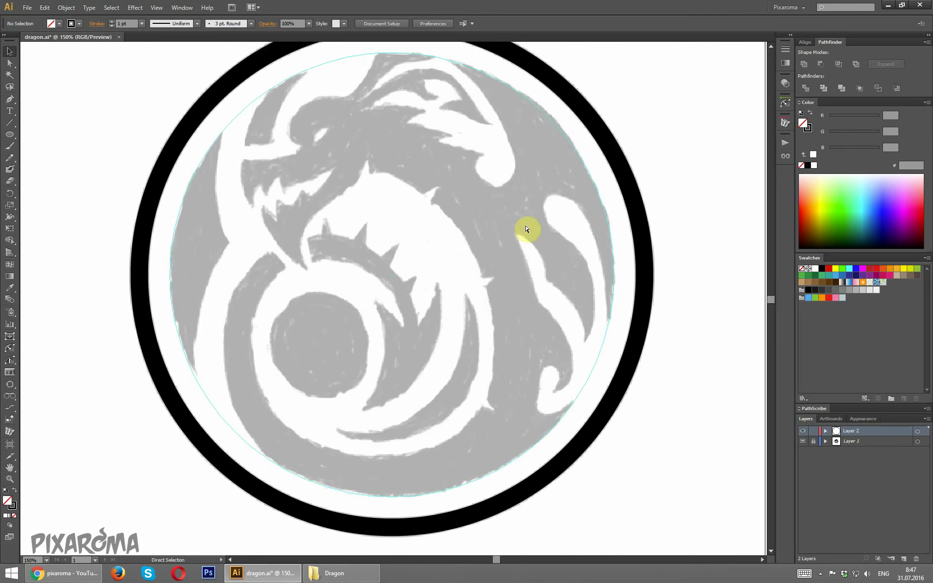
{"action": "scroll", "coordinate": [343, 180], "scroll_direction": "down", "scroll_amount": 1}
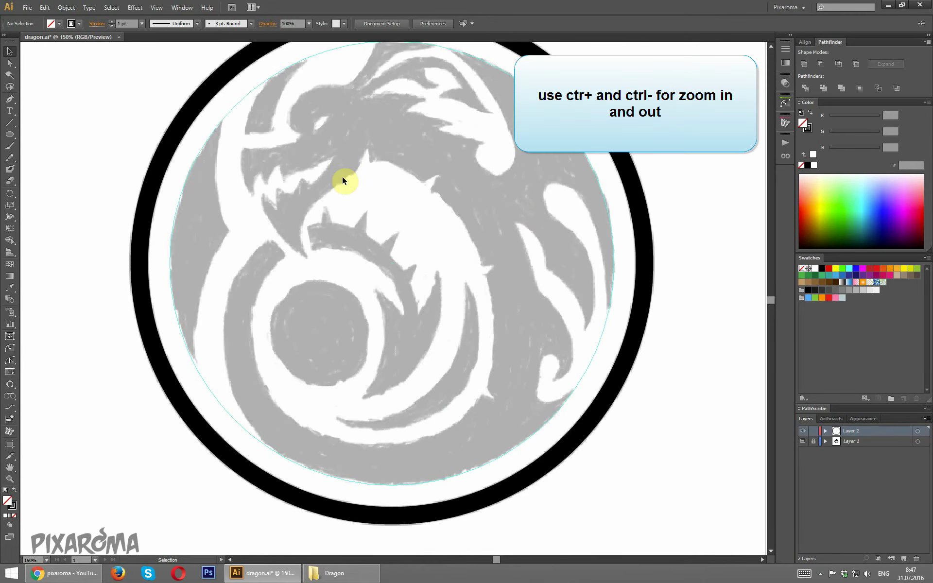
- Lock Layer 2 so the black ring and guide stay put
{"action": "scroll", "coordinate": [342, 176], "scroll_direction": "up", "scroll_amount": 3}
{"action": "scroll", "coordinate": [341, 176], "scroll_direction": "down", "scroll_amount": 3}
{"action": "key", "text": "ctrl+minus"}
{"action": "key", "text": "ctrl+minus"}
{"action": "key", "text": "ctrl+minus"}
{"action": "key", "text": "ctrl+plus"}
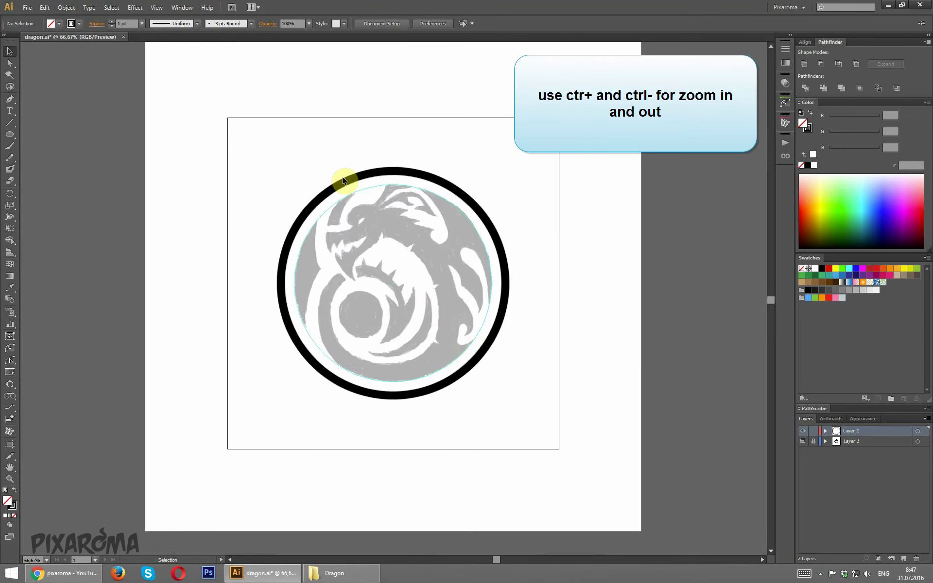
{"action": "left_click", "coordinate": [813, 431]}
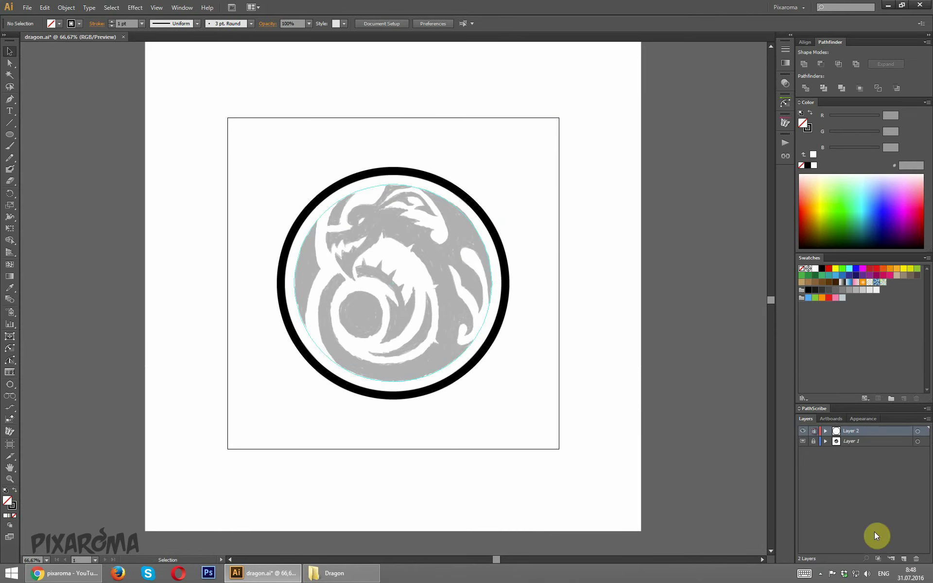
- On new Layer 3, draw two overlapping circles over the dragon's left side
{"action": "left_click", "coordinate": [901, 562]}
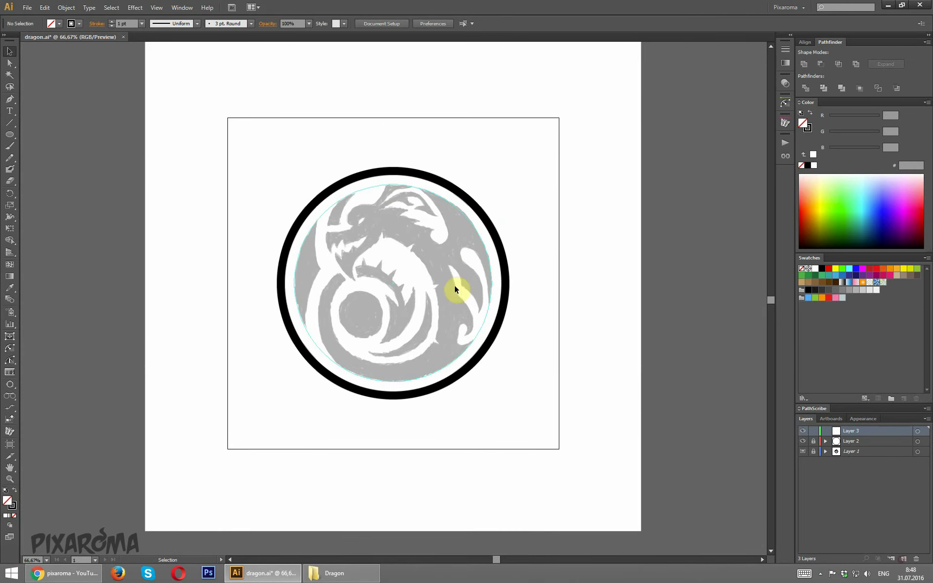
{"action": "left_click", "coordinate": [10, 134]}
{"action": "left_click_drag", "start_coordinate": [393, 281], "coordinate": [484, 381]}
{"action": "mouse_move", "coordinate": [305, 109]}
{"action": "left_mouse_down"}
{"action": "mouse_move", "coordinate": [533, 401]}
{"action": "mouse_move", "coordinate": [503, 313]}
{"action": "mouse_move", "coordinate": [499, 350]}
{"action": "mouse_move", "coordinate": [458, 319]}
{"action": "left_mouse_up"}
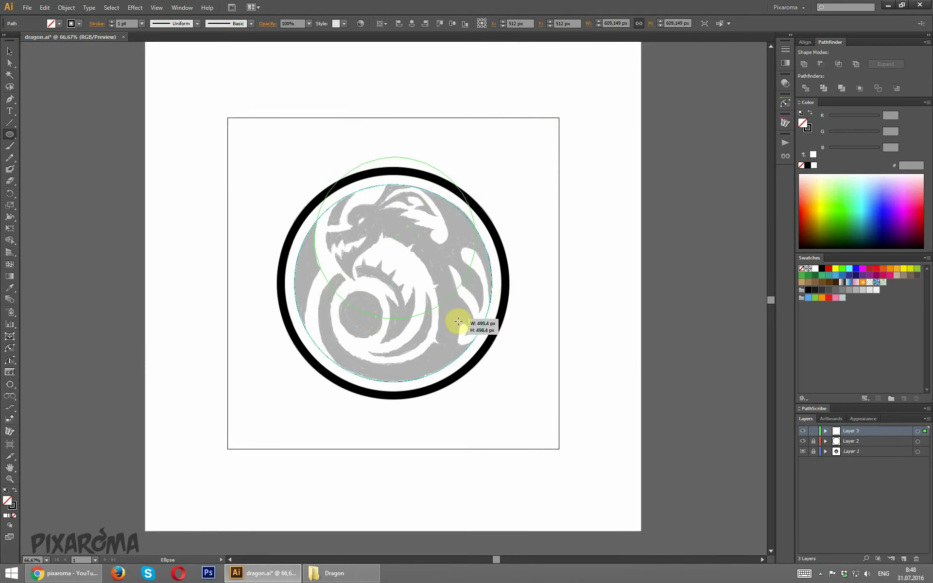
{"action": "left_click_drag", "start_coordinate": [458, 321], "coordinate": [462, 432]}
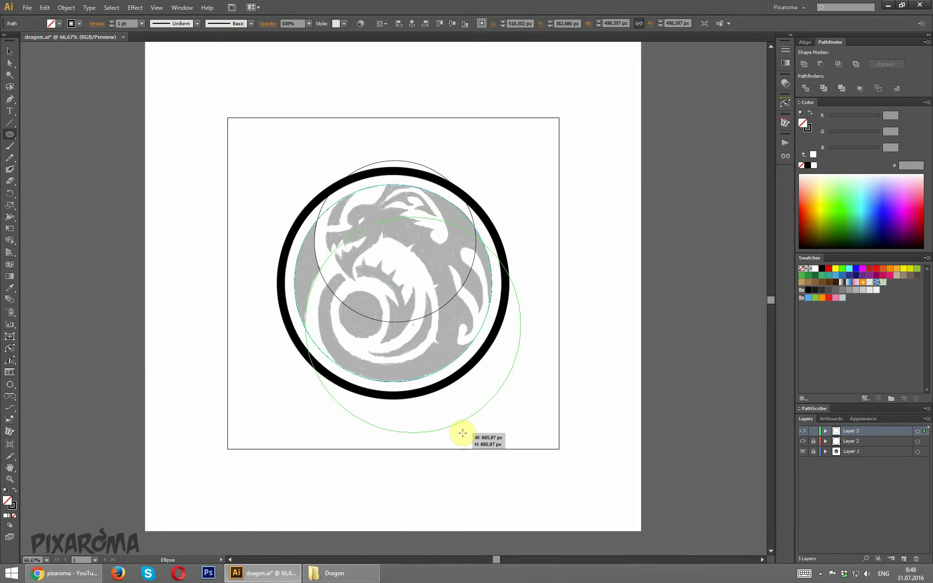
{"action": "left_click_drag", "start_coordinate": [463, 432], "coordinate": [463, 433]}
- Divide the two circles with Pathfinder and fill the left crescent piece solid black
{"action": "left_click", "coordinate": [10, 51]}
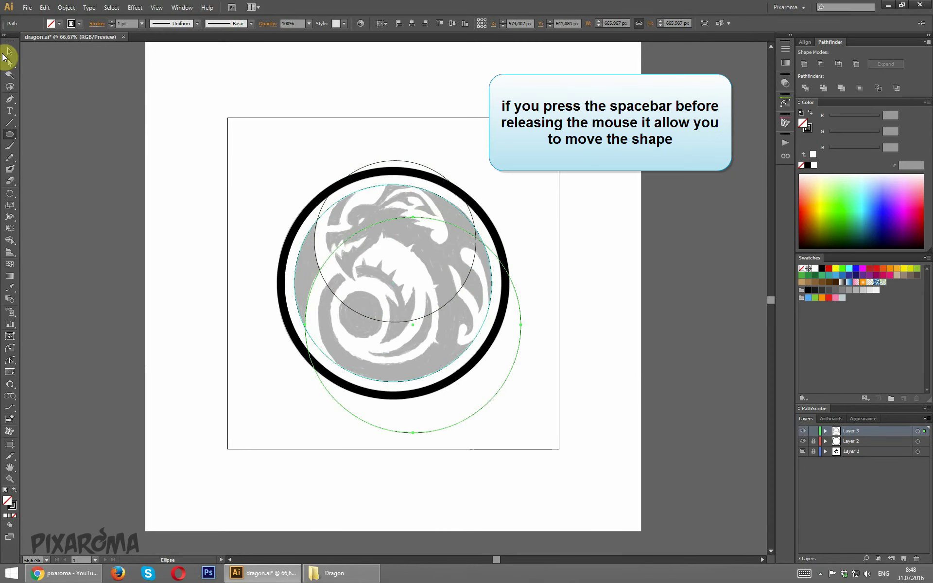
{"action": "left_click_drag", "start_coordinate": [200, 143], "coordinate": [389, 397]}
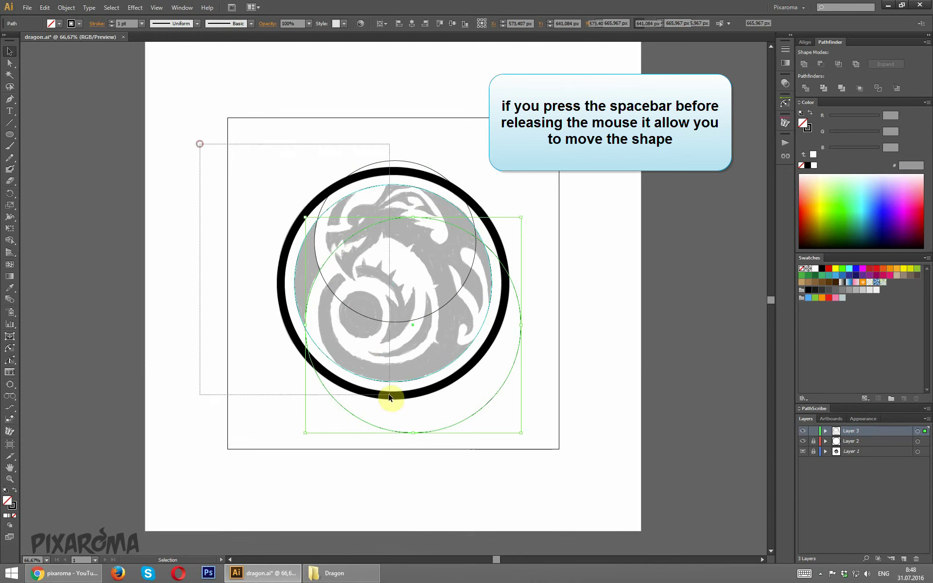
{"action": "left_click", "coordinate": [829, 68]}
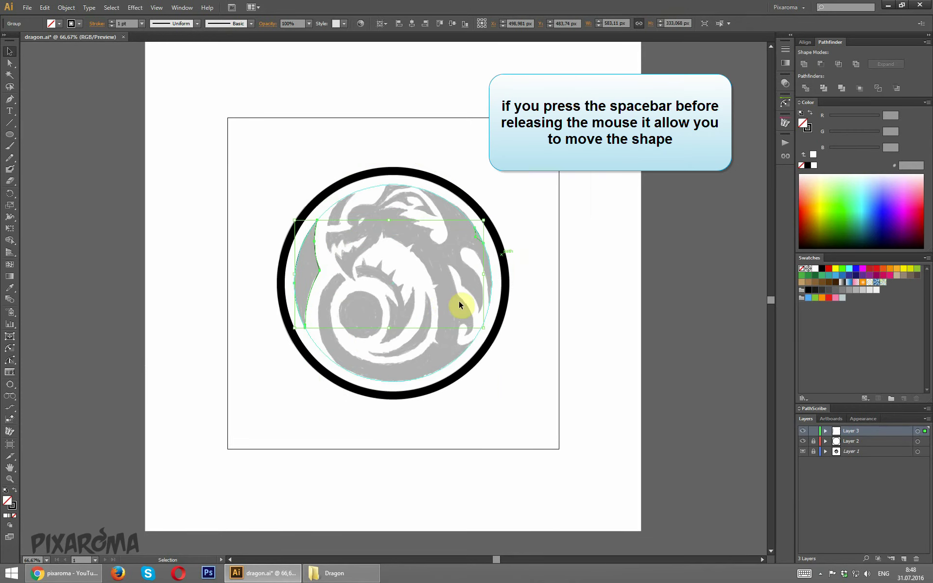
{"action": "left_click", "coordinate": [561, 310]}
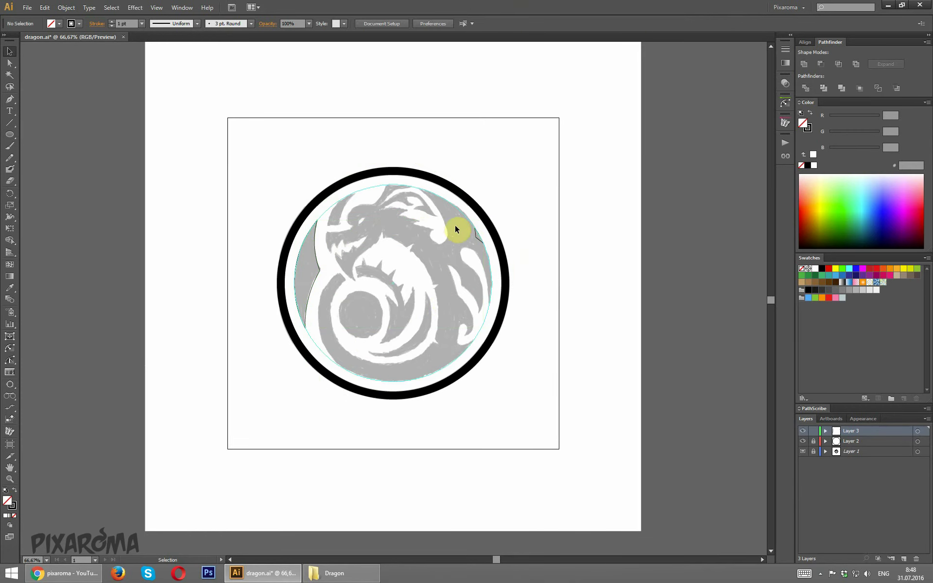
{"action": "double_click", "coordinate": [476, 237]}
{"action": "double_click", "coordinate": [543, 287]}
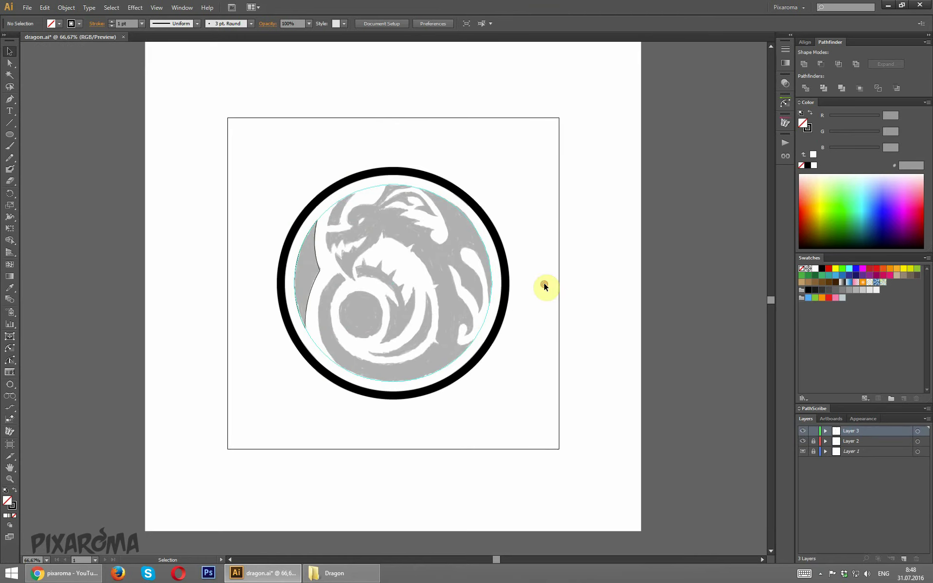
{"action": "left_click", "coordinate": [306, 272]}
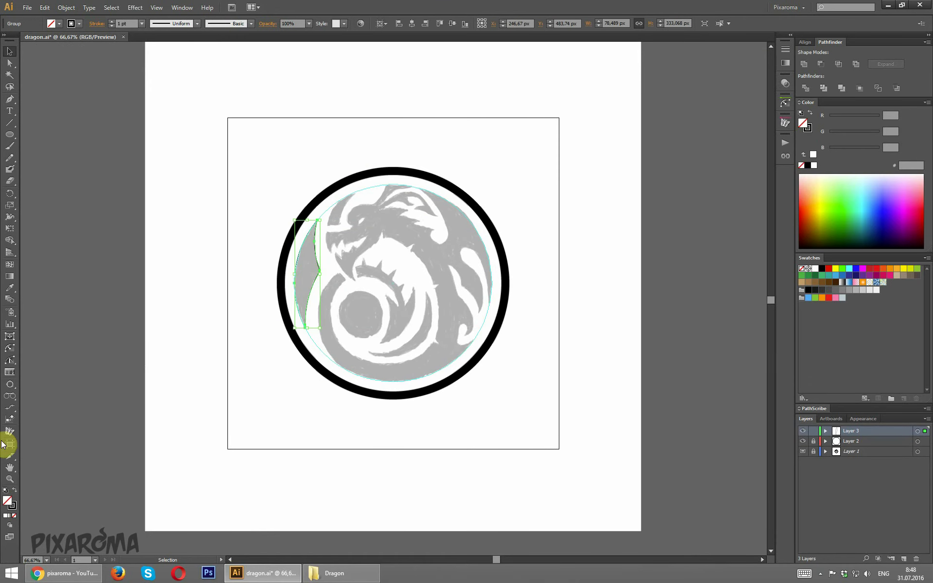
{"action": "left_click", "coordinate": [14, 490]}
{"action": "left_click", "coordinate": [202, 291]}
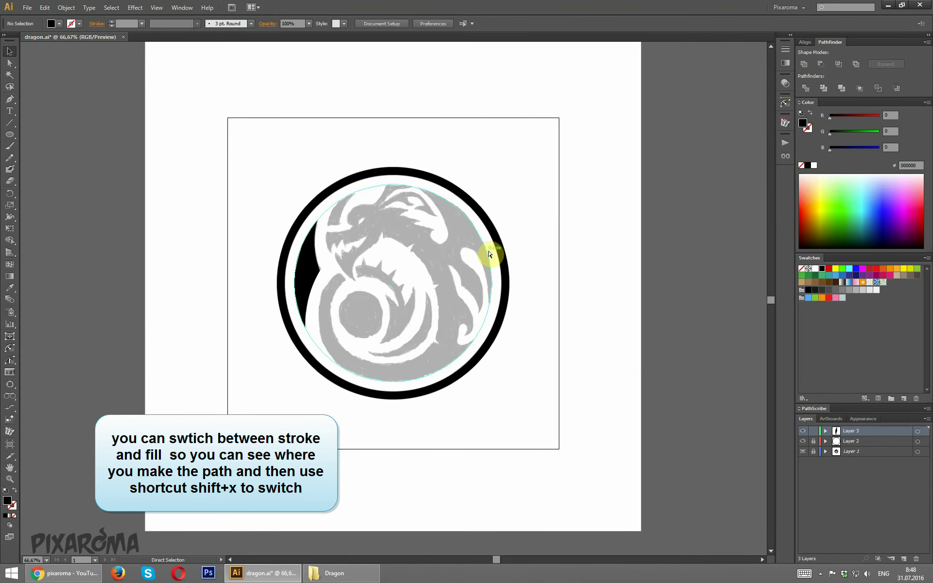
- Check the crescent by zooming and toggling Layer 2's visibility off and on
{"action": "key", "text": "ctrl+plus"}
{"action": "key", "text": "ctrl+plus"}
{"action": "key", "text": "ctrl+minus"}
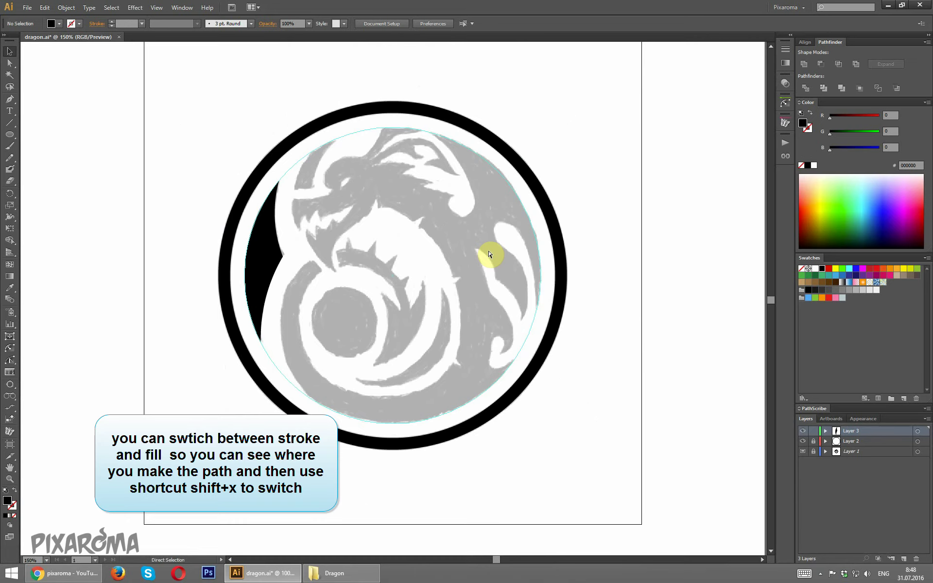
{"action": "left_click", "coordinate": [802, 441]}
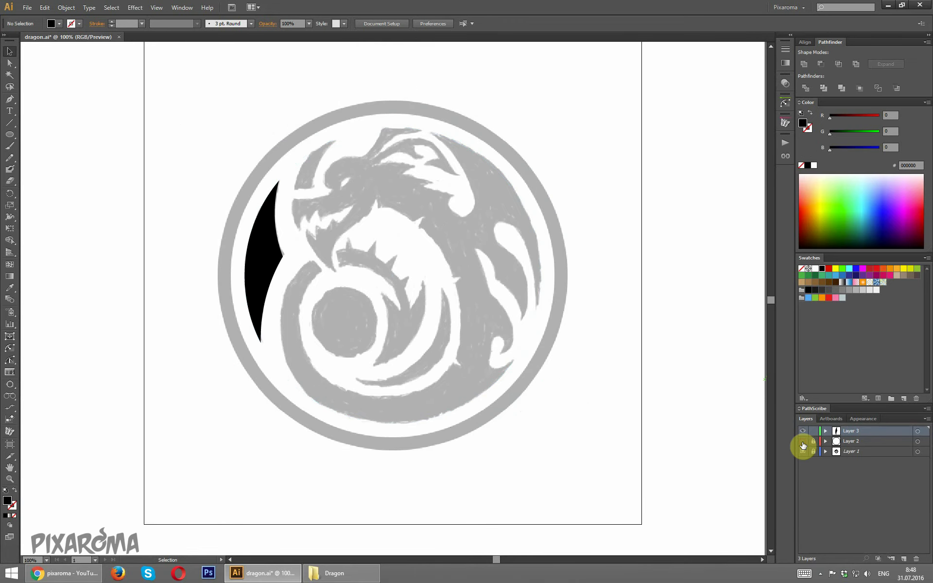
{"action": "left_click", "coordinate": [802, 441]}
{"action": "scroll", "coordinate": [346, 252], "scroll_direction": "up", "scroll_amount": 2}
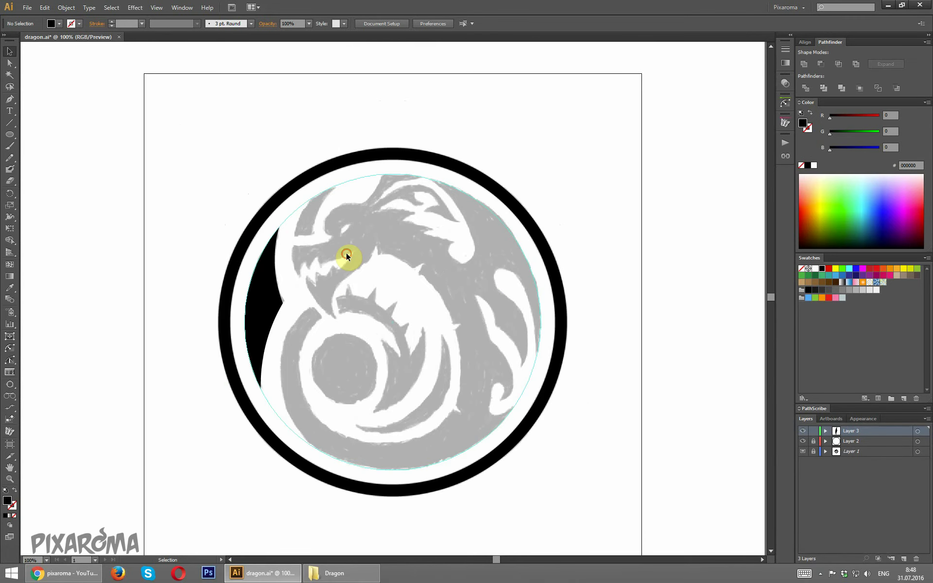
- Trace the horn above the dragon's head as a closed Pen path along the ring
{"action": "key", "text": "ctrl+plus"}
{"action": "key", "text": "ctrl+plus"}
{"action": "left_click_drag", "start_coordinate": [246, 218], "coordinate": [288, 269]}
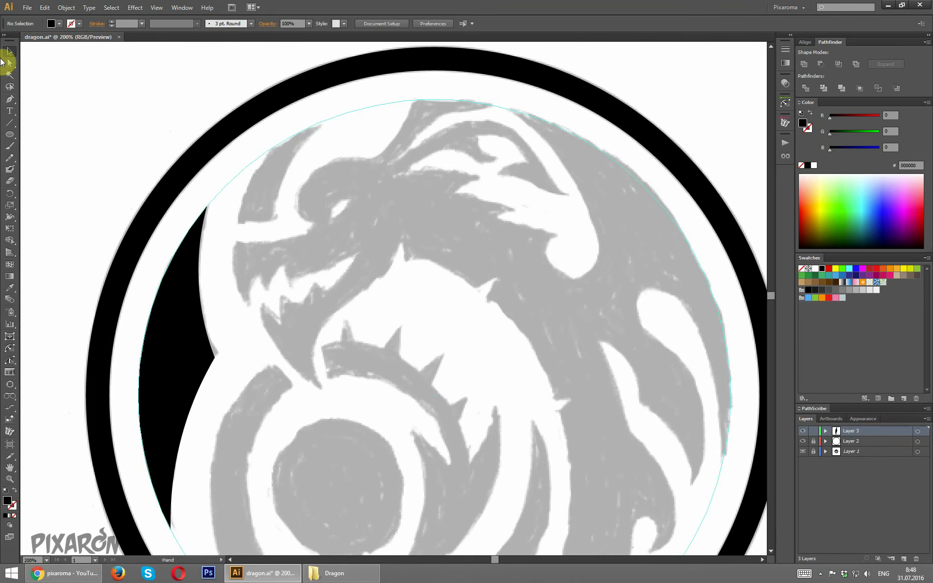
{"action": "left_click", "coordinate": [9, 98]}
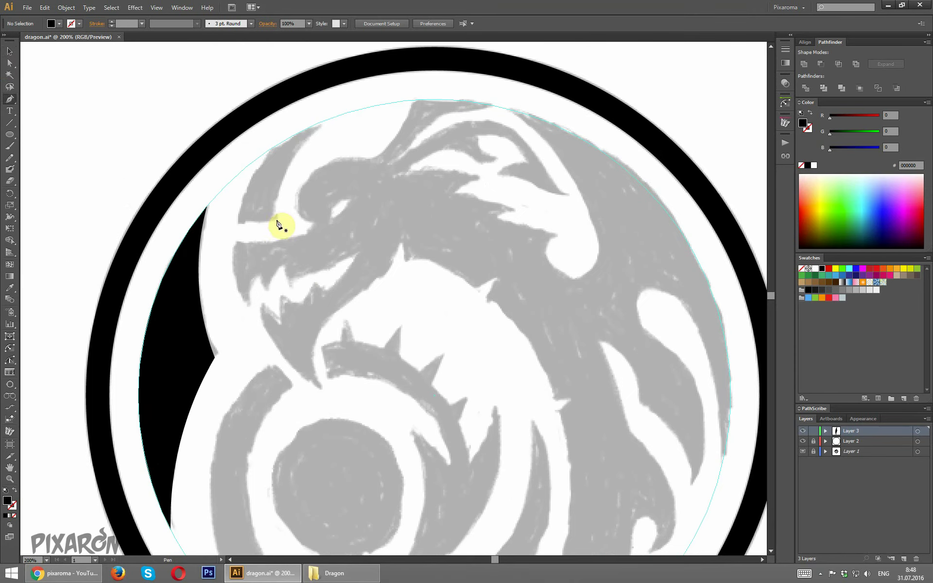
{"action": "mouse_move", "coordinate": [276, 221]}
{"action": "left_mouse_down"}
{"action": "mouse_move", "coordinate": [227, 223]}
{"action": "mouse_move", "coordinate": [238, 226]}
{"action": "left_mouse_up"}
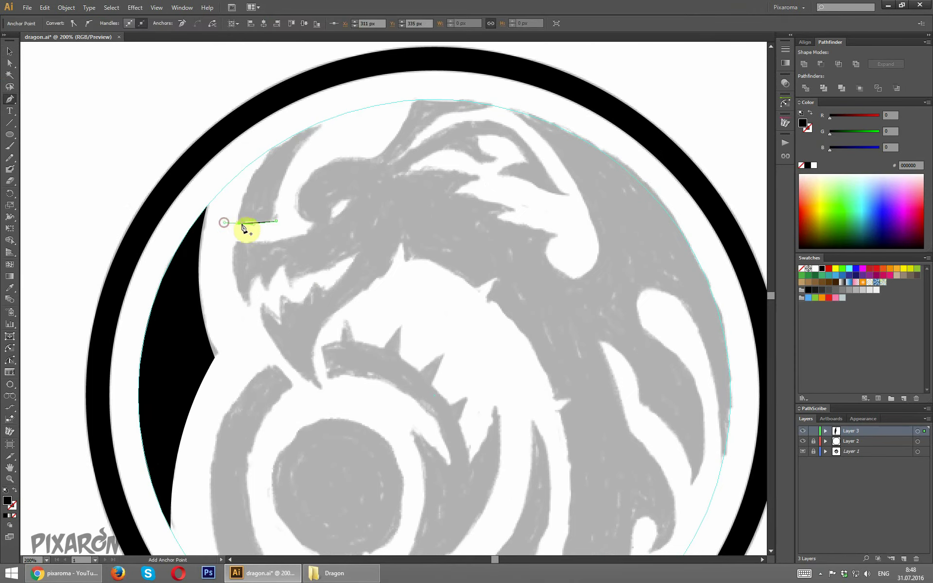
{"action": "left_click", "coordinate": [239, 226]}
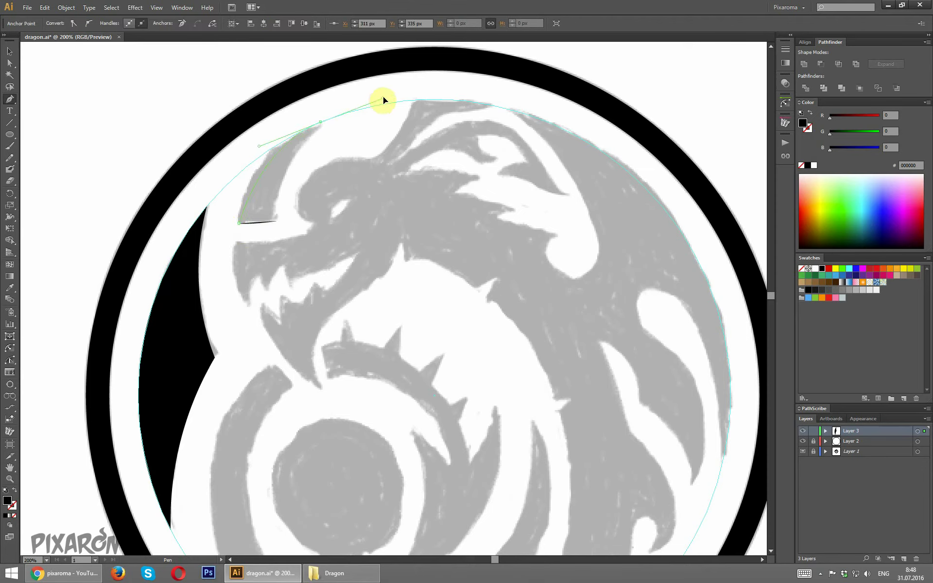
{"action": "left_click_drag", "start_coordinate": [385, 96], "coordinate": [400, 91]}
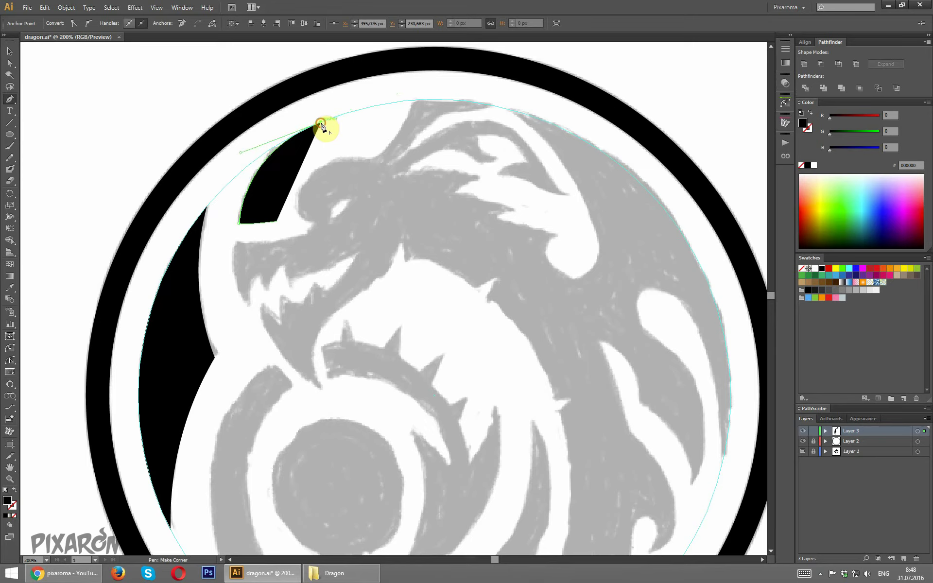
{"action": "left_click", "coordinate": [15, 488]}
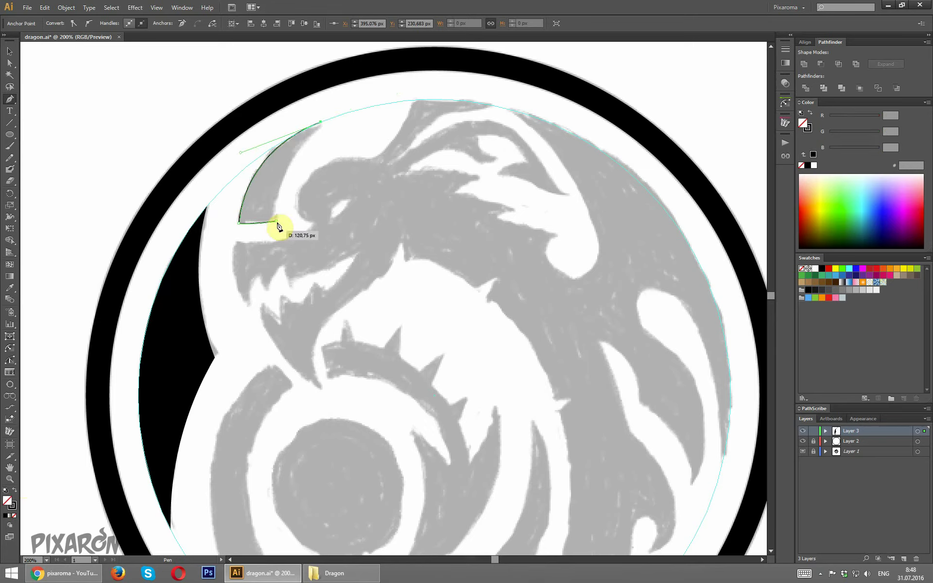
{"action": "left_click_drag", "start_coordinate": [276, 221], "coordinate": [276, 268]}
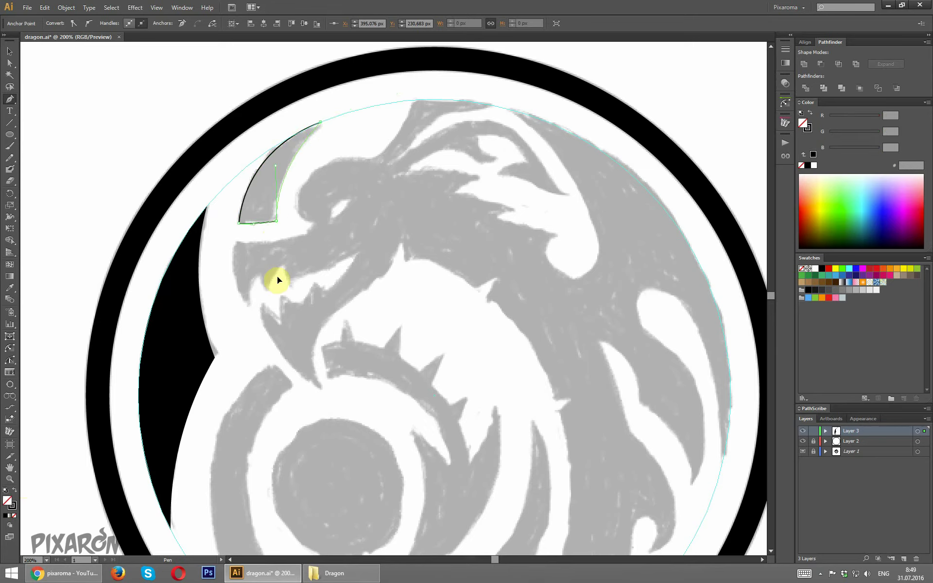
- Fill the horn shape solid black with Shift+X
{"action": "left_click", "coordinate": [349, 190], "text": "ctrl"}
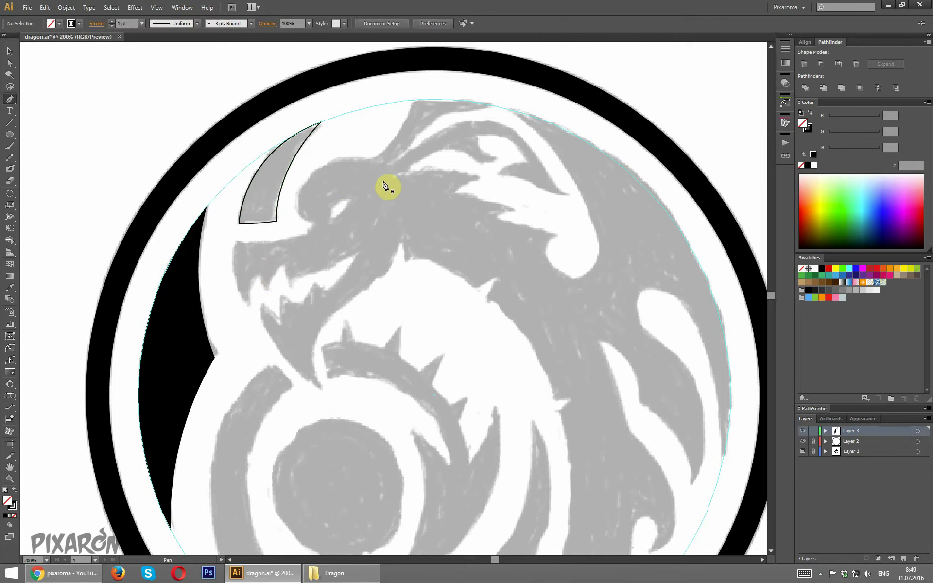
{"action": "left_click", "coordinate": [9, 51]}
{"action": "left_click", "coordinate": [256, 220]}
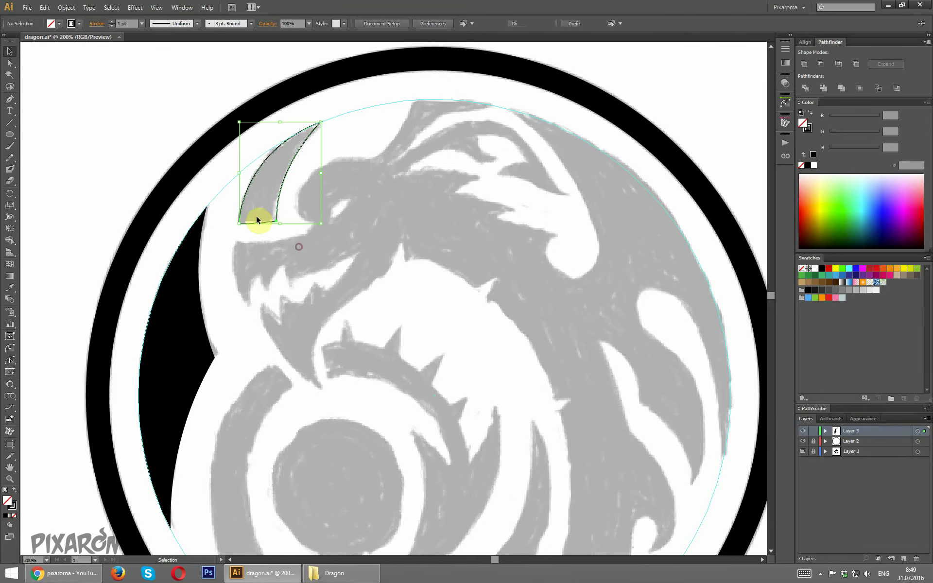
{"action": "key", "text": "shift+x"}
{"action": "left_click", "coordinate": [306, 262]}
- Start a Pen outline along the upper jaw and snout down to the first tooth
{"action": "left_click_drag", "start_coordinate": [306, 258], "coordinate": [287, 231]}
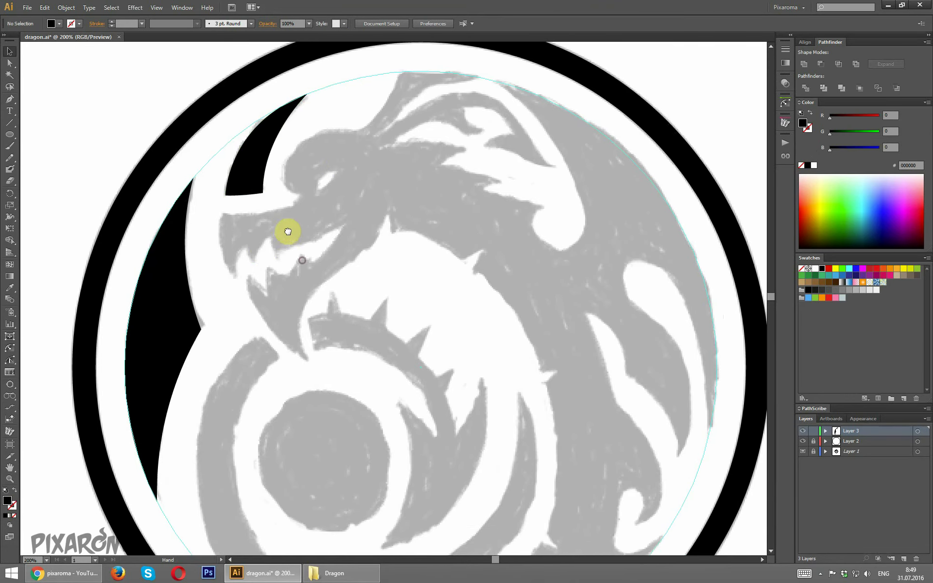
{"action": "left_click", "coordinate": [9, 99]}
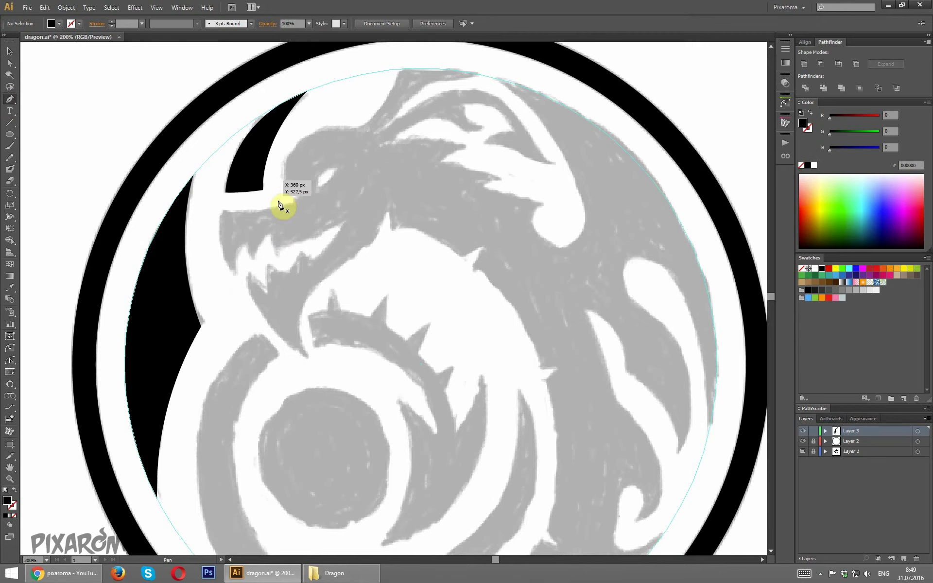
{"action": "key", "text": "shift+x"}
{"action": "left_click", "coordinate": [300, 193]}
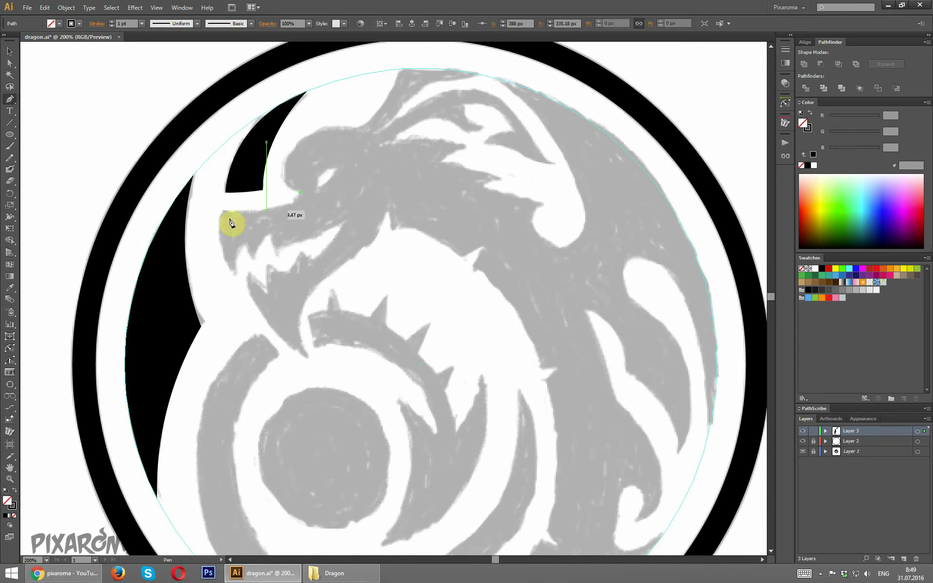
{"action": "left_click_drag", "start_coordinate": [225, 210], "coordinate": [173, 209]}
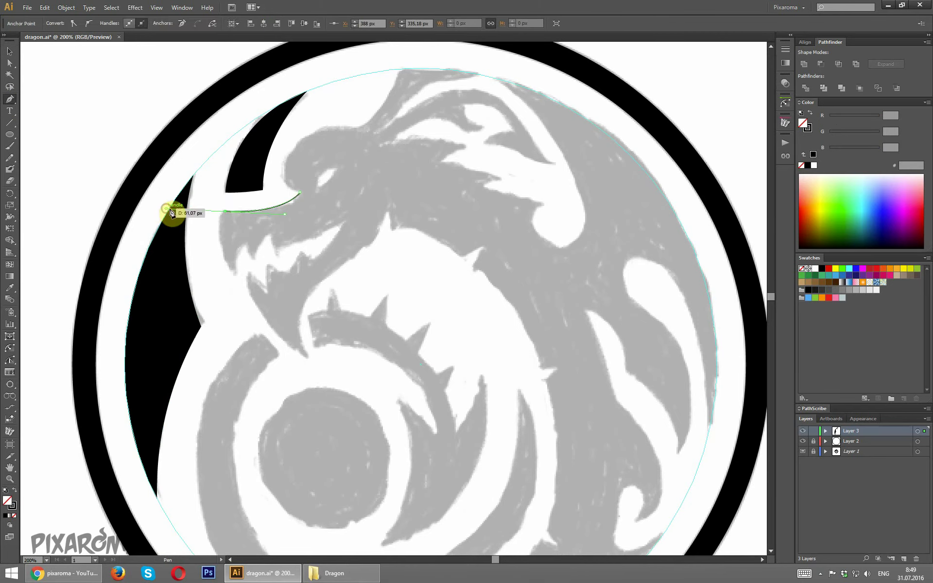
{"action": "left_click", "coordinate": [224, 212]}
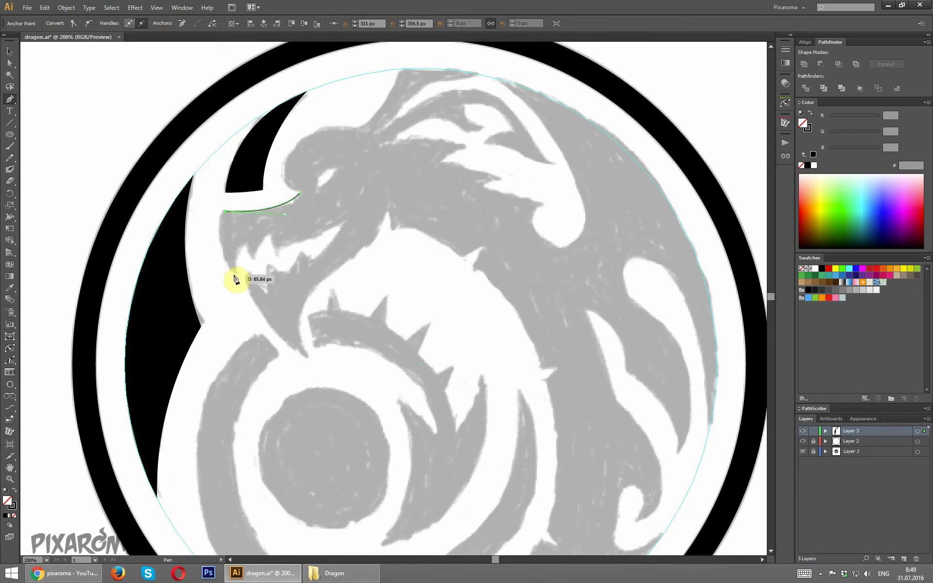
{"action": "left_click_drag", "start_coordinate": [261, 314], "coordinate": [254, 312]}
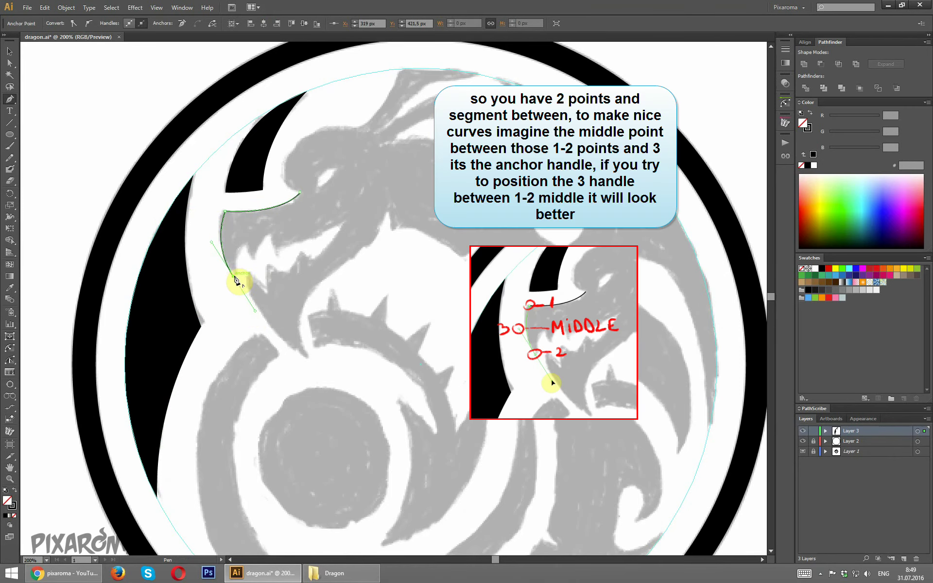
{"action": "mouse_move", "coordinate": [254, 313]}
{"action": "left_mouse_down"}
{"action": "mouse_move", "coordinate": [235, 277]}
{"action": "mouse_move", "coordinate": [248, 241]}
{"action": "mouse_move", "coordinate": [255, 265]}
{"action": "left_mouse_up"}
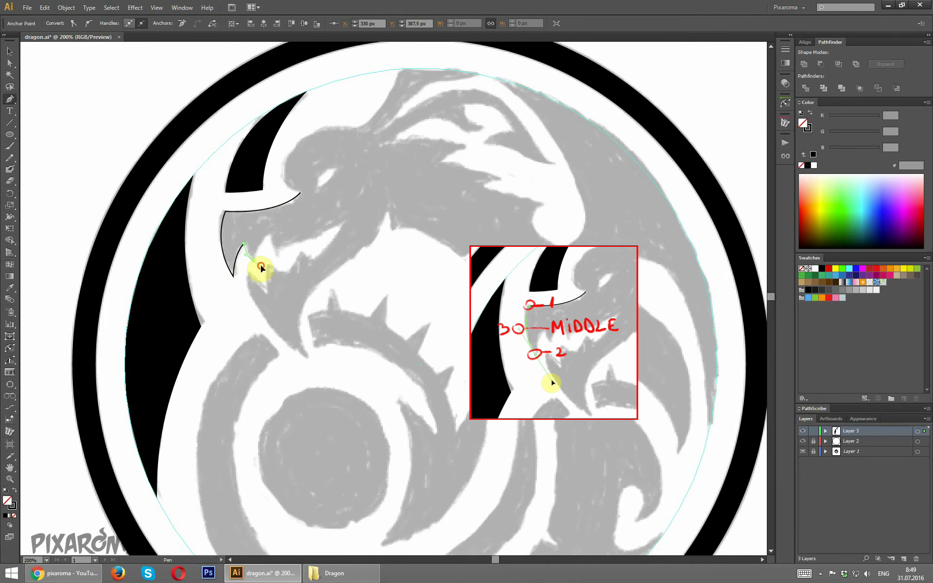
{"action": "mouse_move", "coordinate": [260, 271]}
{"action": "left_mouse_down"}
{"action": "mouse_move", "coordinate": [252, 259]}
{"action": "mouse_move", "coordinate": [267, 239]}
{"action": "mouse_move", "coordinate": [280, 256]}
{"action": "left_mouse_up"}
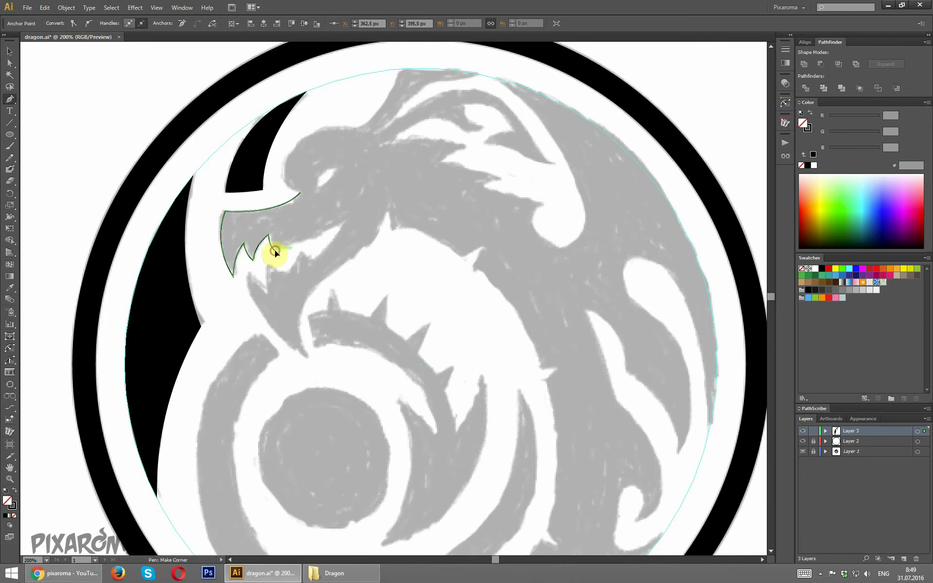
{"action": "left_click", "coordinate": [275, 251]}
- Continue the outline through the jagged teeth with sharp corner points
{"action": "left_click", "coordinate": [347, 221], "text": "ctrl"}
{"action": "left_click", "coordinate": [344, 222]}
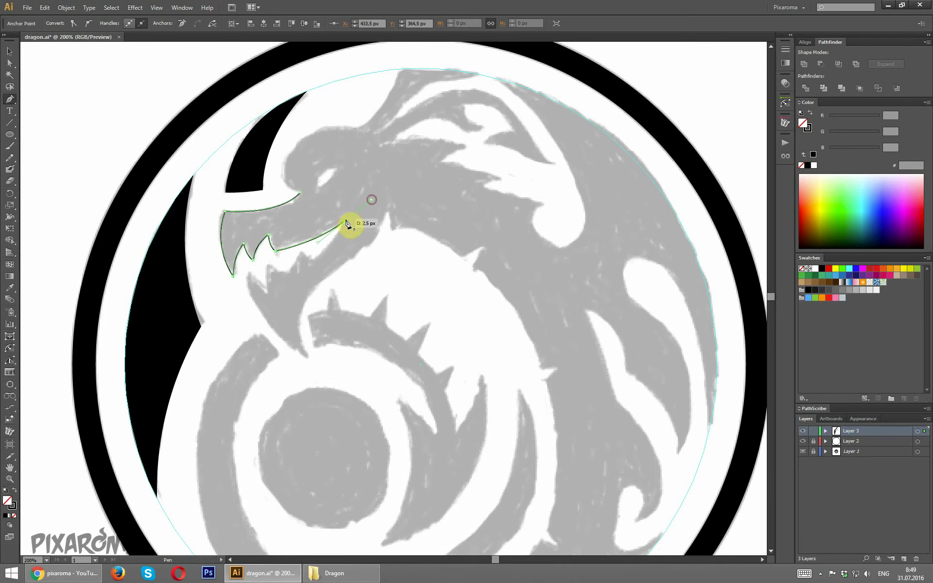
{"action": "mouse_move", "coordinate": [310, 257]}
{"action": "left_mouse_down"}
{"action": "mouse_move", "coordinate": [293, 273]}
{"action": "mouse_move", "coordinate": [269, 265]}
{"action": "left_mouse_up"}
{"action": "left_click", "coordinate": [310, 256]}
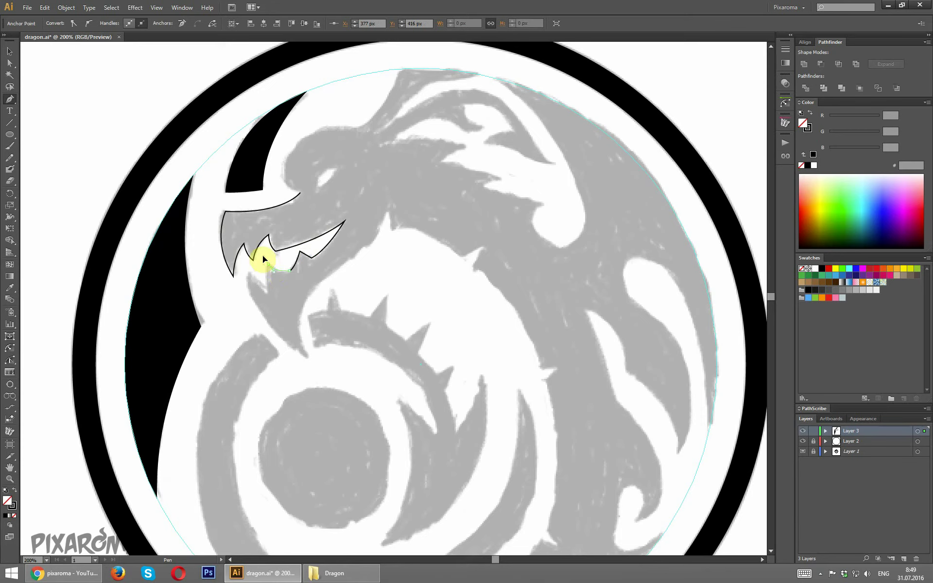
{"action": "left_click_drag", "start_coordinate": [269, 266], "coordinate": [260, 255]}
{"action": "left_click", "coordinate": [271, 270]}
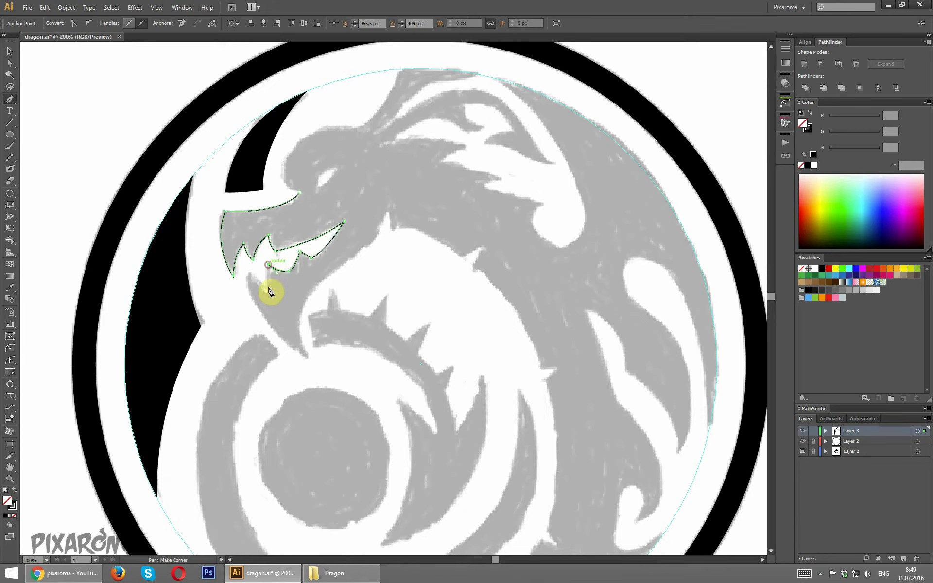
{"action": "left_click_drag", "start_coordinate": [271, 293], "coordinate": [249, 273]}
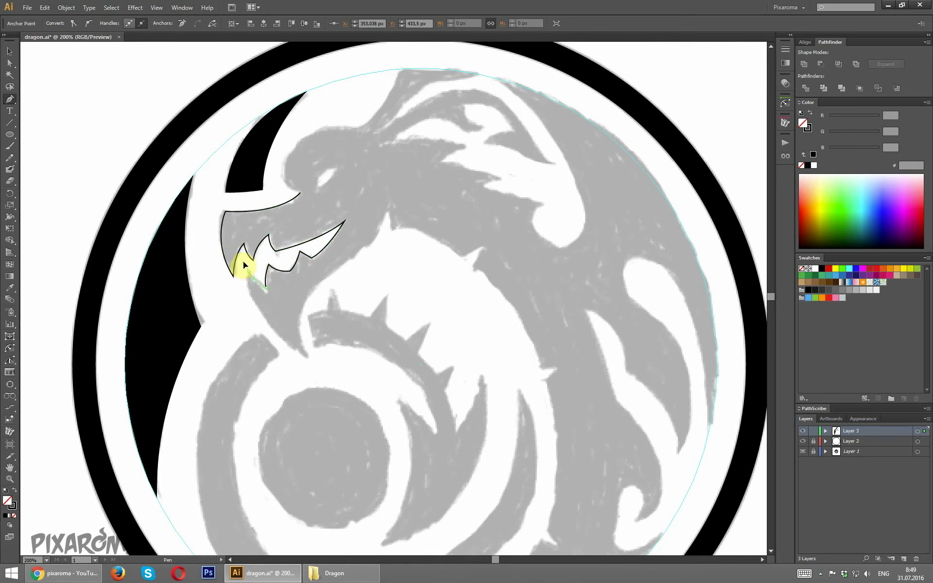
{"action": "left_click", "coordinate": [244, 267]}
{"action": "left_click", "coordinate": [248, 273]}
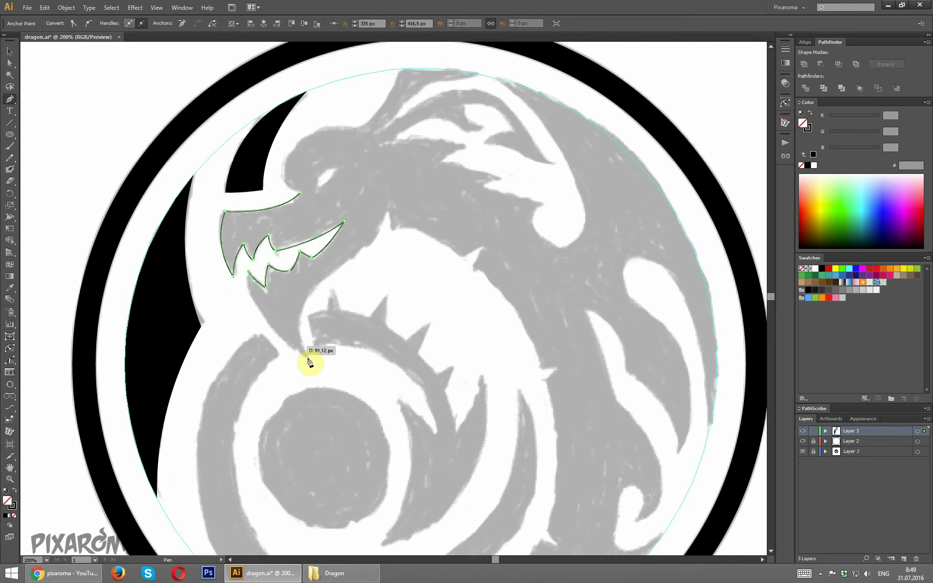
- Trace the lower jaw, chin and chest up to a corner at the neck, undoing a misplaced point
{"action": "mouse_move", "coordinate": [307, 357]}
{"action": "left_mouse_down"}
{"action": "mouse_move", "coordinate": [360, 379]}
{"action": "mouse_move", "coordinate": [372, 398]}
{"action": "left_mouse_up"}
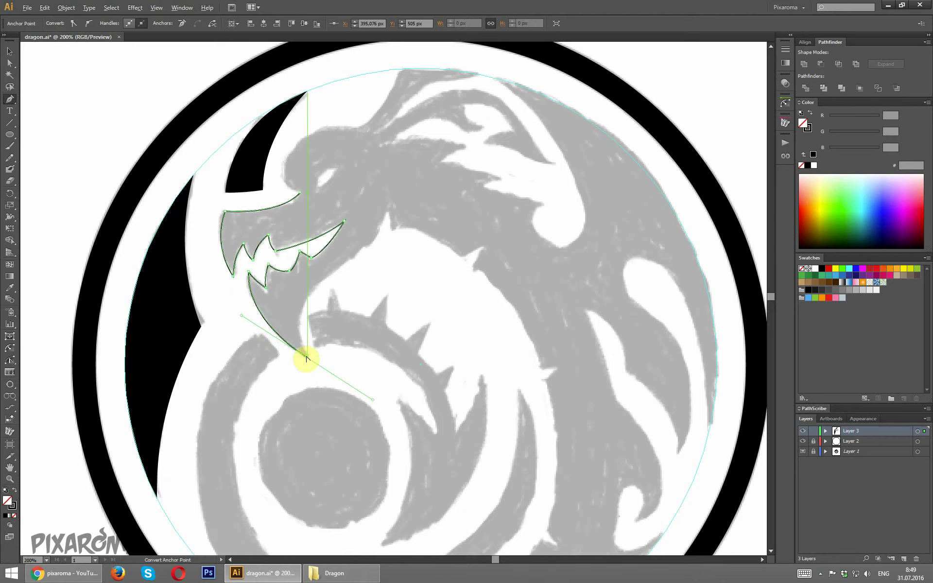
{"action": "left_click", "coordinate": [307, 358]}
{"action": "left_click_drag", "start_coordinate": [306, 302], "coordinate": [316, 288]}
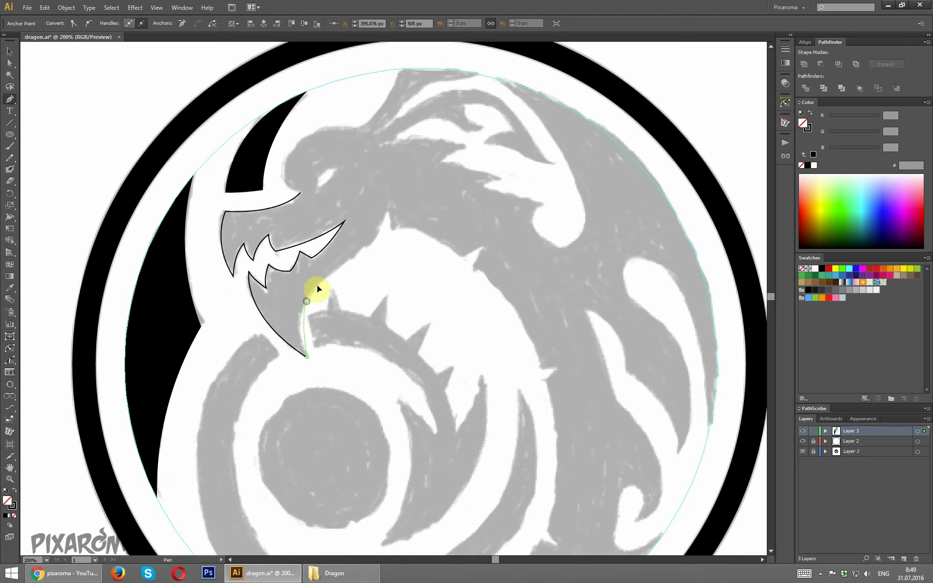
{"action": "left_click_drag", "start_coordinate": [385, 208], "coordinate": [386, 195]}
{"action": "key", "text": "ctrl+z"}
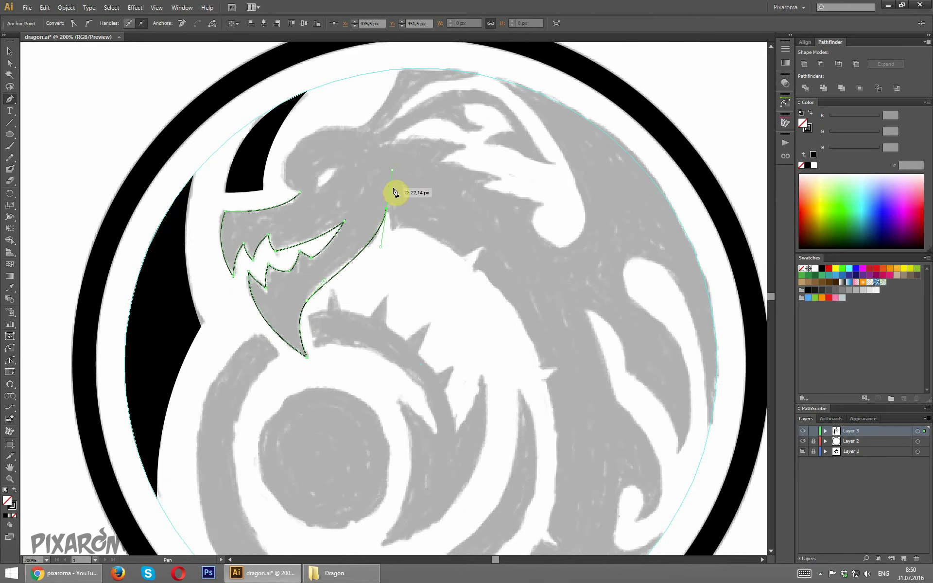
{"action": "key", "text": "ctrl+z"}
{"action": "left_click_drag", "start_coordinate": [315, 286], "coordinate": [328, 278]}
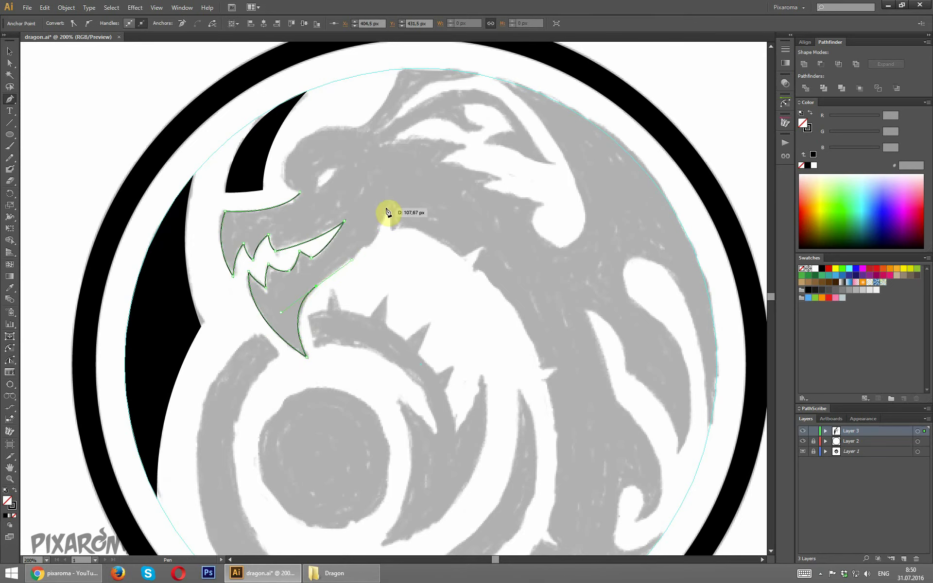
{"action": "mouse_move", "coordinate": [386, 206]}
{"action": "left_mouse_down"}
{"action": "mouse_move", "coordinate": [389, 177]}
{"action": "mouse_move", "coordinate": [389, 237]}
{"action": "left_mouse_up"}
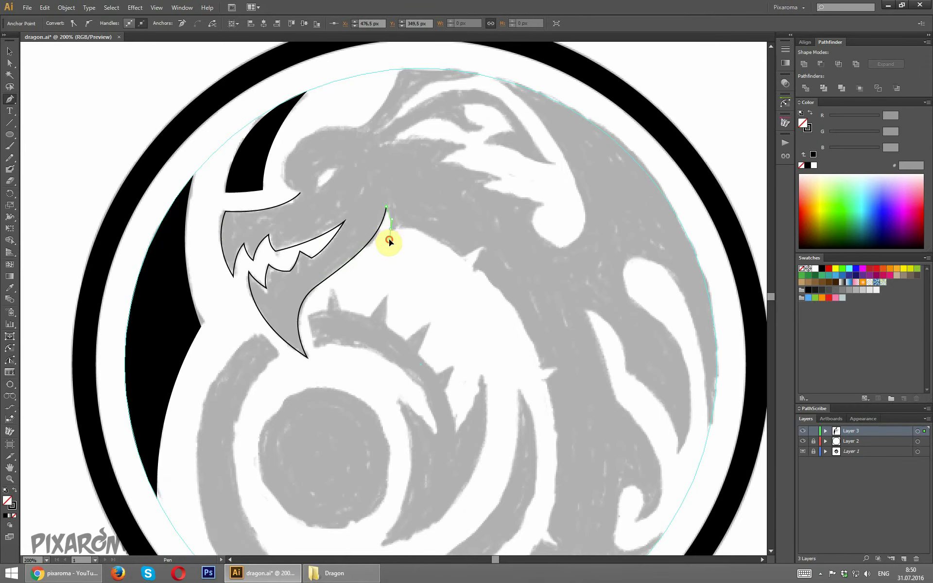
{"action": "left_click", "coordinate": [391, 229]}
- Extend the outline down the dragon's back, around the belly and back to the chin
{"action": "scroll", "coordinate": [480, 257], "scroll_direction": "down", "scroll_amount": 2}
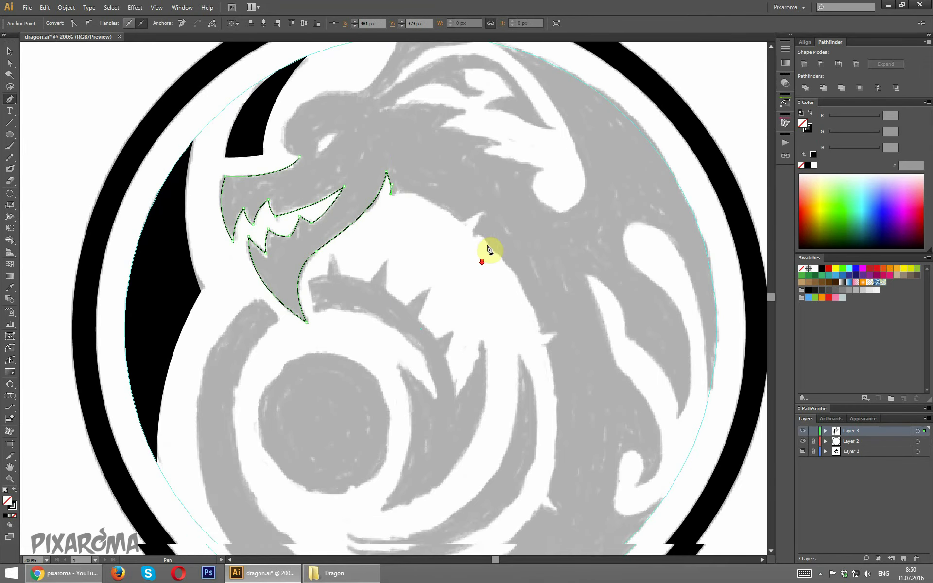
{"action": "key", "text": "ctrl+minus"}
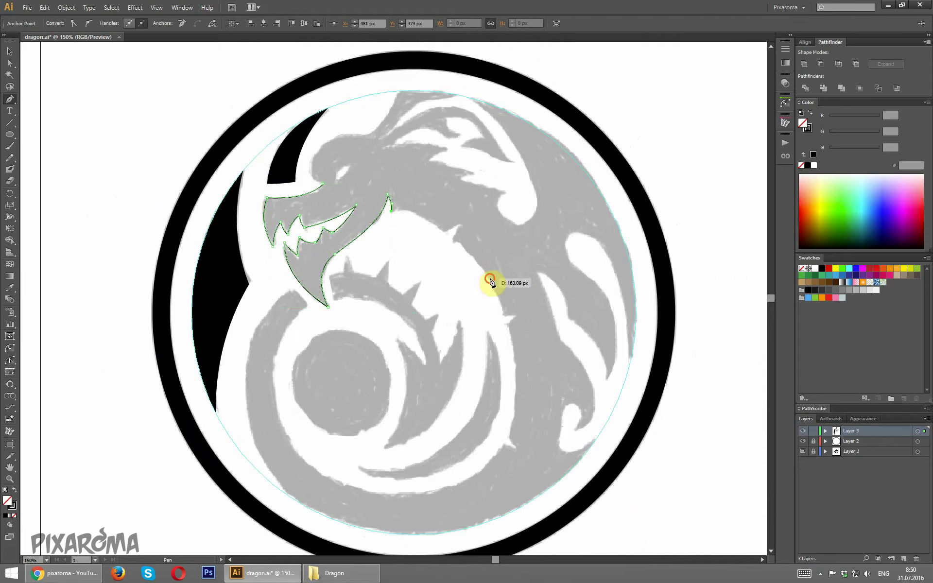
{"action": "left_click_drag", "start_coordinate": [489, 278], "coordinate": [516, 316]}
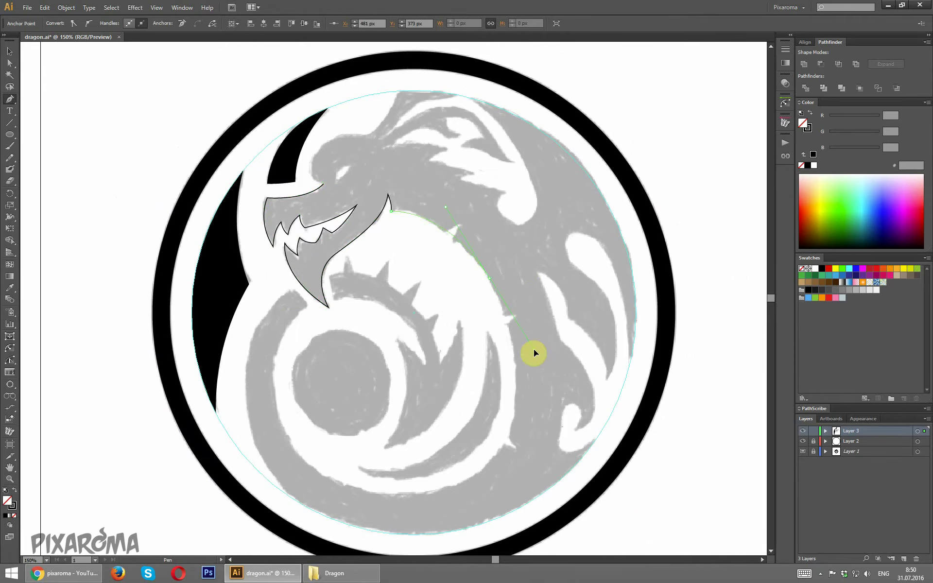
{"action": "left_click_drag", "start_coordinate": [483, 464], "coordinate": [457, 481]}
{"action": "left_click_drag", "start_coordinate": [312, 467], "coordinate": [267, 430]}
{"action": "mouse_move", "coordinate": [325, 305]}
{"action": "left_mouse_down"}
{"action": "mouse_move", "coordinate": [311, 309]}
{"action": "mouse_move", "coordinate": [330, 293]}
{"action": "left_mouse_up"}
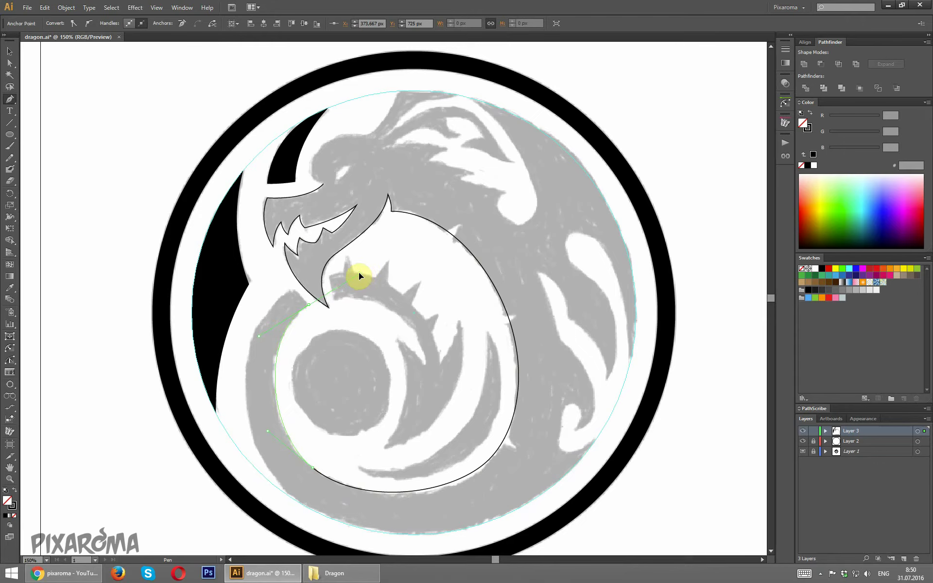
{"action": "left_click", "coordinate": [304, 301]}
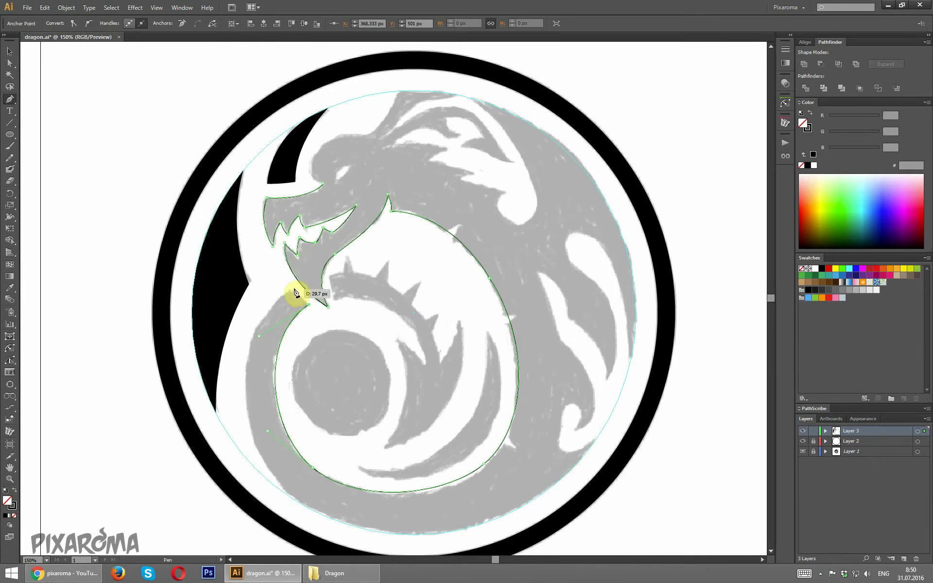
{"action": "left_click_drag", "start_coordinate": [293, 288], "coordinate": [237, 414]}
- Trace the outer lower body curve around into the tail curl
{"action": "left_click_drag", "start_coordinate": [329, 422], "coordinate": [306, 241]}
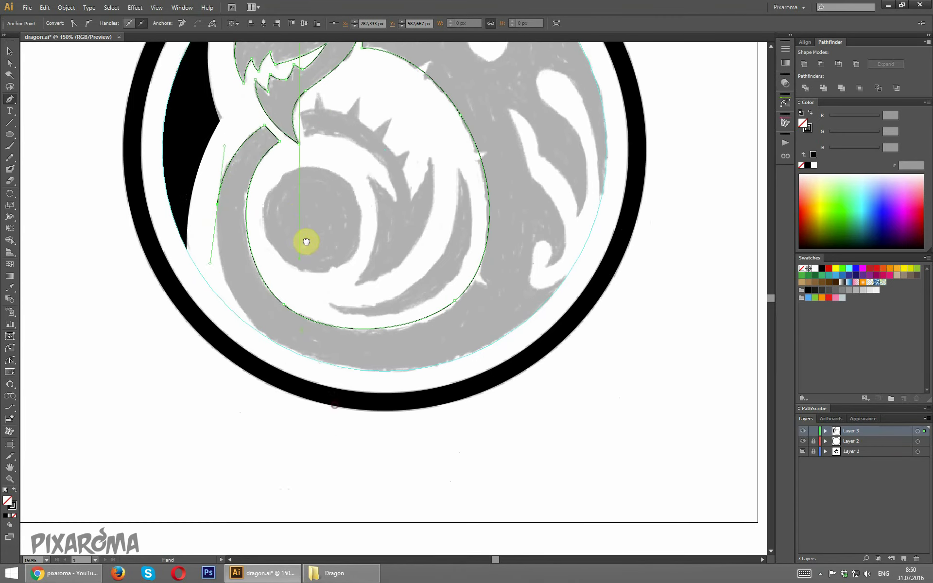
{"action": "left_click_drag", "start_coordinate": [306, 356], "coordinate": [377, 390]}
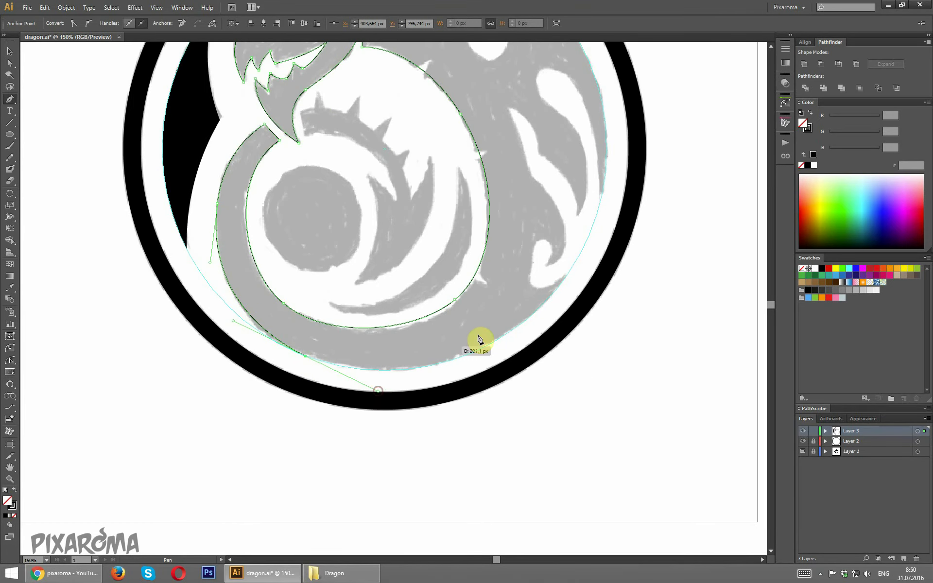
{"action": "left_click", "coordinate": [565, 275]}
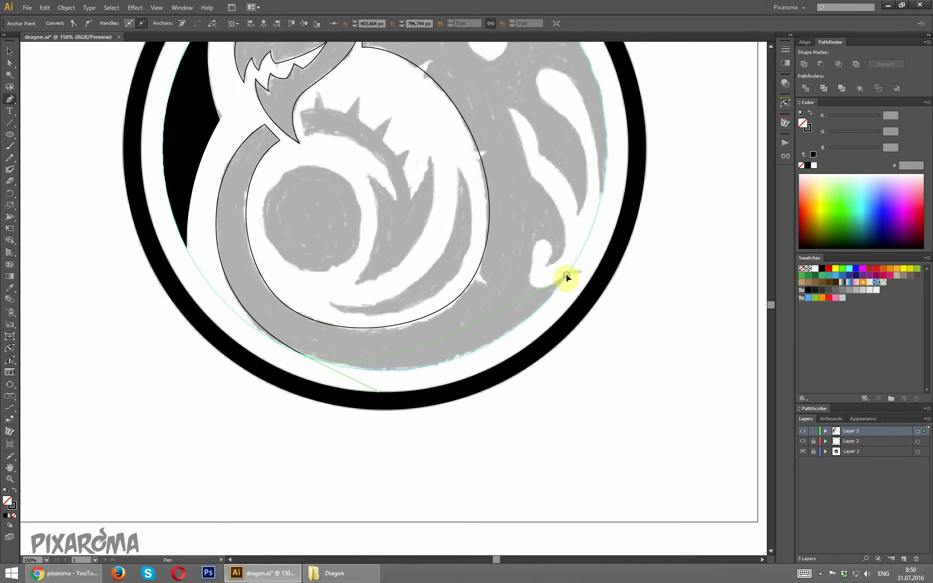
{"action": "left_click_drag", "start_coordinate": [603, 208], "coordinate": [624, 186]}
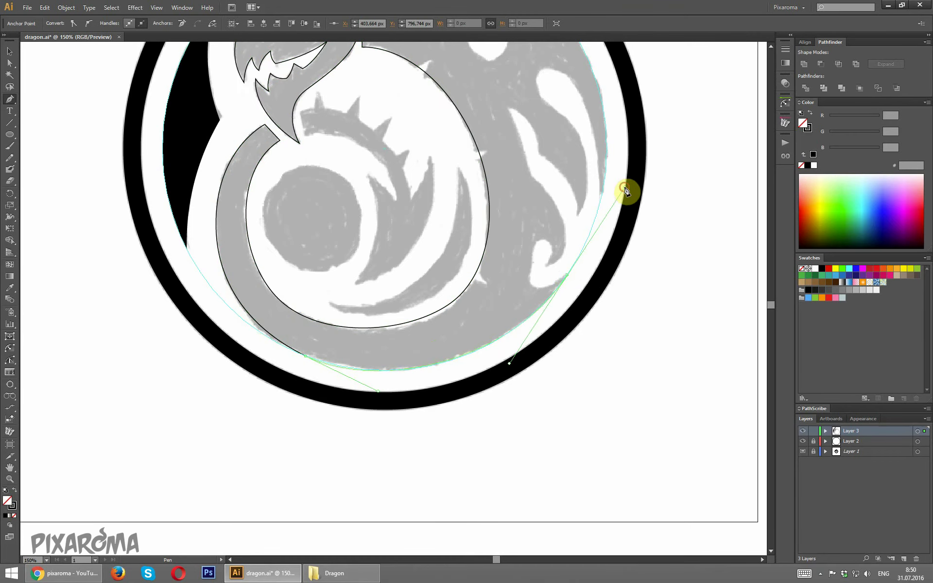
{"action": "left_click", "coordinate": [566, 276]}
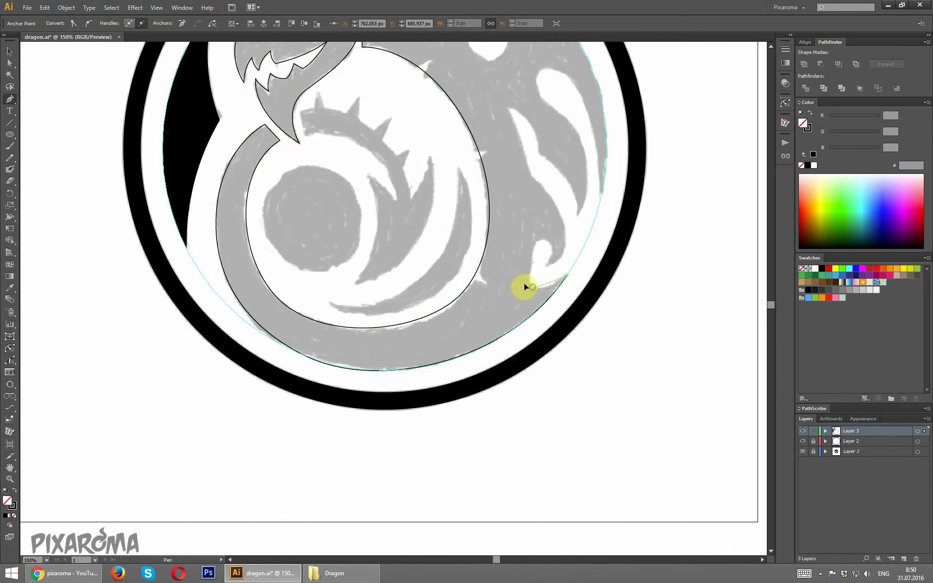
{"action": "left_click_drag", "start_coordinate": [538, 242], "coordinate": [544, 235]}
{"action": "left_click", "coordinate": [545, 235]}
{"action": "left_click", "coordinate": [566, 275]}
{"action": "mouse_move", "coordinate": [548, 287]}
{"action": "left_mouse_down"}
{"action": "mouse_move", "coordinate": [539, 288]}
{"action": "mouse_move", "coordinate": [535, 252]}
{"action": "mouse_move", "coordinate": [547, 248]}
{"action": "mouse_move", "coordinate": [544, 267]}
{"action": "mouse_move", "coordinate": [567, 246]}
{"action": "mouse_move", "coordinate": [564, 236]}
{"action": "left_mouse_up"}
{"action": "left_click", "coordinate": [563, 225], "text": "ctrl"}
- Continue the outline up the tail's inner edge with a sharp corner point
{"action": "scroll", "coordinate": [559, 209], "scroll_direction": "up", "scroll_amount": 2}
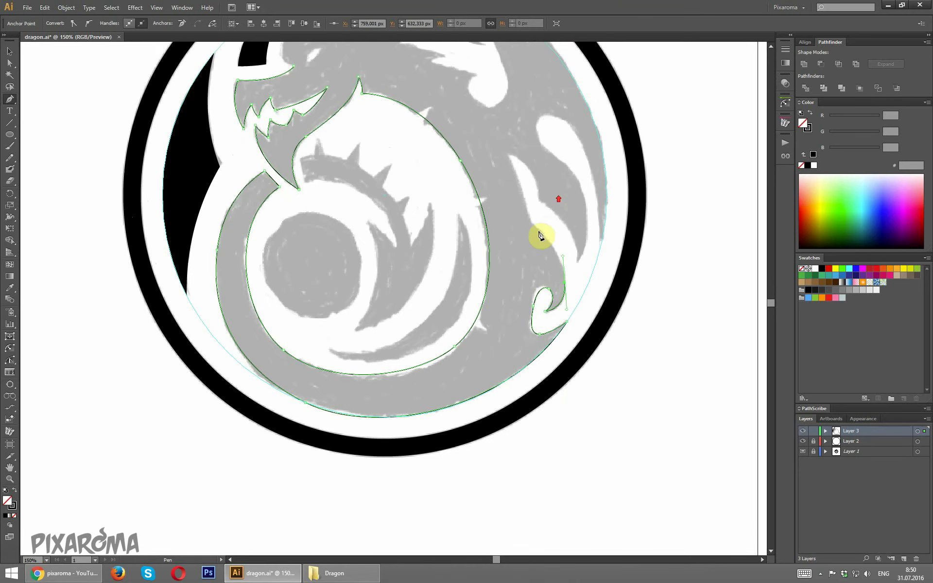
{"action": "left_click", "coordinate": [532, 222]}
{"action": "scroll", "coordinate": [512, 209], "scroll_direction": "up", "scroll_amount": 6}
{"action": "left_click", "coordinate": [532, 377]}
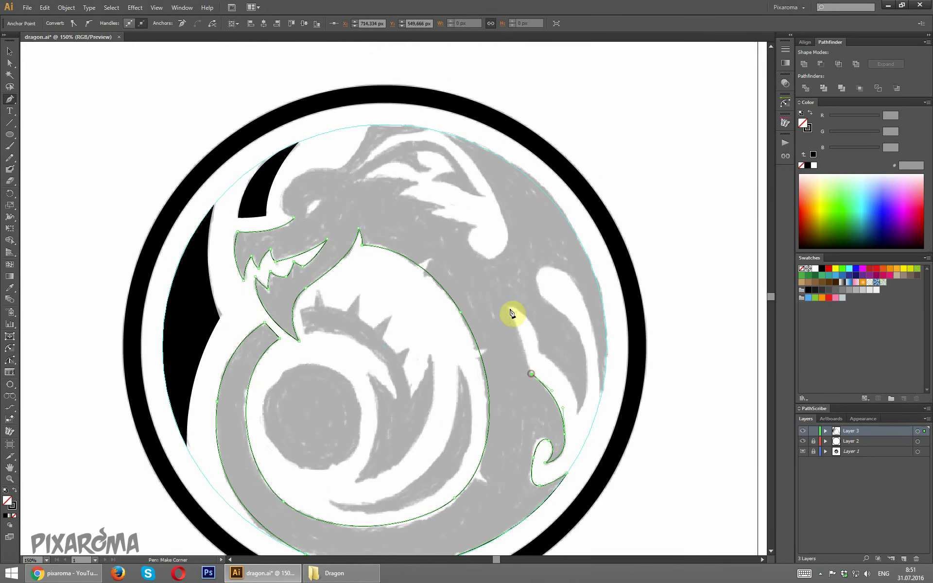
{"action": "left_click", "coordinate": [508, 308], "text": "ctrl"}
{"action": "left_click", "coordinate": [508, 308]}
{"action": "scroll", "coordinate": [530, 273], "scroll_direction": "down", "scroll_amount": 3}
{"action": "scroll", "coordinate": [505, 233], "scroll_direction": "down", "scroll_amount": 1}
{"action": "scroll", "coordinate": [452, 213], "scroll_direction": "right", "scroll_amount": 5}
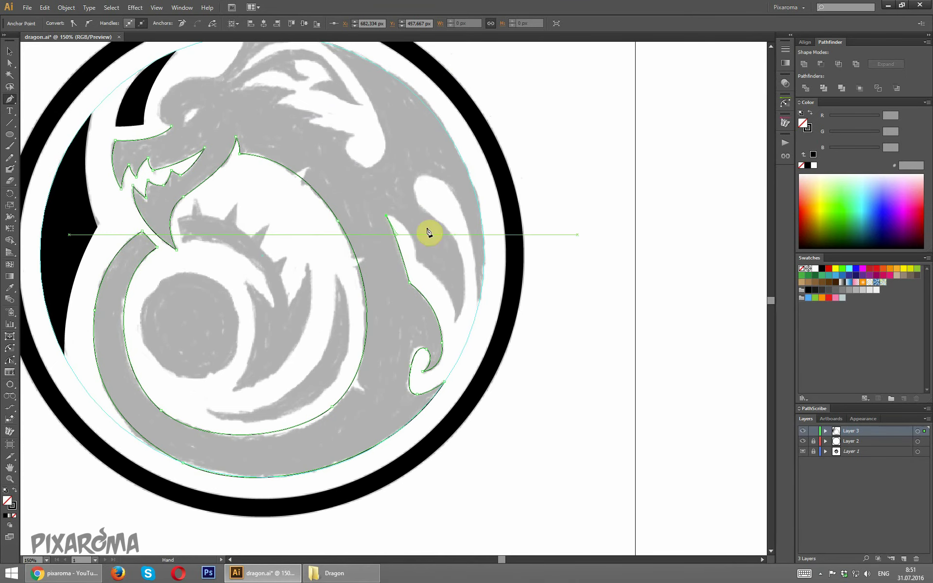
- Curve the pen outline down the right wing's edge, adding corner anchors along the way
{"action": "left_click", "coordinate": [416, 265], "text": "ctrl"}
{"action": "mouse_move", "coordinate": [416, 261]}
{"action": "left_mouse_down"}
{"action": "mouse_move", "coordinate": [417, 300]}
{"action": "mouse_move", "coordinate": [456, 364]}
{"action": "left_mouse_up"}
{"action": "left_click", "coordinate": [416, 261]}
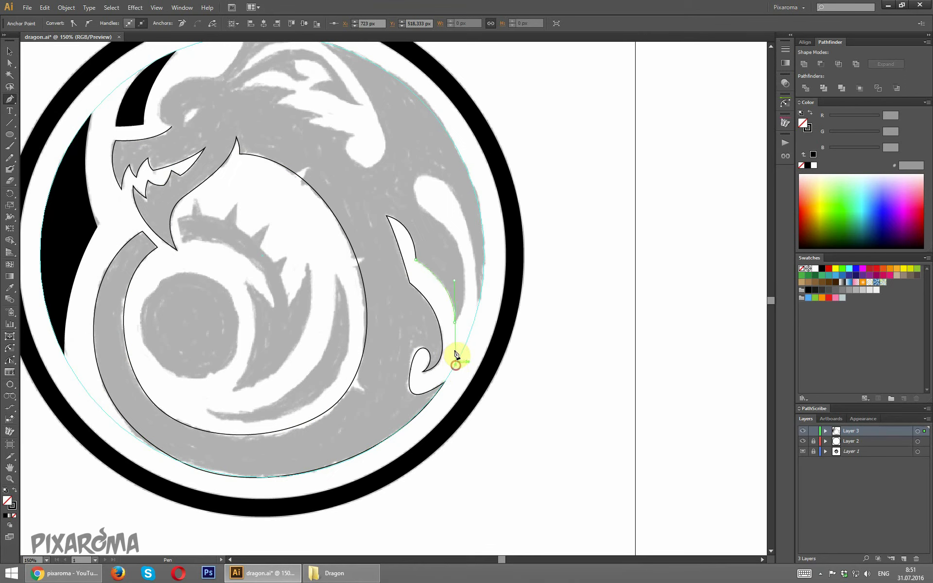
{"action": "left_click", "coordinate": [454, 322], "text": "alt"}
{"action": "left_click", "coordinate": [552, 298]}
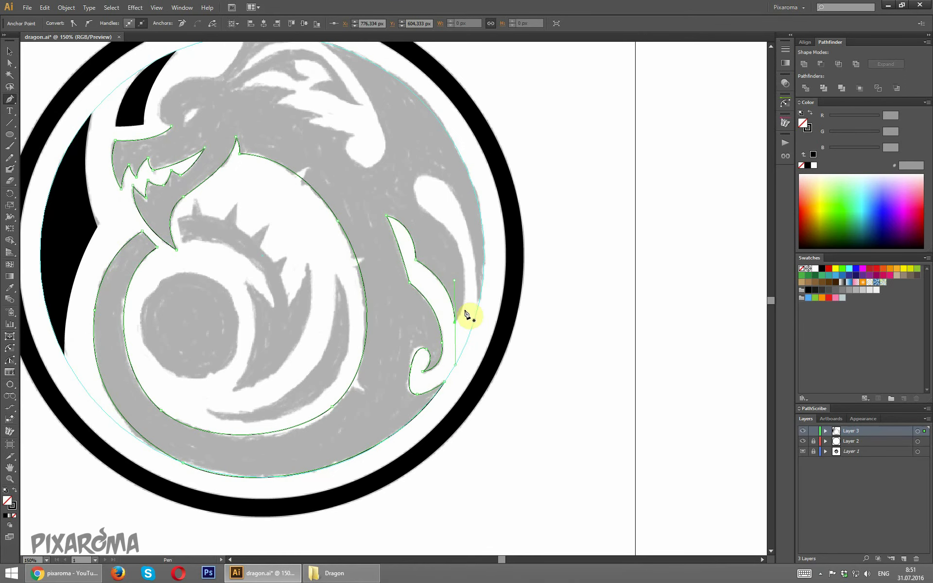
{"action": "left_click", "coordinate": [454, 322]}
- Loop the outline up around the wing's teardrop gap and back down the outer wing edge
{"action": "left_click_drag", "start_coordinate": [455, 239], "coordinate": [418, 172]}
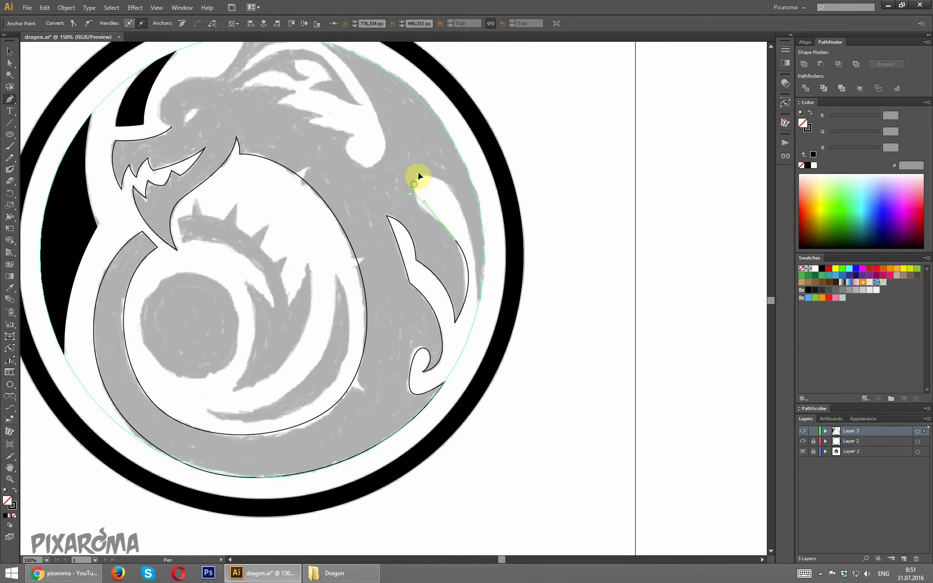
{"action": "key", "text": "ctrl+z"}
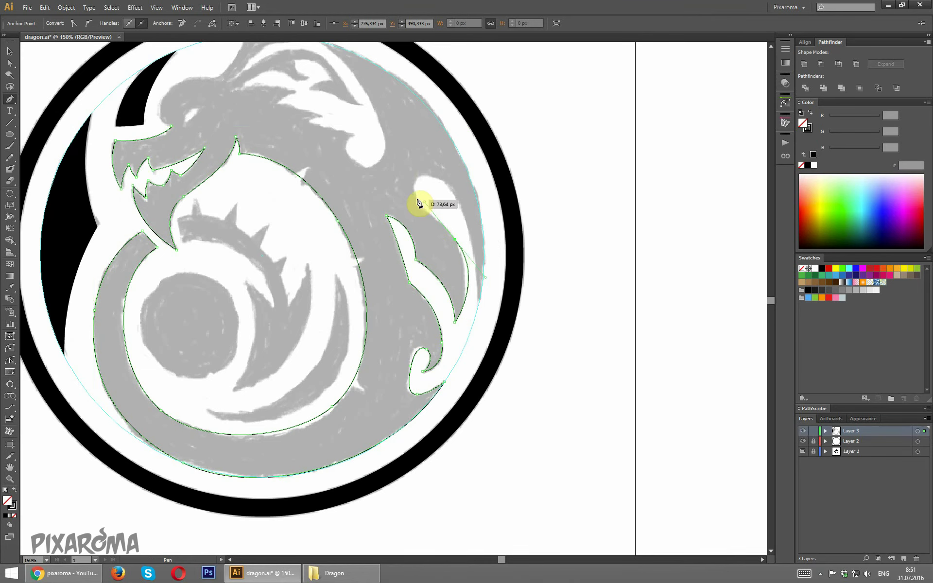
{"action": "left_click_drag", "start_coordinate": [448, 187], "coordinate": [463, 207]}
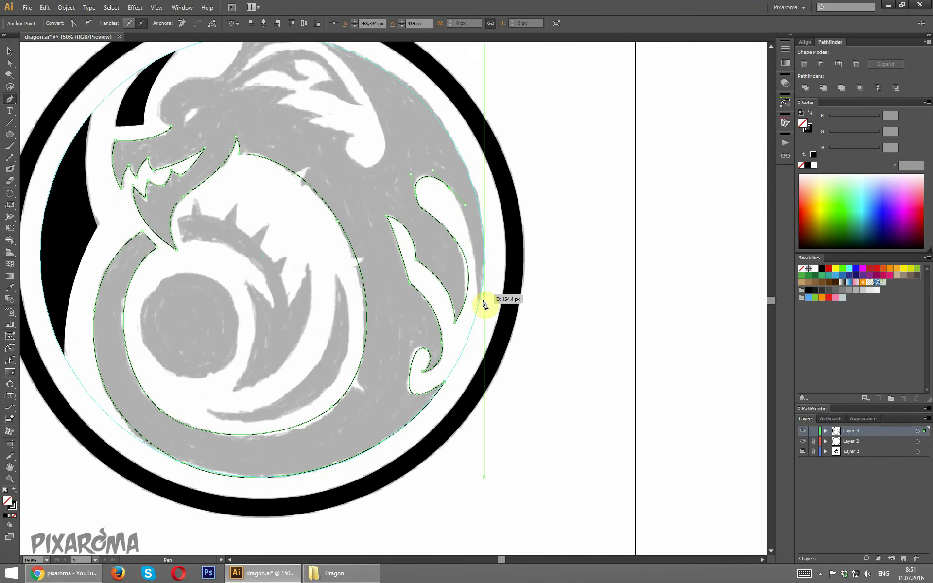
{"action": "left_click_drag", "start_coordinate": [478, 305], "coordinate": [470, 334]}
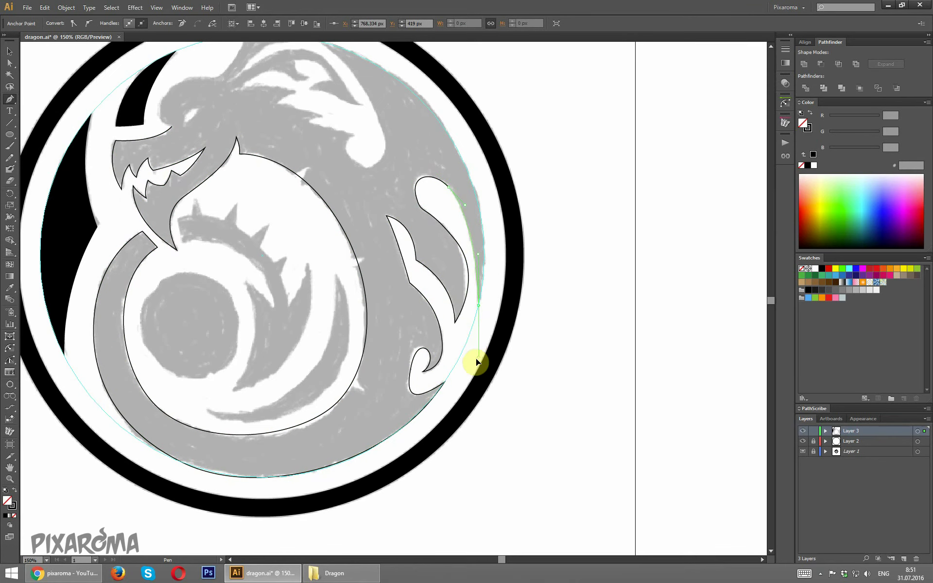
{"action": "scroll", "coordinate": [476, 362], "scroll_direction": "up", "scroll_amount": 3}
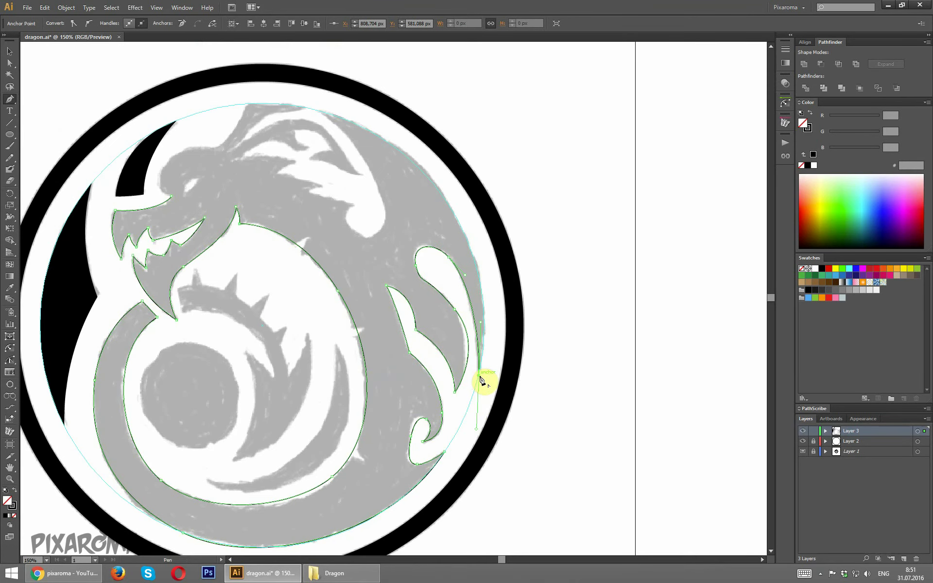
- Close the pen path and add anchors across the top of the disc
{"action": "left_click", "coordinate": [480, 375]}
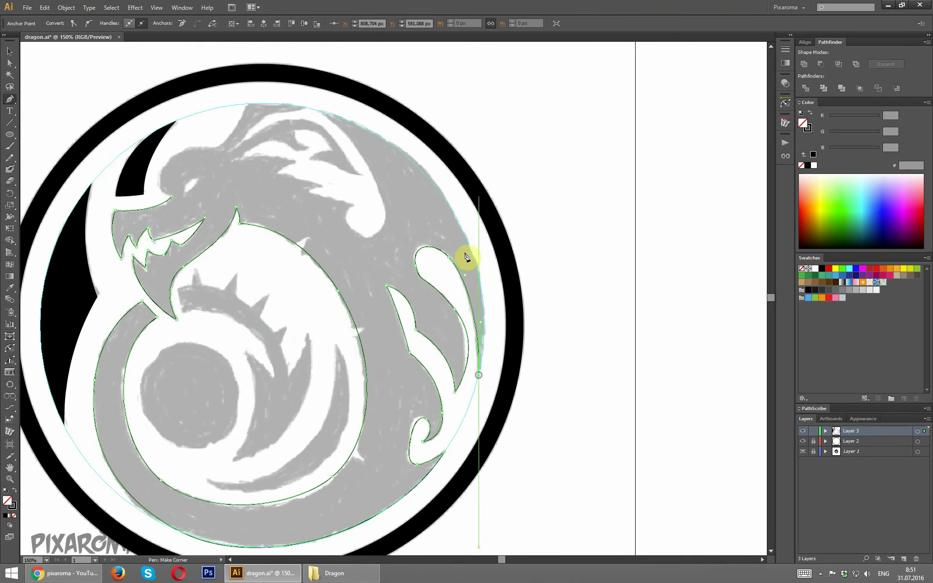
{"action": "left_click", "coordinate": [447, 204]}
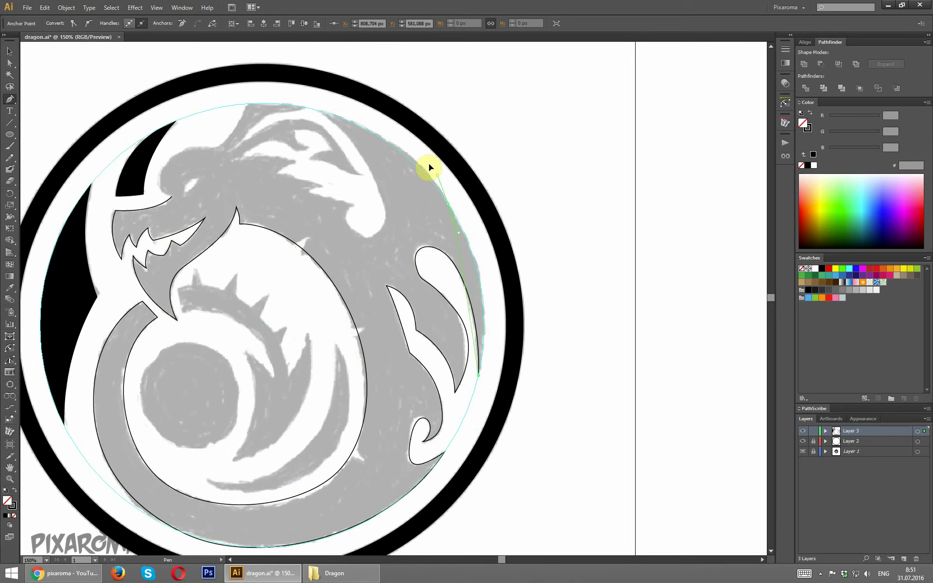
{"action": "left_click", "coordinate": [392, 113]}
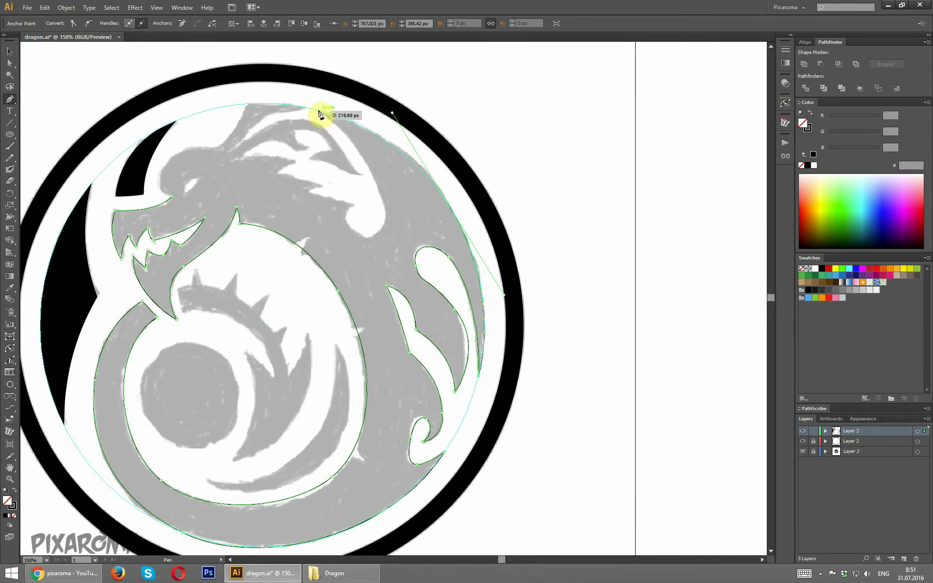
{"action": "left_click", "coordinate": [318, 111]}
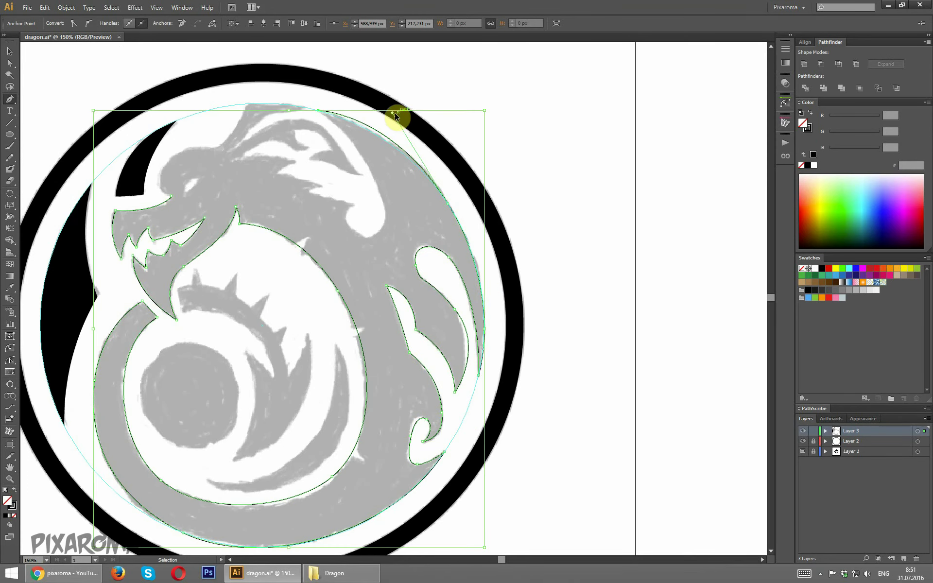
- Drag the top and right-edge anchors with Direct Selection so the outline follows the curve
{"action": "left_click", "coordinate": [9, 62]}
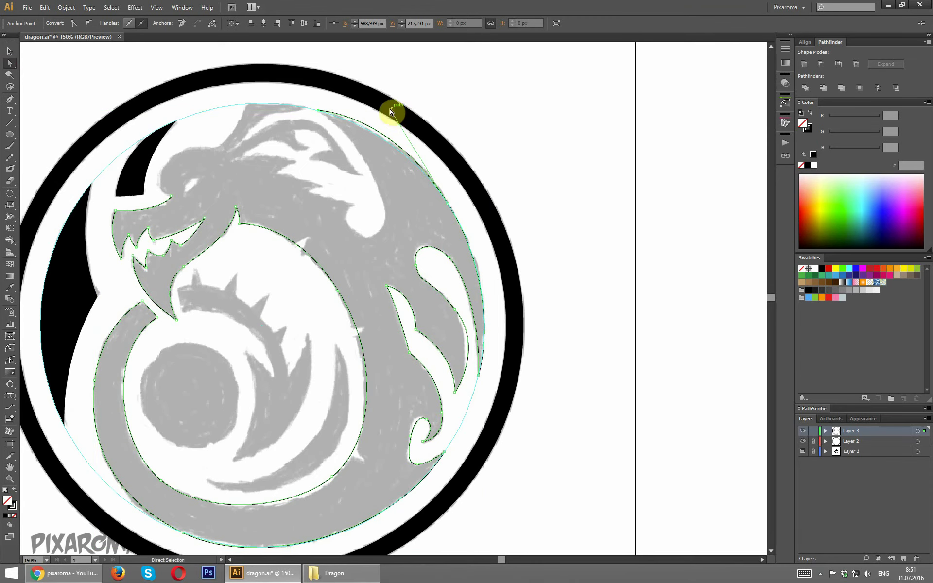
{"action": "left_click_drag", "start_coordinate": [393, 116], "coordinate": [392, 124]}
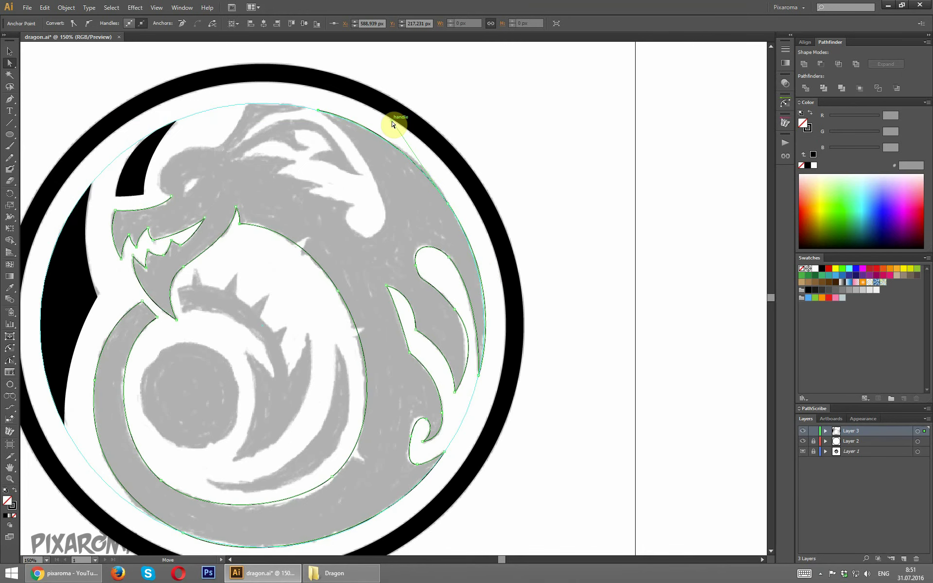
{"action": "left_click", "coordinate": [550, 199]}
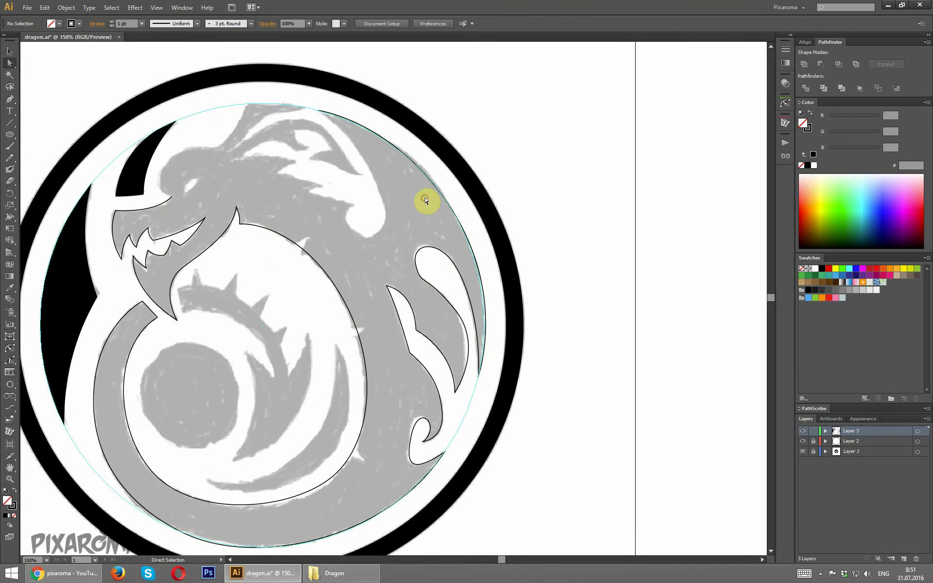
{"action": "left_click", "coordinate": [396, 146]}
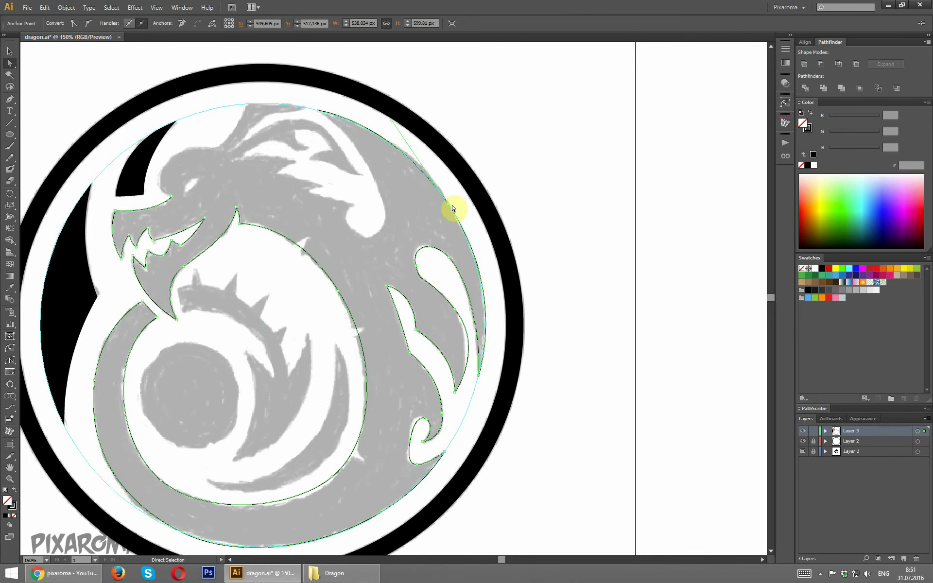
{"action": "left_click_drag", "start_coordinate": [448, 206], "coordinate": [462, 201]}
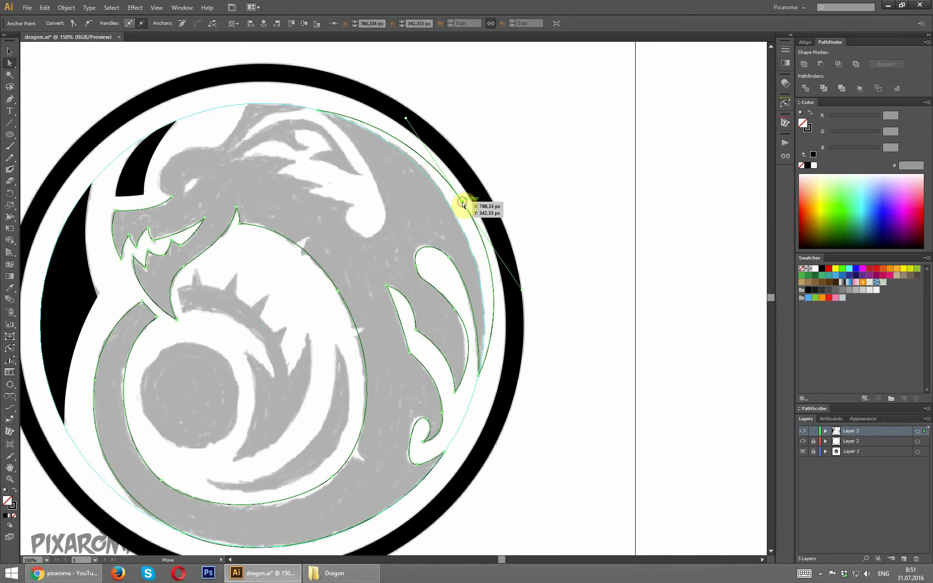
{"action": "left_click_drag", "start_coordinate": [318, 109], "coordinate": [309, 101]}
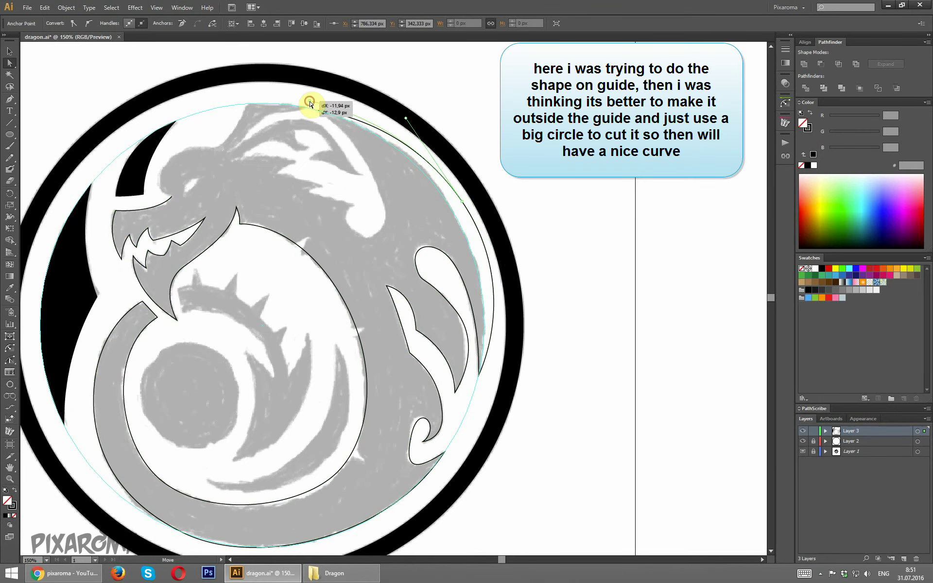
- Trace a new path from the top anchor around the eye, ending in a corner at the brow
{"action": "left_click", "coordinate": [10, 97]}
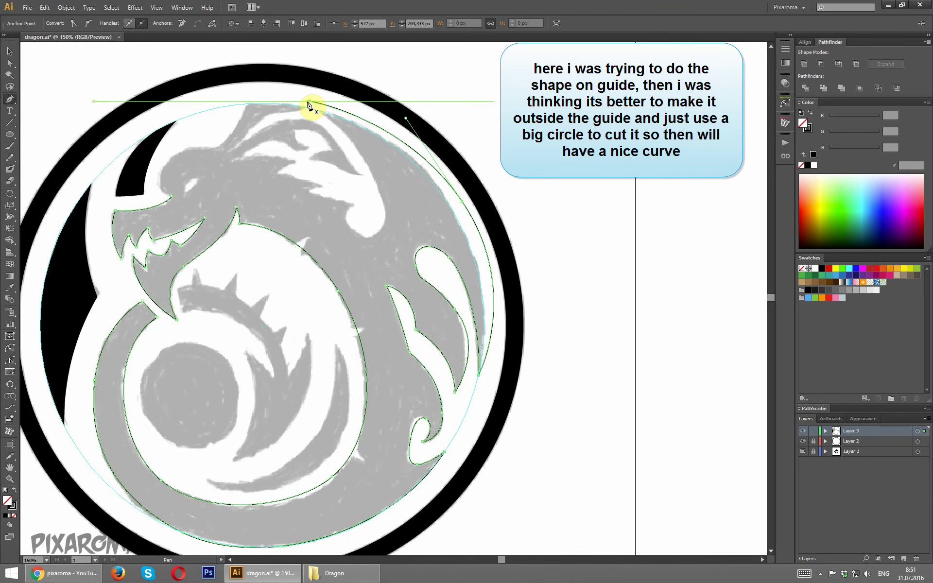
{"action": "left_click_drag", "start_coordinate": [309, 101], "coordinate": [319, 115]}
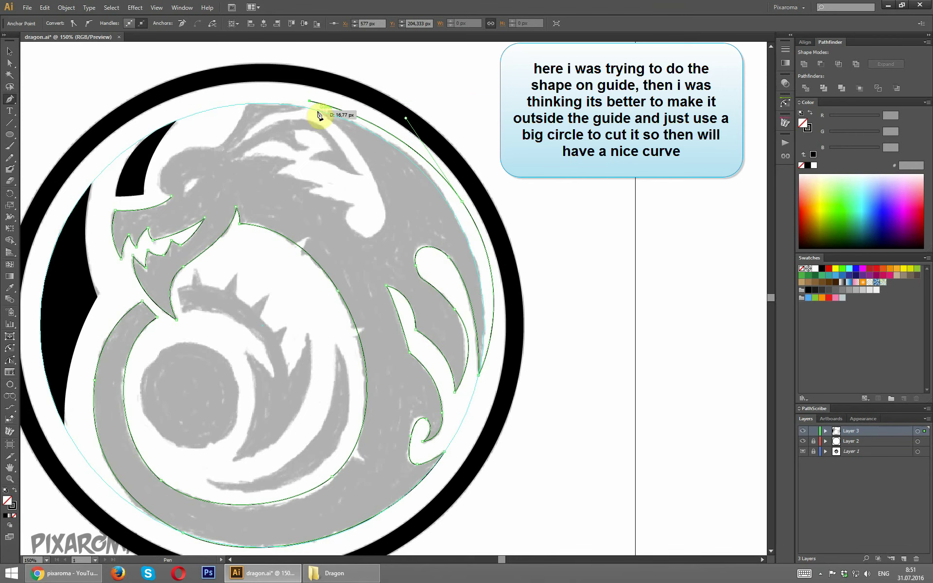
{"action": "left_click", "coordinate": [388, 233]}
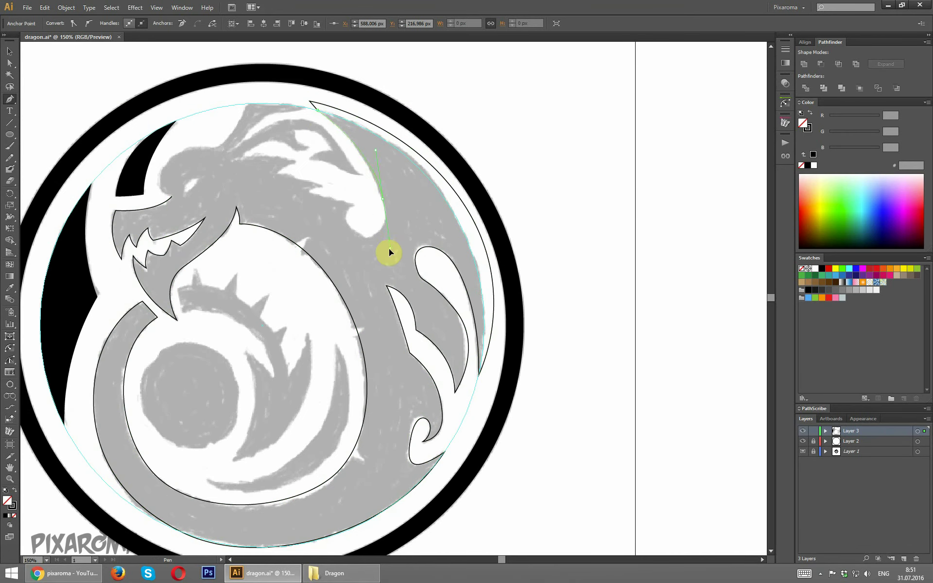
{"action": "left_click_drag", "start_coordinate": [351, 205], "coordinate": [364, 173]}
{"action": "left_click_drag", "start_coordinate": [352, 207], "coordinate": [354, 209]}
{"action": "left_click", "coordinate": [307, 191]}
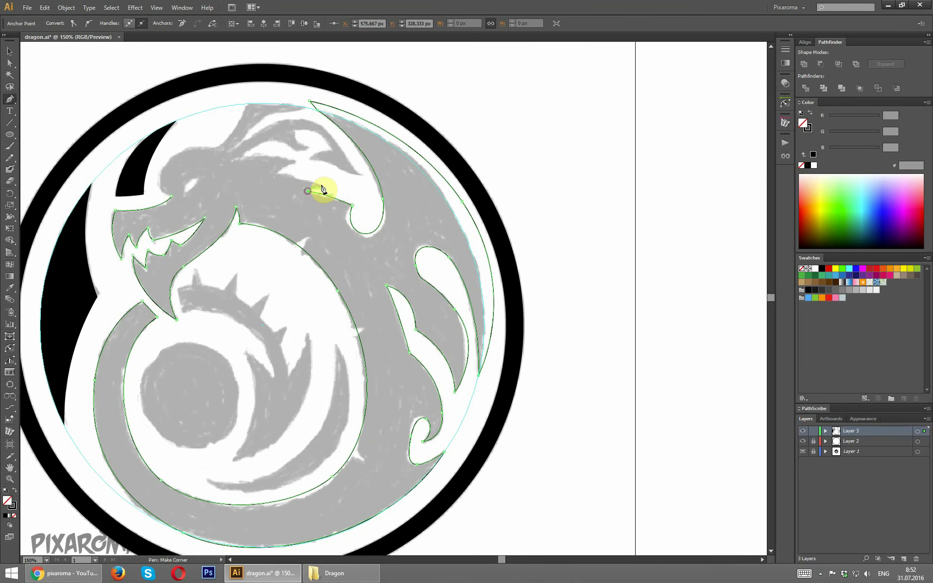
{"action": "mouse_move", "coordinate": [323, 189]}
{"action": "left_mouse_down"}
{"action": "mouse_move", "coordinate": [264, 178]}
{"action": "mouse_move", "coordinate": [304, 164]}
{"action": "mouse_move", "coordinate": [227, 166]}
{"action": "mouse_move", "coordinate": [301, 125]}
{"action": "left_mouse_up"}
- Outline the head's horn spikes with a series of anchor points
{"action": "left_click", "coordinate": [280, 140]}
{"action": "left_click", "coordinate": [300, 150]}
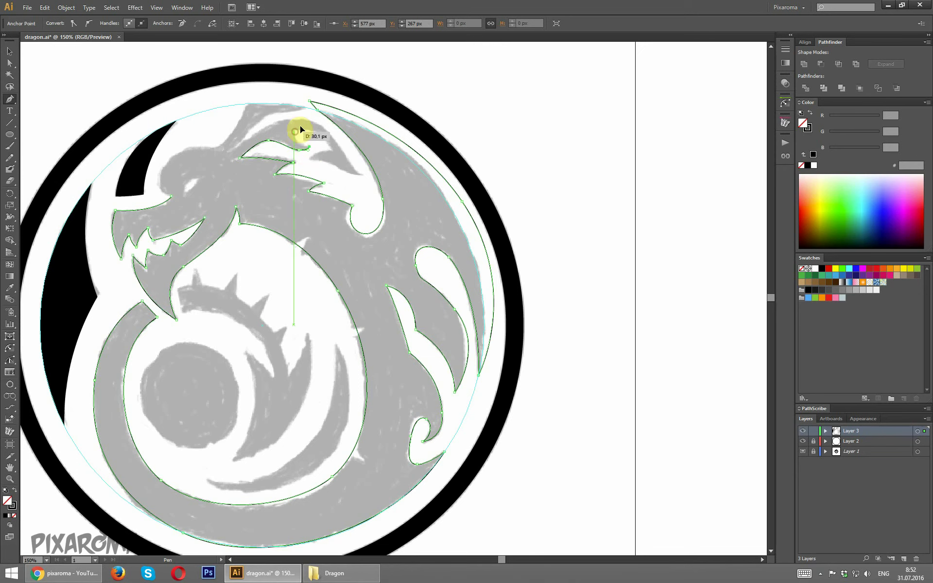
{"action": "left_click", "coordinate": [292, 131]}
{"action": "left_click", "coordinate": [332, 152], "text": "ctrl"}
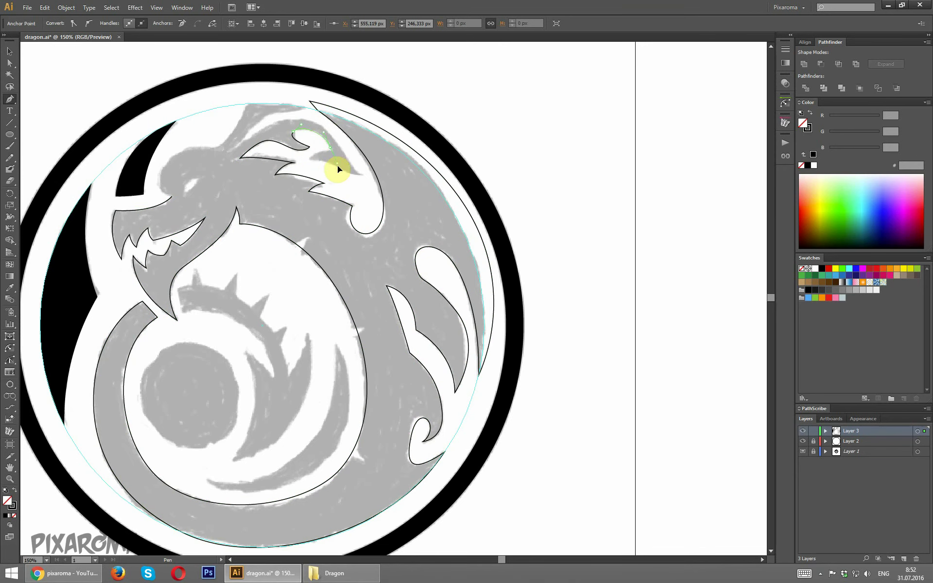
{"action": "left_click", "coordinate": [338, 166]}
{"action": "left_click", "coordinate": [341, 147]}
- Curve the crest tip and end the path back down at the jaw
{"action": "mouse_move", "coordinate": [287, 120]}
{"action": "left_mouse_down"}
{"action": "mouse_move", "coordinate": [271, 118]}
{"action": "mouse_move", "coordinate": [306, 93]}
{"action": "left_mouse_up"}
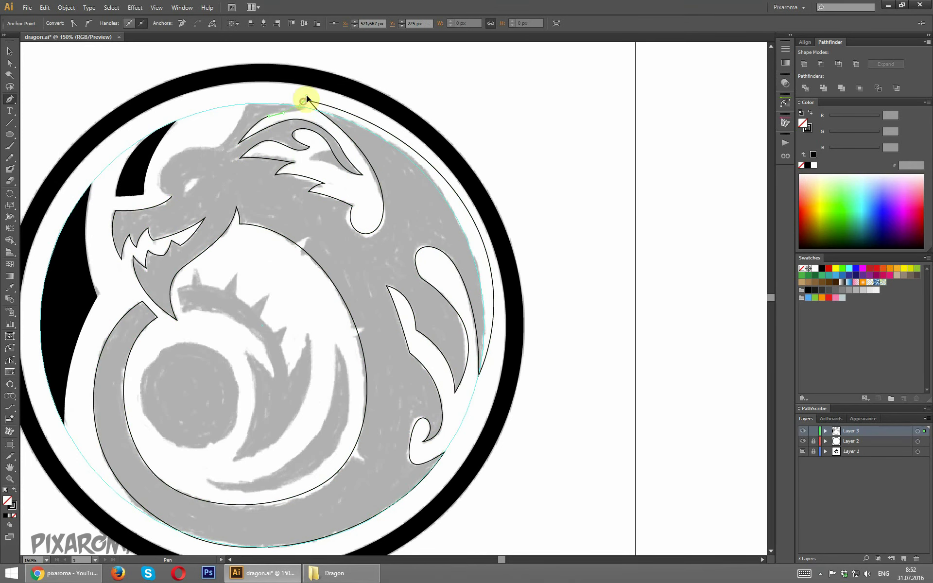
{"action": "left_click", "coordinate": [249, 93]}
{"action": "mouse_move", "coordinate": [237, 125]}
{"action": "left_mouse_down"}
{"action": "mouse_move", "coordinate": [223, 148]}
{"action": "mouse_move", "coordinate": [157, 173]}
{"action": "mouse_move", "coordinate": [171, 200]}
{"action": "mouse_move", "coordinate": [181, 194]}
{"action": "left_mouse_up"}
{"action": "left_click", "coordinate": [235, 183], "text": "ctrl"}
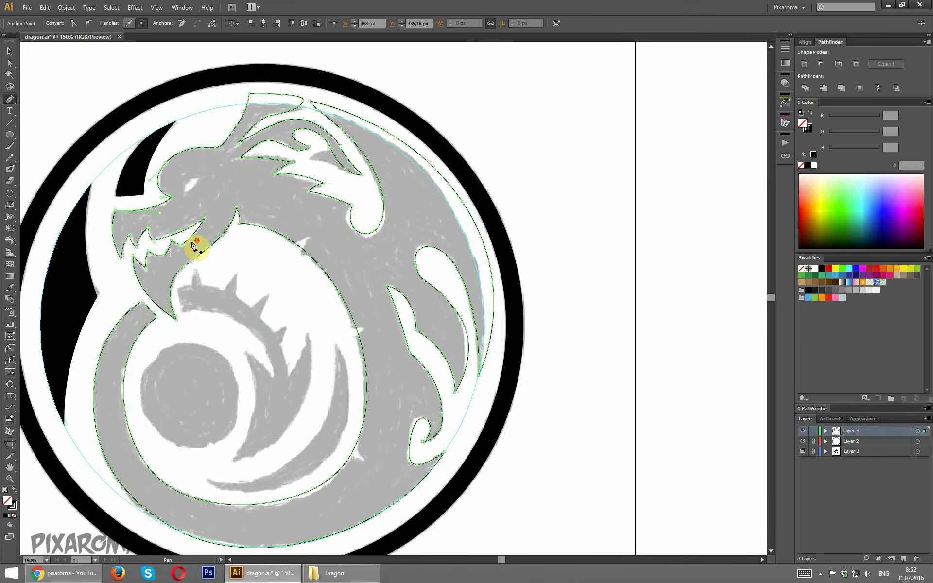
{"action": "scroll", "coordinate": [192, 246], "scroll_direction": "down", "scroll_amount": 2}
{"action": "left_click", "coordinate": [10, 63]}
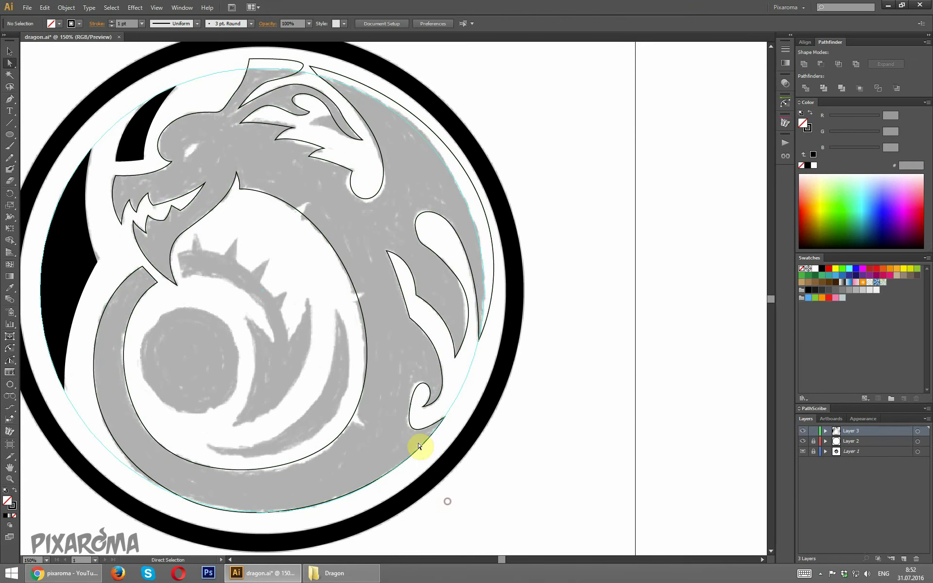
- Nudge the tail anchor slightly up and right to match the sketch
{"action": "left_click", "coordinate": [447, 420]}
{"action": "left_click_drag", "start_coordinate": [447, 419], "coordinate": [452, 416]}
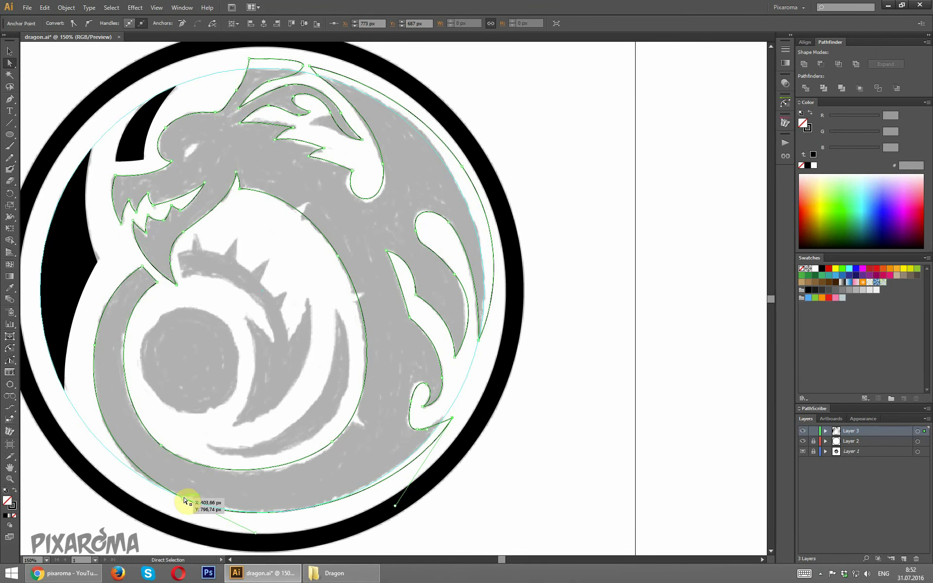
{"action": "left_click", "coordinate": [478, 432]}
{"action": "scroll", "coordinate": [478, 432], "scroll_direction": "up", "scroll_amount": 1}
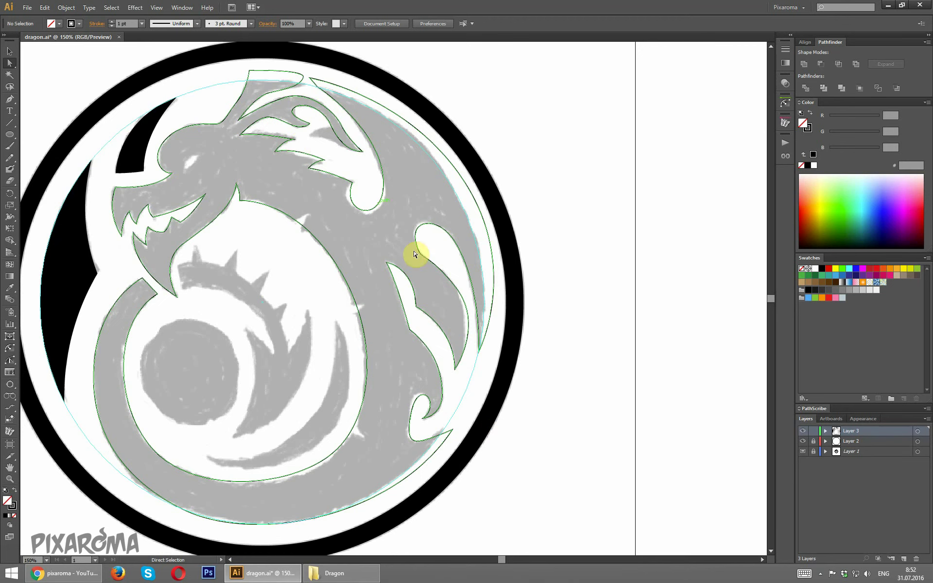
- Reposition the wing anchor and handle beside the teardrop gap to hug the sketch
{"action": "left_click_drag", "start_coordinate": [453, 287], "coordinate": [450, 281]}
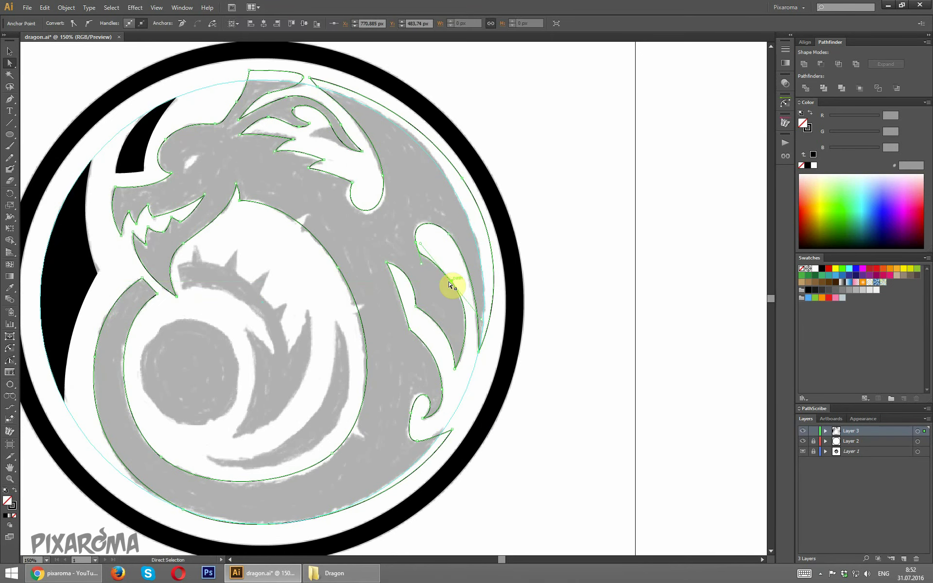
{"action": "left_click", "coordinate": [419, 255]}
{"action": "left_click_drag", "start_coordinate": [452, 286], "coordinate": [457, 291]}
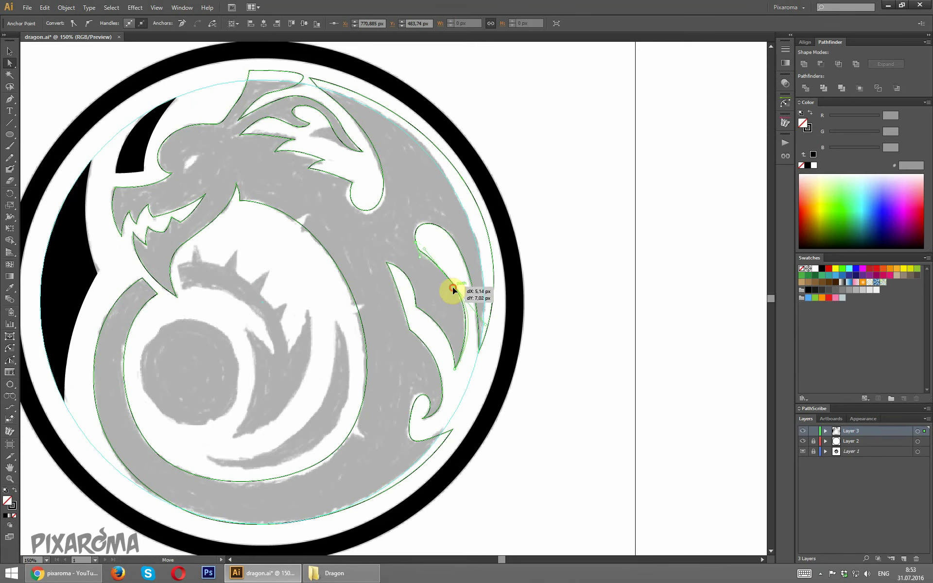
{"action": "left_click_drag", "start_coordinate": [484, 325], "coordinate": [478, 318]}
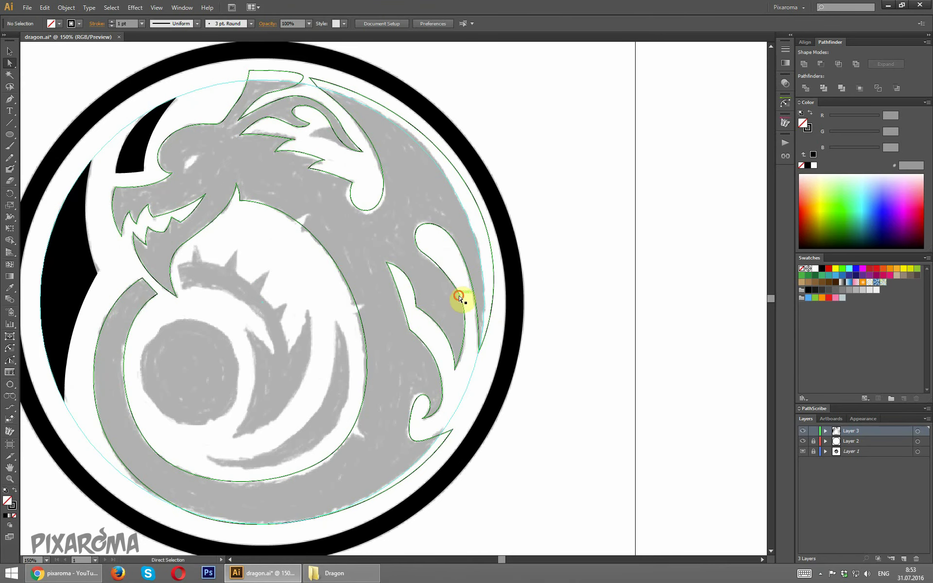
{"action": "left_click", "coordinate": [465, 260], "text": "ctrl"}
{"action": "scroll", "coordinate": [465, 260], "scroll_direction": "up", "scroll_amount": 3}
{"action": "key", "text": "ctrl+plus"}
{"action": "key", "text": "ctrl+plus"}
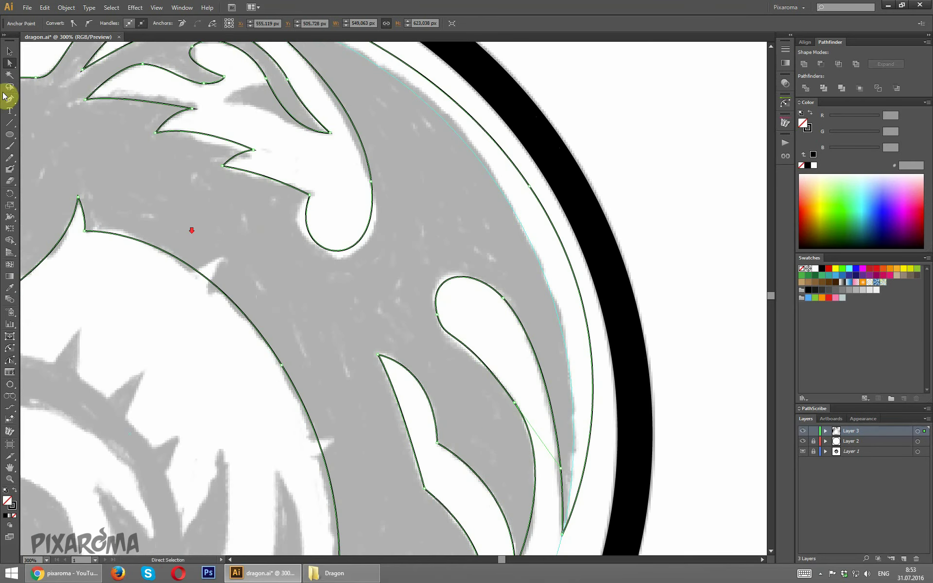
- Add two anchors to the teardrop gap and delete one on its left side
{"action": "left_click_drag", "start_coordinate": [9, 99], "coordinate": [55, 113]}
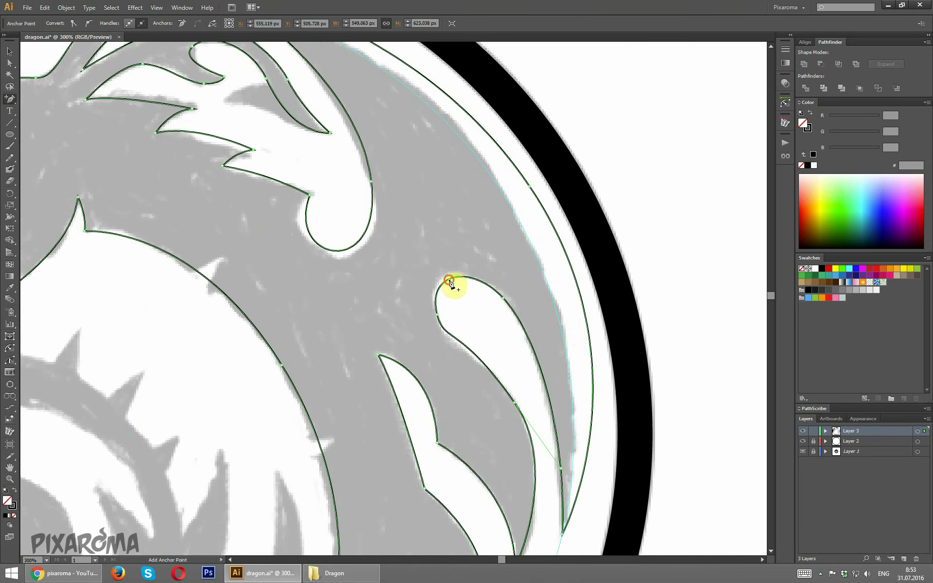
{"action": "left_click", "coordinate": [450, 282]}
{"action": "left_click", "coordinate": [468, 348]}
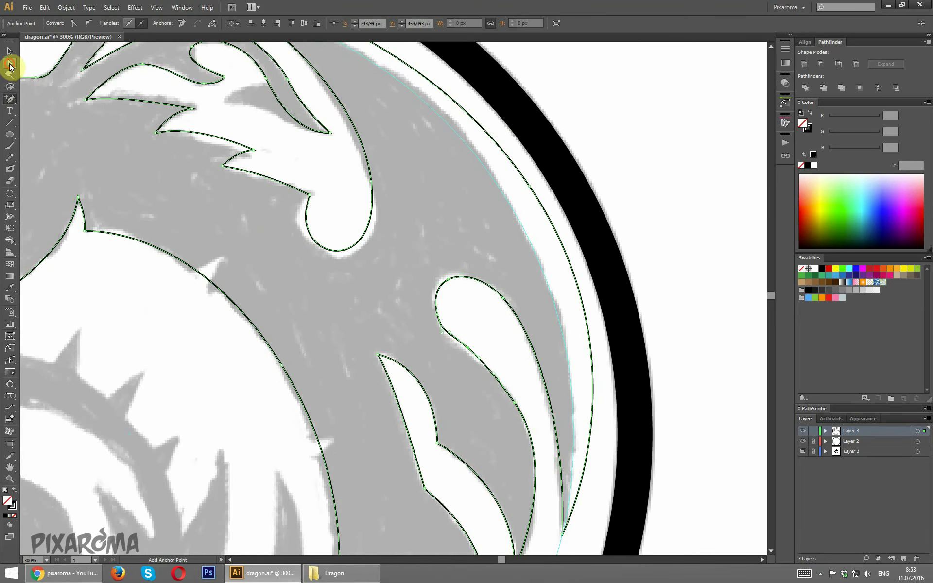
{"action": "left_click", "coordinate": [10, 65]}
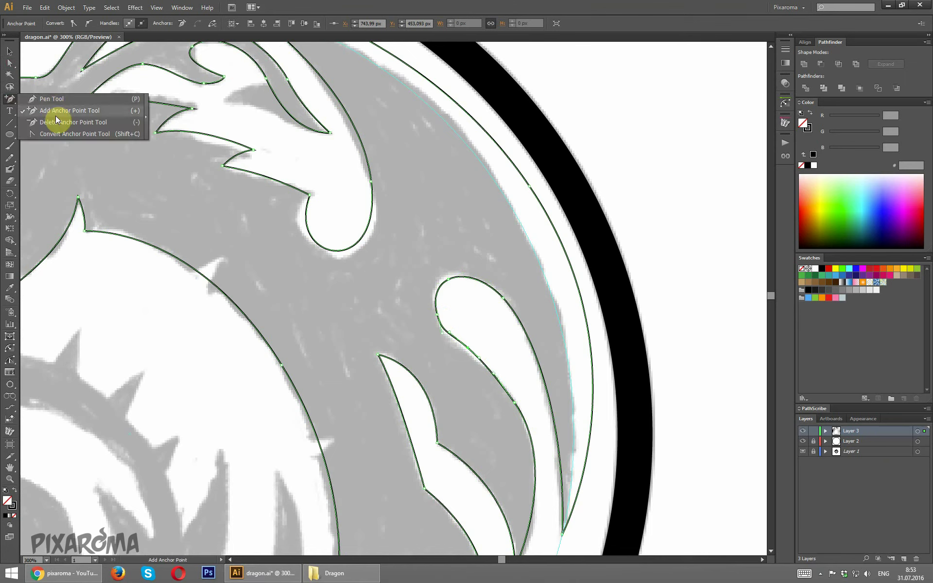
{"action": "left_click_drag", "start_coordinate": [42, 105], "coordinate": [55, 118]}
{"action": "left_click", "coordinate": [441, 332]}
{"action": "left_click", "coordinate": [494, 277]}
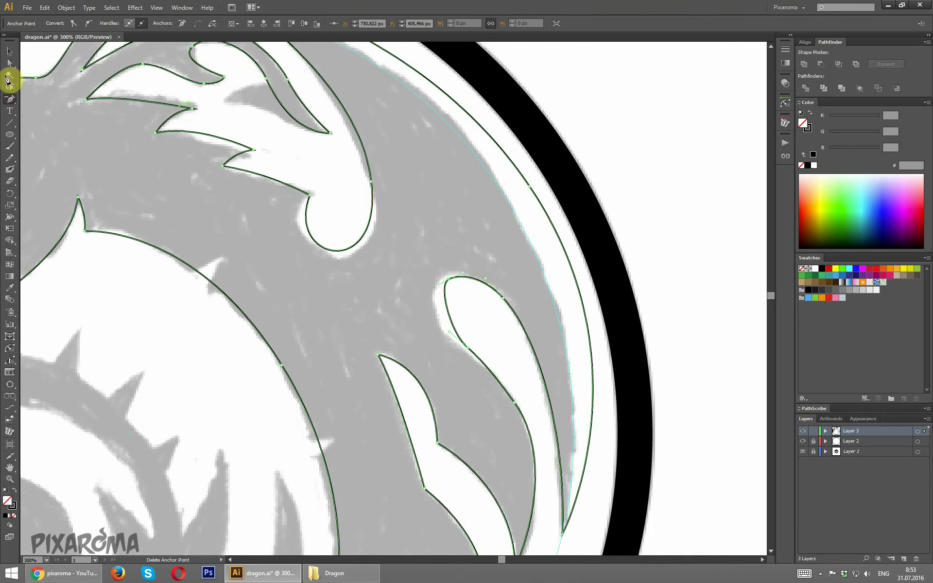
- Drag the teardrop's left side outward to round it, then fit the artboard in view
{"action": "left_click", "coordinate": [9, 65]}
{"action": "left_click", "coordinate": [441, 286]}
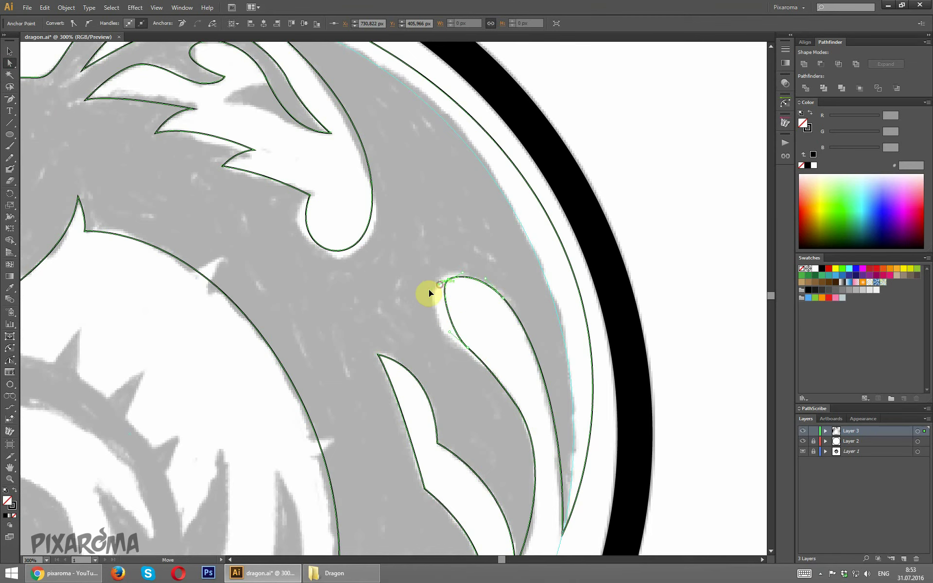
{"action": "left_click_drag", "start_coordinate": [428, 292], "coordinate": [420, 295]}
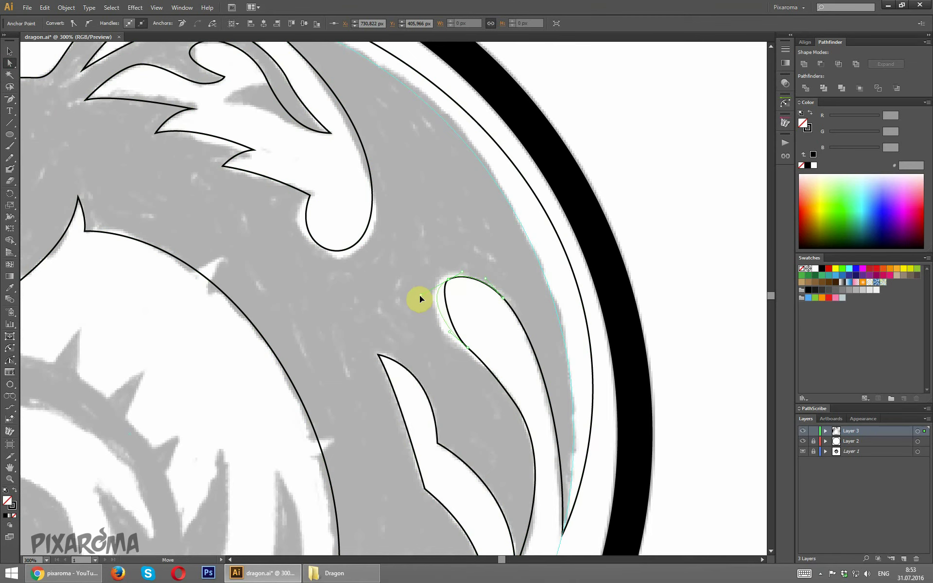
{"action": "left_click", "coordinate": [496, 330]}
{"action": "scroll", "coordinate": [504, 316], "scroll_direction": "down", "scroll_amount": 3}
{"action": "scroll", "coordinate": [513, 305], "scroll_direction": "down", "scroll_amount": 2}
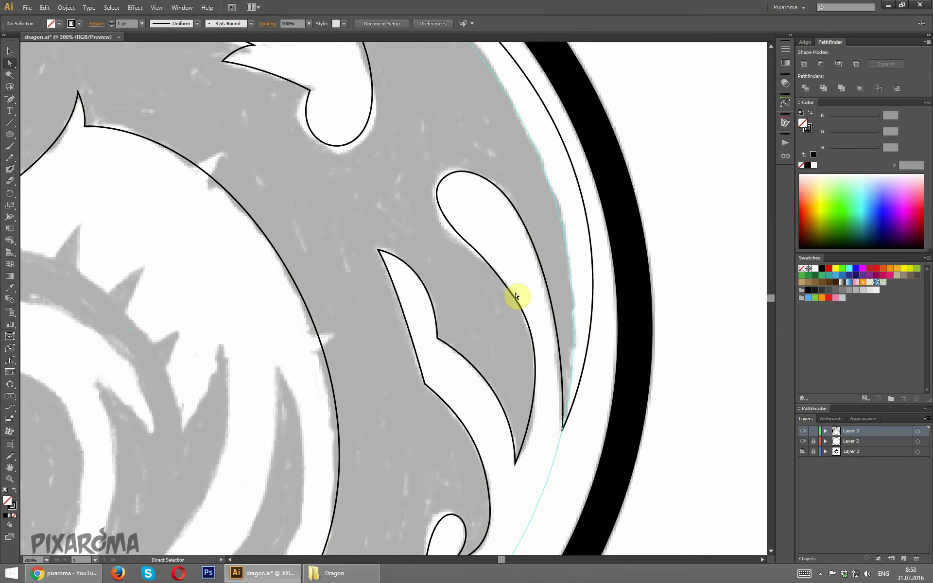
{"action": "key", "text": "ctrl+0"}
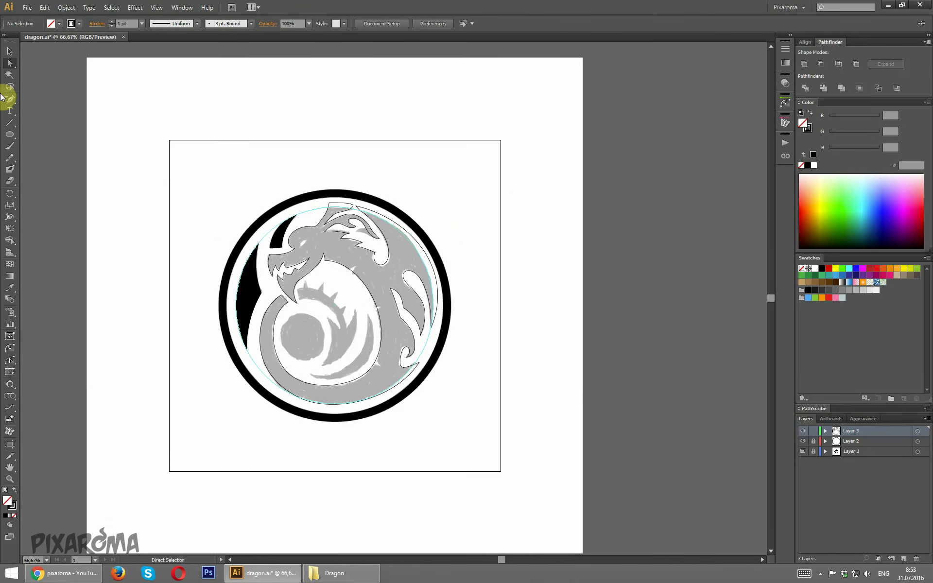
{"action": "left_click", "coordinate": [10, 134]}
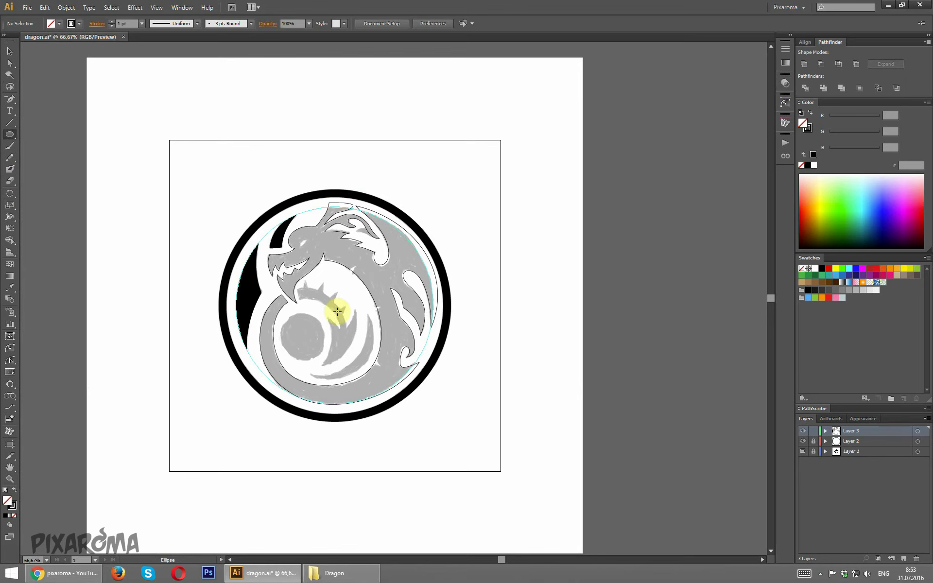
- Draw a circle from the dragon's centre and Intersect it with the dragon outline
{"action": "left_click_drag", "start_coordinate": [335, 306], "coordinate": [405, 403]}
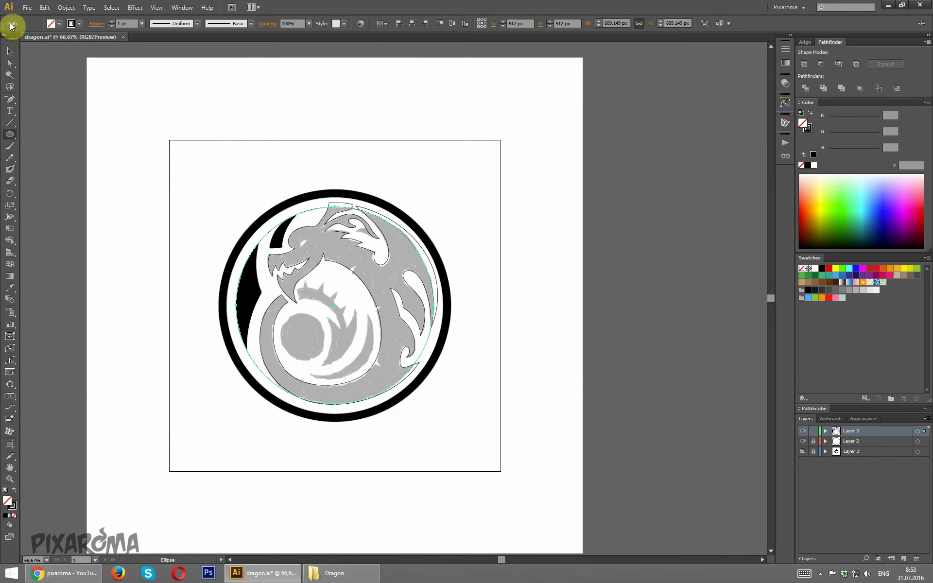
{"action": "left_click", "coordinate": [10, 50]}
{"action": "left_click", "coordinate": [325, 217], "text": "shift"}
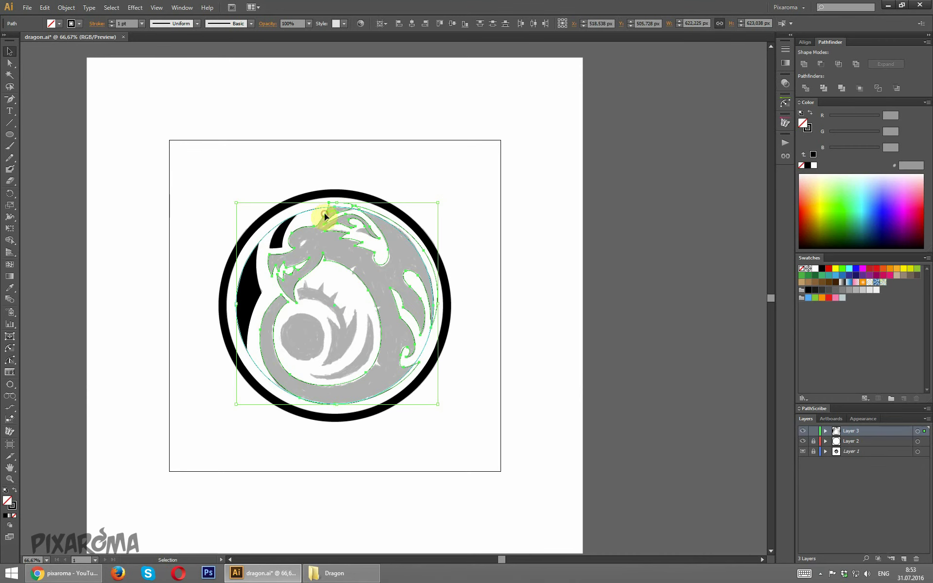
{"action": "left_click", "coordinate": [840, 64]}
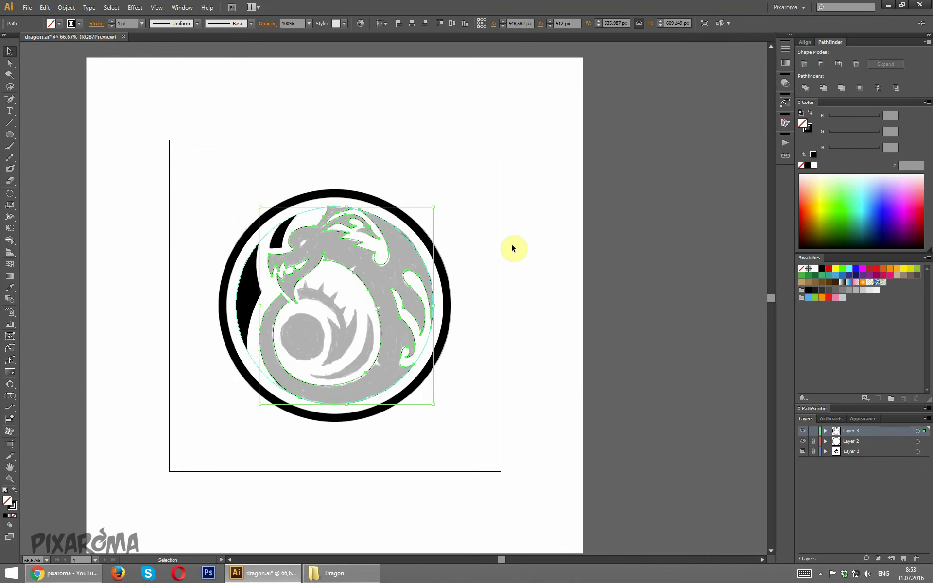
{"action": "key", "text": "ctrl+z"}
{"action": "key", "text": "ctrl+z"}
{"action": "key", "text": "ctrl+shift+z"}
{"action": "key", "text": "ctrl+shift+z"}
- Preview the dragon with a solid black fill, then revert it to an unfilled outline
{"action": "key", "text": "shift+x"}
{"action": "left_click", "coordinate": [543, 325]}
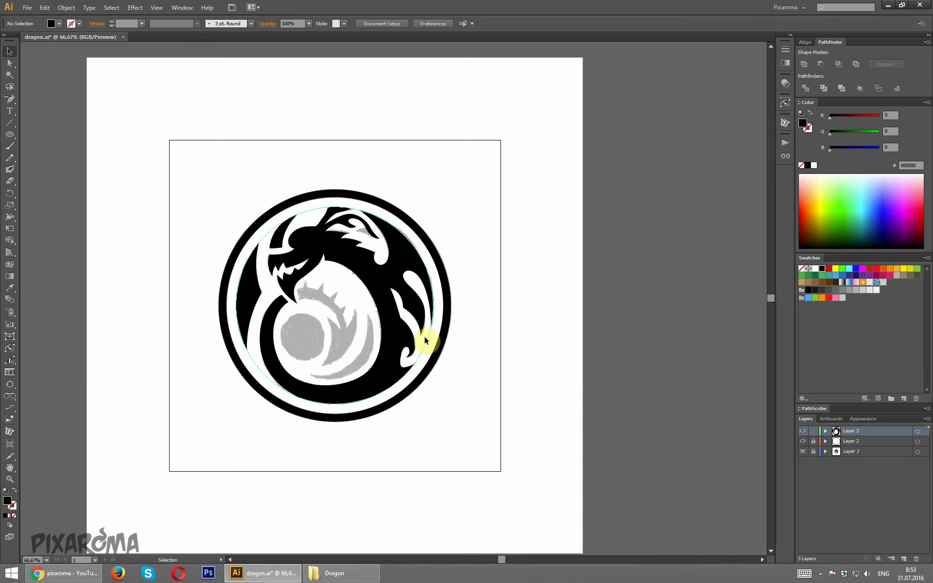
{"action": "key", "text": "ctrl+z"}
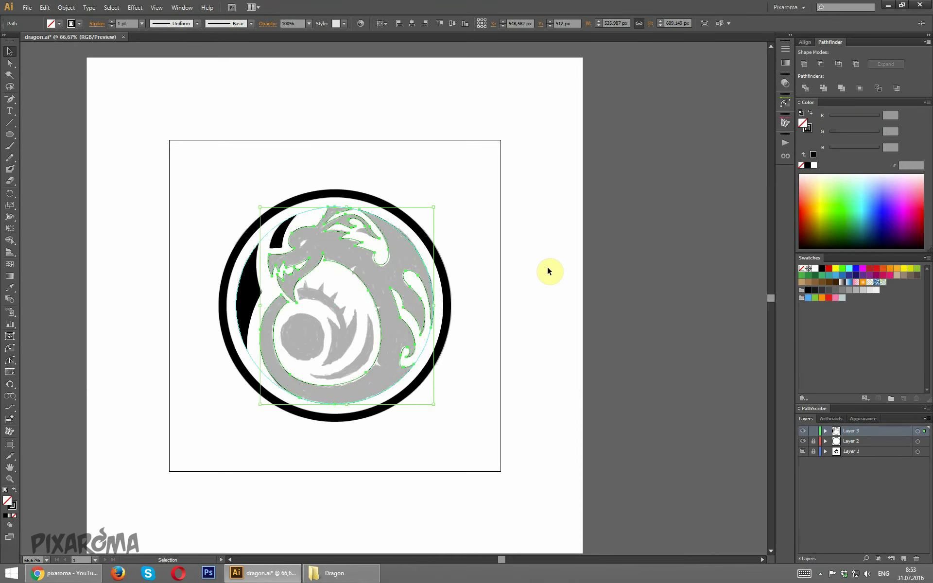
{"action": "left_click", "coordinate": [548, 271]}
{"action": "key", "text": "ctrl+plus"}
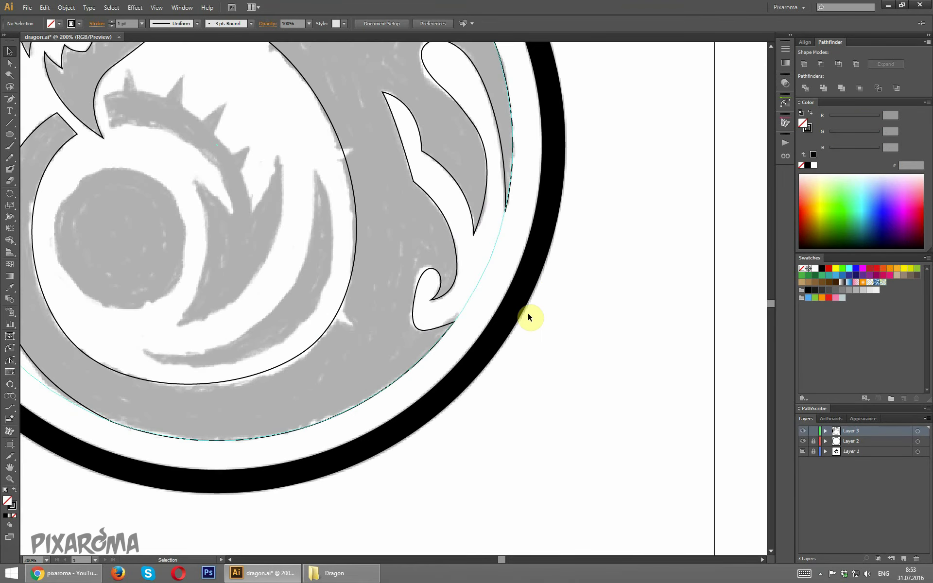
- Draw an almond-shaped eye on the dragon's head with the Pen tool
{"action": "left_click_drag", "start_coordinate": [529, 317], "coordinate": [588, 481]}
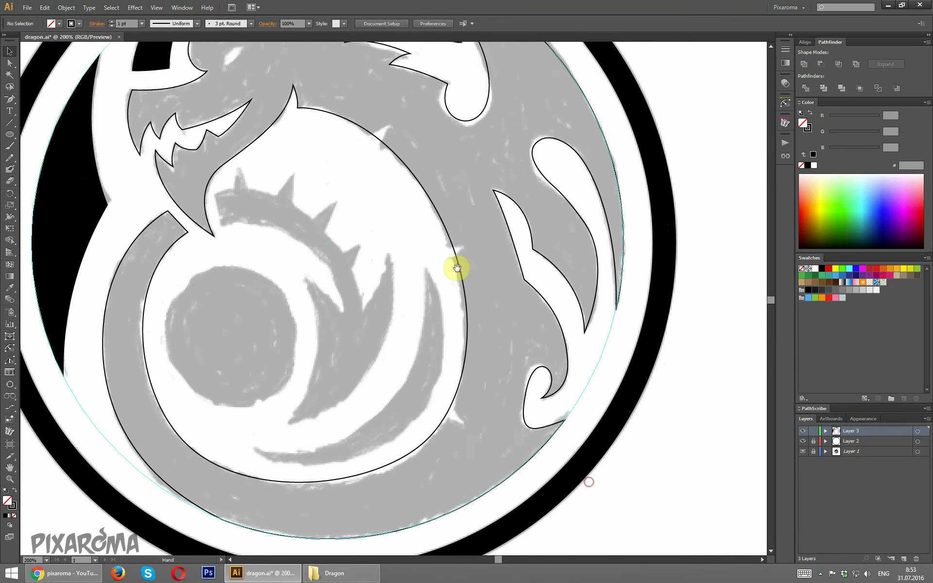
{"action": "left_click_drag", "start_coordinate": [392, 189], "coordinate": [450, 319]}
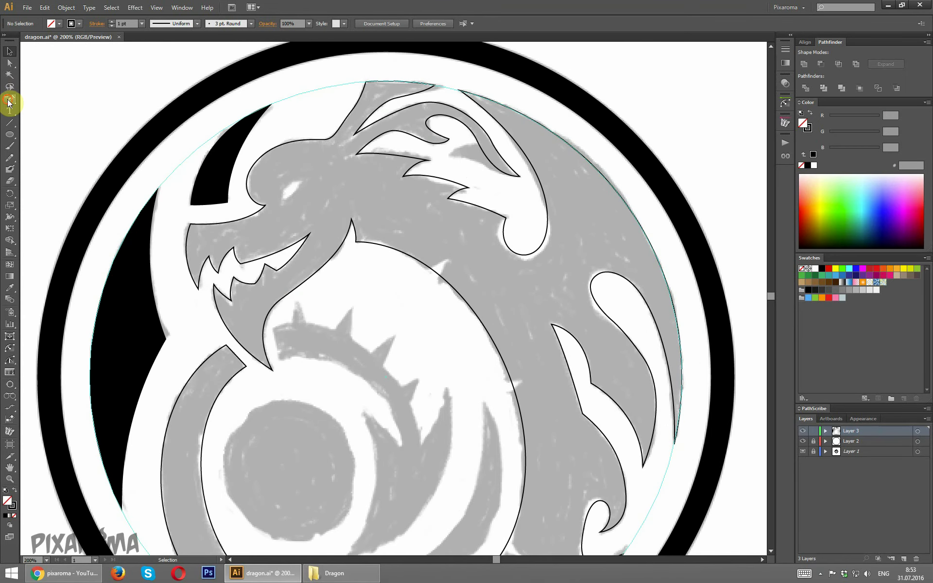
{"action": "left_click", "coordinate": [8, 101]}
{"action": "left_click", "coordinate": [281, 200]}
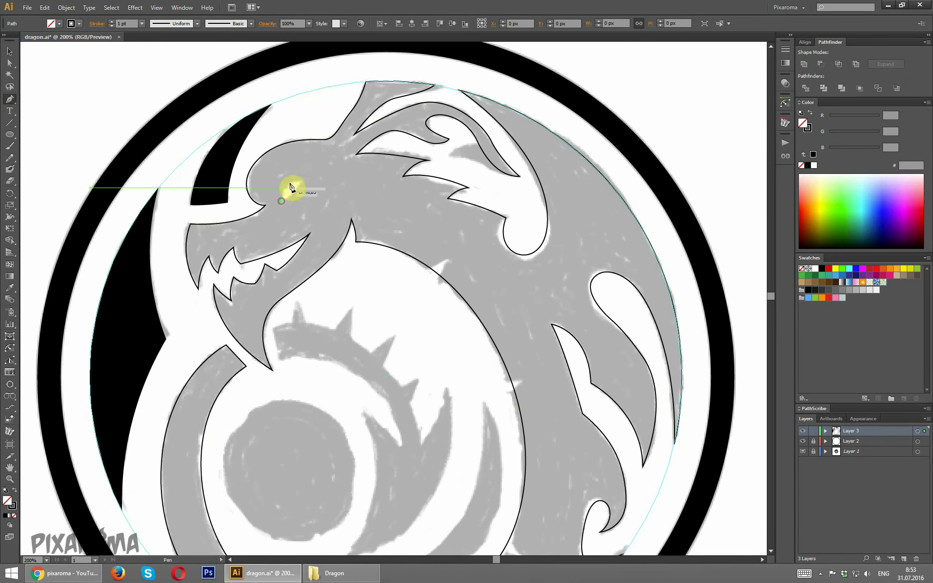
{"action": "left_click_drag", "start_coordinate": [314, 167], "coordinate": [286, 201]}
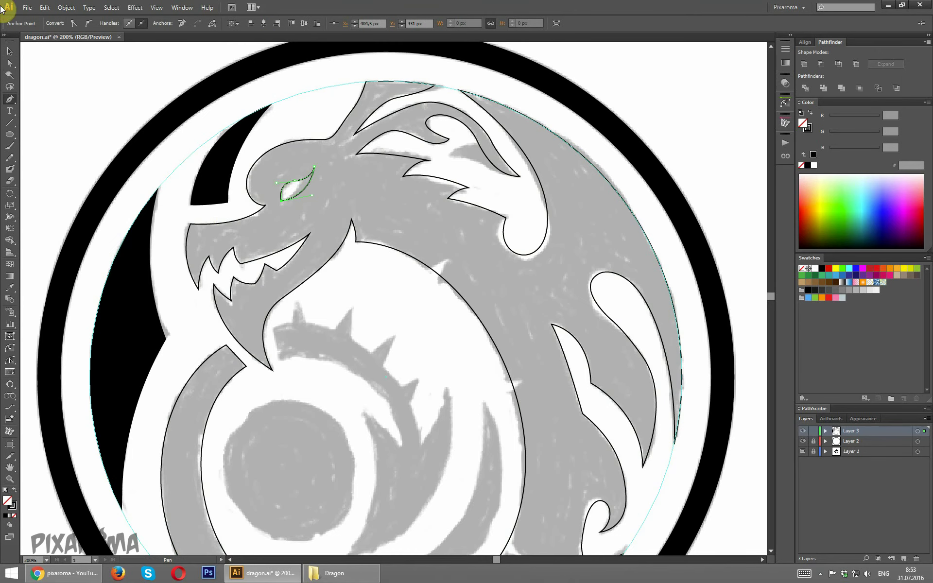
- Select the eye with the dragon outline and apply Pathfinder Minus Front
{"action": "left_click", "coordinate": [9, 63]}
{"action": "left_click", "coordinate": [278, 129]}
{"action": "key", "text": "ctrl+a"}
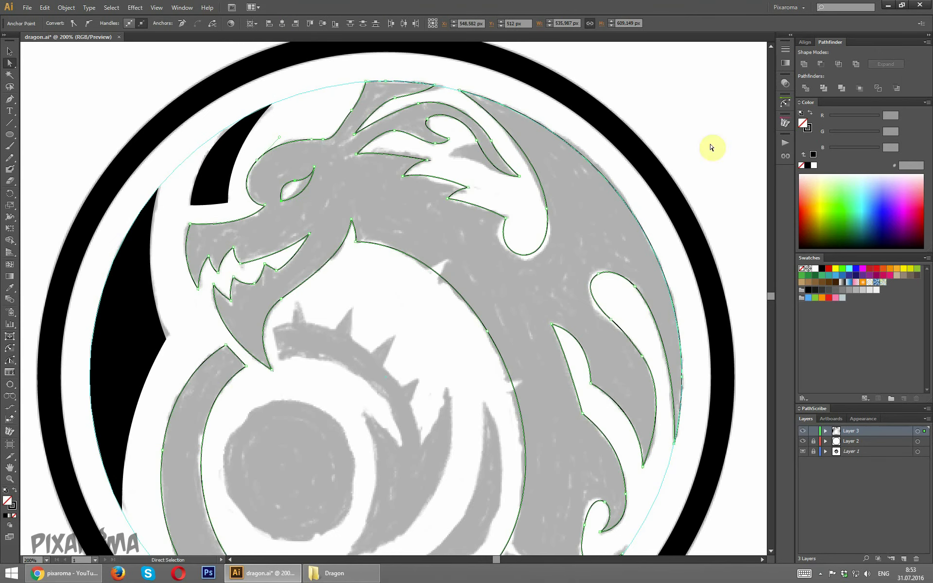
{"action": "left_click", "coordinate": [821, 65]}
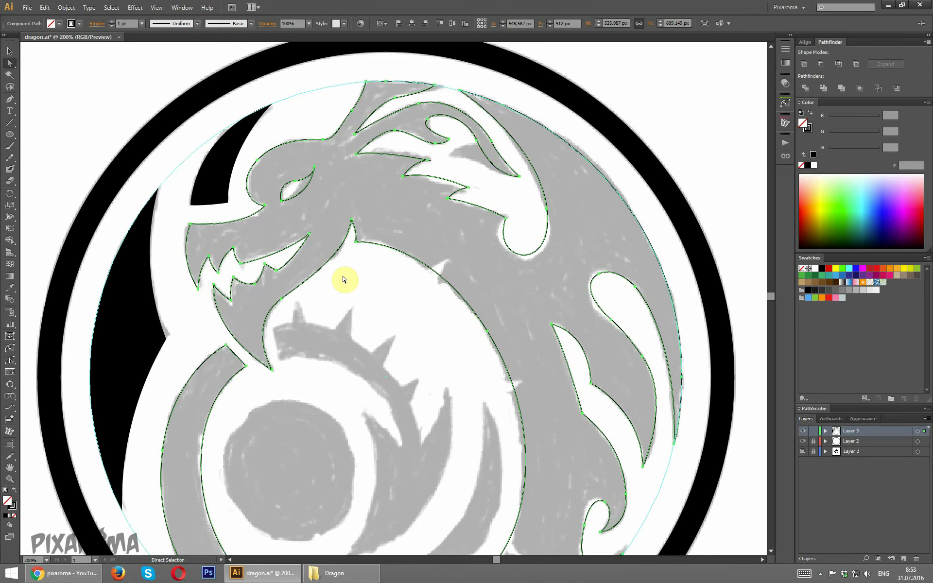
{"action": "scroll", "coordinate": [344, 277], "scroll_direction": "down", "scroll_amount": 3}
{"action": "scroll", "coordinate": [344, 235], "scroll_direction": "down", "scroll_amount": 5}
{"action": "mouse_move", "coordinate": [378, 196]}
{"action": "left_mouse_down"}
{"action": "mouse_move", "coordinate": [335, 210]}
{"action": "mouse_move", "coordinate": [309, 267]}
{"action": "left_mouse_up"}
{"action": "key", "text": "ctrl+shift+a"}
{"action": "left_click", "coordinate": [9, 98]}
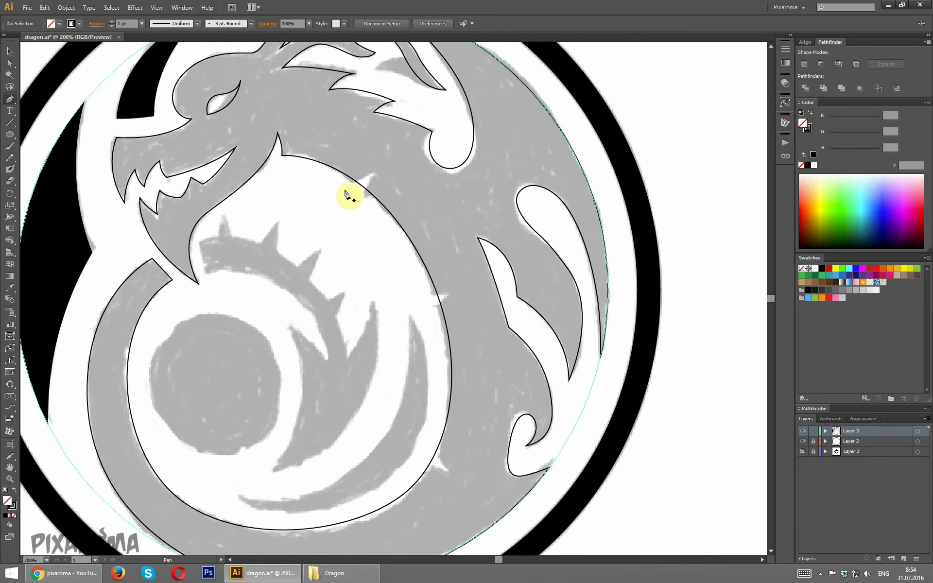
- Draw three small closed thorn shapes along the dragon's inner belly curve
{"action": "mouse_move", "coordinate": [347, 188]}
{"action": "left_mouse_down"}
{"action": "mouse_move", "coordinate": [376, 176]}
{"action": "mouse_move", "coordinate": [360, 208]}
{"action": "left_mouse_up"}
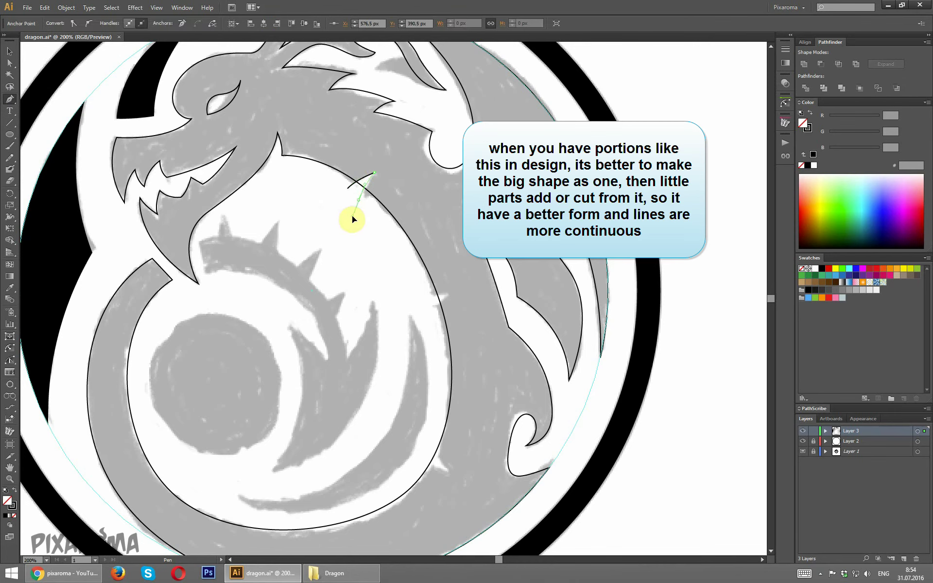
{"action": "left_click", "coordinate": [348, 188]}
{"action": "key", "text": "ctrl+shift+a"}
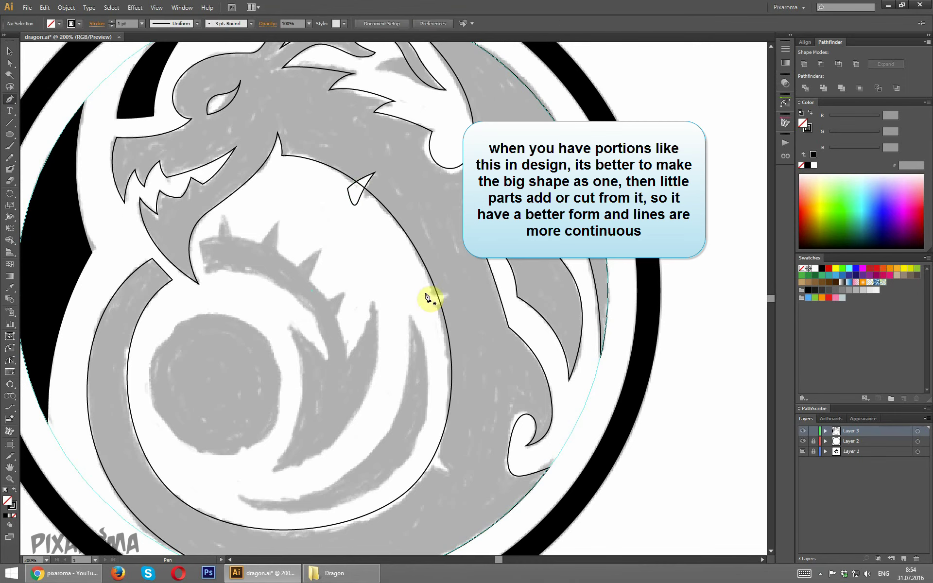
{"action": "mouse_move", "coordinate": [425, 293]}
{"action": "left_mouse_down"}
{"action": "mouse_move", "coordinate": [453, 298]}
{"action": "mouse_move", "coordinate": [427, 313]}
{"action": "left_mouse_up"}
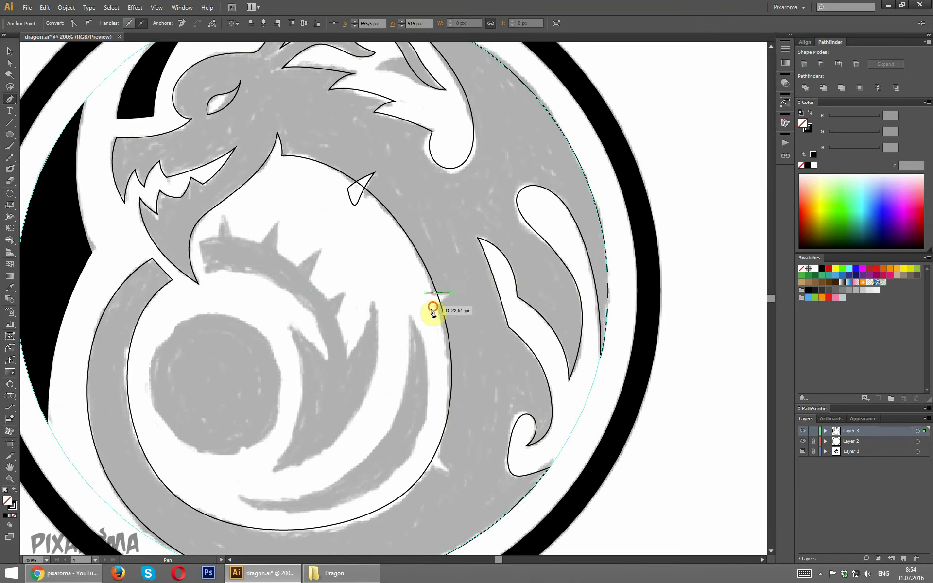
{"action": "left_click", "coordinate": [425, 292]}
{"action": "key", "text": "ctrl+shift+a"}
{"action": "scroll", "coordinate": [402, 277], "scroll_direction": "down", "scroll_amount": 3}
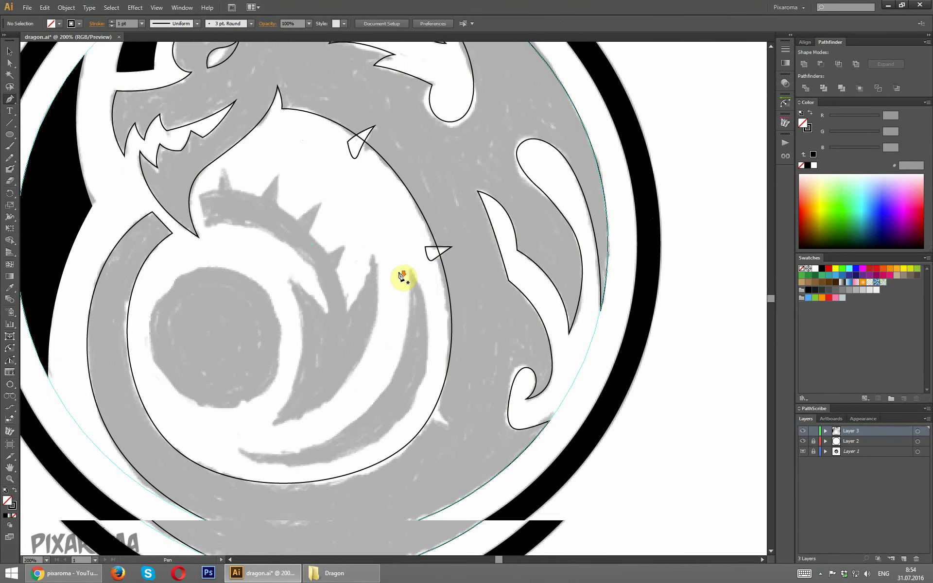
{"action": "scroll", "coordinate": [402, 276], "scroll_direction": "down", "scroll_amount": 2}
{"action": "left_click_drag", "start_coordinate": [431, 341], "coordinate": [451, 371]}
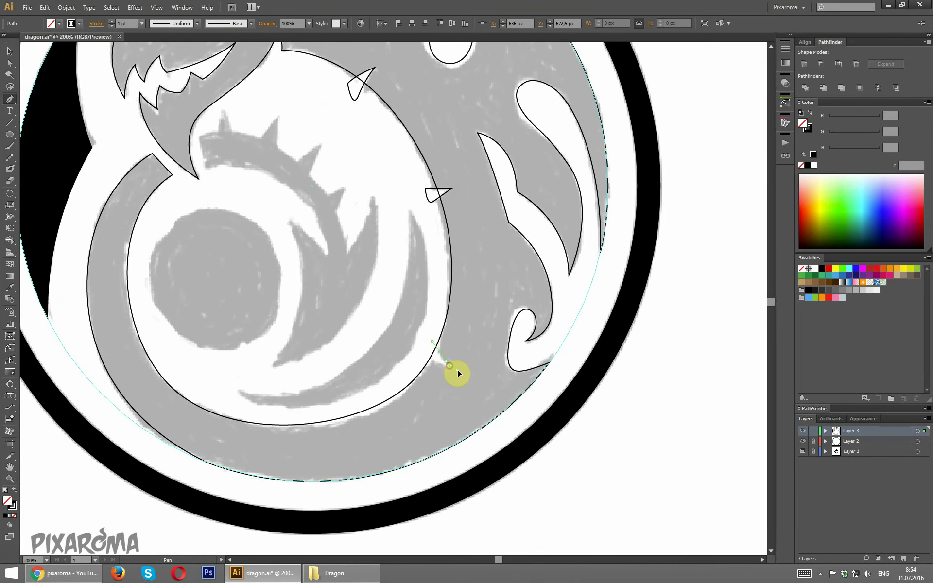
{"action": "left_click", "coordinate": [451, 365]}
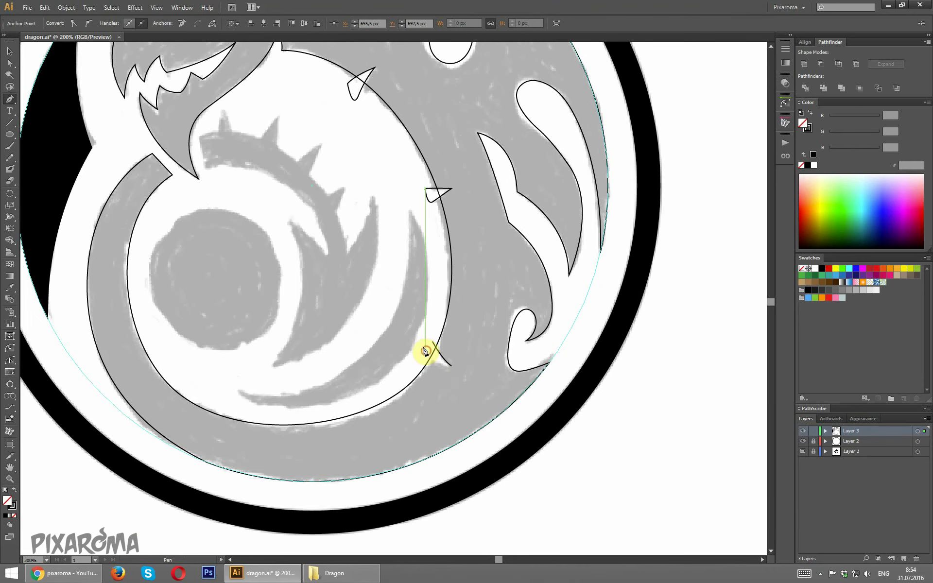
{"action": "left_click", "coordinate": [419, 340]}
{"action": "left_click", "coordinate": [443, 302], "text": "ctrl"}
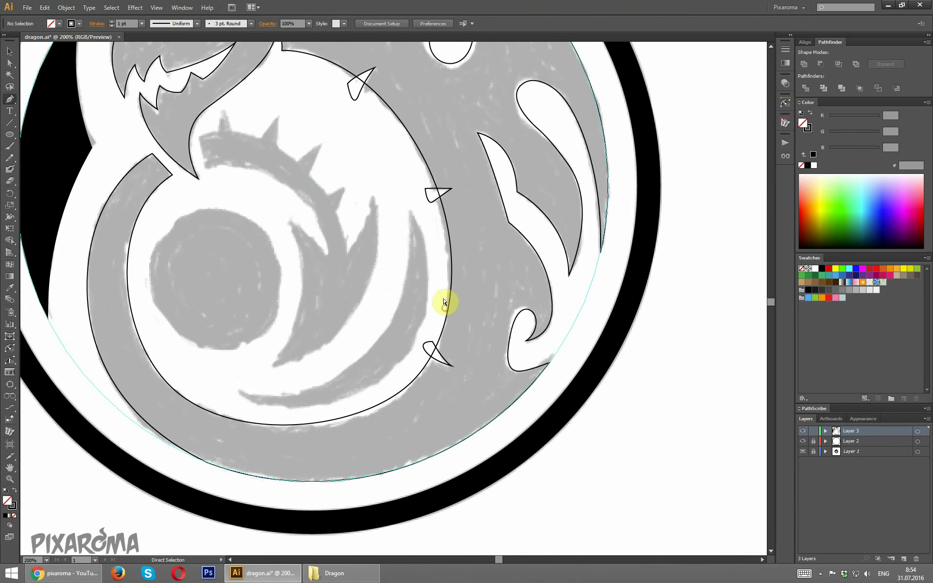
- Select the three thorns with the dragon outline and apply Pathfinder Minus Front
{"action": "scroll", "coordinate": [443, 302], "scroll_direction": "up", "scroll_amount": 3}
{"action": "key", "text": "ctrl+minus"}
{"action": "key", "text": "ctrl+minus"}
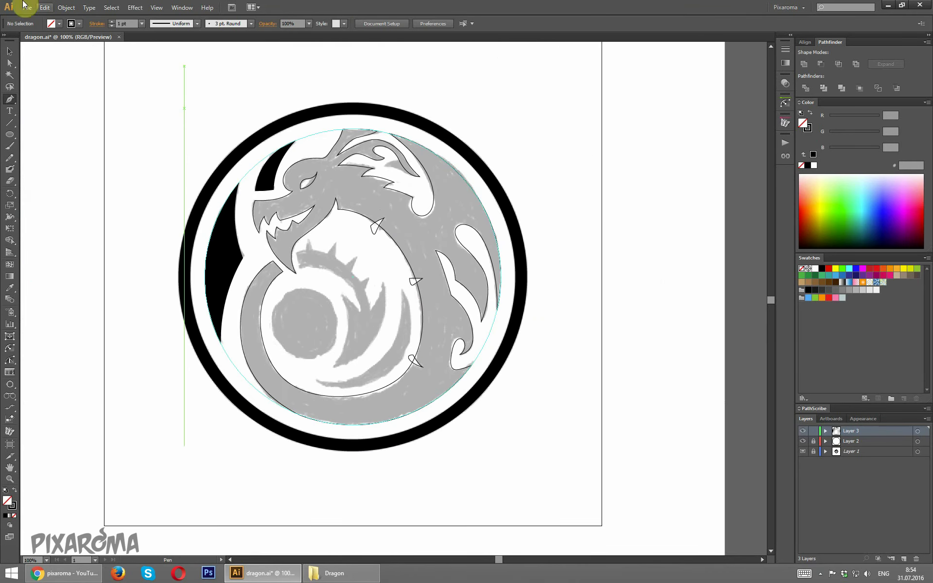
{"action": "left_click", "coordinate": [9, 63]}
{"action": "left_click", "coordinate": [385, 223]}
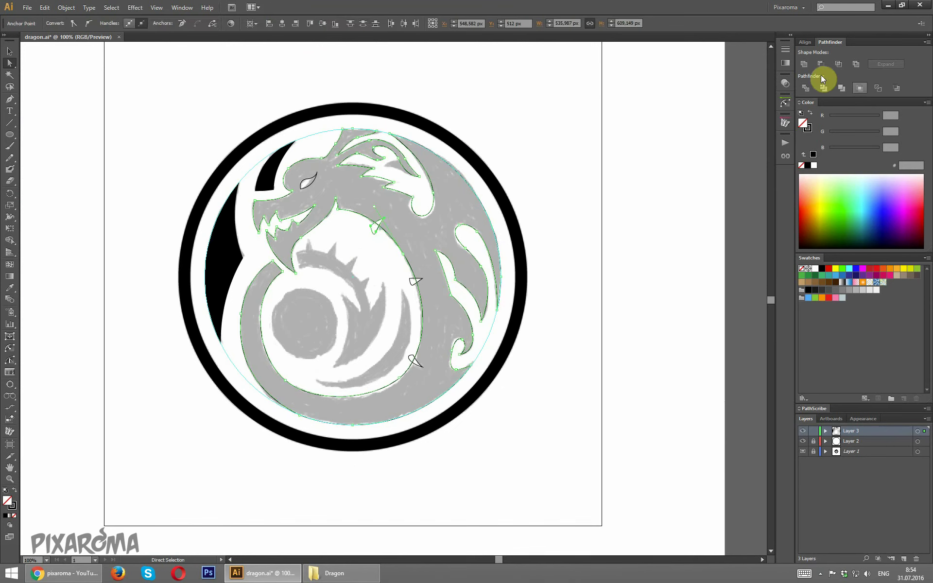
{"action": "left_click_drag", "start_coordinate": [385, 266], "coordinate": [433, 306]}
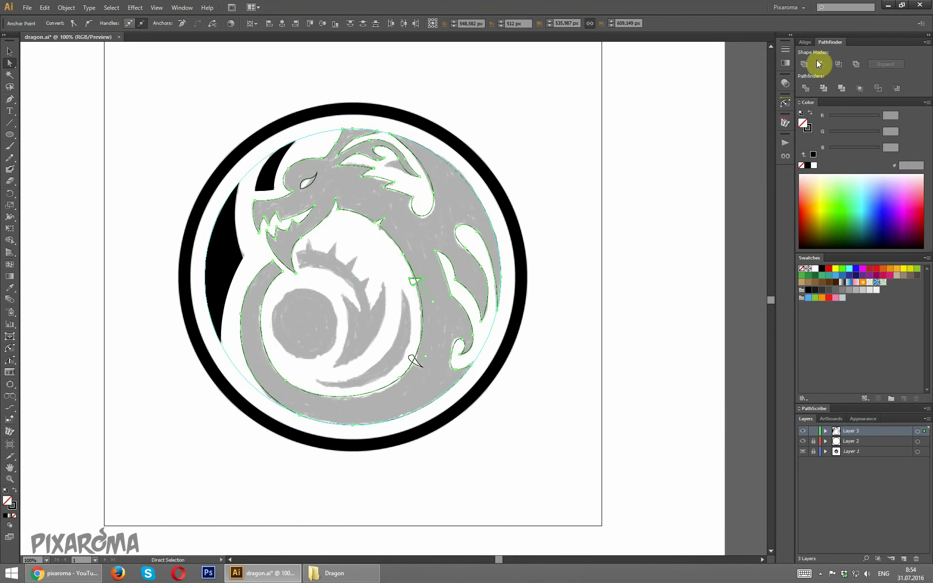
{"action": "left_click", "coordinate": [415, 362]}
{"action": "left_click", "coordinate": [578, 343]}
{"action": "scroll", "coordinate": [550, 254], "scroll_direction": "up", "scroll_amount": 2}
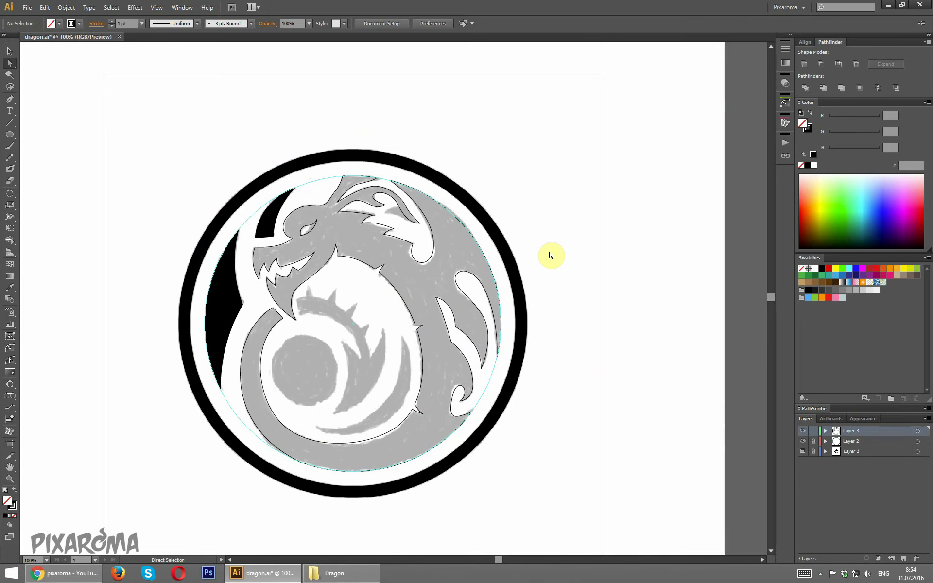
- Draw a closed, curved pointed spike inside the gap beneath the head crest
{"action": "scroll", "coordinate": [550, 254], "scroll_direction": "up", "scroll_amount": 1}
{"action": "scroll", "coordinate": [551, 254], "scroll_direction": "up", "scroll_amount": 2, "text": "alt"}
{"action": "scroll", "coordinate": [550, 255], "scroll_direction": "up", "scroll_amount": 2, "text": "alt"}
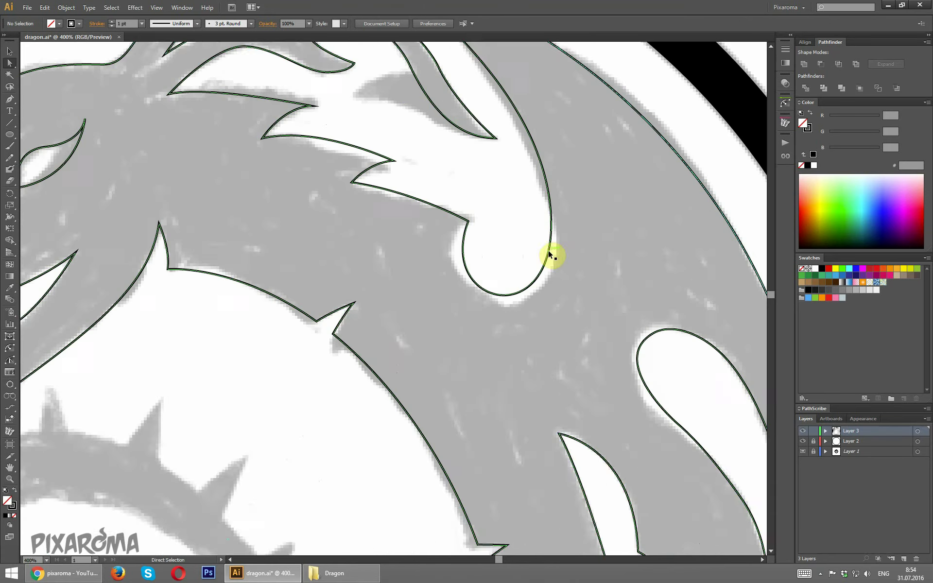
{"action": "scroll", "coordinate": [457, 219], "scroll_direction": "up", "scroll_amount": 2}
{"action": "left_click", "coordinate": [9, 98]}
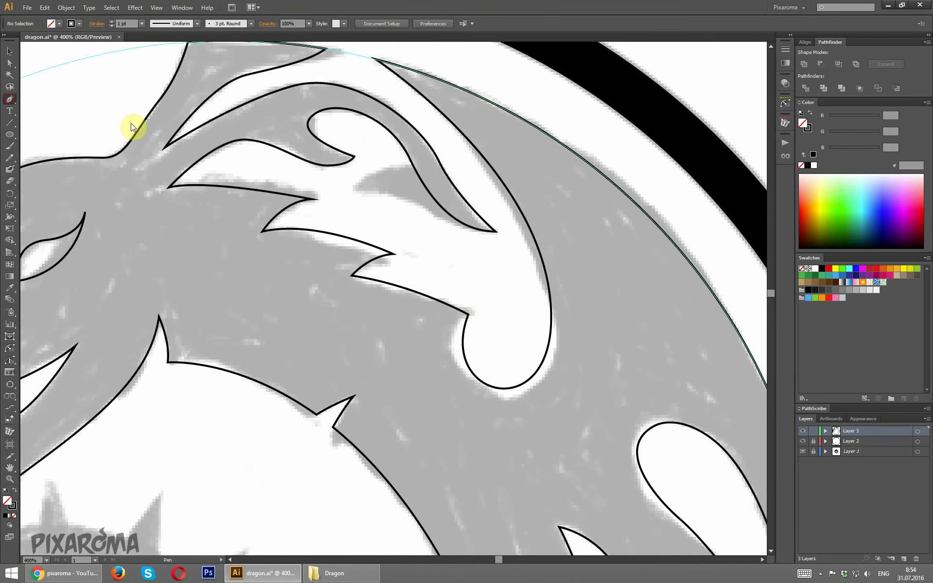
{"action": "left_click", "coordinate": [426, 165]}
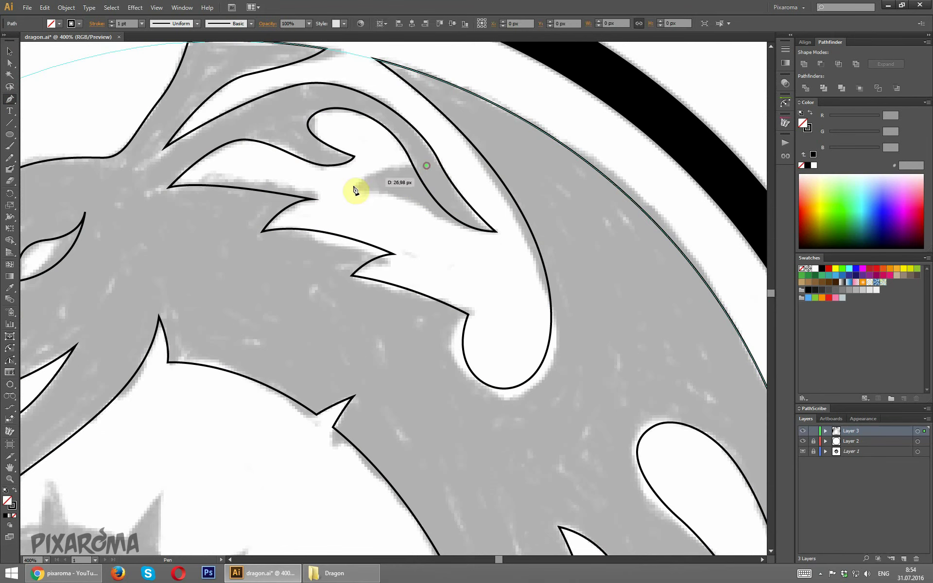
{"action": "left_click_drag", "start_coordinate": [353, 186], "coordinate": [317, 213]}
{"action": "left_click", "coordinate": [353, 188]}
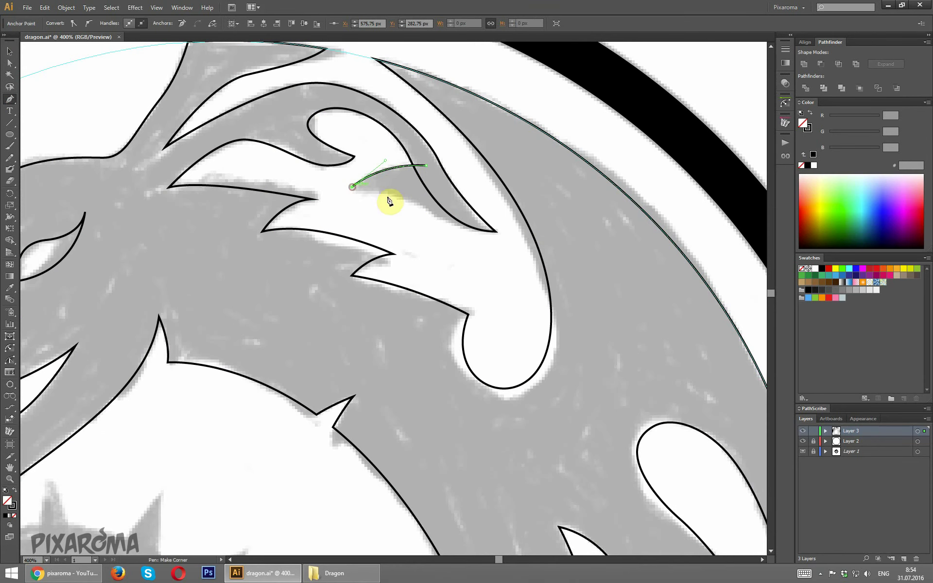
{"action": "left_click_drag", "start_coordinate": [495, 233], "coordinate": [532, 226]}
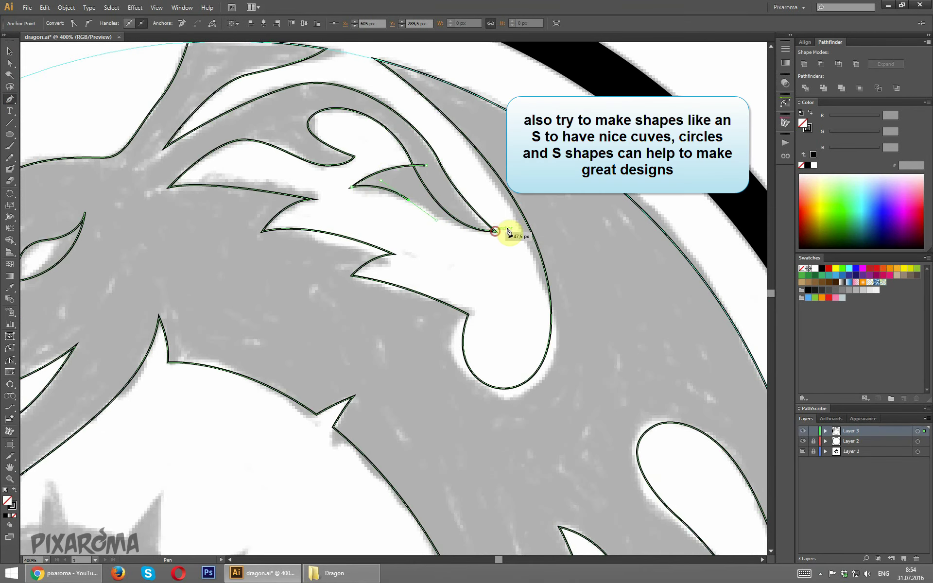
{"action": "left_click", "coordinate": [495, 232]}
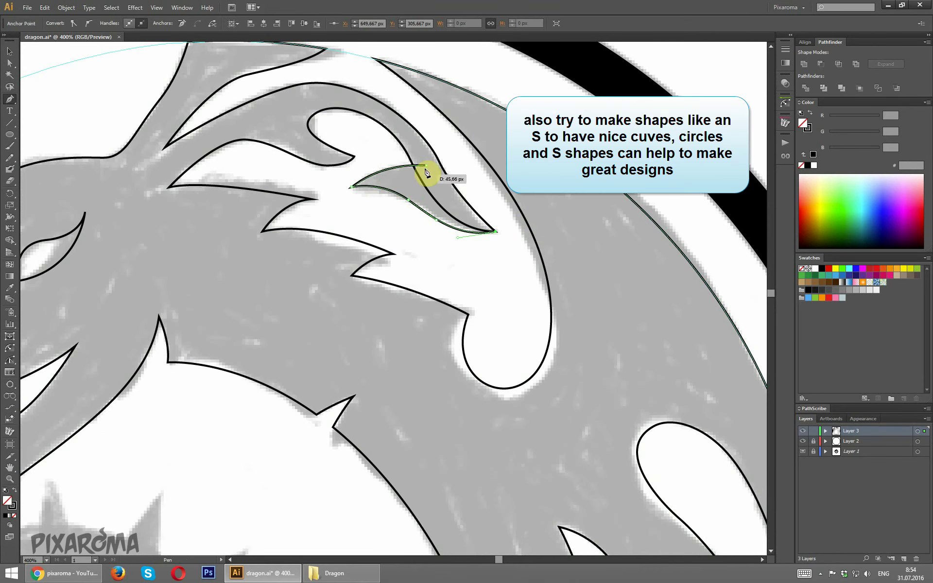
{"action": "mouse_move", "coordinate": [426, 166]}
{"action": "left_mouse_down"}
{"action": "mouse_move", "coordinate": [434, 173]}
{"action": "mouse_move", "coordinate": [427, 166]}
{"action": "left_mouse_up"}
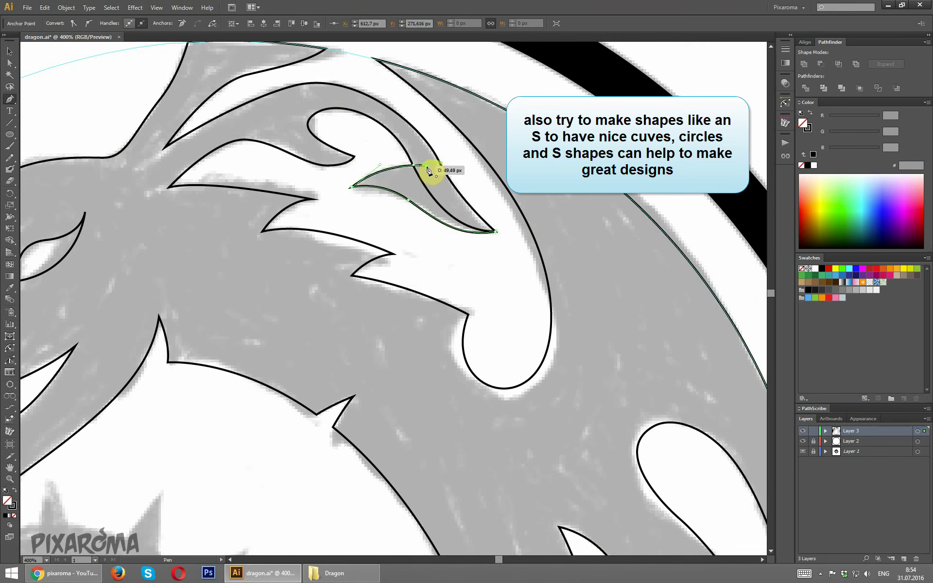
- Select all and Unite the spike with the dragon outline in Pathfinder
{"action": "left_click", "coordinate": [10, 62]}
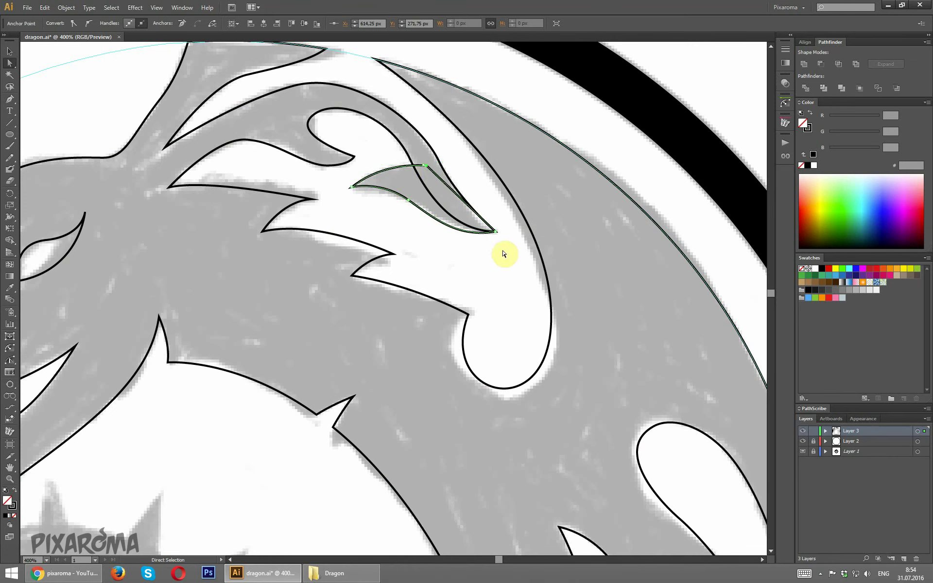
{"action": "left_click", "coordinate": [427, 167]}
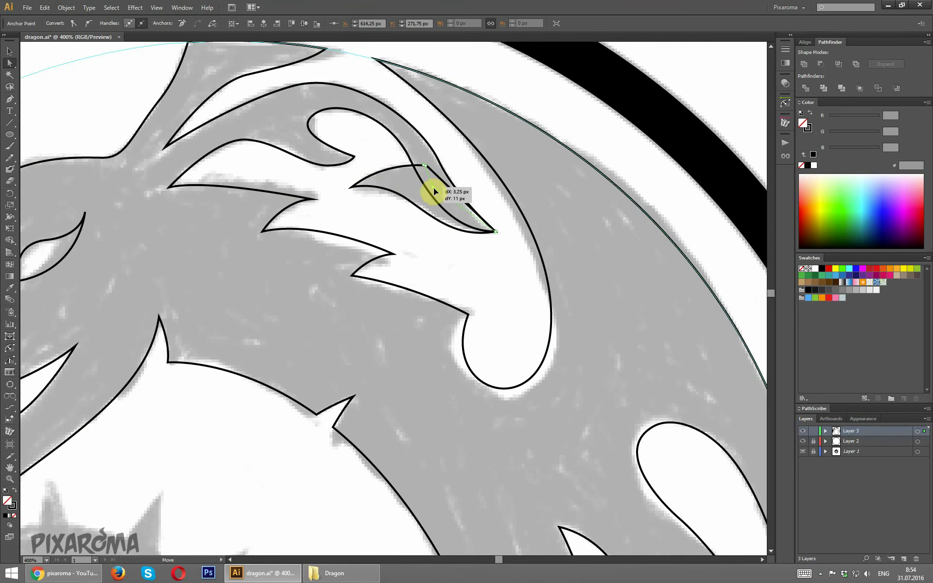
{"action": "key", "text": "ctrl+a"}
{"action": "left_click", "coordinate": [795, 78]}
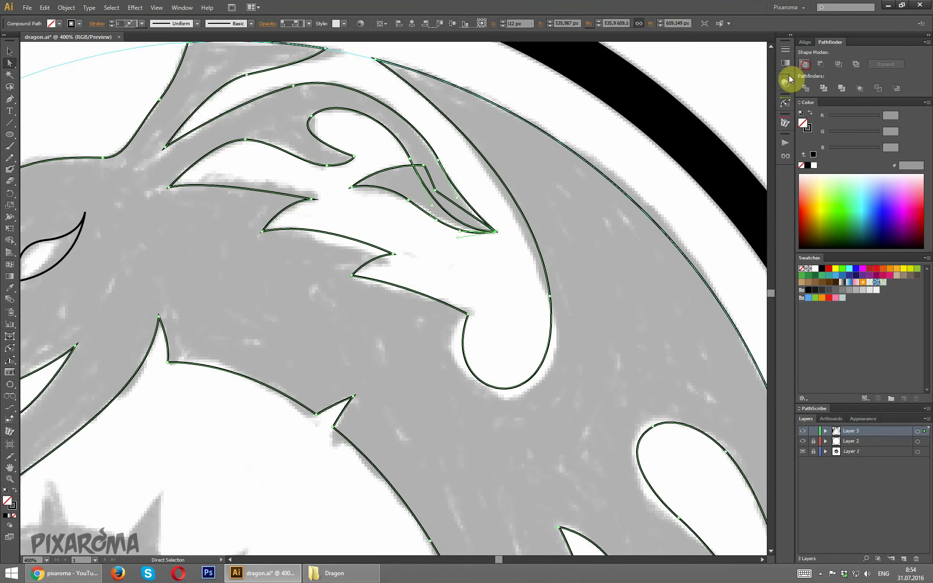
{"action": "left_click", "coordinate": [473, 278]}
- Give the dragon compound path a solid black fill by swapping fill and stroke
{"action": "key", "text": "ctrl+minus"}
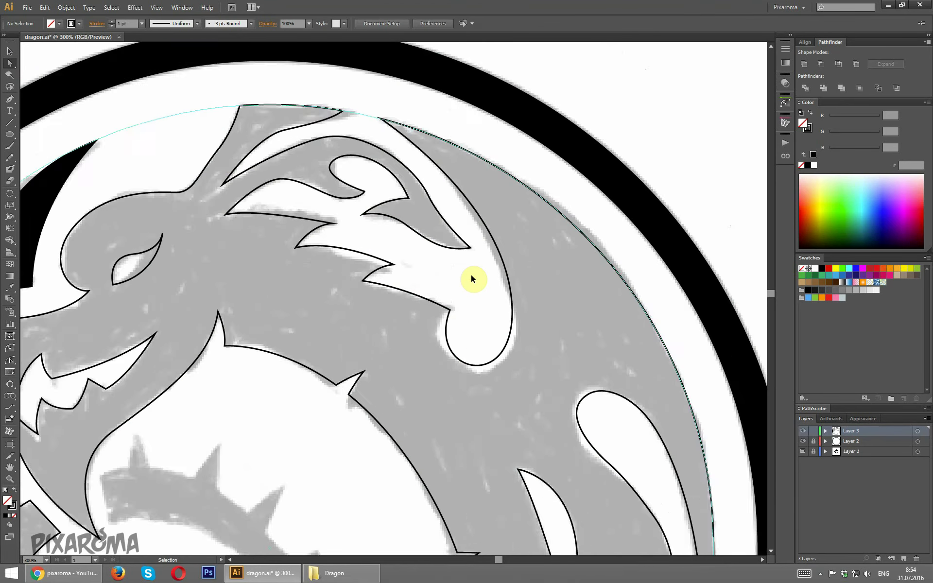
{"action": "key", "text": "ctrl+minus"}
{"action": "scroll", "coordinate": [467, 267], "scroll_direction": "down", "scroll_amount": 3}
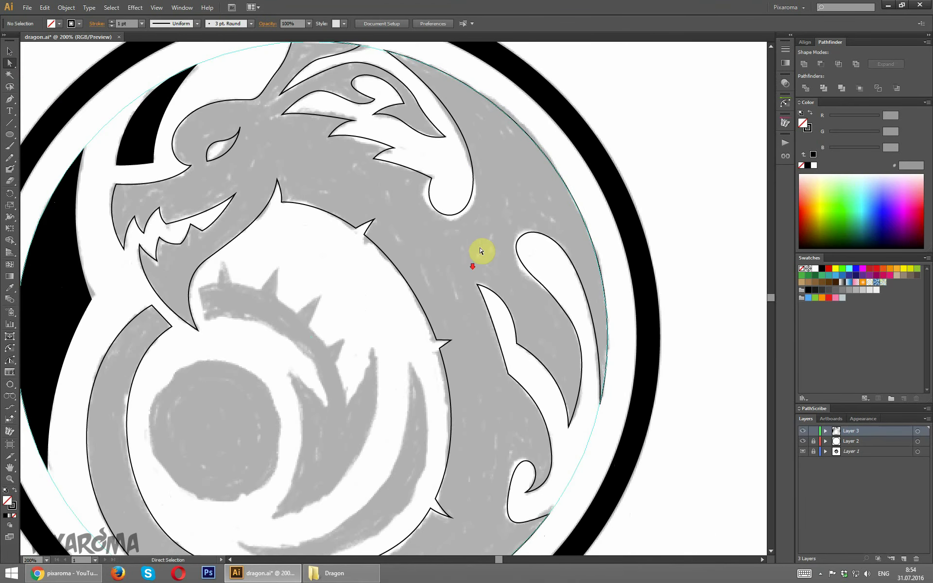
{"action": "left_click", "coordinate": [9, 51]}
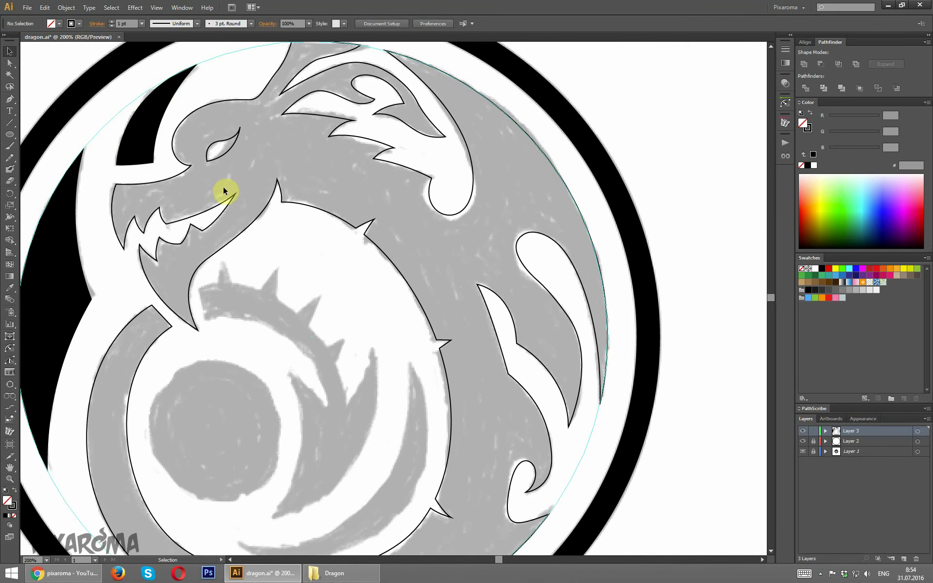
{"action": "left_click", "coordinate": [224, 189]}
{"action": "left_click", "coordinate": [16, 489]}
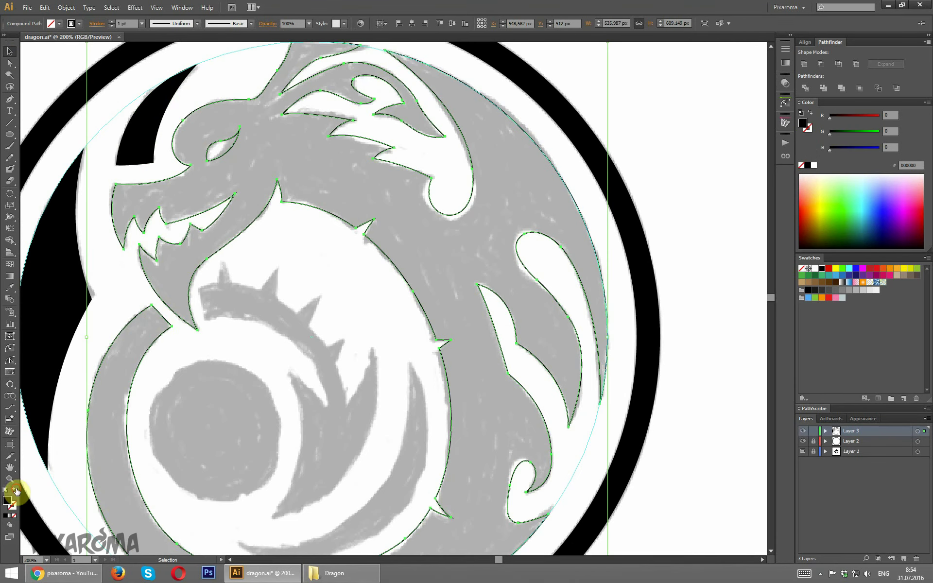
{"action": "left_click", "coordinate": [294, 287]}
{"action": "mouse_move", "coordinate": [329, 267]}
{"action": "left_mouse_down"}
{"action": "mouse_move", "coordinate": [349, 329]}
{"action": "mouse_move", "coordinate": [345, 263]}
{"action": "left_mouse_up"}
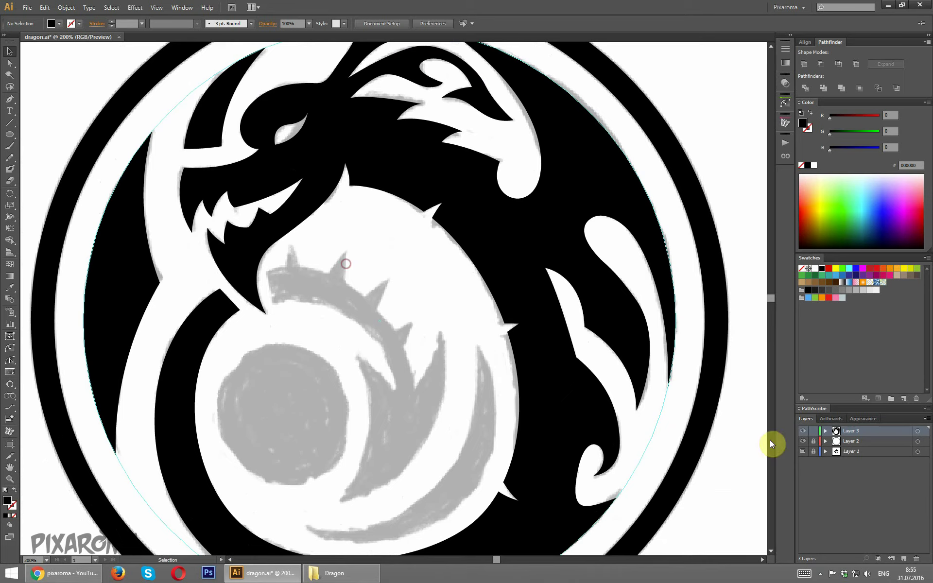
- Hide the layer with the black outer ring and zoom to check the emblem
{"action": "left_click", "coordinate": [802, 451]}
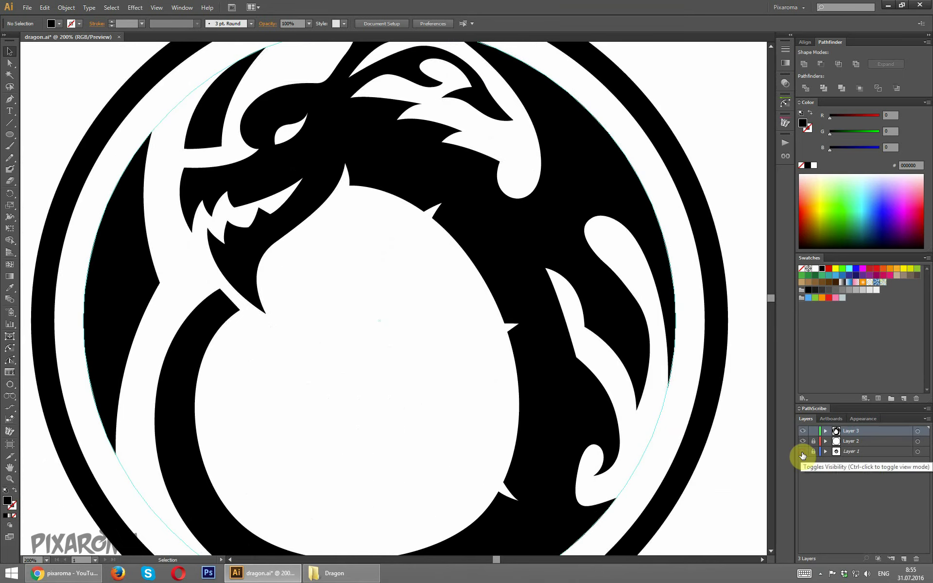
{"action": "left_click", "coordinate": [802, 451]}
{"action": "left_click", "coordinate": [803, 441]}
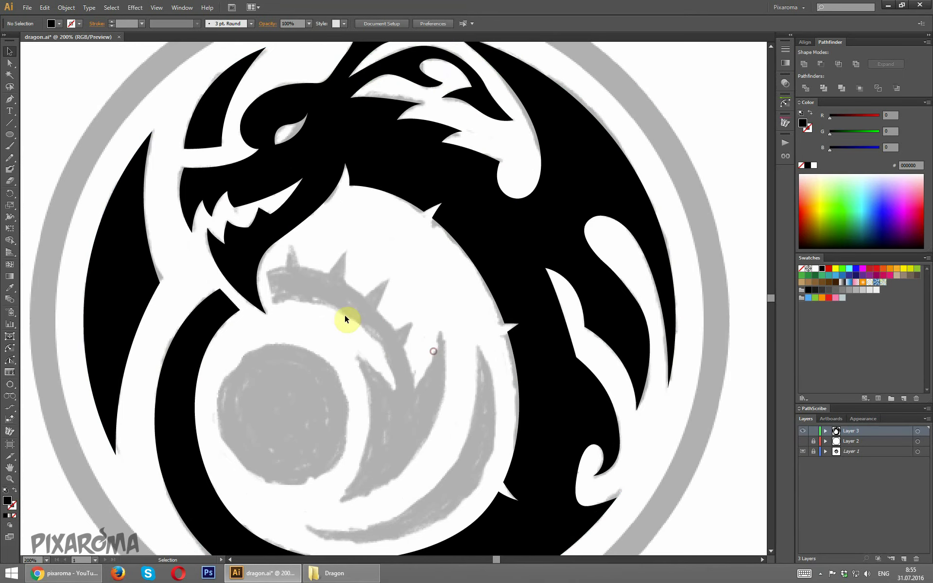
{"action": "scroll", "coordinate": [350, 315], "scroll_direction": "down", "scroll_amount": 2}
{"action": "key", "text": "ctrl+minus"}
{"action": "key", "text": "ctrl+minus"}
{"action": "key", "text": "ctrl+minus"}
{"action": "key", "text": "ctrl+minus"}
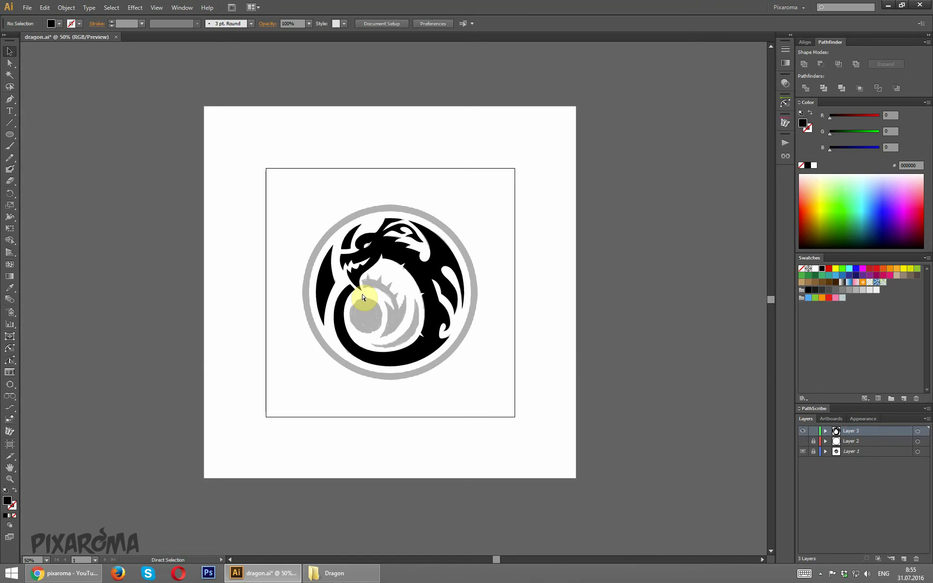
{"action": "key", "text": "ctrl+plus"}
{"action": "key", "text": "ctrl+plus"}
{"action": "key", "text": "ctrl+plus"}
{"action": "scroll", "coordinate": [343, 276], "scroll_direction": "down", "scroll_amount": 3}
{"action": "scroll", "coordinate": [343, 276], "scroll_direction": "down", "scroll_amount": 1}
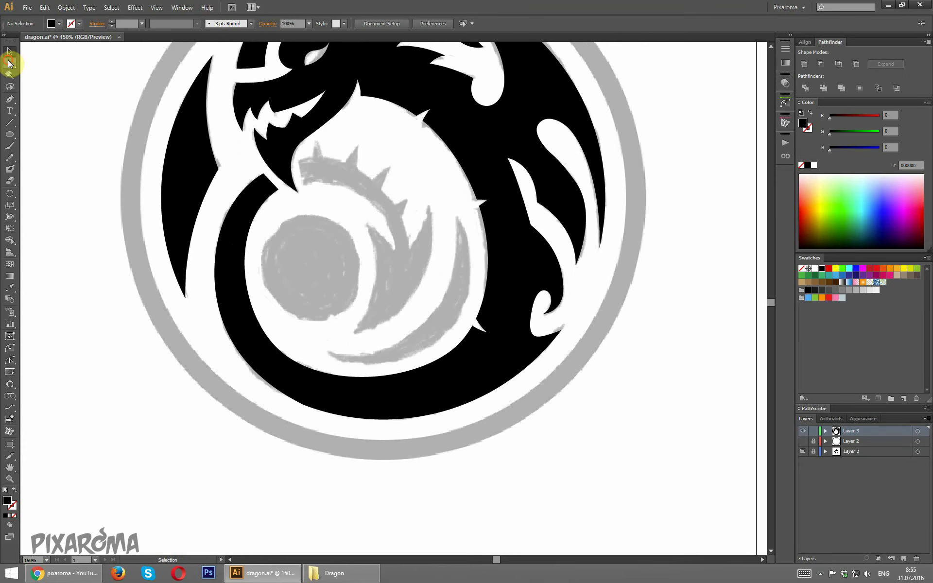
{"action": "left_click", "coordinate": [9, 63]}
- Delete a stray anchor point from the dragon's tail using PathScribe
{"action": "left_click", "coordinate": [302, 403]}
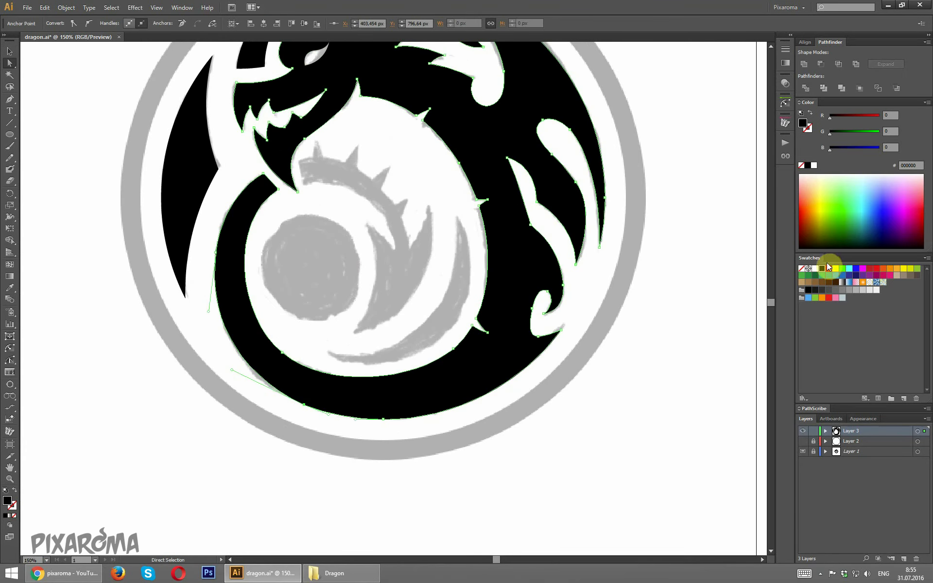
{"action": "left_click", "coordinate": [800, 408]}
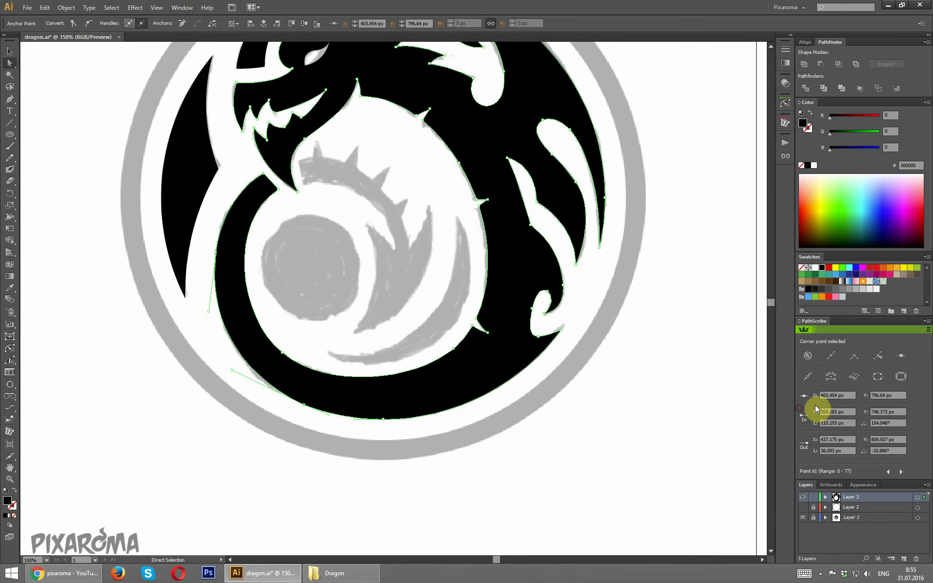
{"action": "left_click", "coordinate": [900, 355]}
{"action": "left_click", "coordinate": [556, 435]}
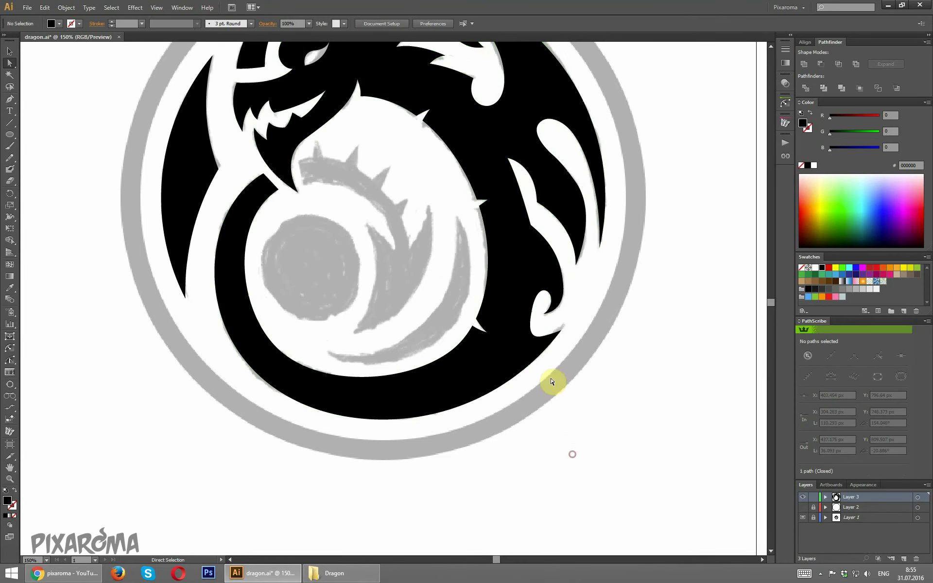
{"action": "scroll", "coordinate": [410, 281], "scroll_direction": "up", "scroll_amount": 2}
{"action": "scroll", "coordinate": [358, 263], "scroll_direction": "up", "scroll_amount": 2}
{"action": "scroll", "coordinate": [358, 262], "scroll_direction": "up", "scroll_amount": 1}
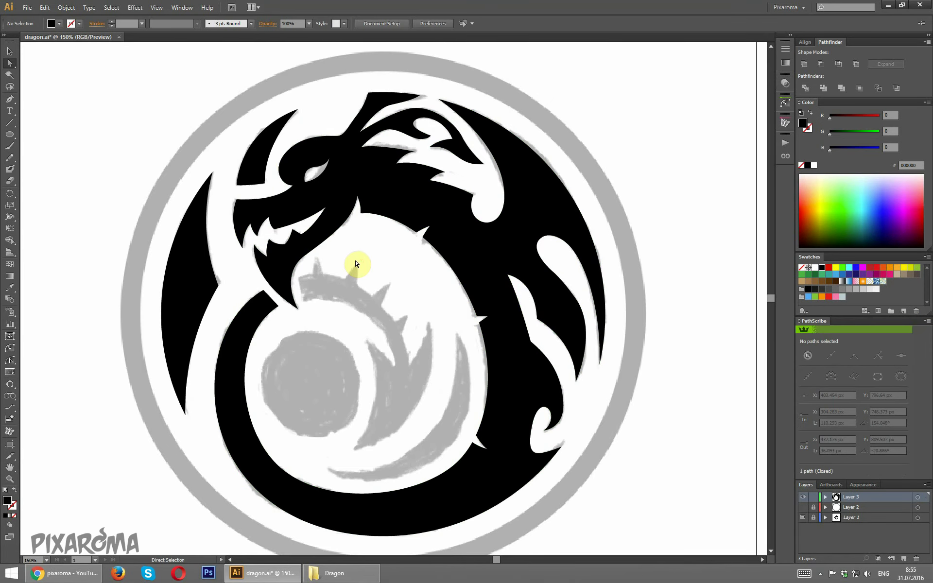
{"action": "scroll", "coordinate": [358, 264], "scroll_direction": "up", "scroll_amount": 1}
{"action": "scroll", "coordinate": [358, 254], "scroll_direction": "down", "scroll_amount": 1}
{"action": "scroll", "coordinate": [365, 246], "scroll_direction": "down", "scroll_amount": 1}
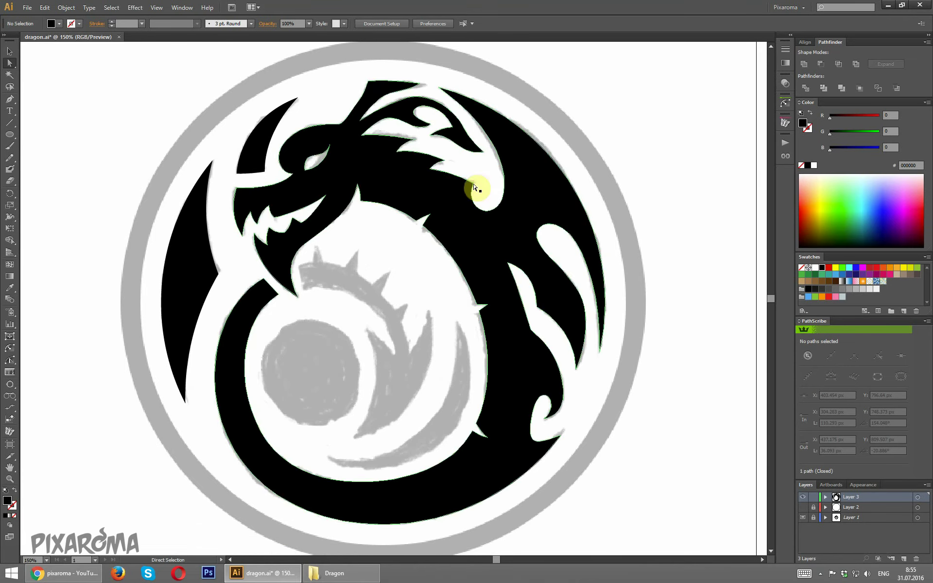
- Hide the grey sketch layer, Layer 1, underneath the dragon
{"action": "left_click", "coordinate": [802, 518]}
{"action": "scroll", "coordinate": [663, 295], "scroll_direction": "down", "scroll_amount": 2}
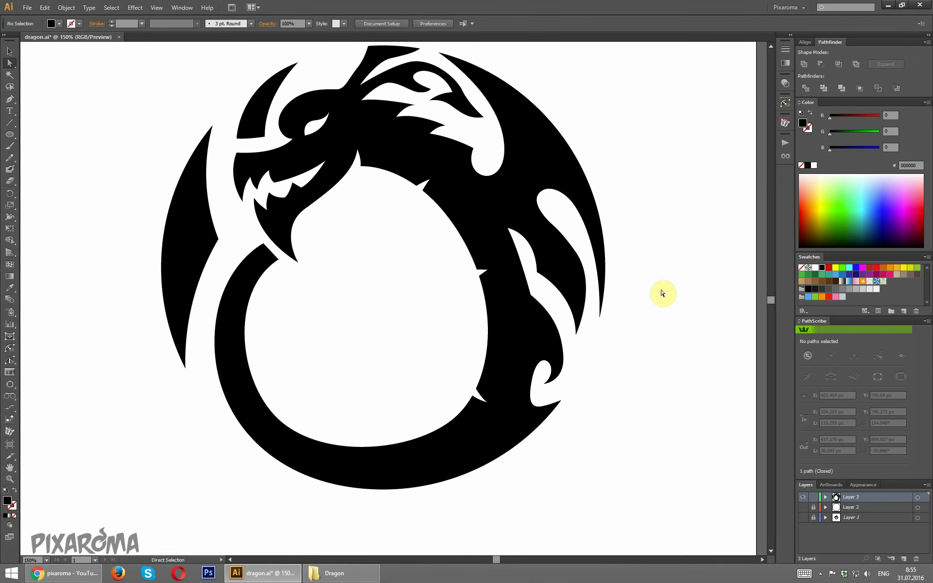
{"action": "scroll", "coordinate": [659, 286], "scroll_direction": "up", "scroll_amount": 2}
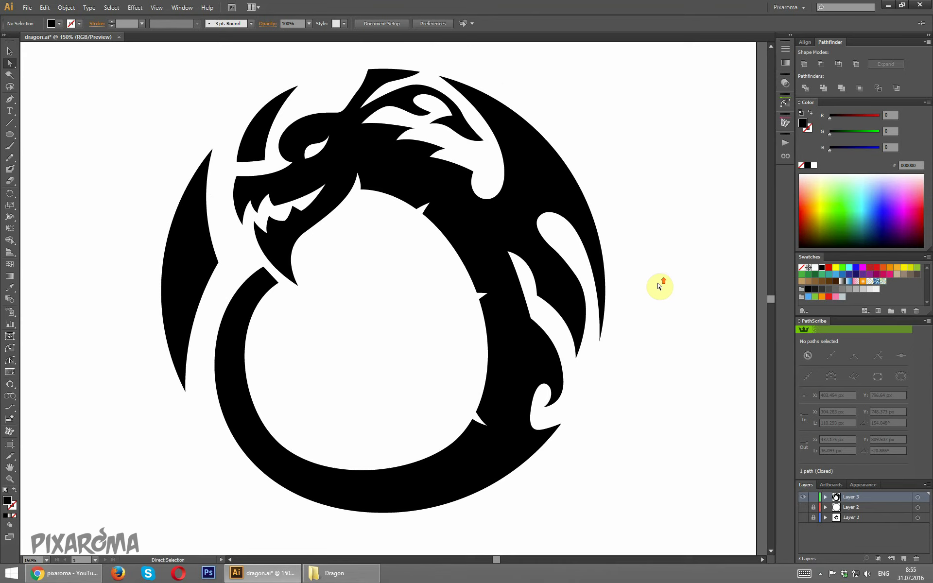
{"action": "scroll", "coordinate": [660, 284], "scroll_direction": "down", "scroll_amount": 1}
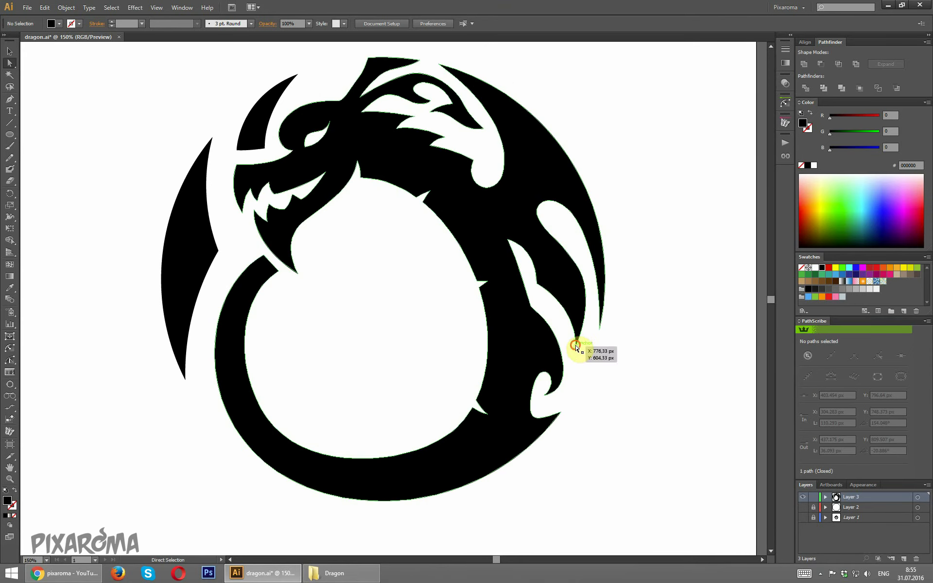
- Nudge, then delete, an anchor on the right wing edge to smooth the curve
{"action": "left_click", "coordinate": [576, 265]}
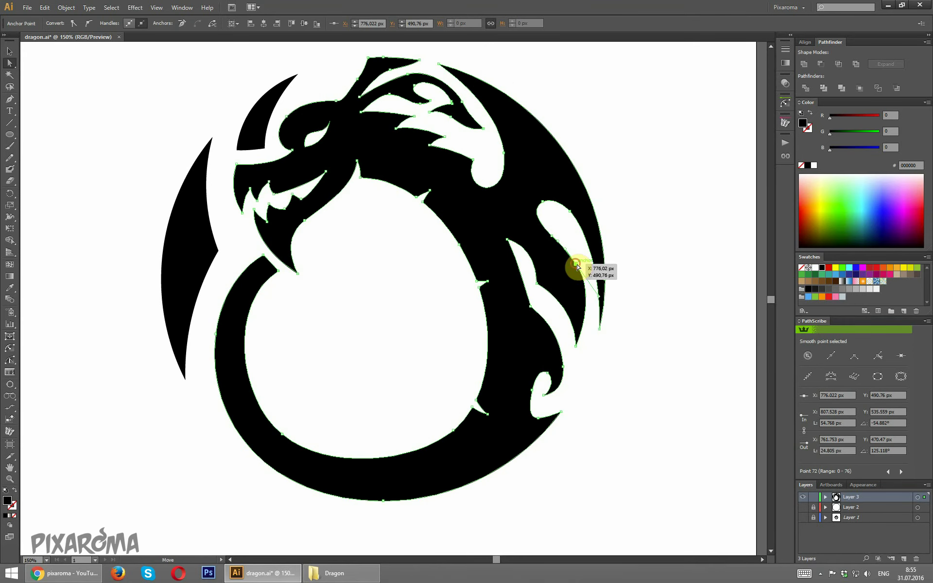
{"action": "left_click_drag", "start_coordinate": [578, 266], "coordinate": [582, 267]}
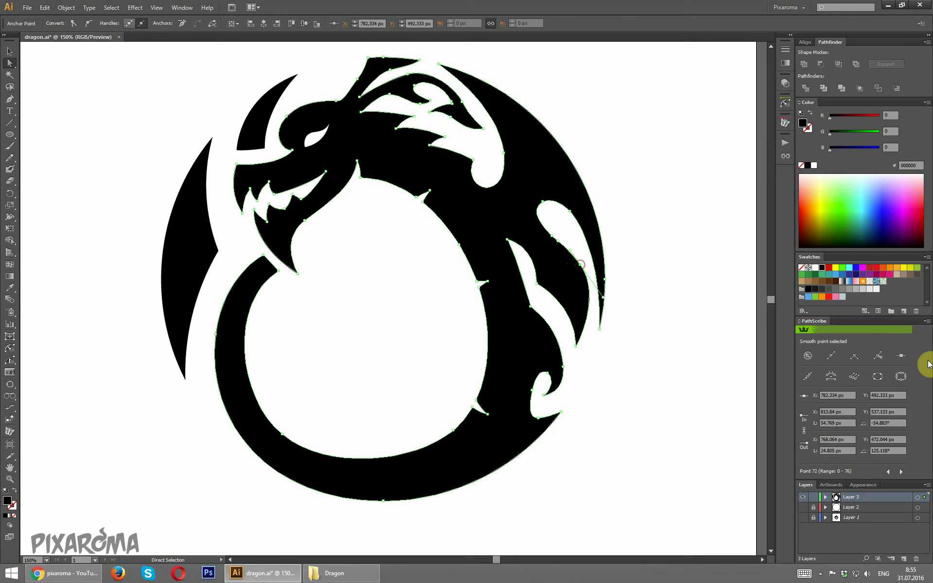
{"action": "left_click", "coordinate": [902, 355]}
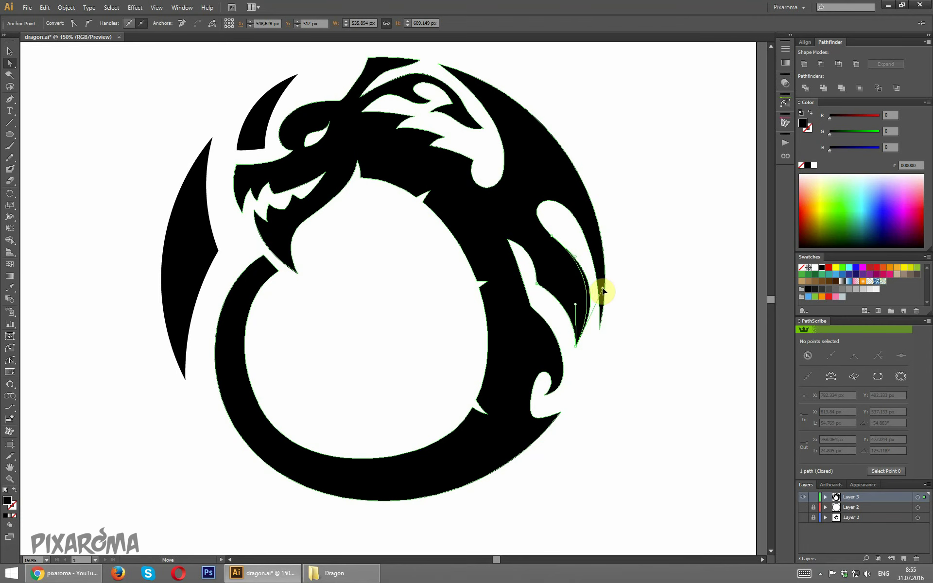
{"action": "left_click", "coordinate": [663, 240]}
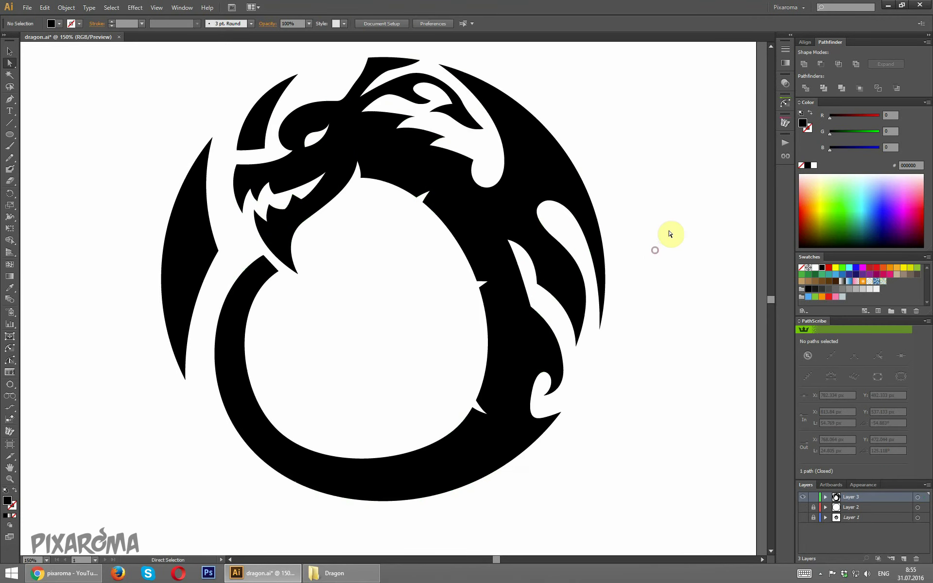
{"action": "scroll", "coordinate": [662, 225], "scroll_direction": "up", "scroll_amount": 3}
{"action": "scroll", "coordinate": [573, 150], "scroll_direction": "up", "scroll_amount": 1}
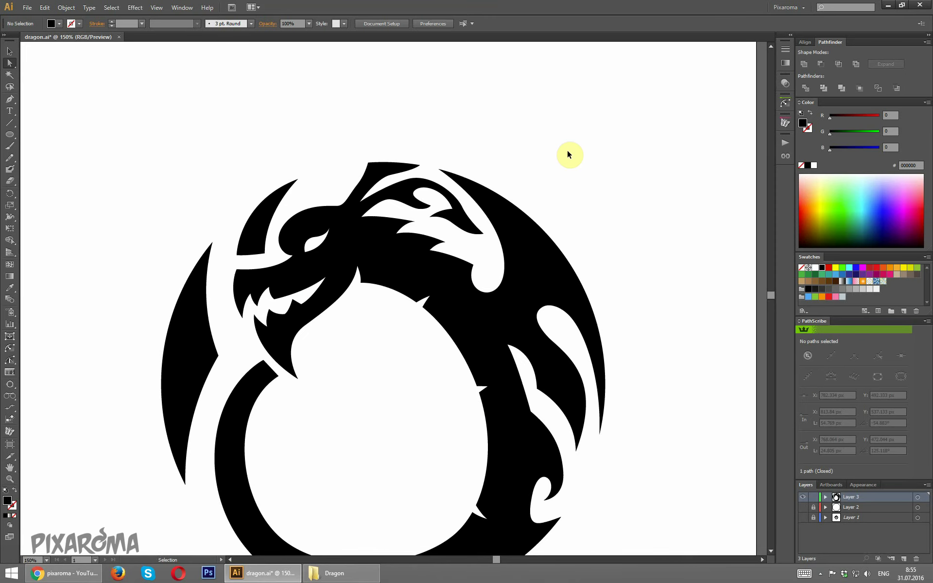
- Reshape the curve just above the dragon's head crest
{"action": "scroll", "coordinate": [566, 150], "scroll_direction": "up", "scroll_amount": 2}
{"action": "left_click", "coordinate": [459, 125]}
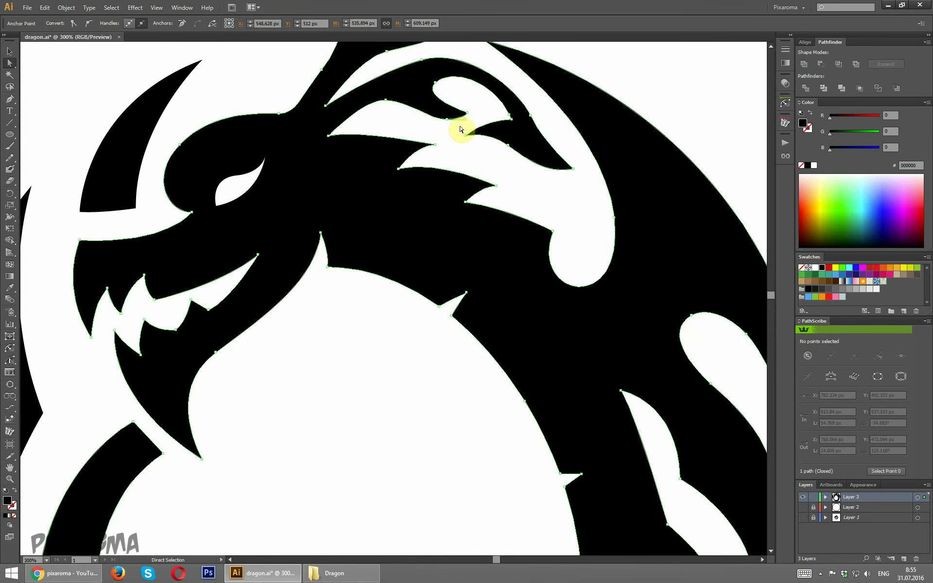
{"action": "left_click", "coordinate": [459, 118]}
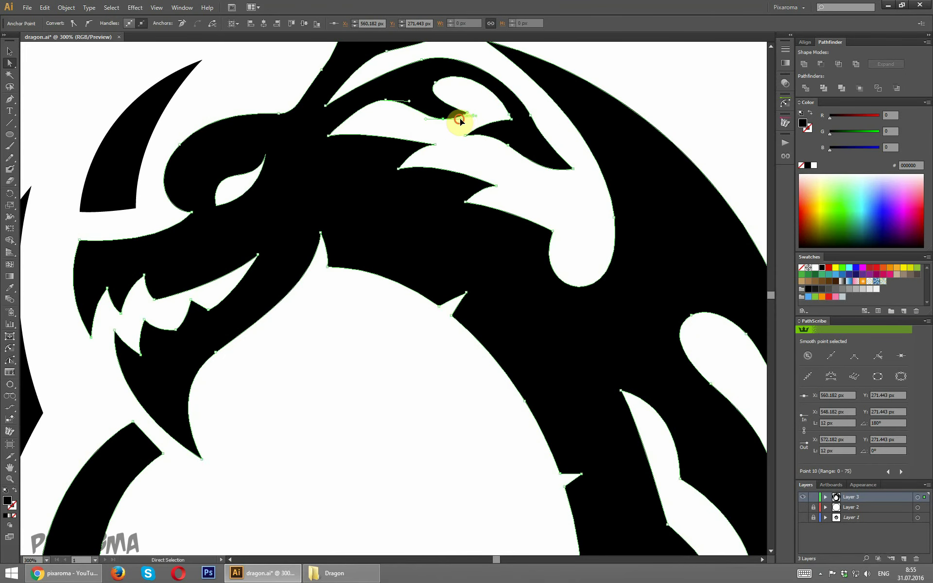
{"action": "left_click", "coordinate": [440, 131]}
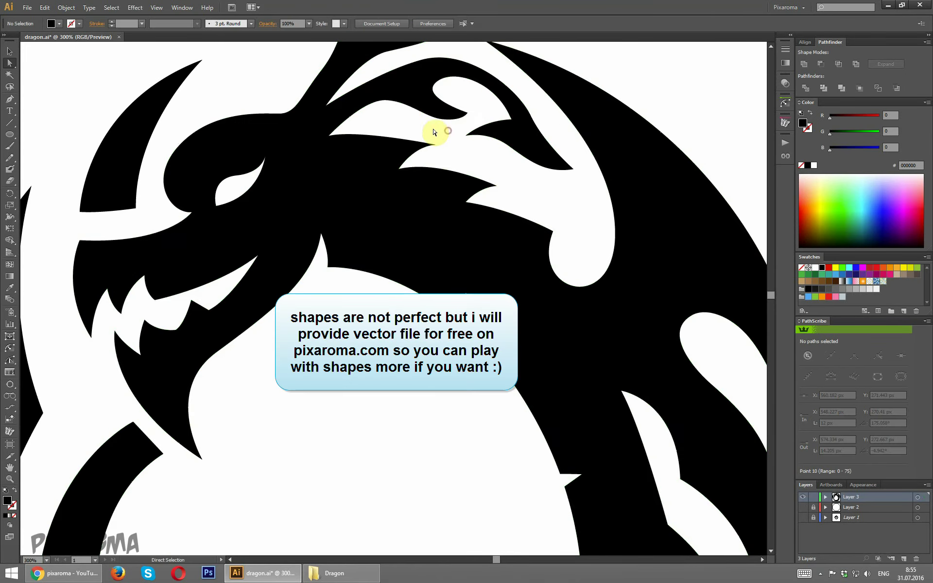
{"action": "left_click", "coordinate": [399, 107]}
{"action": "left_click_drag", "start_coordinate": [411, 98], "coordinate": [416, 98]}
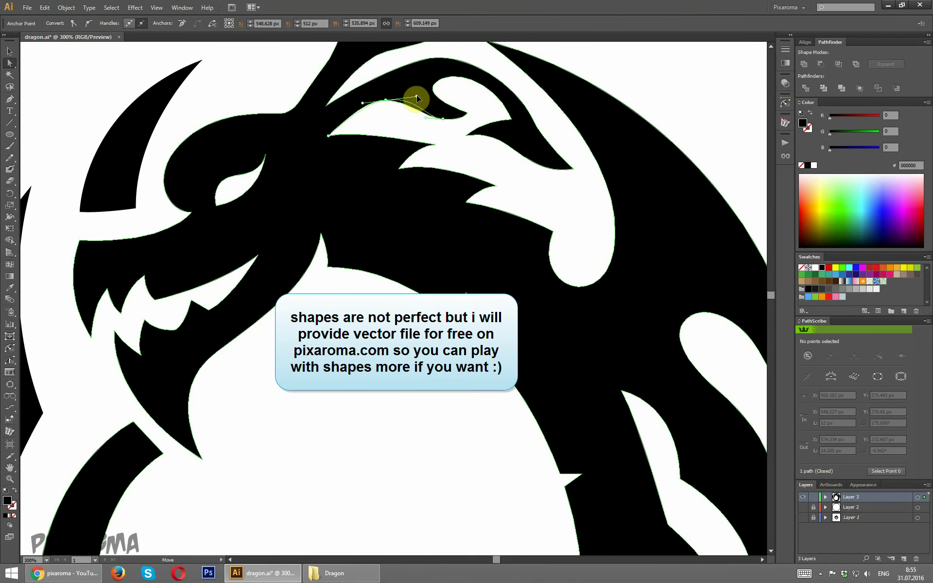
{"action": "left_click", "coordinate": [385, 125]}
{"action": "scroll", "coordinate": [388, 125], "scroll_direction": "up", "scroll_amount": 3}
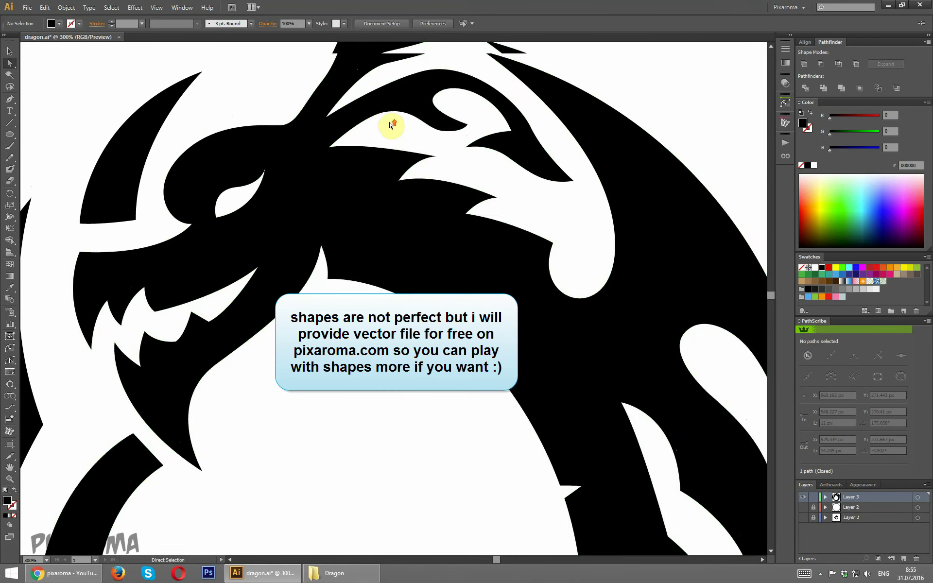
- Nudge a crest anchor and reshape the curve beside the crest tip
{"action": "left_click", "coordinate": [452, 194]}
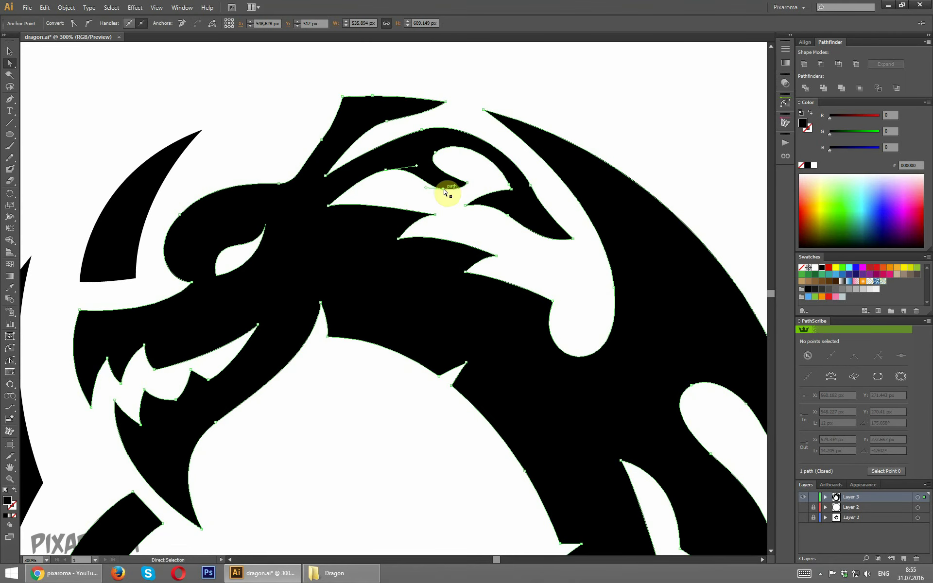
{"action": "left_click_drag", "start_coordinate": [444, 191], "coordinate": [439, 193]}
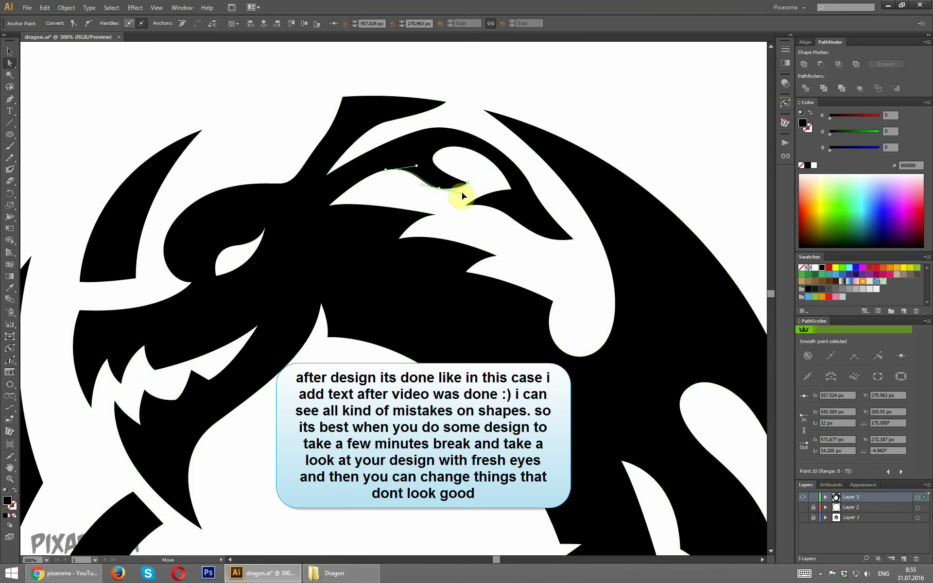
{"action": "left_click", "coordinate": [467, 183]}
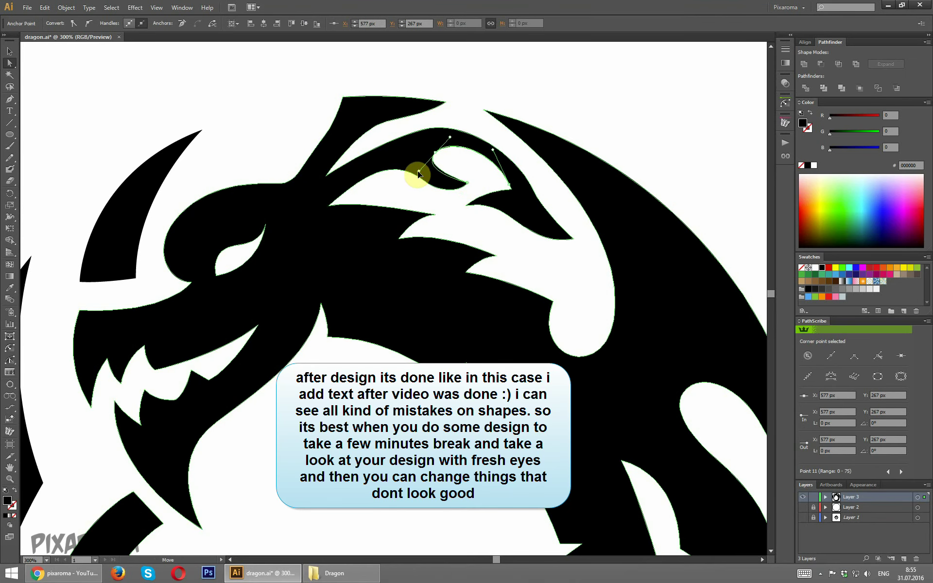
{"action": "left_click_drag", "start_coordinate": [418, 170], "coordinate": [422, 174]}
{"action": "key", "text": "ctrl+a"}
{"action": "left_click", "coordinate": [419, 170]}
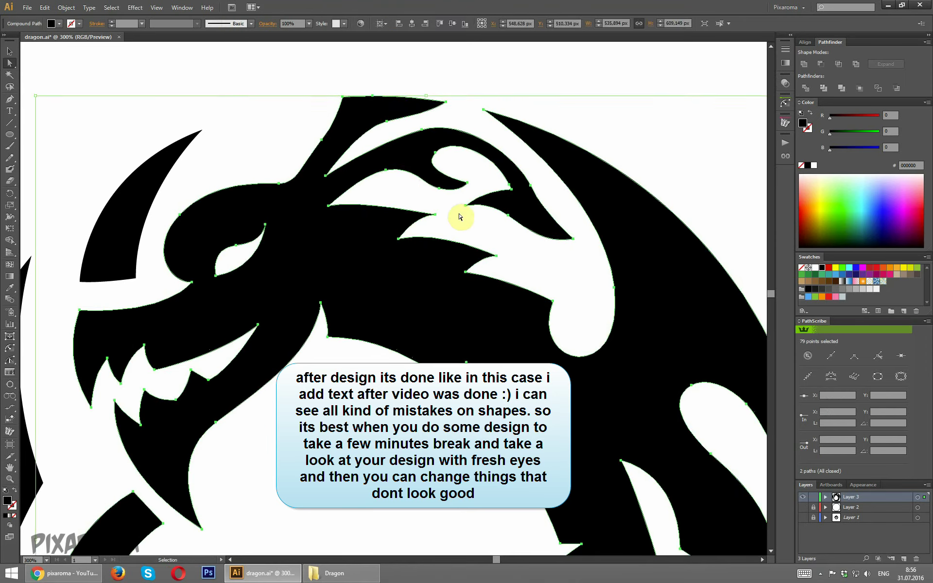
- Smooth the top horn's edge curve, then zoom out to view the whole dragon
{"action": "scroll", "coordinate": [479, 177], "scroll_direction": "up", "scroll_amount": 1}
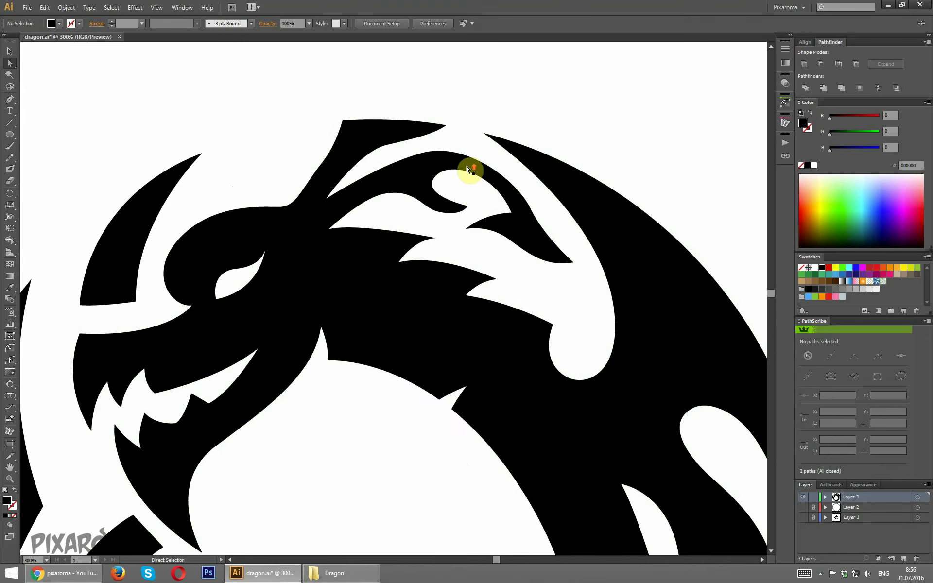
{"action": "left_click", "coordinate": [402, 142]}
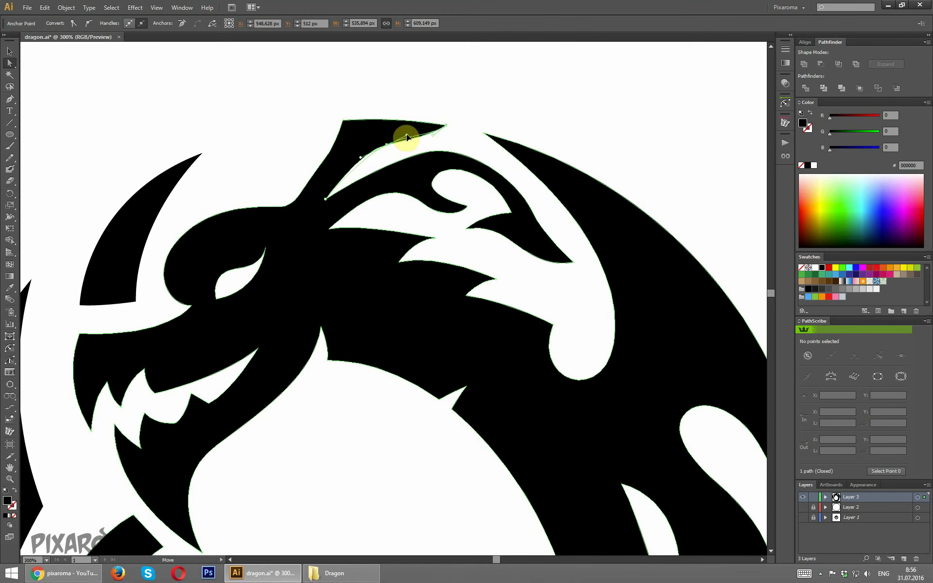
{"action": "left_click", "coordinate": [376, 144]}
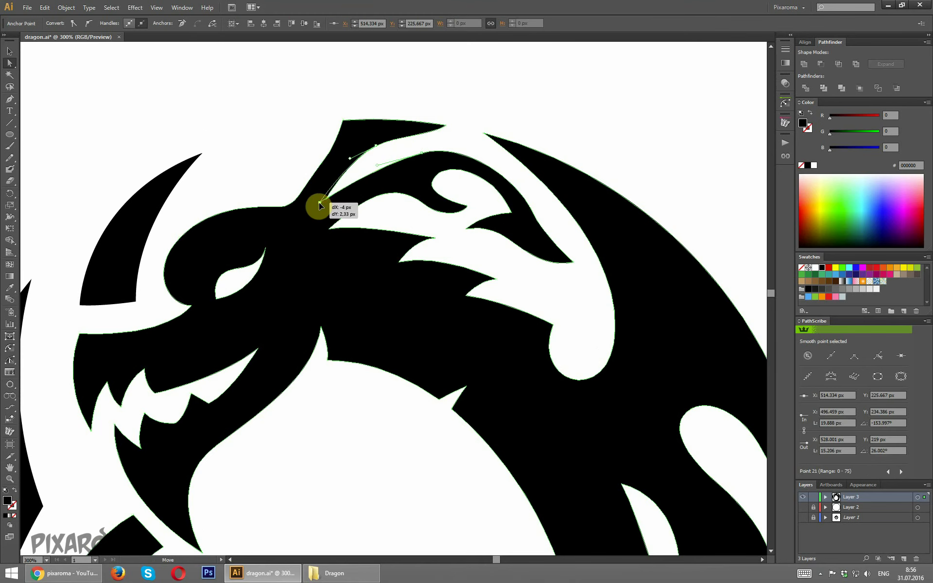
{"action": "left_click", "coordinate": [270, 109]}
{"action": "key", "text": "ctrl+minus"}
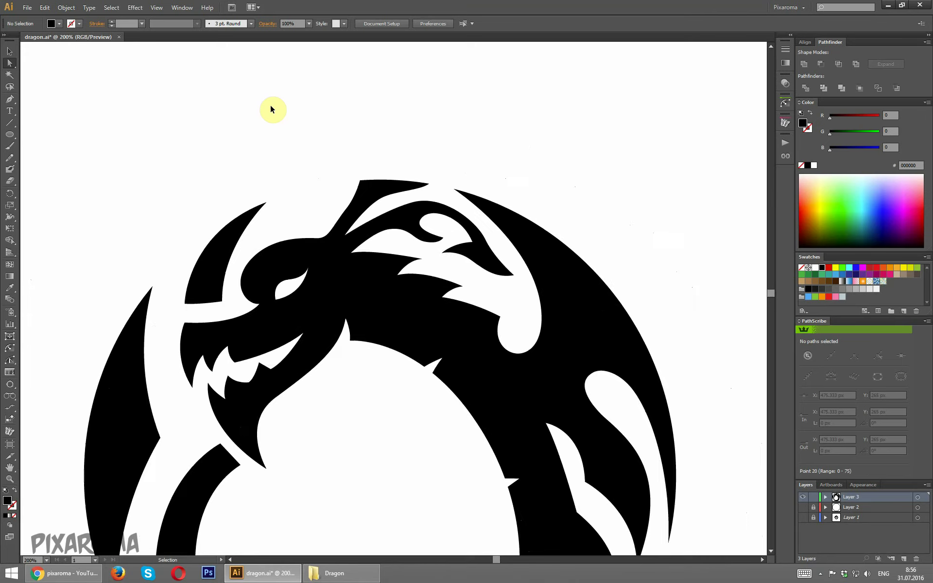
{"action": "key", "text": "ctrl+minus"}
{"action": "key", "text": "ctrl+minus"}
{"action": "key", "text": "ctrl+minus"}
{"action": "scroll", "coordinate": [271, 119], "scroll_direction": "down", "scroll_amount": 1}
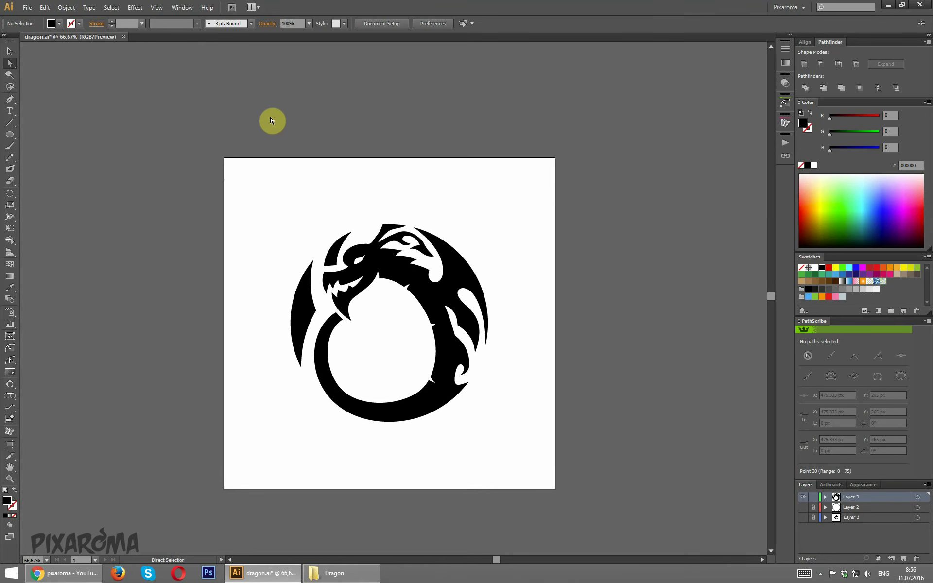
{"action": "key", "text": "ctrl+plus"}
{"action": "key", "text": "ctrl+plus"}
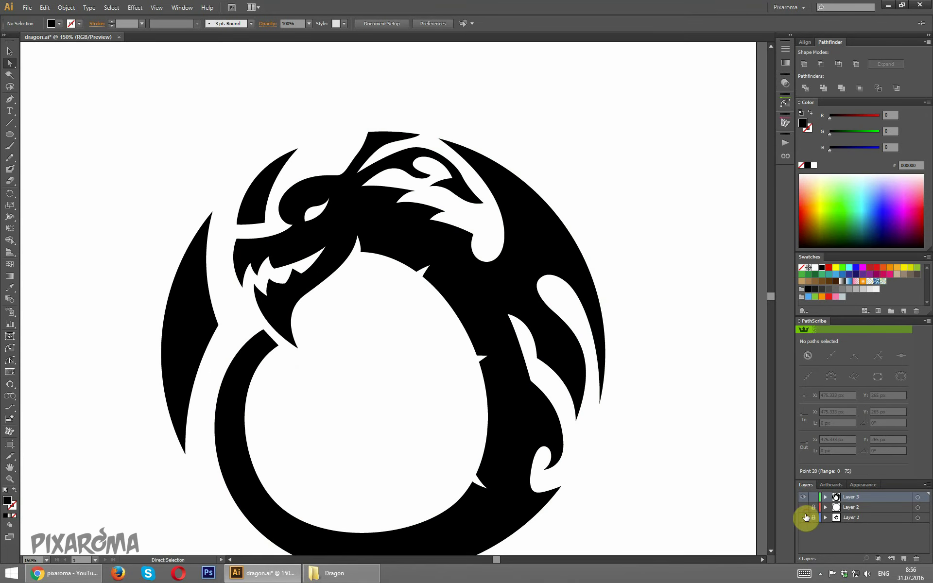
- Make the outer ring layer and the grey sketch layer visible again
{"action": "left_click", "coordinate": [803, 507]}
{"action": "left_click", "coordinate": [803, 518]}
{"action": "scroll", "coordinate": [434, 337], "scroll_direction": "down", "scroll_amount": 5}
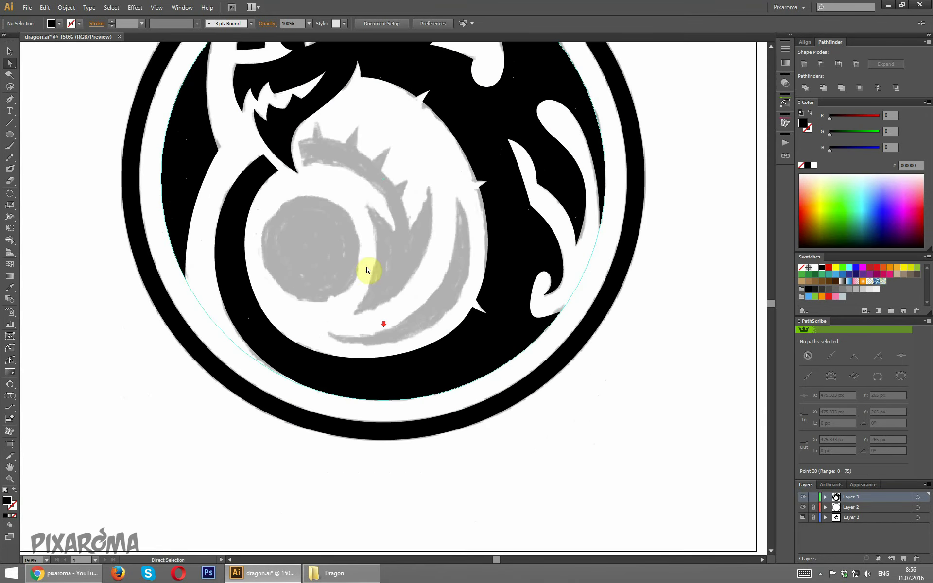
- Draw a black circle about 140 px wide over the sketched ball
{"action": "left_click", "coordinate": [10, 135]}
{"action": "left_click_drag", "start_coordinate": [257, 208], "coordinate": [338, 311]}
{"action": "scroll", "coordinate": [418, 237], "scroll_direction": "up", "scroll_amount": 3}
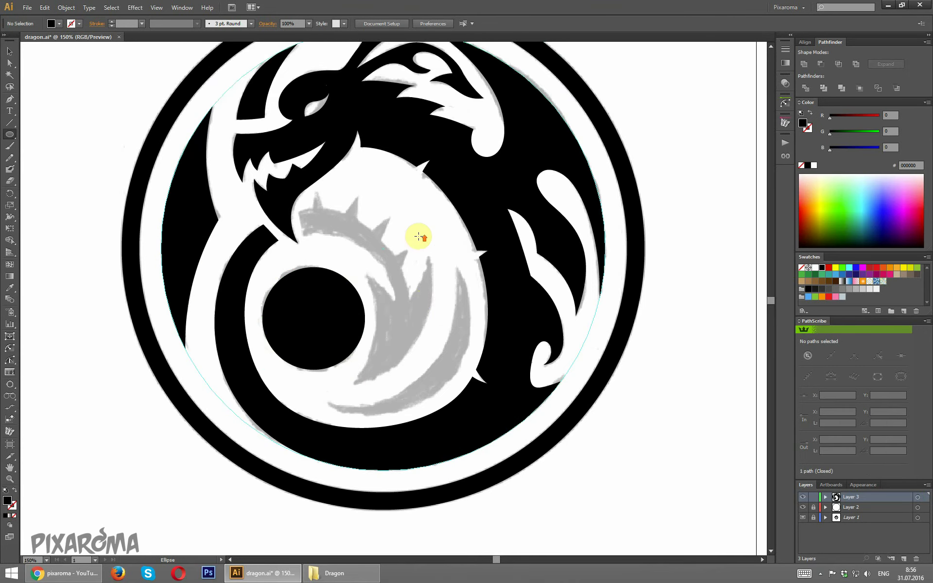
{"action": "scroll", "coordinate": [419, 237], "scroll_direction": "up", "scroll_amount": 1}
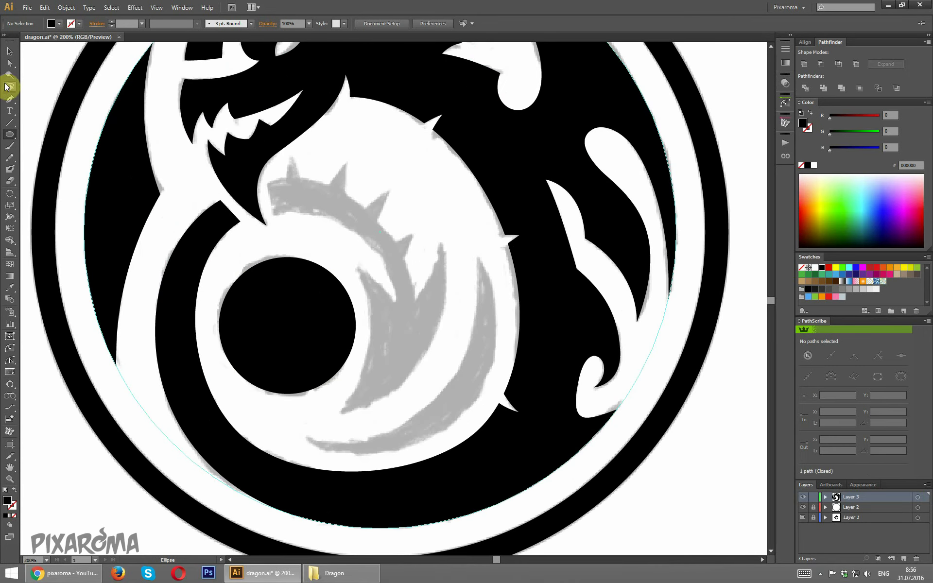
{"action": "left_click", "coordinate": [9, 99]}
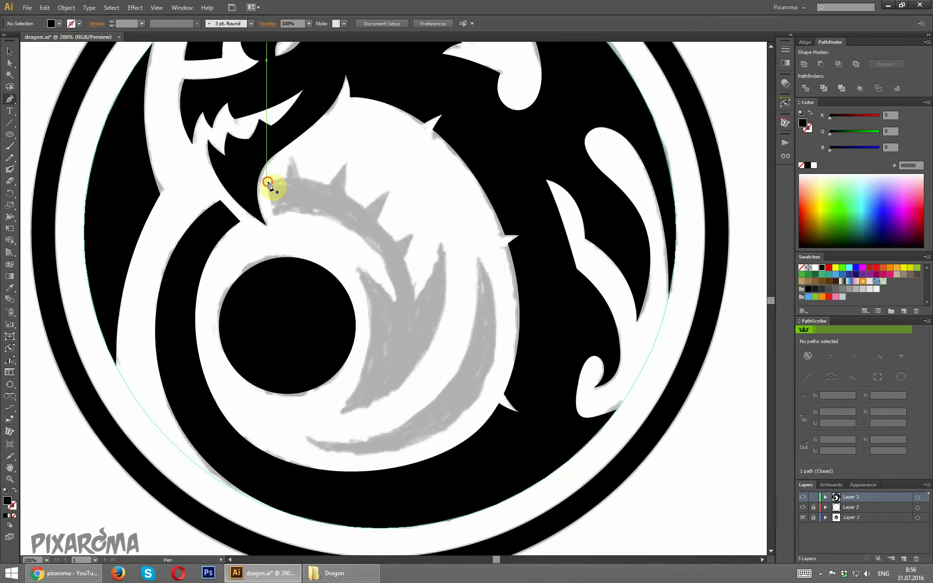
- Trace a closed, unfilled curved shape along the spiked stripe from neck to belly
{"action": "left_click", "coordinate": [266, 182]}
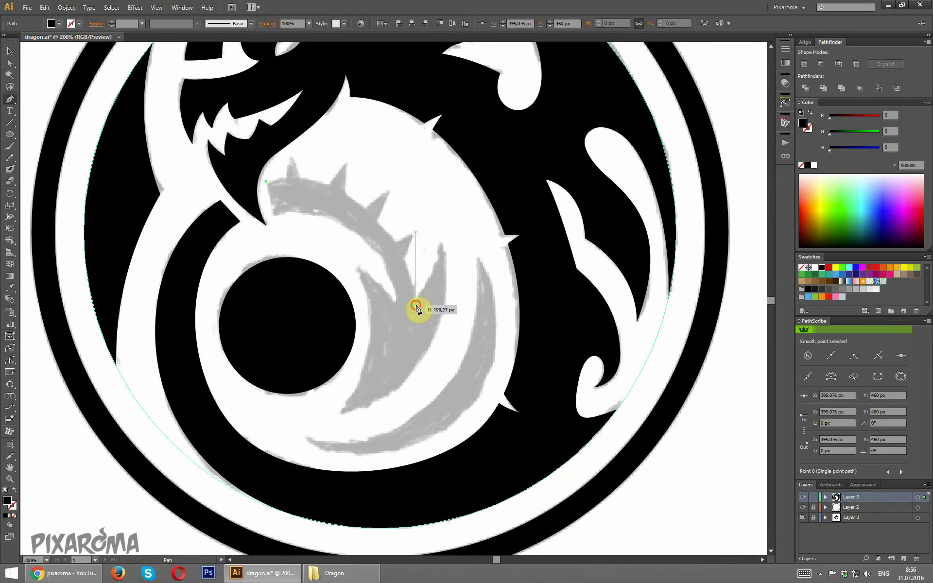
{"action": "left_click_drag", "start_coordinate": [416, 306], "coordinate": [421, 399]}
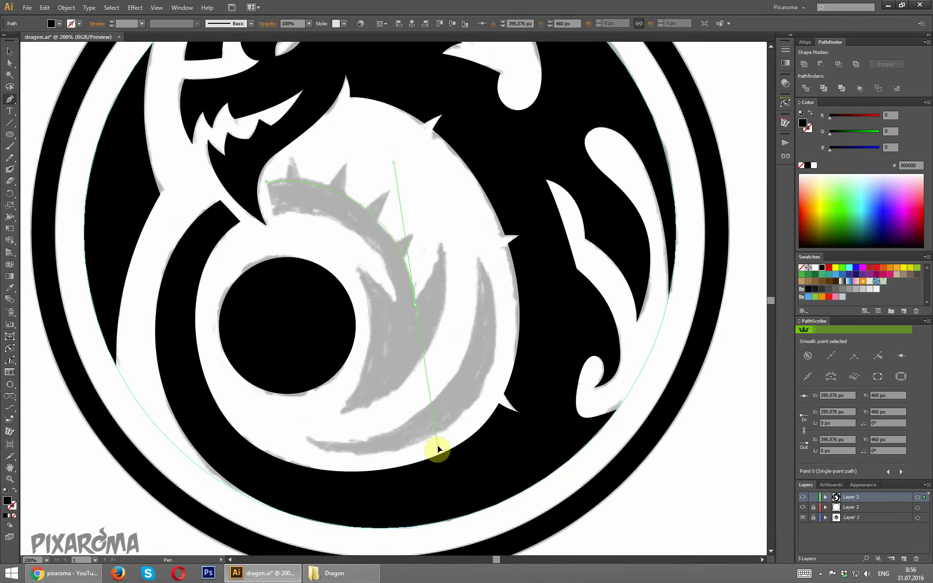
{"action": "left_click", "coordinate": [415, 305]}
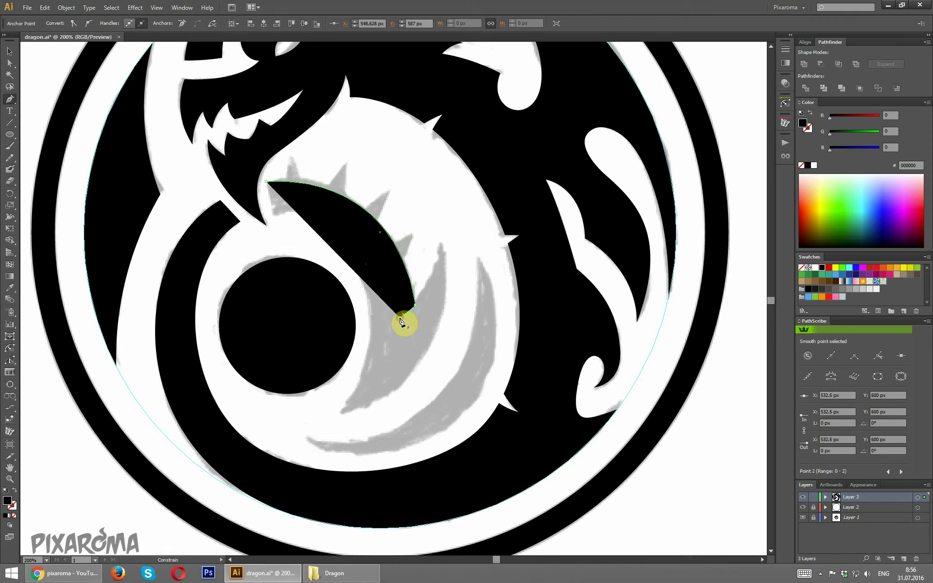
{"action": "key", "text": "slash"}
{"action": "left_click", "coordinate": [397, 317]}
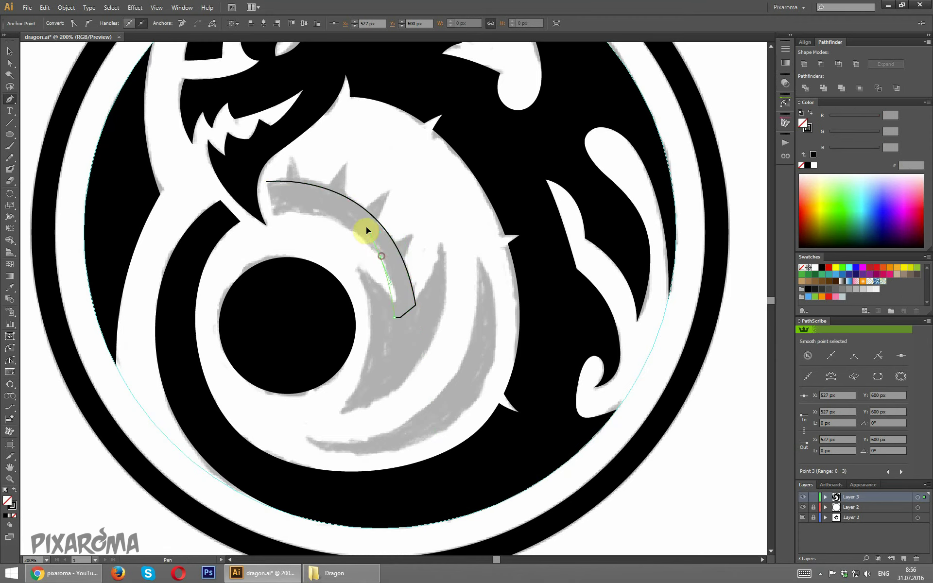
{"action": "left_click_drag", "start_coordinate": [356, 221], "coordinate": [354, 215]}
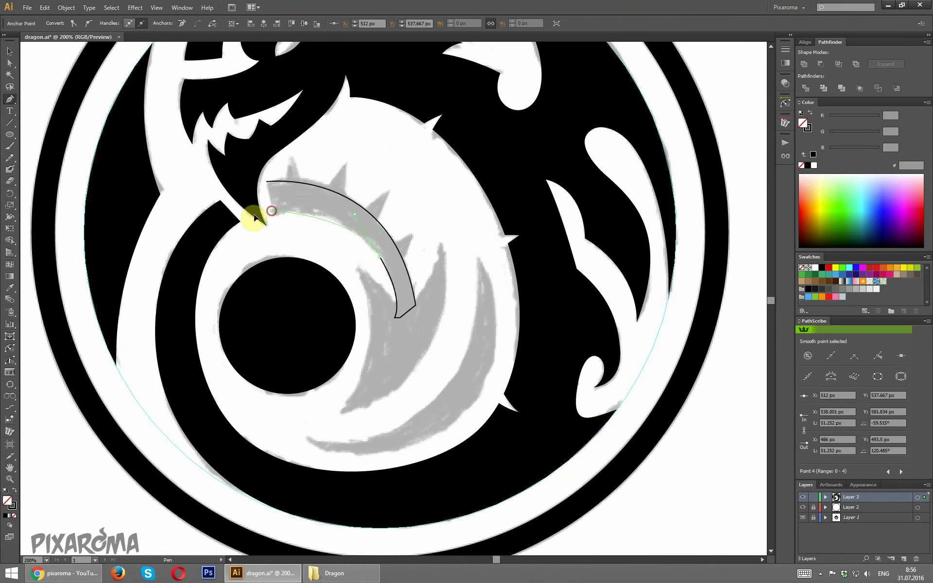
{"action": "left_click_drag", "start_coordinate": [271, 210], "coordinate": [243, 208]}
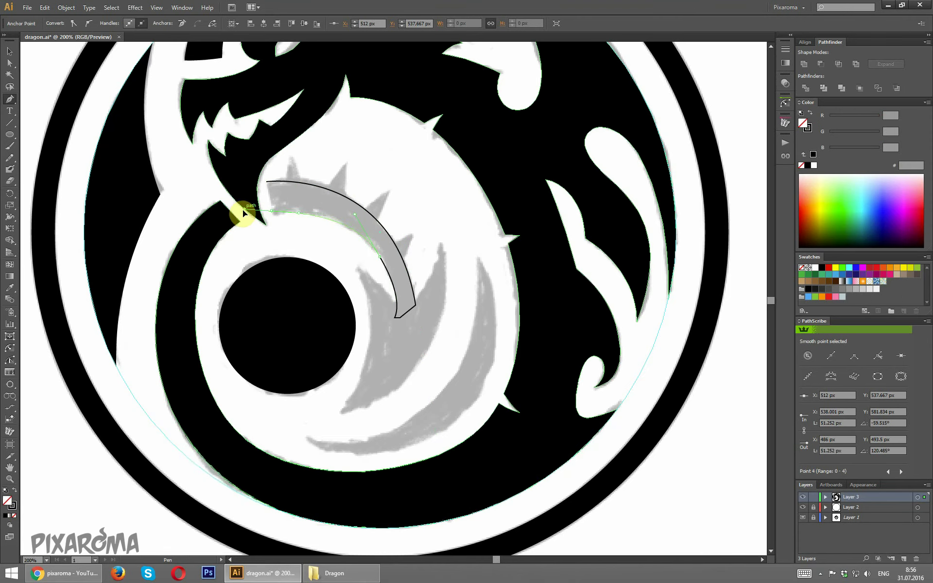
{"action": "left_click", "coordinate": [272, 211]}
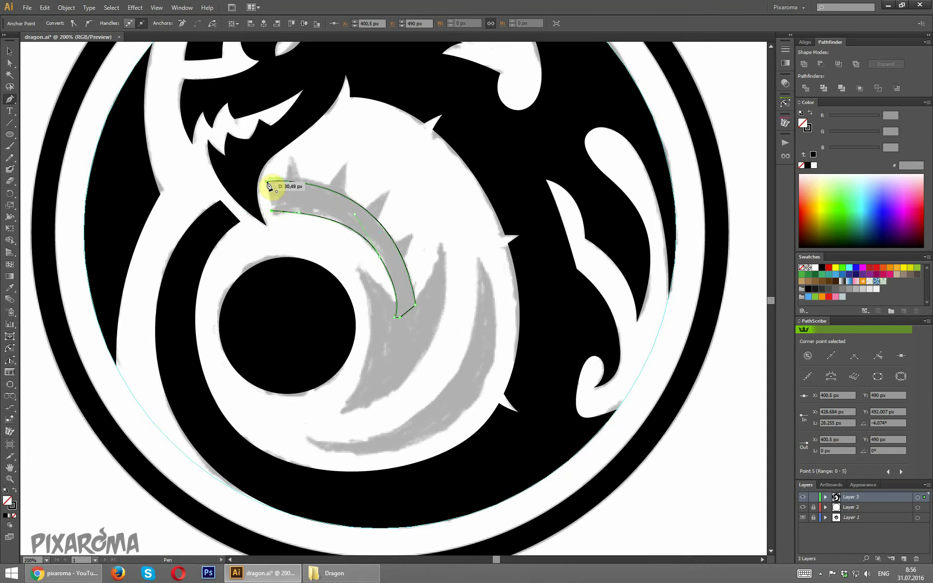
{"action": "left_click", "coordinate": [267, 179]}
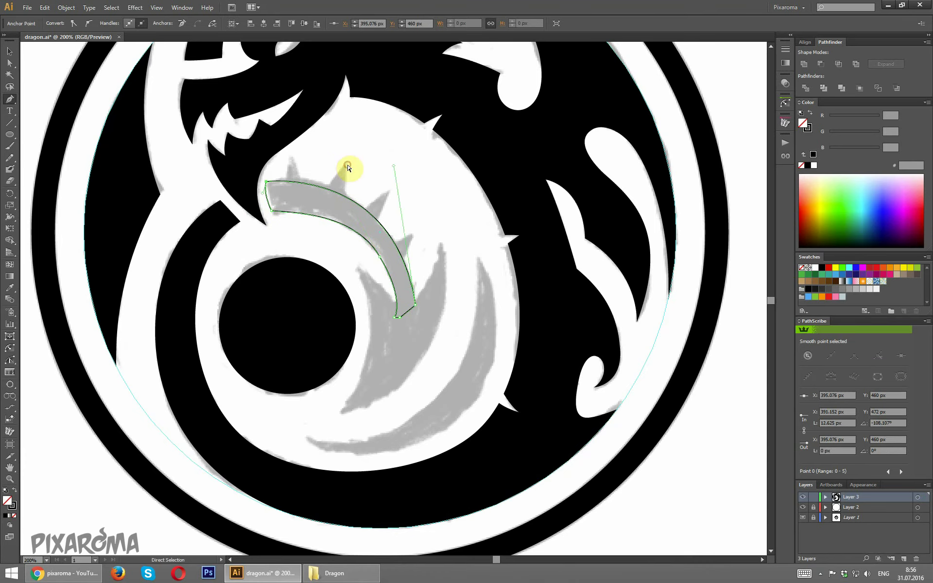
{"action": "left_click", "coordinate": [343, 166], "text": "ctrl"}
- Alt-drag the dragon outline to start an offset copy
{"action": "left_click", "coordinate": [8, 51]}
{"action": "left_click", "coordinate": [284, 141]}
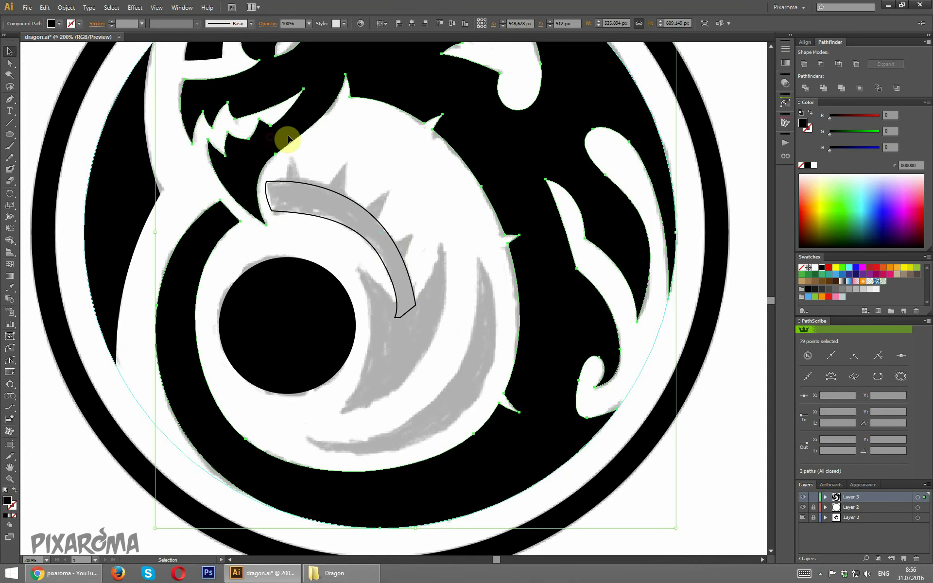
{"action": "left_click_drag", "start_coordinate": [279, 141], "coordinate": [292, 146]}
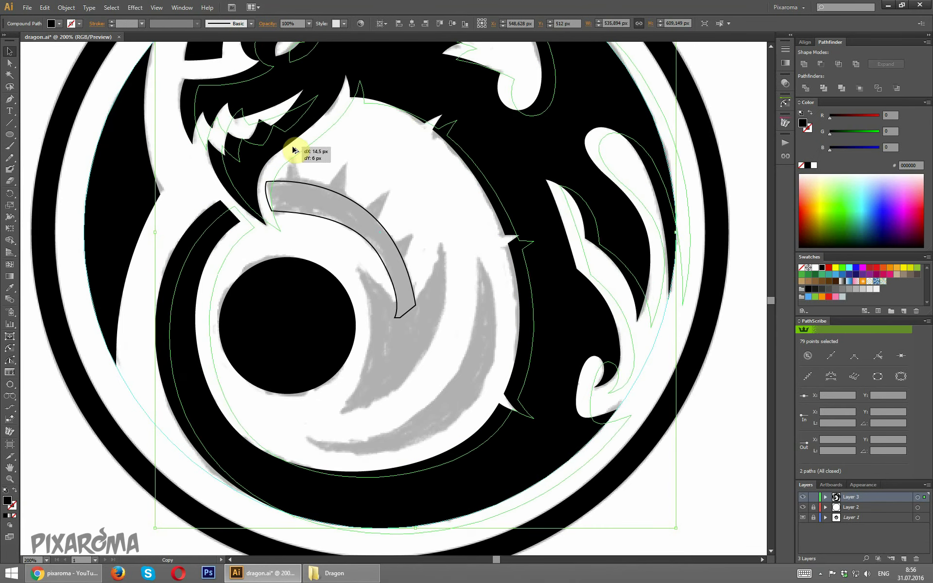
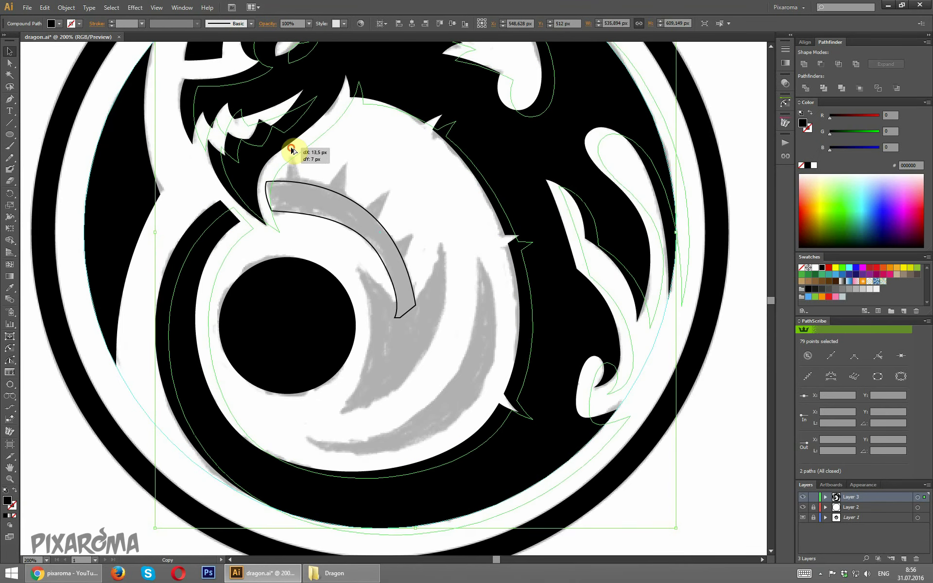
- Subtract the hook shape from the white dragon body with Minus Front, then check the hook's anchors
{"action": "left_click_drag", "start_coordinate": [292, 150], "coordinate": [292, 149]}
{"action": "left_click", "coordinate": [820, 64]}
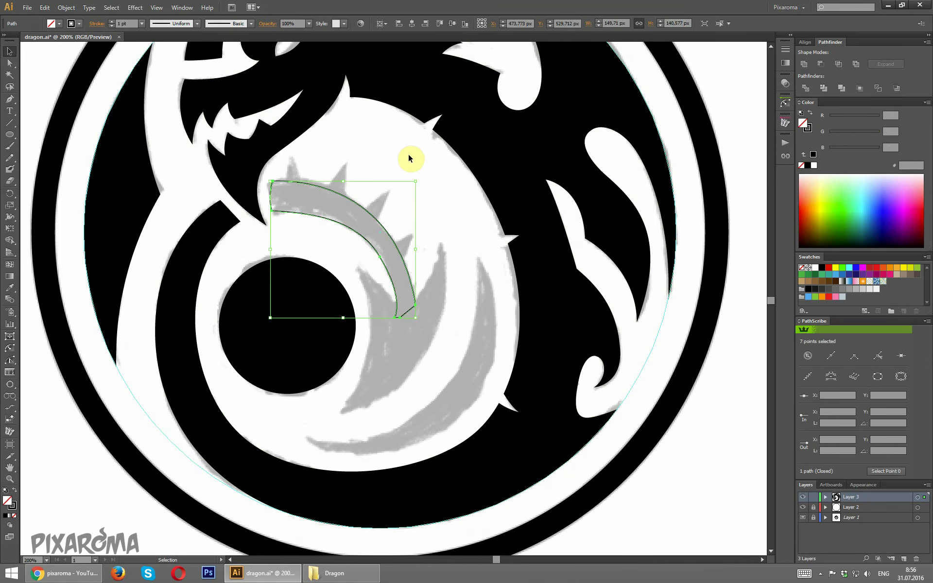
{"action": "left_click", "coordinate": [401, 185]}
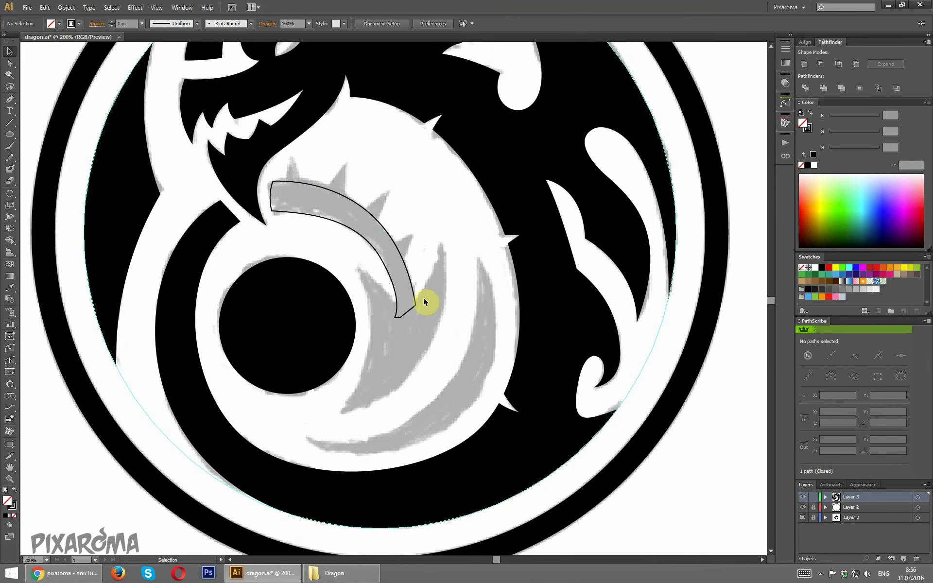
{"action": "scroll", "coordinate": [424, 302], "scroll_direction": "down", "scroll_amount": 1}
{"action": "left_click", "coordinate": [9, 63]}
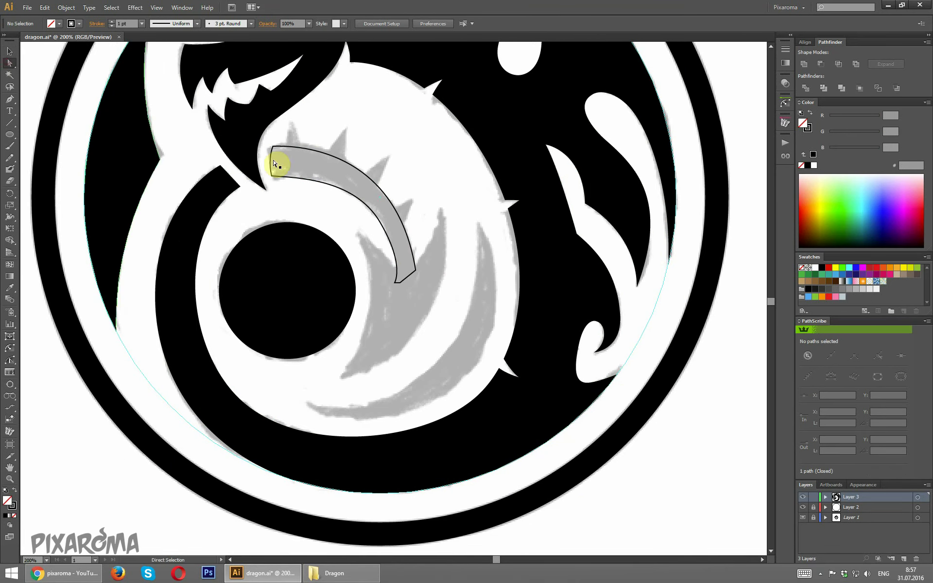
{"action": "left_click", "coordinate": [271, 173]}
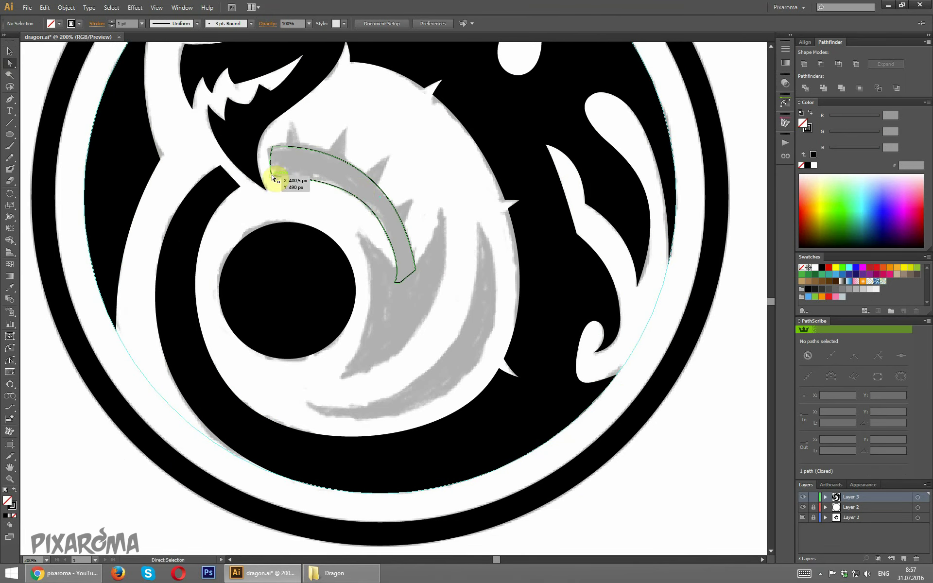
{"action": "left_click", "coordinate": [348, 176]}
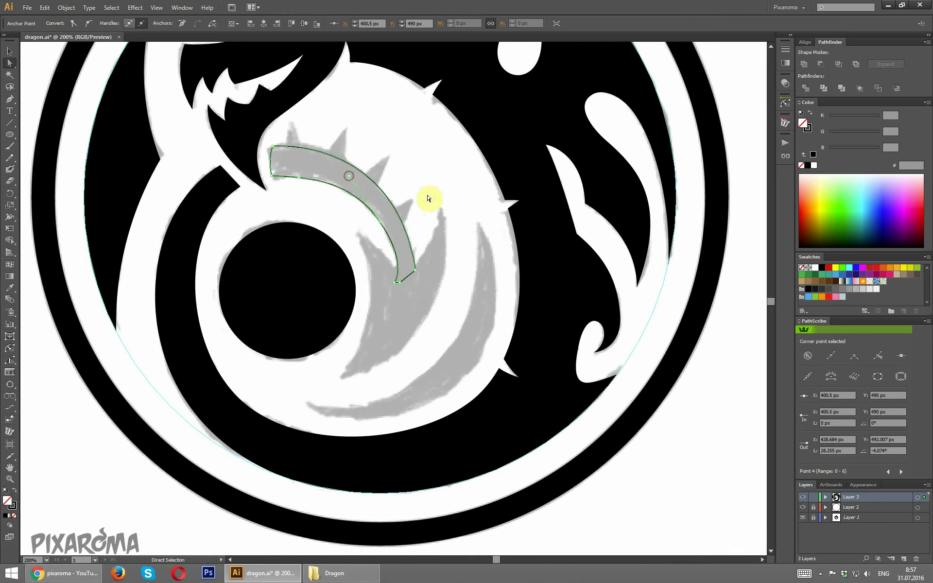
{"action": "left_click", "coordinate": [429, 196]}
- Pen-draw a closed, sharp-tipped crescent from the hook's tip down over the lower grey stroke
{"action": "left_click", "coordinate": [9, 99]}
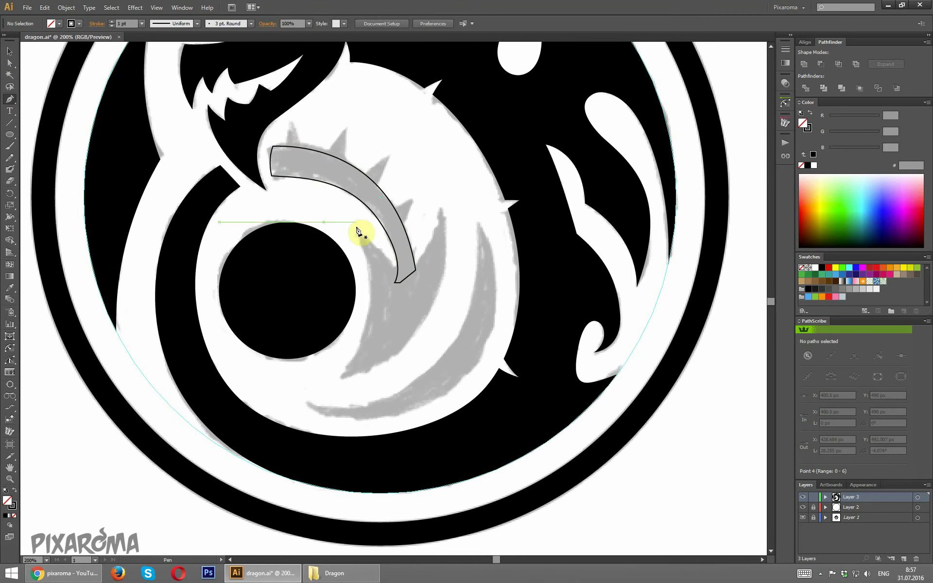
{"action": "left_click", "coordinate": [401, 272]}
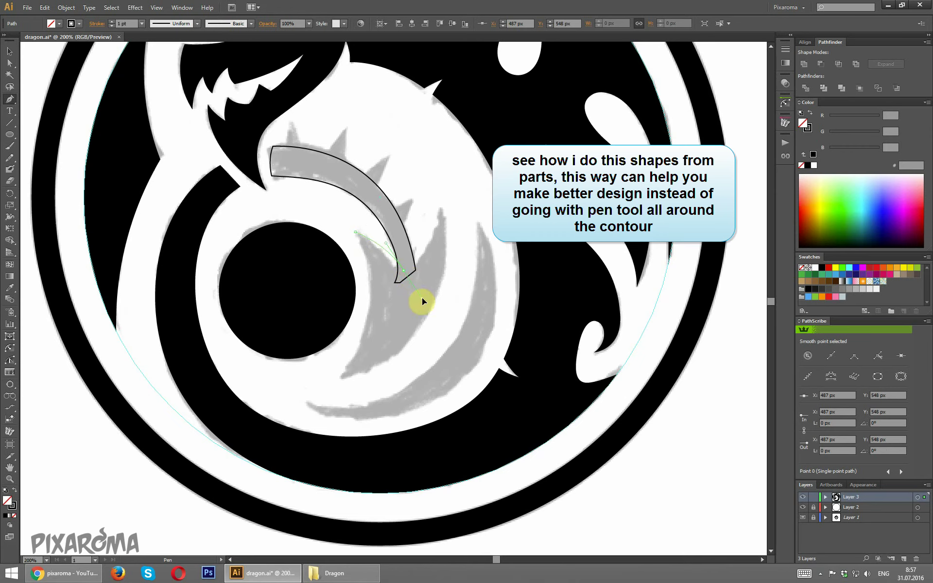
{"action": "left_click", "coordinate": [403, 270], "text": "alt"}
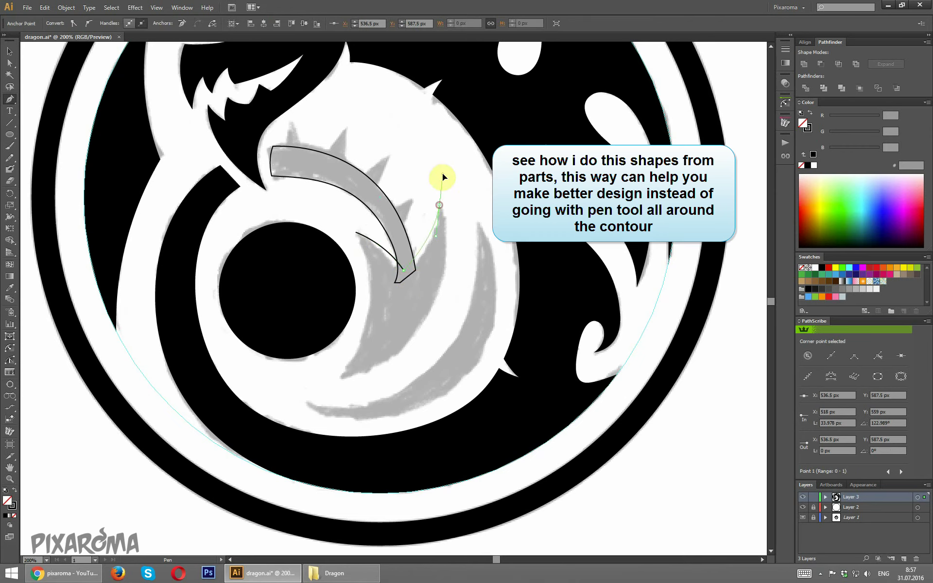
{"action": "left_click_drag", "start_coordinate": [442, 173], "coordinate": [440, 170]}
{"action": "left_click", "coordinate": [438, 204]}
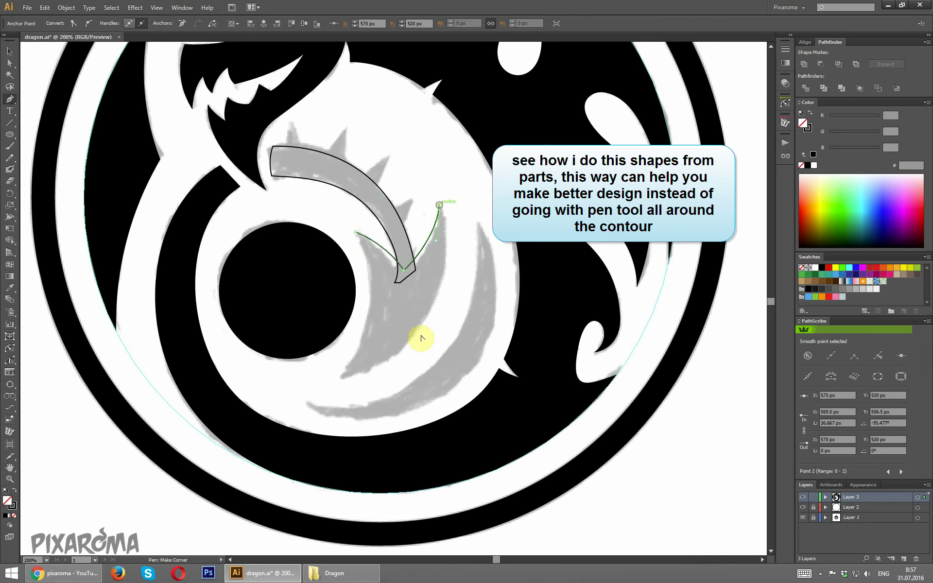
{"action": "left_click_drag", "start_coordinate": [343, 377], "coordinate": [204, 424]}
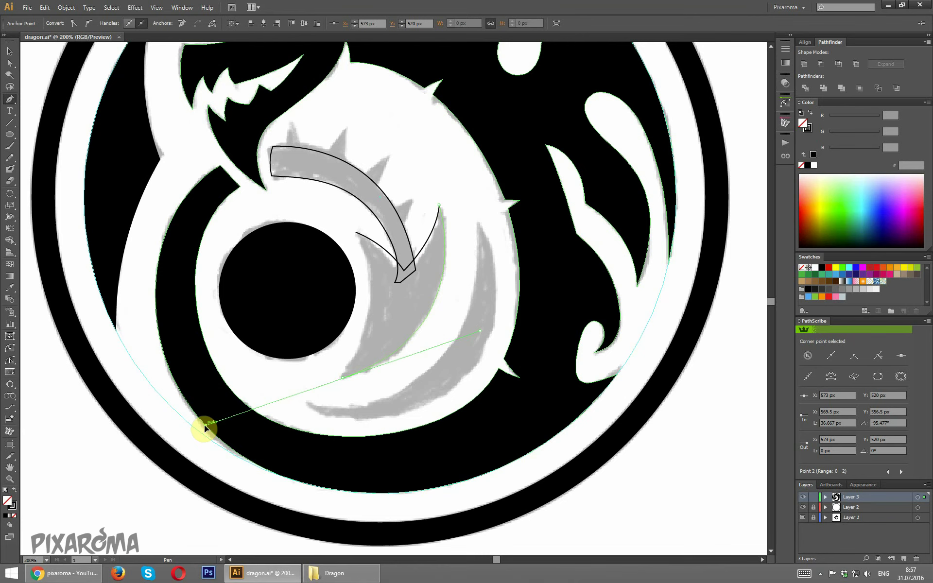
{"action": "left_click_drag", "start_coordinate": [342, 379], "coordinate": [356, 234]}
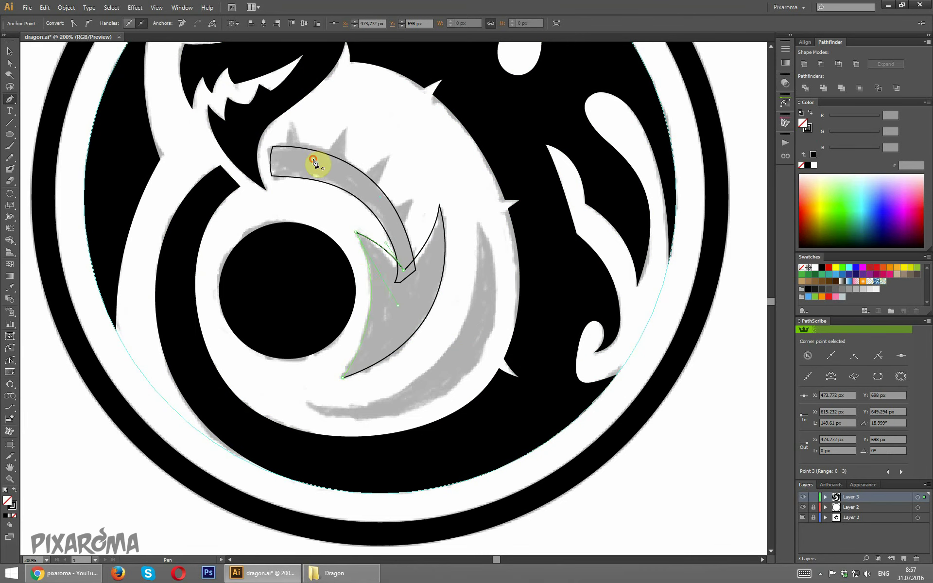
{"action": "left_click", "coordinate": [11, 61]}
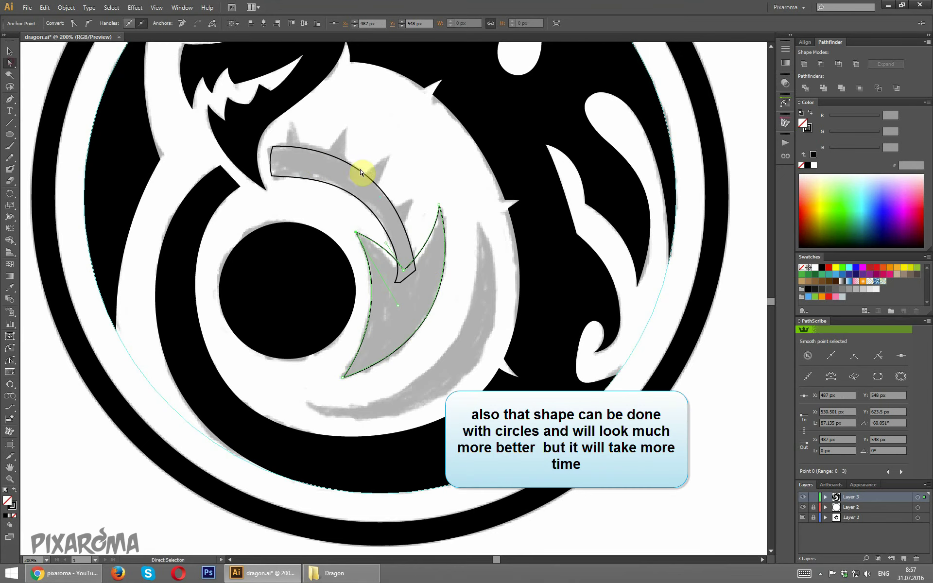
{"action": "left_click", "coordinate": [413, 175]}
{"action": "scroll", "coordinate": [90, 127], "scroll_direction": "up", "scroll_amount": 1}
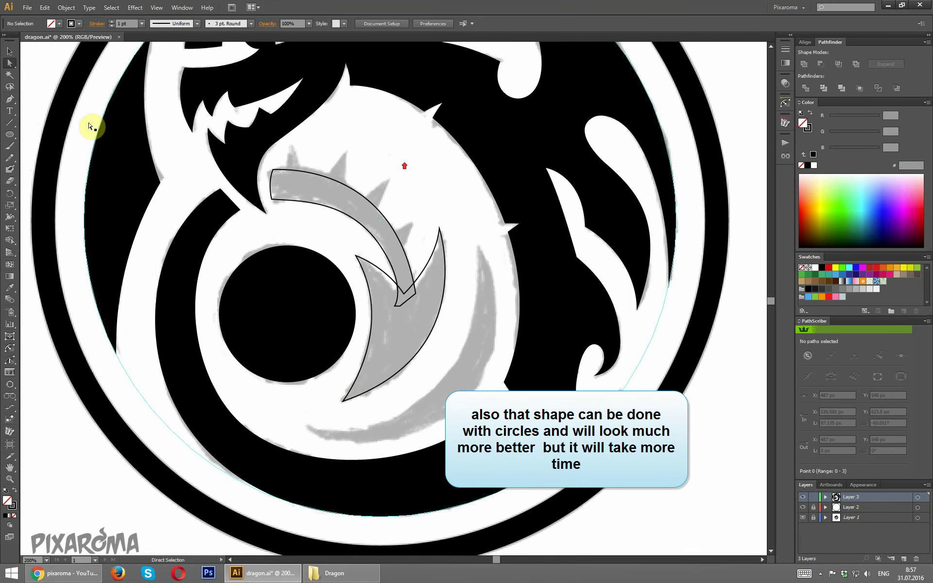
- Pen-draw the first two triangular spikes along the hook's top edge
{"action": "left_click", "coordinate": [10, 98]}
{"action": "left_click_drag", "start_coordinate": [288, 175], "coordinate": [302, 179]}
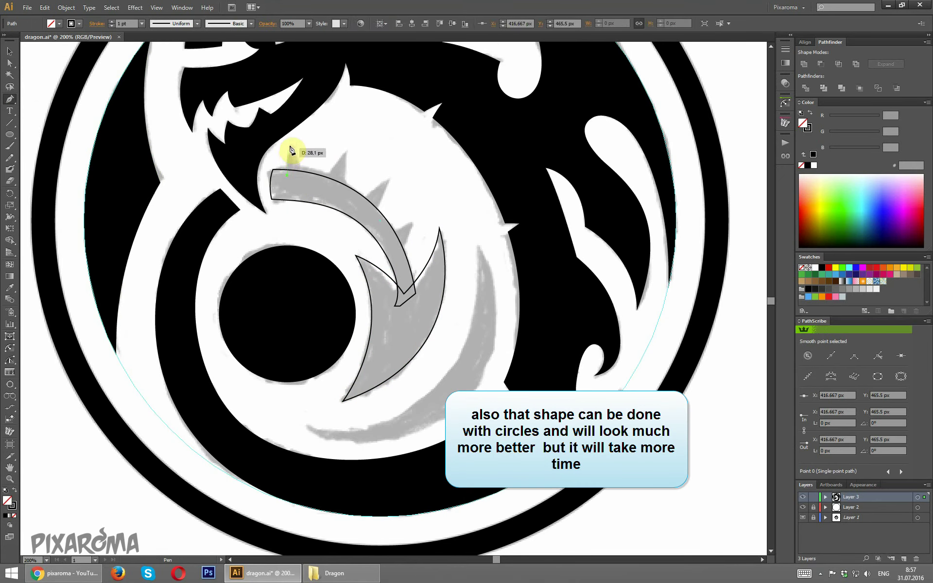
{"action": "left_click", "coordinate": [302, 175]}
{"action": "left_click", "coordinate": [290, 145]}
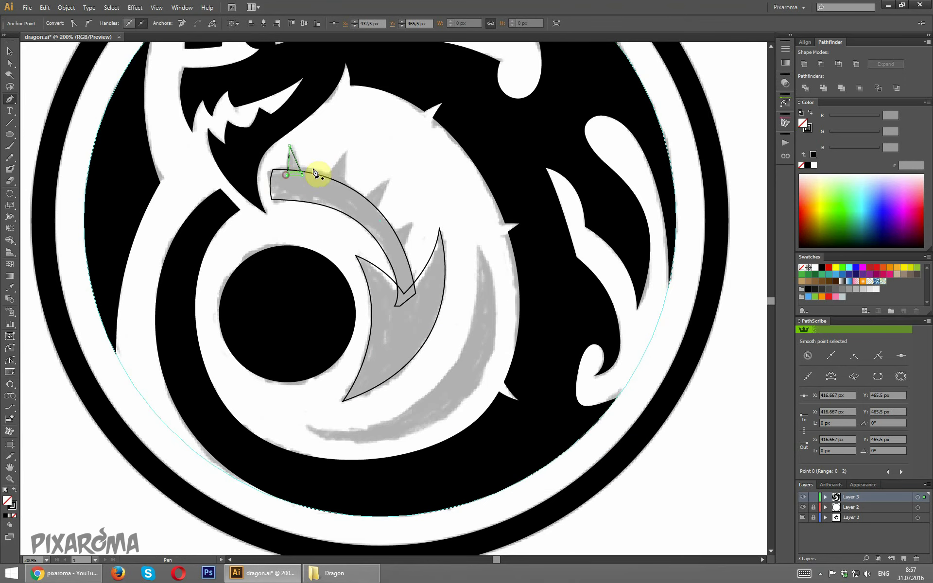
{"action": "left_click", "coordinate": [324, 180], "text": "ctrl"}
{"action": "left_click", "coordinate": [324, 181]}
{"action": "left_click", "coordinate": [345, 152]}
{"action": "left_click_drag", "start_coordinate": [342, 182], "coordinate": [328, 185]}
{"action": "left_click", "coordinate": [326, 182]}
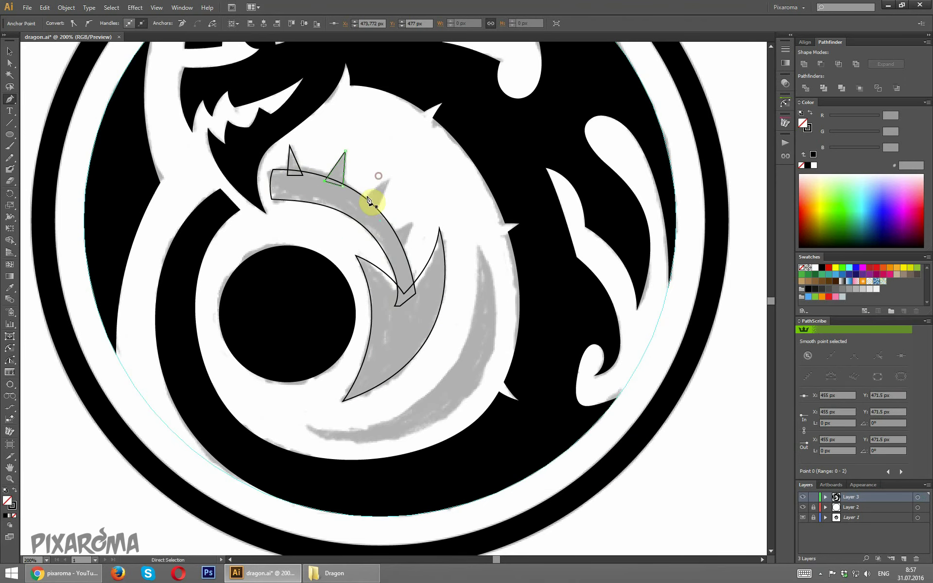
- Draw the third and fourth triangular spikes further along the hook
{"action": "left_click", "coordinate": [359, 201]}
{"action": "left_click", "coordinate": [389, 178]}
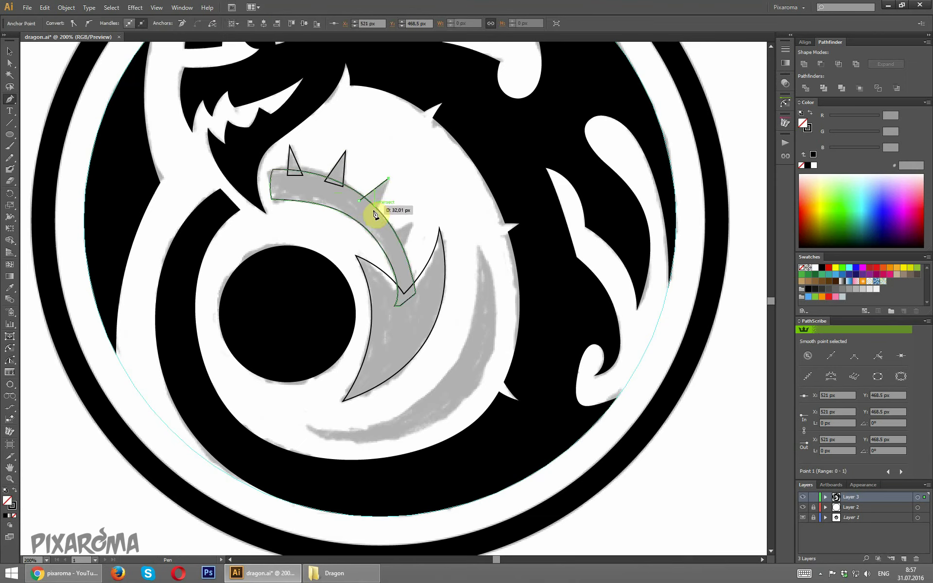
{"action": "left_click", "coordinate": [374, 211]}
{"action": "left_click", "coordinate": [422, 192], "text": "ctrl"}
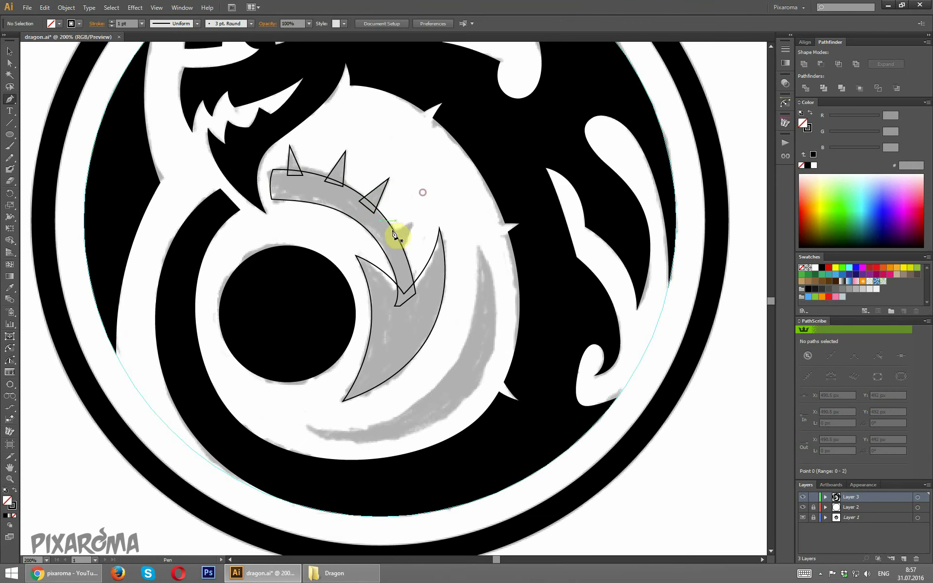
{"action": "mouse_move", "coordinate": [389, 235]}
{"action": "left_mouse_down"}
{"action": "mouse_move", "coordinate": [410, 228]}
{"action": "mouse_move", "coordinate": [399, 256]}
{"action": "left_mouse_up"}
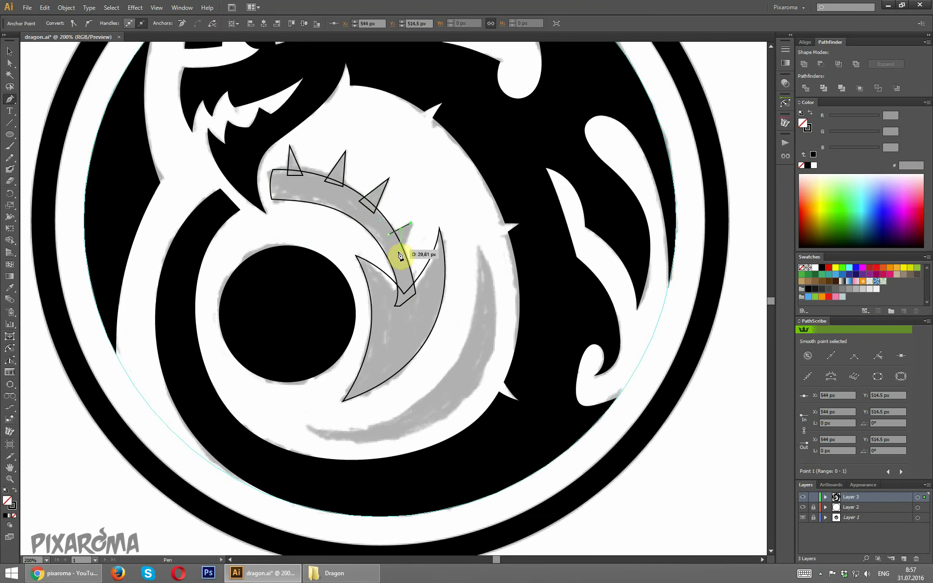
{"action": "left_click", "coordinate": [398, 245]}
{"action": "left_click", "coordinate": [390, 238]}
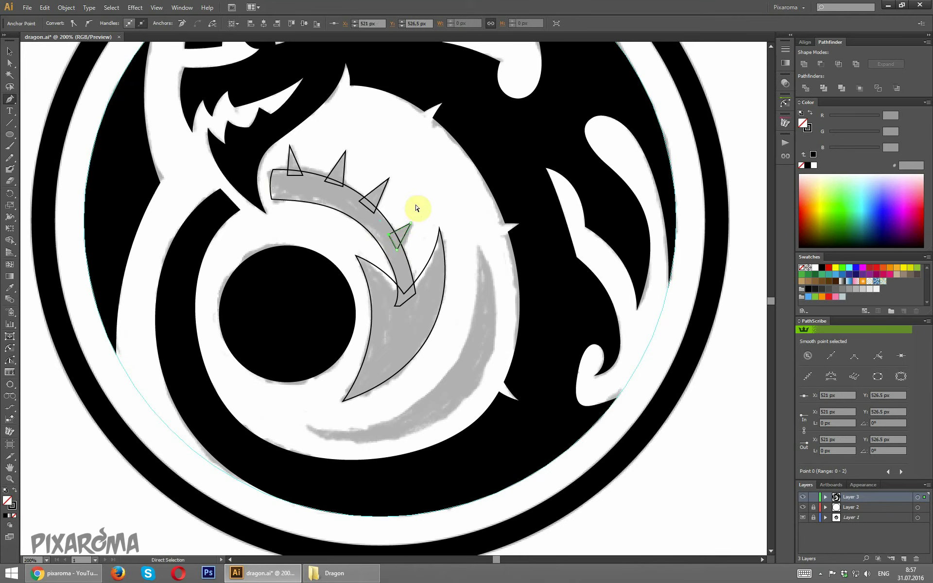
{"action": "left_click", "coordinate": [10, 63]}
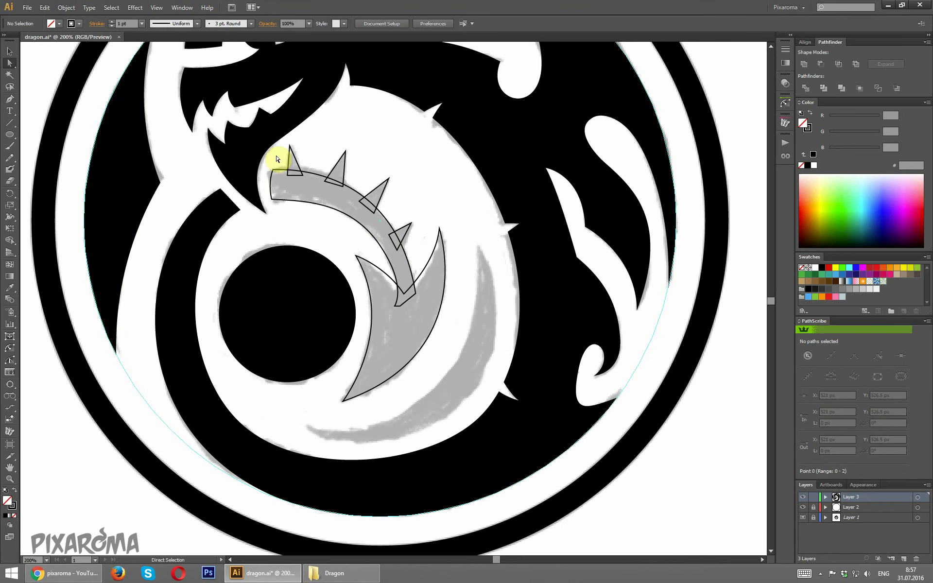
- Unite the hook, four spikes and crescent into one shape with black fill and no stroke
{"action": "mouse_move", "coordinate": [277, 154]}
{"action": "left_mouse_down"}
{"action": "mouse_move", "coordinate": [333, 198]}
{"action": "mouse_move", "coordinate": [403, 225]}
{"action": "left_mouse_up"}
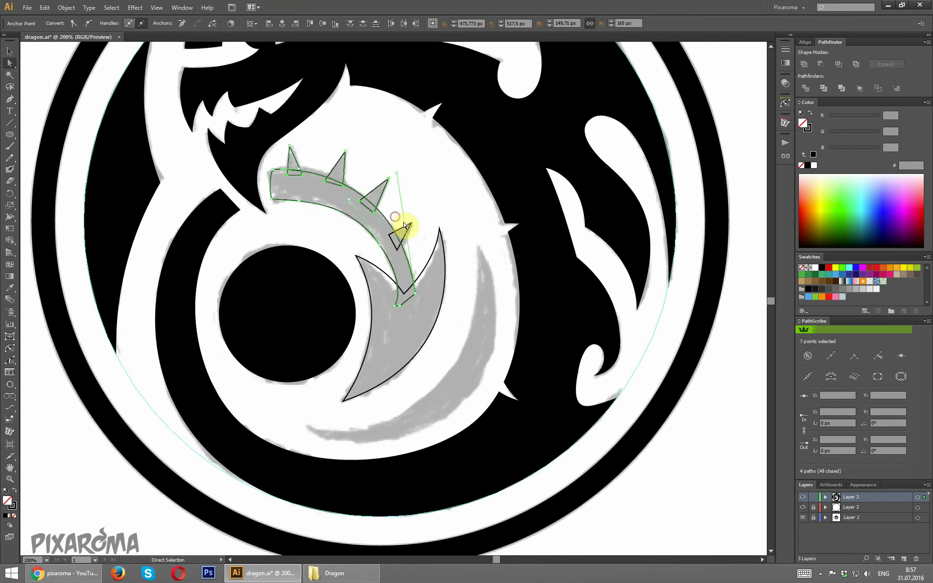
{"action": "left_click", "coordinate": [431, 254], "text": "shift"}
{"action": "left_click", "coordinate": [804, 64]}
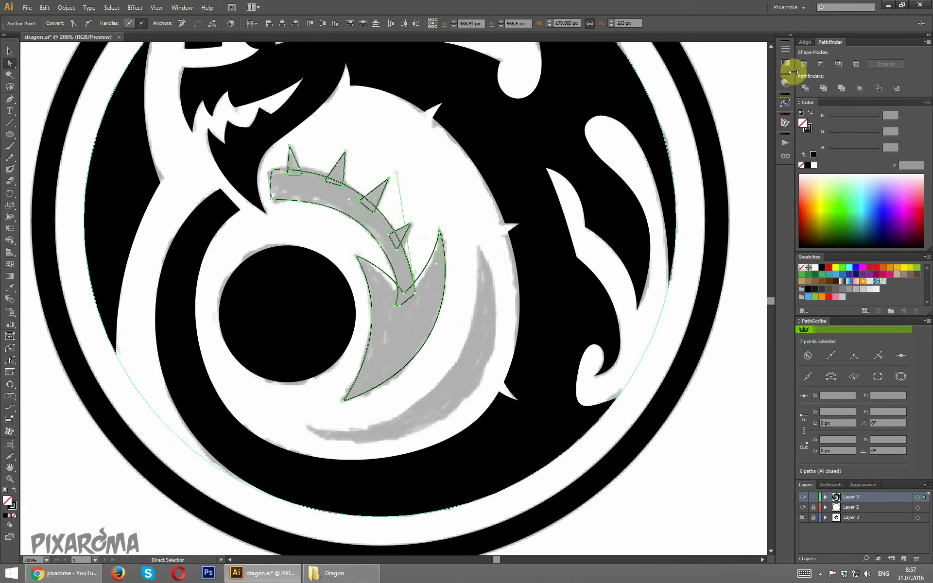
{"action": "key", "text": "shift+x"}
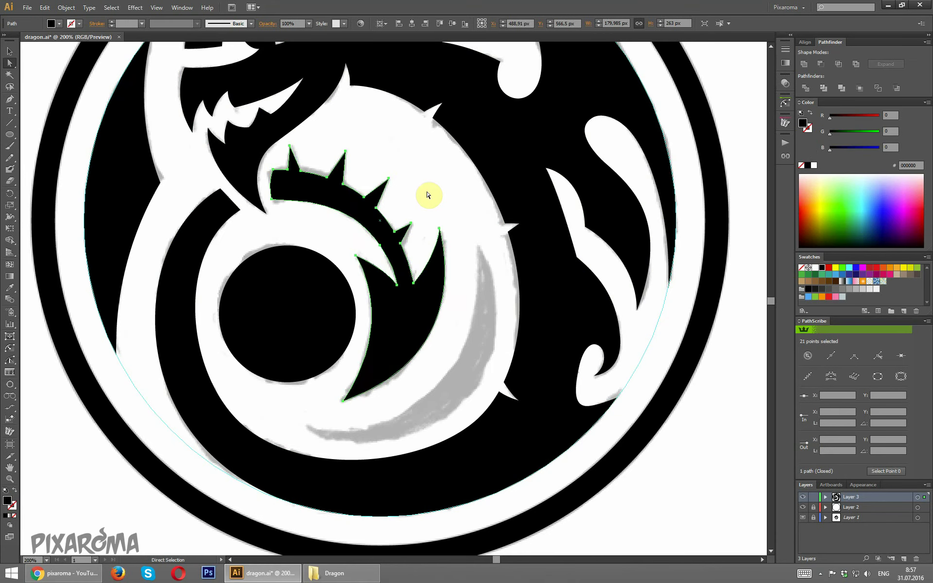
{"action": "left_click", "coordinate": [428, 195]}
{"action": "scroll", "coordinate": [428, 193], "scroll_direction": "down", "scroll_amount": 1}
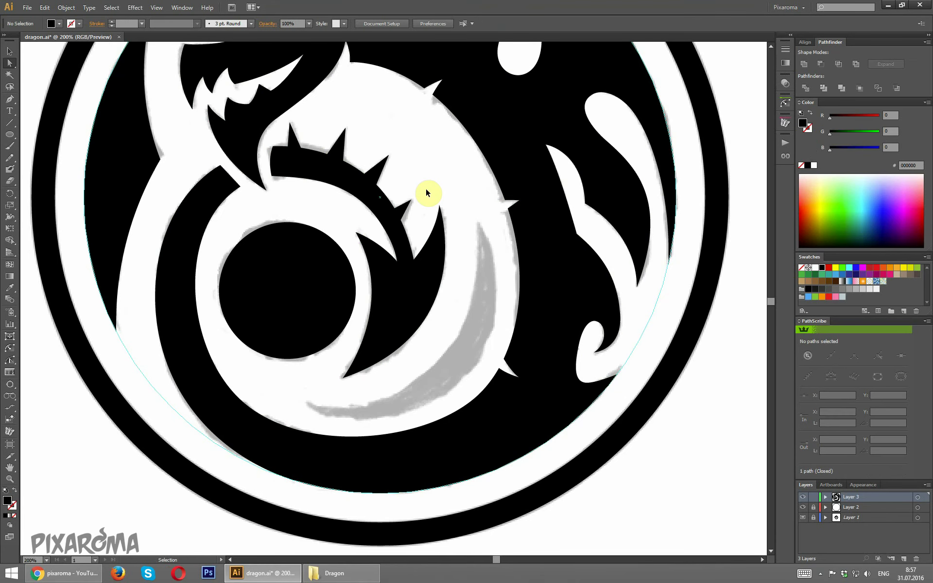
{"action": "scroll", "coordinate": [354, 131], "scroll_direction": "down", "scroll_amount": 1}
{"action": "scroll", "coordinate": [353, 124], "scroll_direction": "down", "scroll_amount": 1}
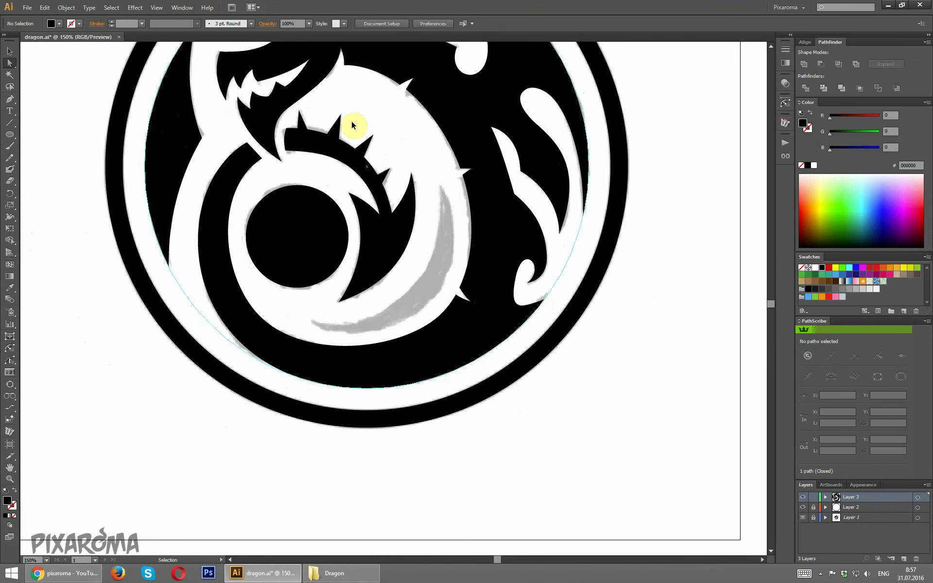
{"action": "scroll", "coordinate": [353, 125], "scroll_direction": "down", "scroll_amount": 1}
{"action": "scroll", "coordinate": [353, 125], "scroll_direction": "up", "scroll_amount": 2}
- Pen-trace a closed crescent over the grey sweep along the dragon's inner tail
{"action": "left_click", "coordinate": [10, 100]}
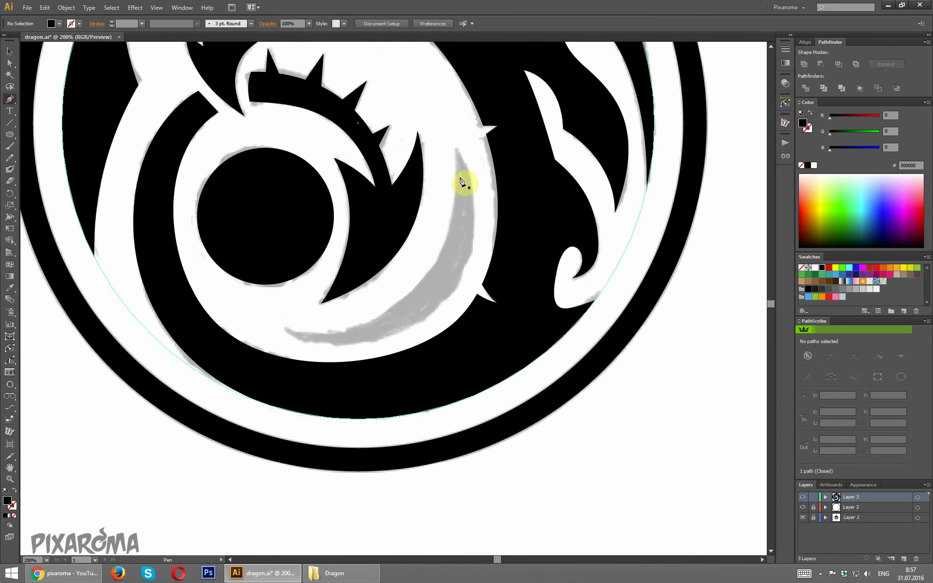
{"action": "left_click", "coordinate": [453, 147]}
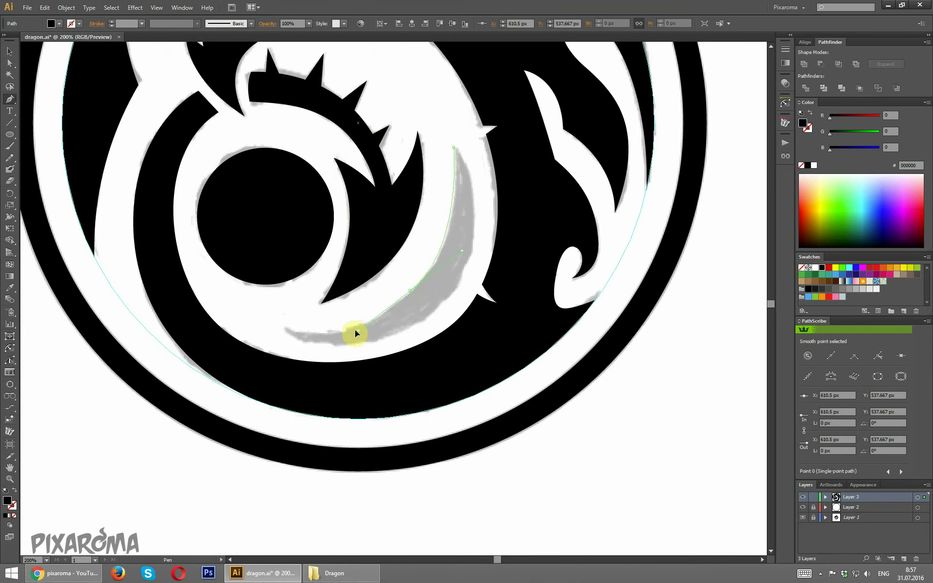
{"action": "left_click", "coordinate": [283, 327]}
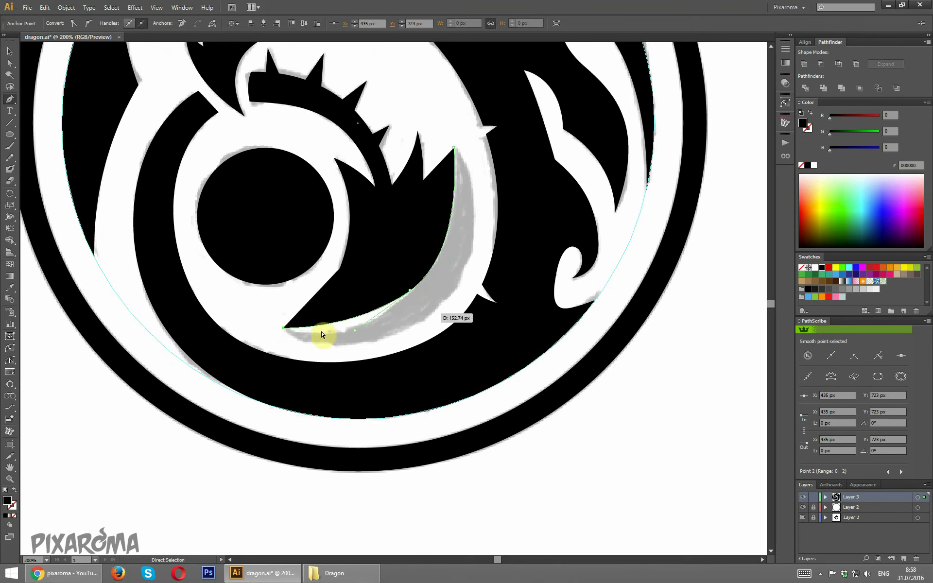
{"action": "key", "text": "ctrl+z"}
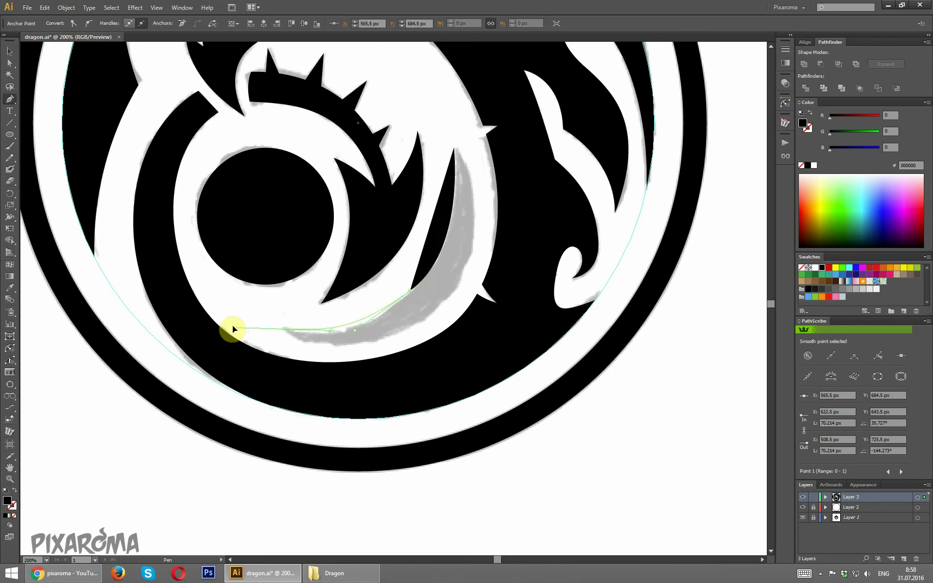
{"action": "left_click_drag", "start_coordinate": [283, 328], "coordinate": [232, 325]}
{"action": "key", "text": "/"}
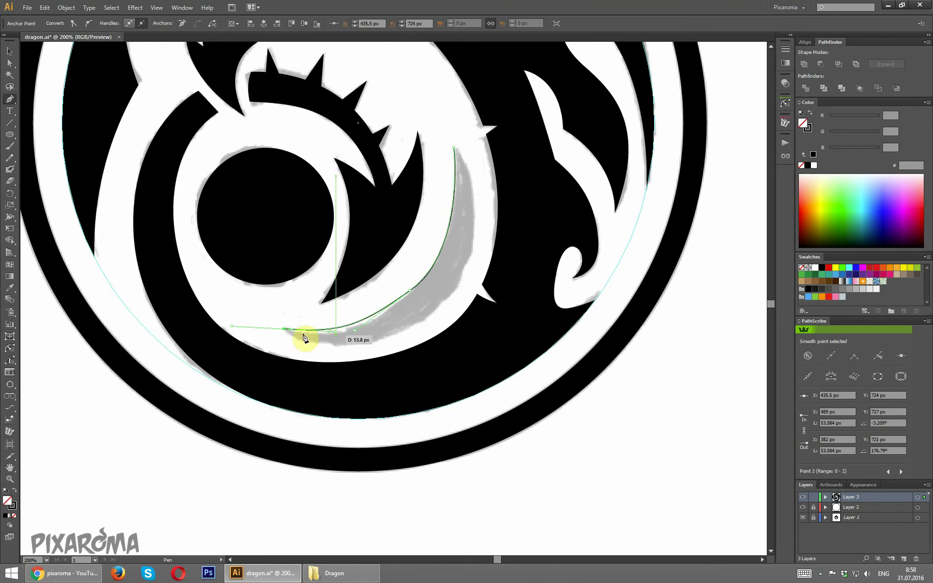
{"action": "left_click", "coordinate": [283, 328]}
{"action": "left_click_drag", "start_coordinate": [453, 290], "coordinate": [530, 209]}
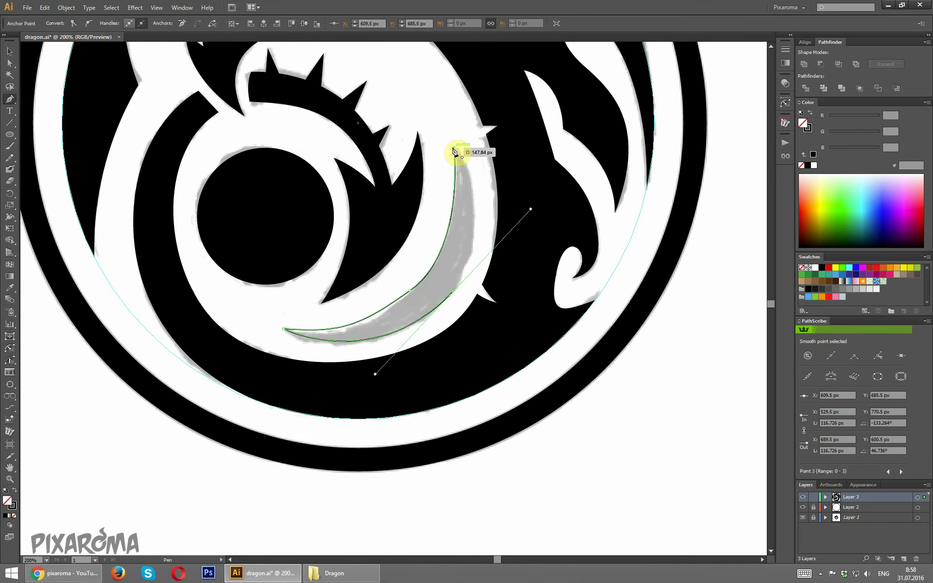
{"action": "left_click", "coordinate": [453, 147]}
- Smooth the crescent's curve by adjusting handles, deleting an extra anchor and converting another
{"action": "left_click", "coordinate": [10, 63]}
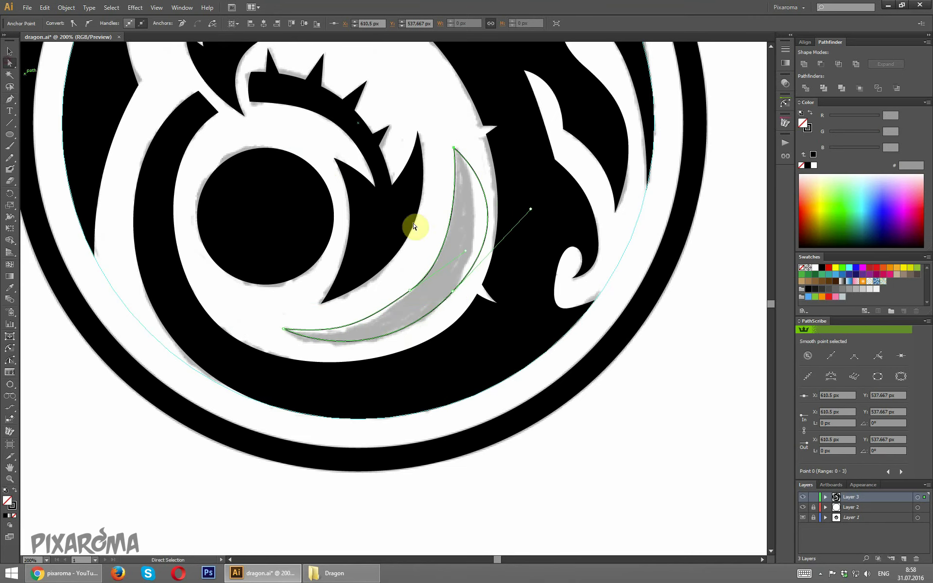
{"action": "left_click_drag", "start_coordinate": [531, 209], "coordinate": [503, 230]}
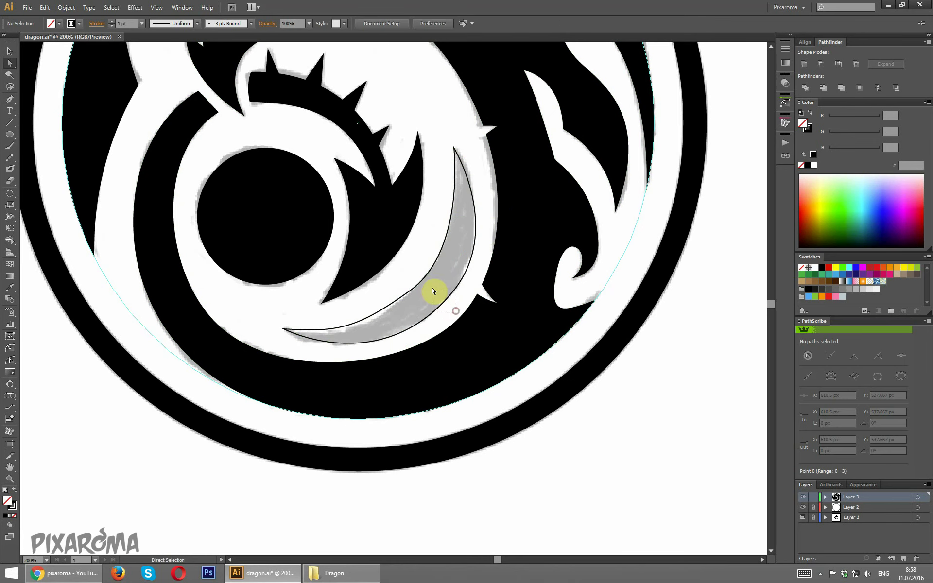
{"action": "left_click", "coordinate": [433, 292]}
{"action": "left_click", "coordinate": [645, 408]}
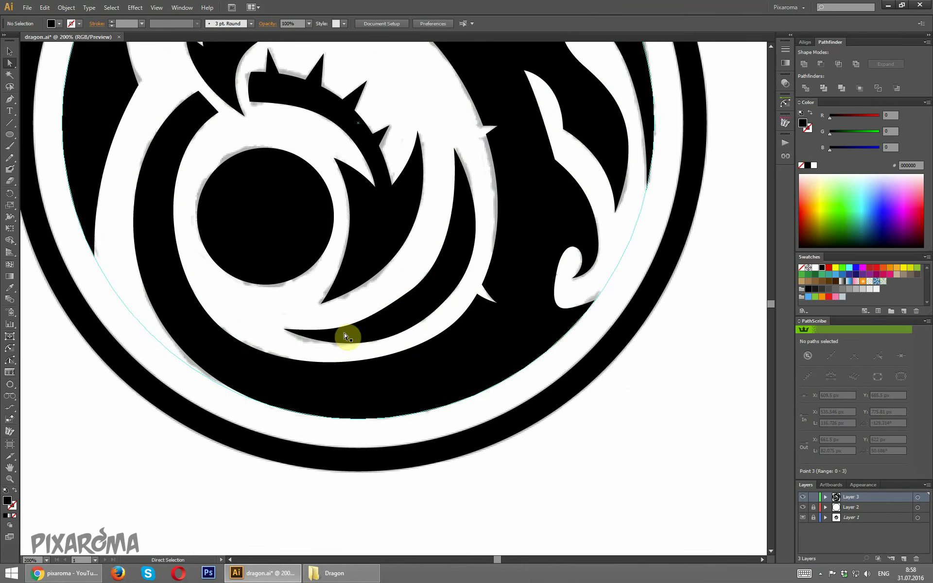
{"action": "left_click", "coordinate": [285, 331]}
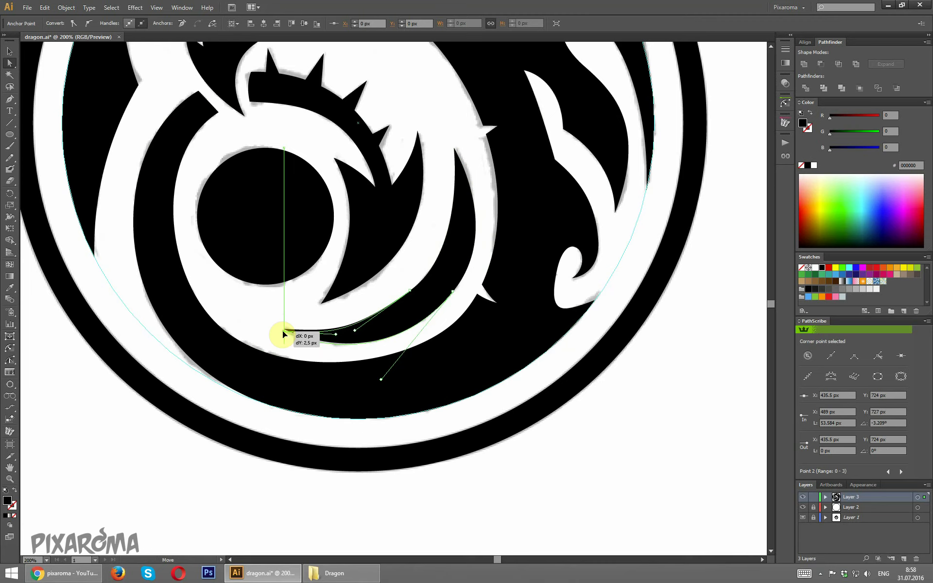
{"action": "left_click", "coordinate": [411, 292]}
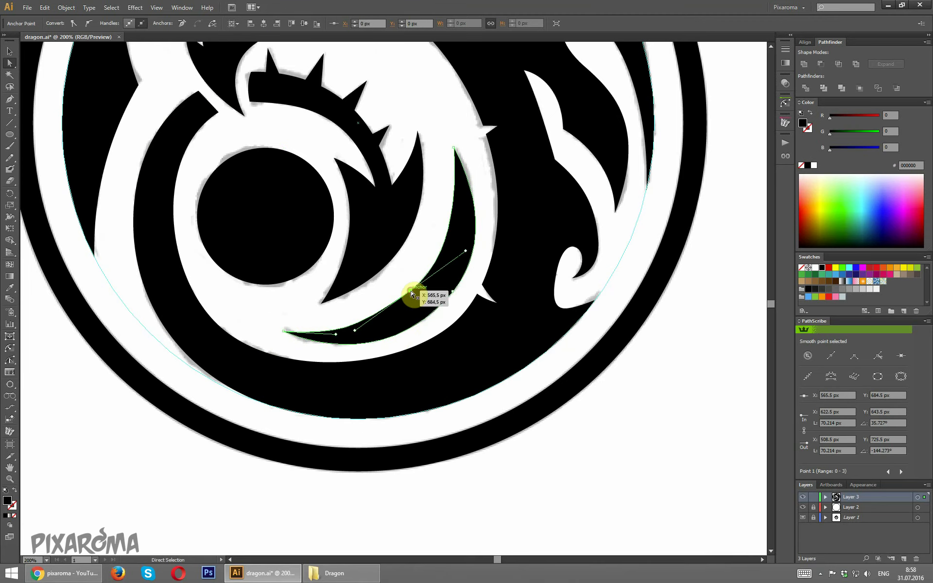
{"action": "left_click", "coordinate": [900, 355]}
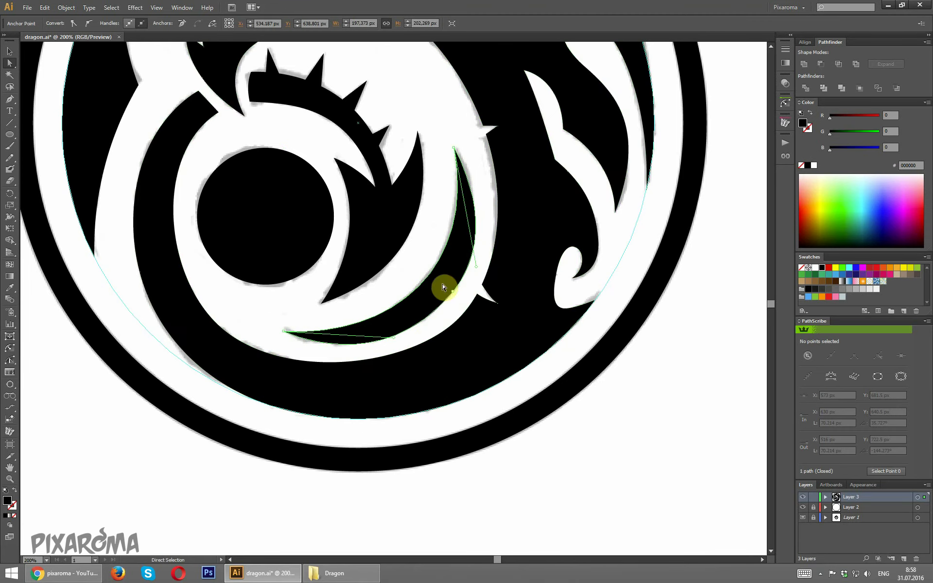
{"action": "left_click", "coordinate": [488, 287]}
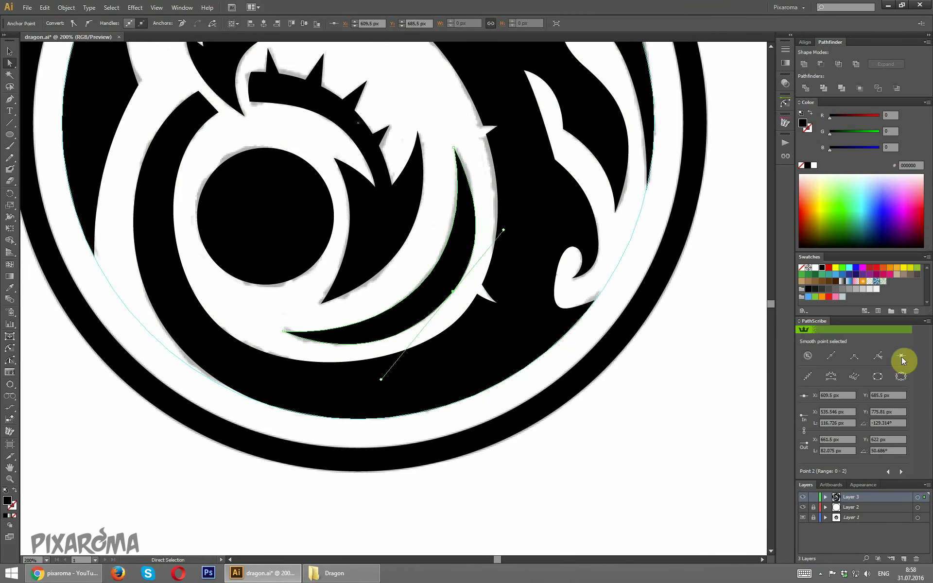
{"action": "left_click", "coordinate": [887, 354]}
{"action": "left_click", "coordinate": [693, 436]}
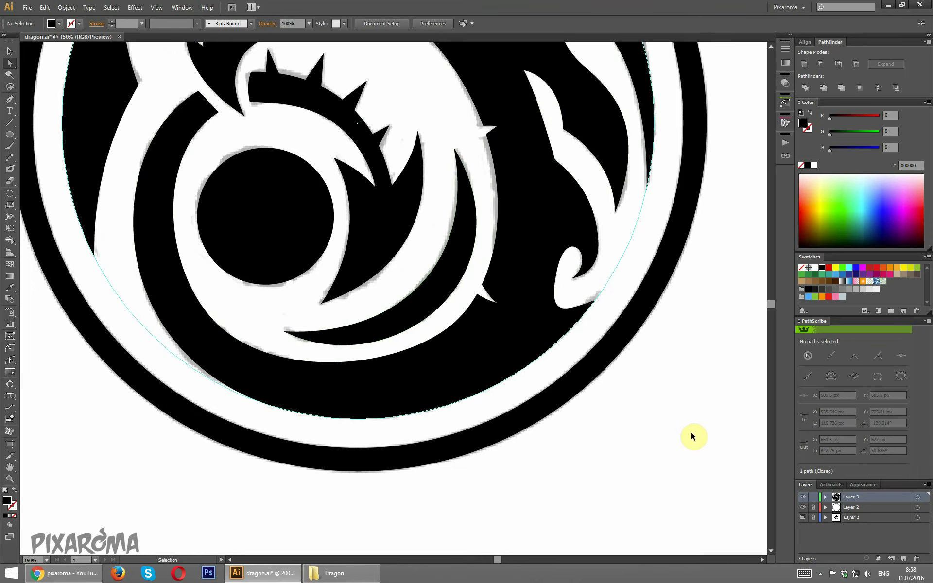
{"action": "key", "text": "ctrl+minus"}
{"action": "key", "text": "ctrl+minus"}
{"action": "key", "text": "ctrl+minus"}
- Fit the artboard in view, expand Layer 2 and select the outer ring's circle path
{"action": "key", "text": "ctrl+plus"}
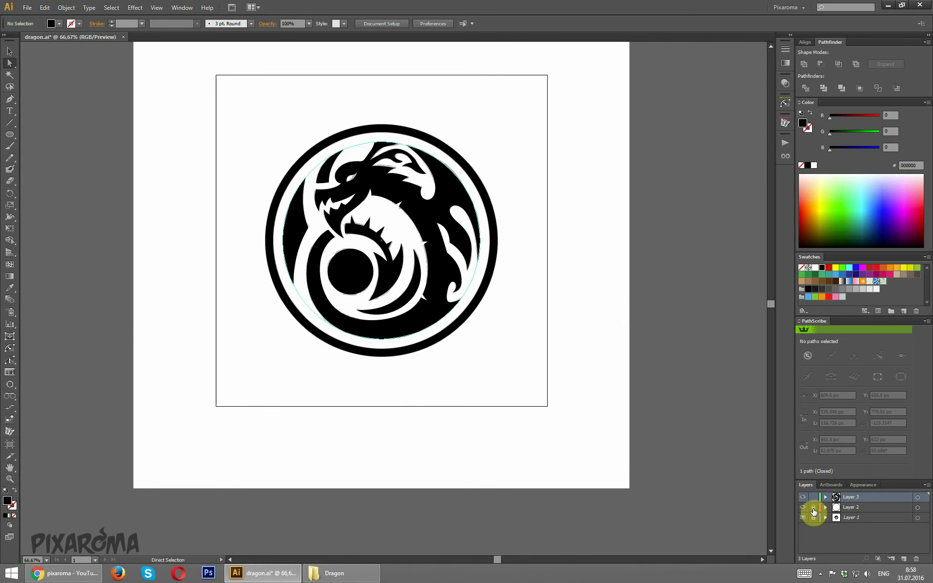
{"action": "left_click", "coordinate": [824, 507]}
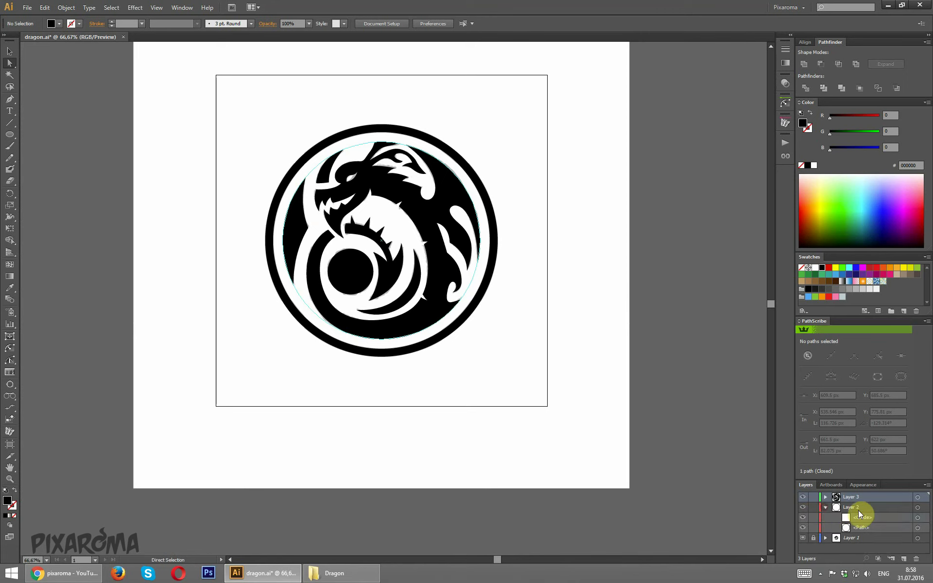
{"action": "mouse_move", "coordinate": [870, 522]}
{"action": "left_mouse_down"}
{"action": "mouse_move", "coordinate": [920, 573]}
{"action": "mouse_move", "coordinate": [915, 559]}
{"action": "left_mouse_up"}
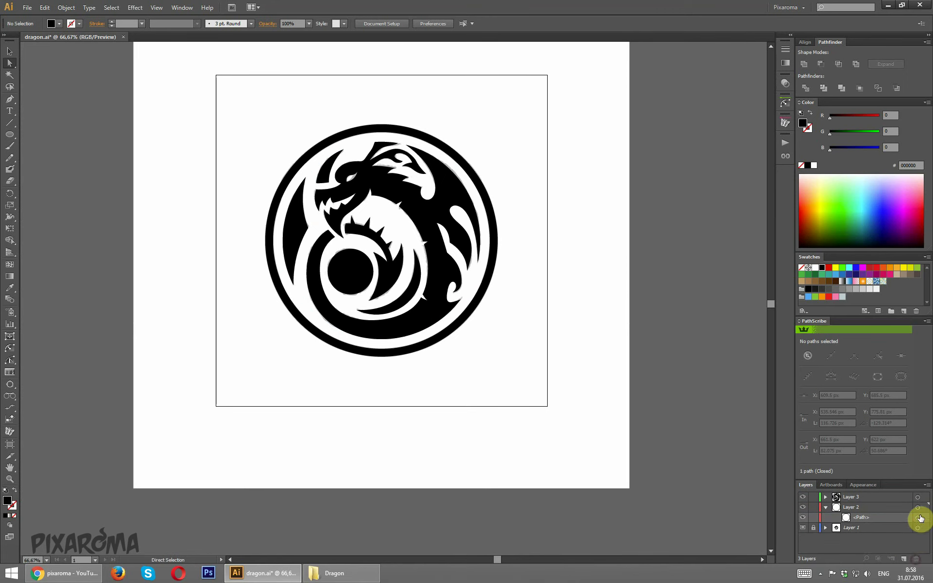
{"action": "left_click", "coordinate": [917, 518]}
- Expand the outer ring's stroke into filled shapes with Object > Expand
{"action": "left_click", "coordinate": [66, 7]}
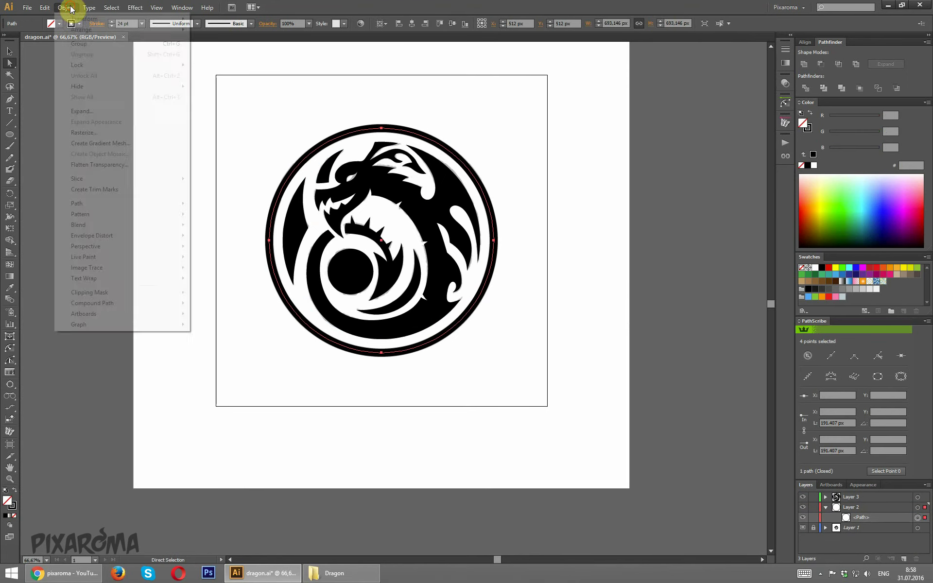
{"action": "left_click", "coordinate": [82, 110]}
{"action": "left_click", "coordinate": [293, 241]}
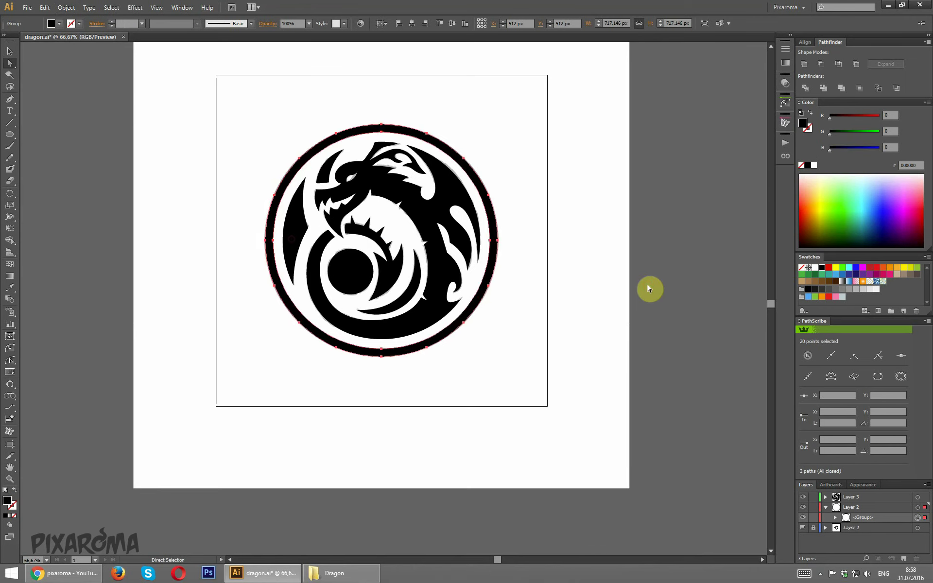
{"action": "left_click", "coordinate": [653, 279]}
- Hide the grey template Layer 1 and move the ring's compound path into Layer 3
{"action": "left_click", "coordinate": [802, 527]}
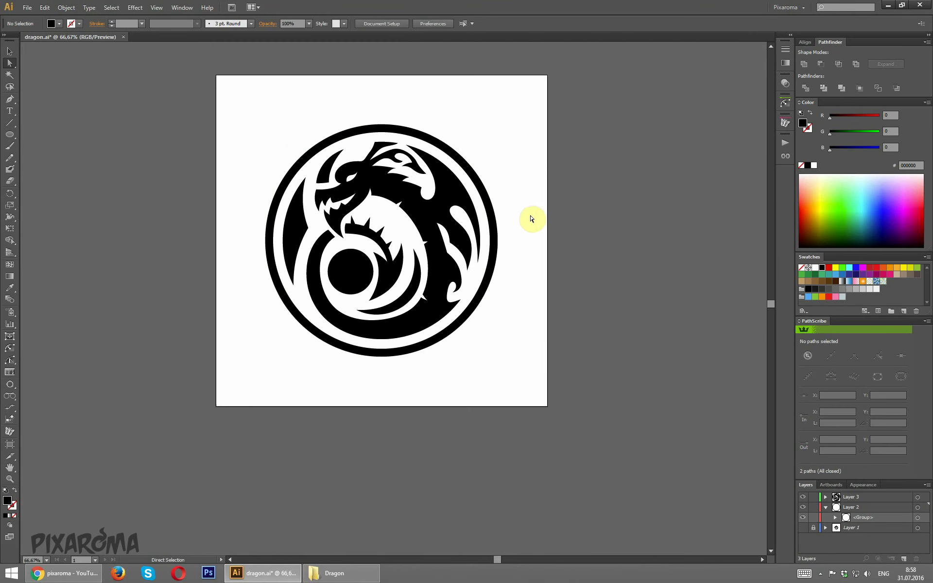
{"action": "key", "text": "ctrl+plus"}
{"action": "key", "text": "ctrl+plus"}
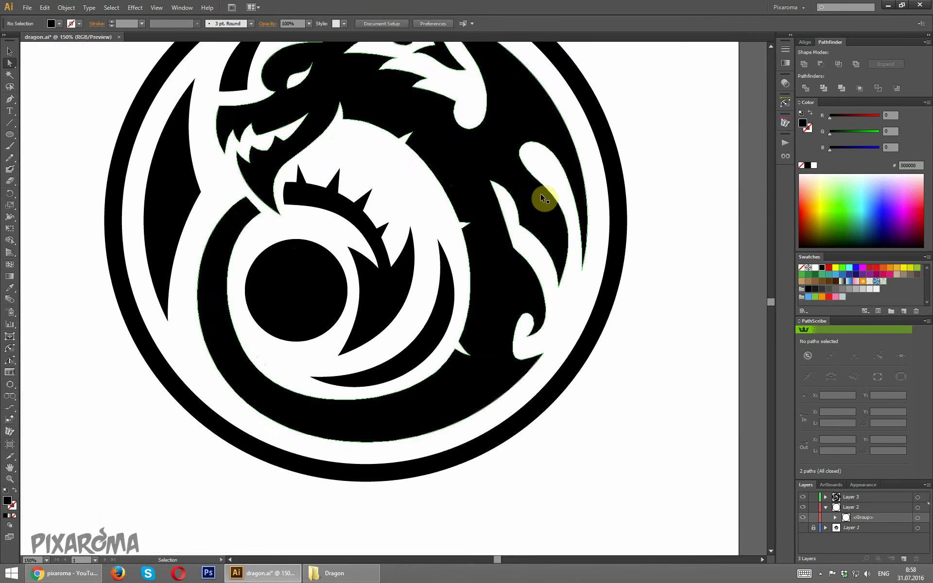
{"action": "key", "text": "ctrl+minus"}
{"action": "scroll", "coordinate": [543, 194], "scroll_direction": "up", "scroll_amount": 1}
{"action": "scroll", "coordinate": [545, 194], "scroll_direction": "up", "scroll_amount": 1}
{"action": "scroll", "coordinate": [547, 195], "scroll_direction": "down", "scroll_amount": 1}
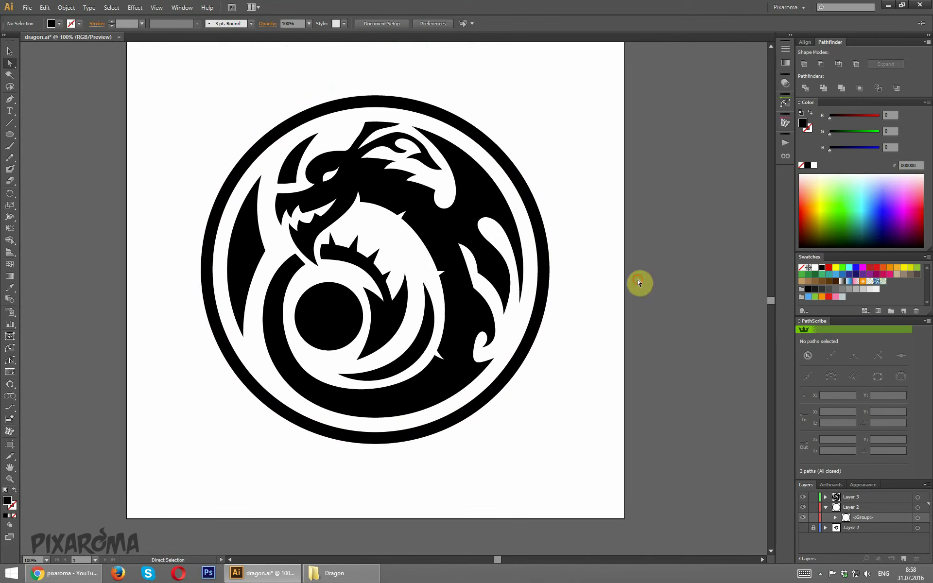
{"action": "left_click", "coordinate": [835, 518]}
{"action": "mouse_move", "coordinate": [881, 528]}
{"action": "left_mouse_down"}
{"action": "mouse_move", "coordinate": [882, 497]}
{"action": "mouse_move", "coordinate": [849, 500]}
{"action": "left_mouse_up"}
{"action": "left_click", "coordinate": [825, 497]}
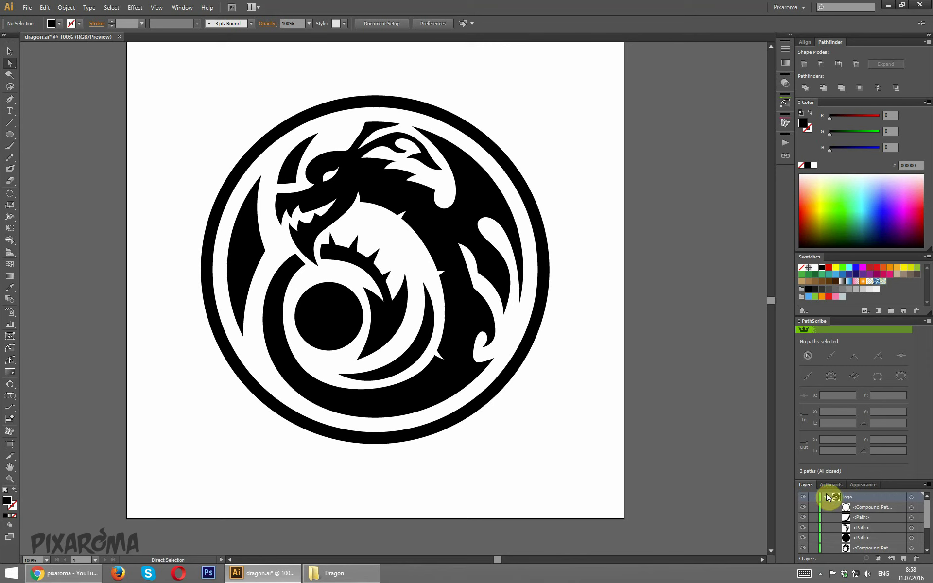
- Delete the leftover Layer 2 and the template Layer 1
{"action": "left_click", "coordinate": [826, 496]}
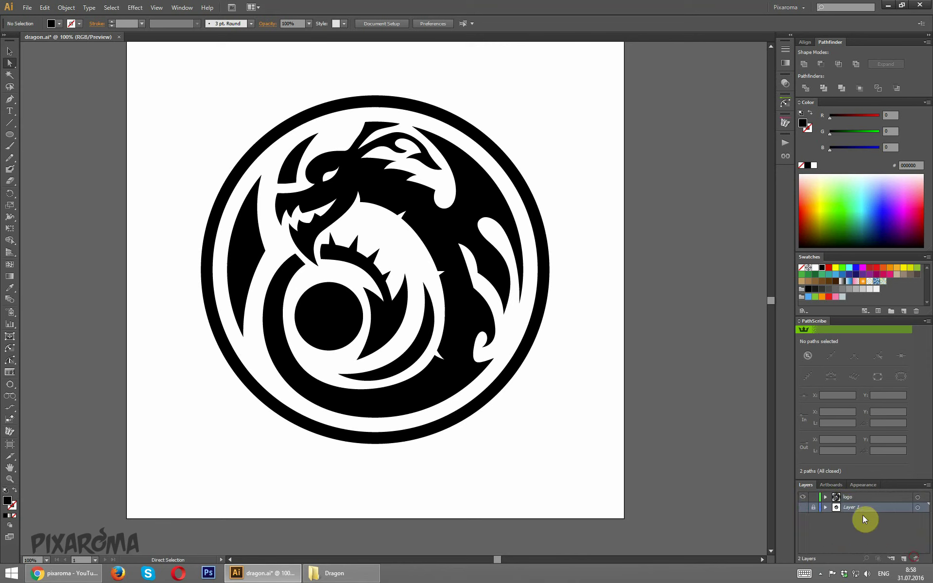
{"action": "left_click_drag", "start_coordinate": [865, 507], "coordinate": [915, 558]}
{"action": "left_click", "coordinate": [826, 497]}
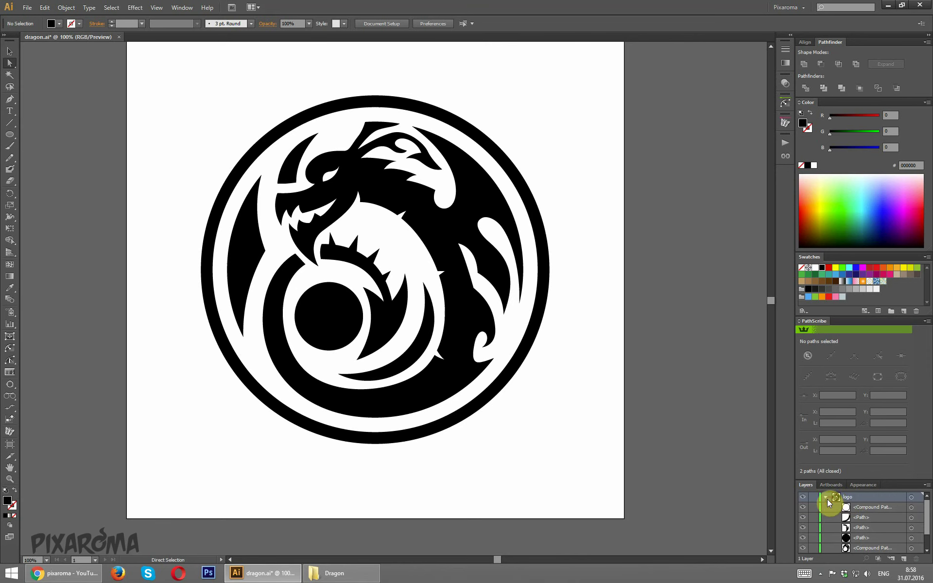
{"action": "scroll", "coordinate": [914, 507], "scroll_direction": "down", "scroll_amount": 2}
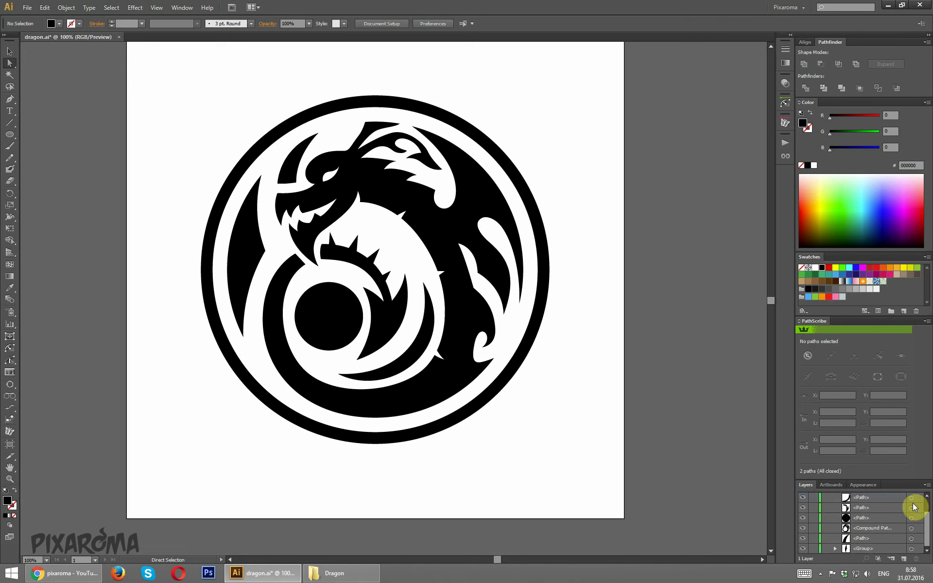
{"action": "scroll", "coordinate": [913, 507], "scroll_direction": "up", "scroll_amount": 2}
- Group all logo artwork except the small black circle, which stays a separate visible path
{"action": "mouse_move", "coordinate": [867, 537]}
{"action": "left_mouse_down"}
{"action": "mouse_move", "coordinate": [866, 507]}
{"action": "mouse_move", "coordinate": [802, 509]}
{"action": "left_mouse_up"}
{"action": "left_click", "coordinate": [803, 506]}
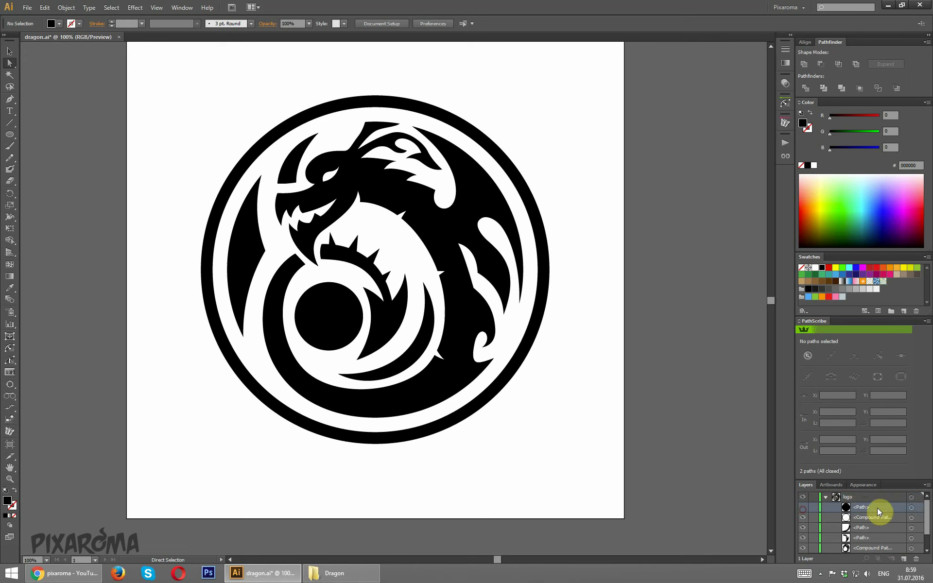
{"action": "left_click", "coordinate": [911, 517]}
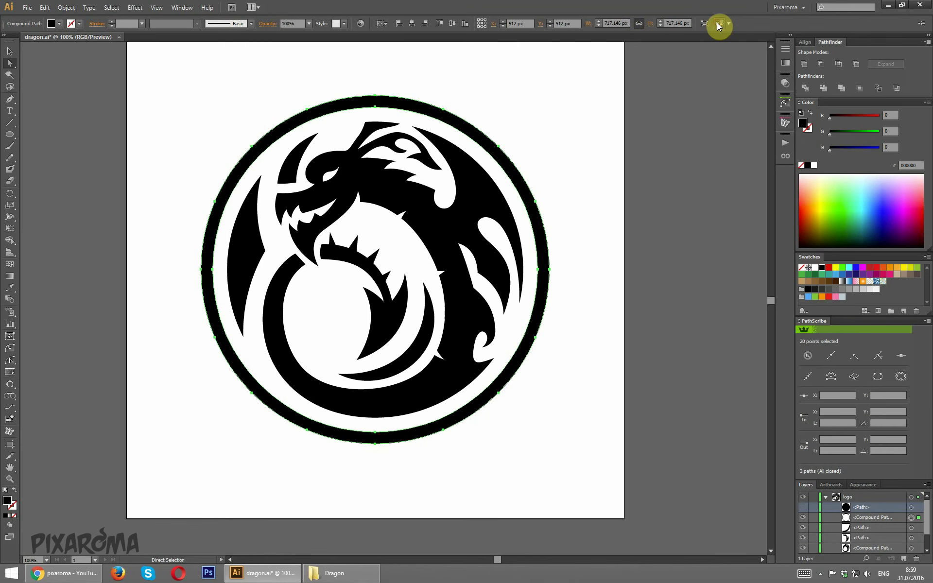
{"action": "left_click", "coordinate": [718, 23]}
{"action": "key", "text": "ctrl+g"}
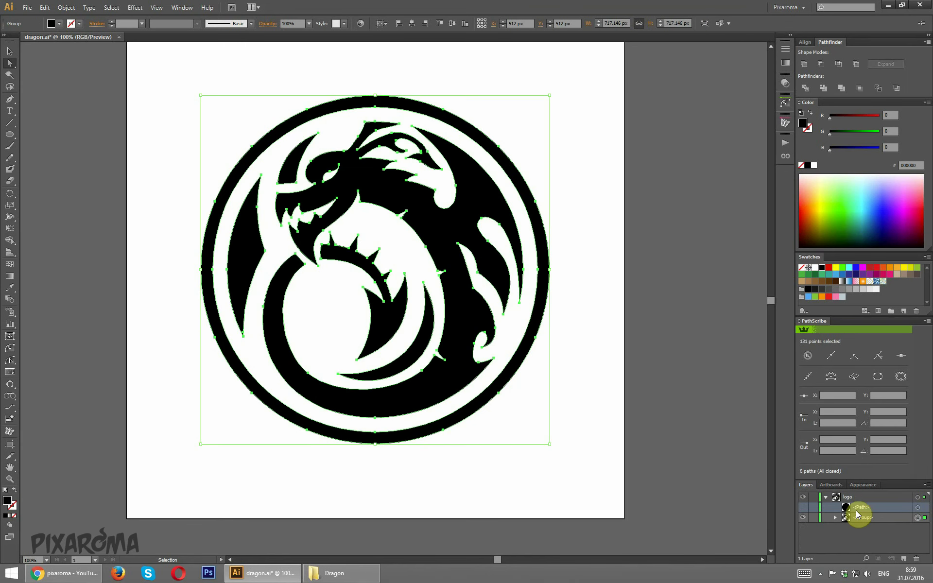
{"action": "left_click", "coordinate": [803, 507]}
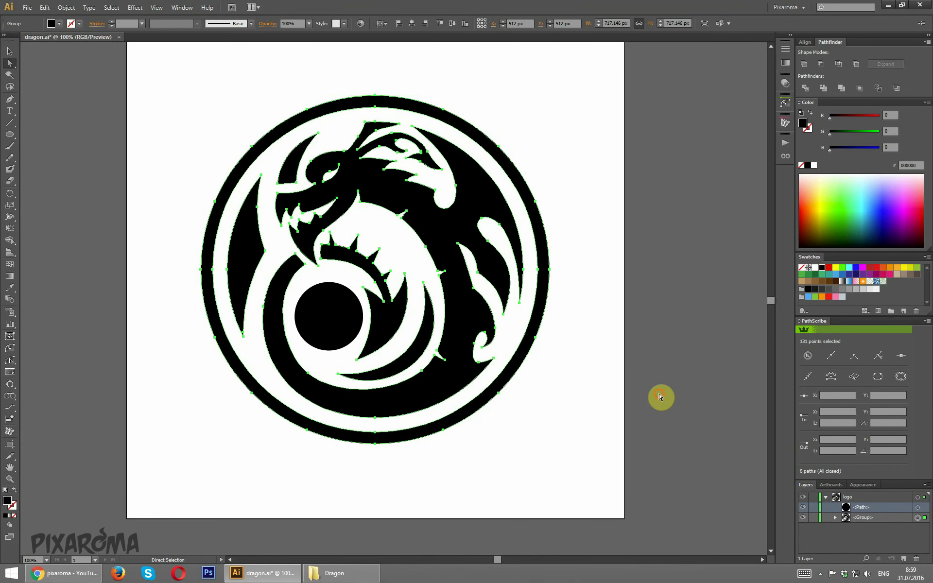
{"action": "left_click", "coordinate": [660, 391]}
{"action": "key", "text": "ctrl+plus"}
- Paste a copy of the small black circle in back and scale it down to about 99 px
{"action": "left_click", "coordinate": [10, 51]}
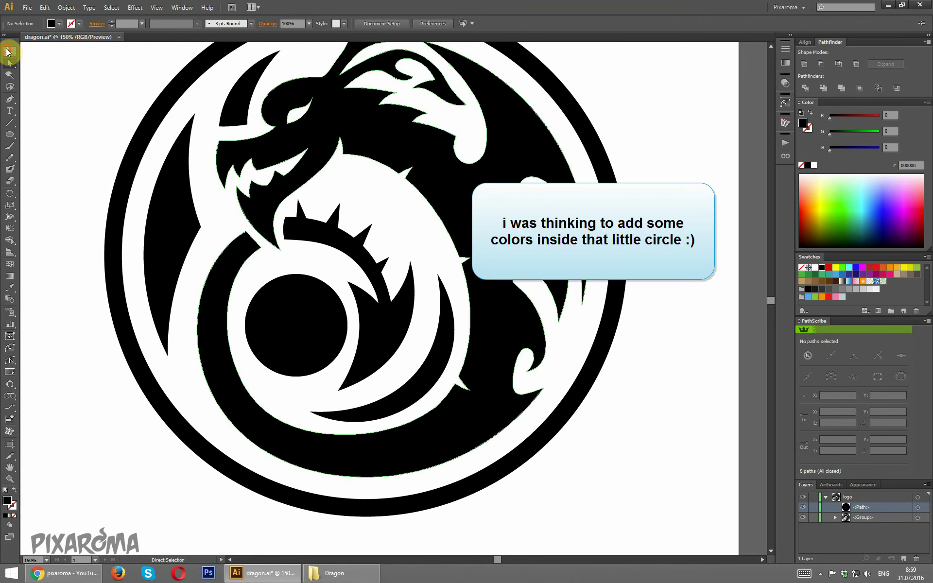
{"action": "left_click", "coordinate": [284, 322]}
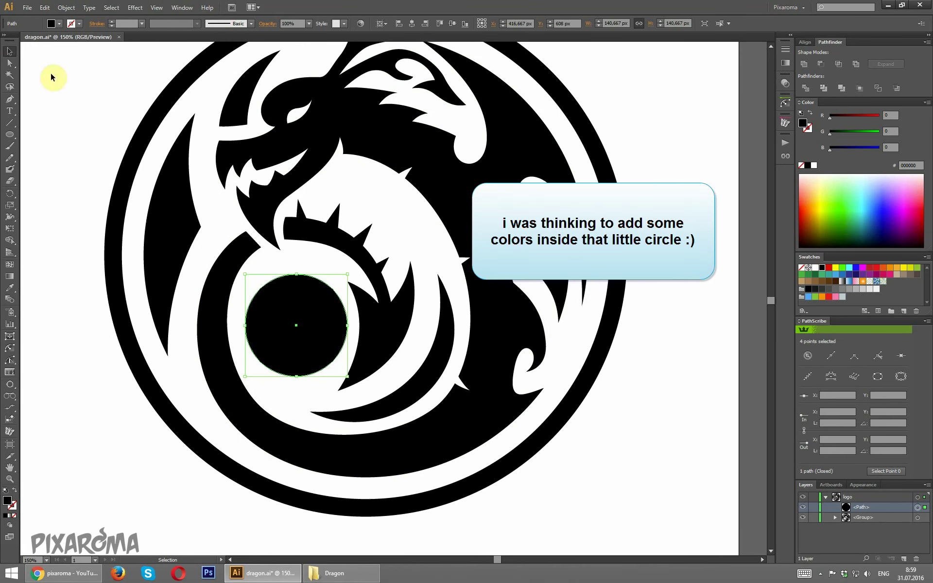
{"action": "left_click", "coordinate": [44, 7]}
{"action": "left_click", "coordinate": [60, 54]}
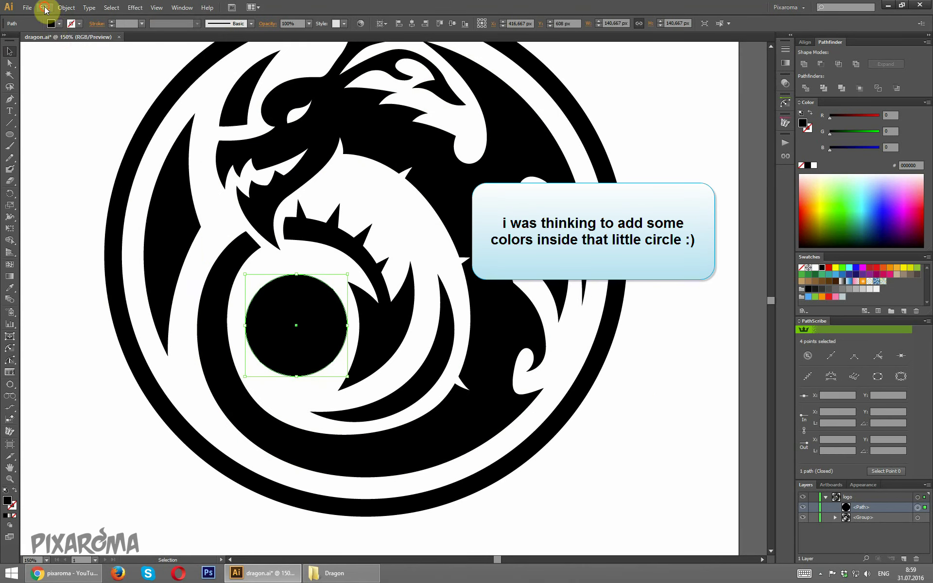
{"action": "left_click", "coordinate": [44, 8]}
{"action": "left_click", "coordinate": [81, 86]}
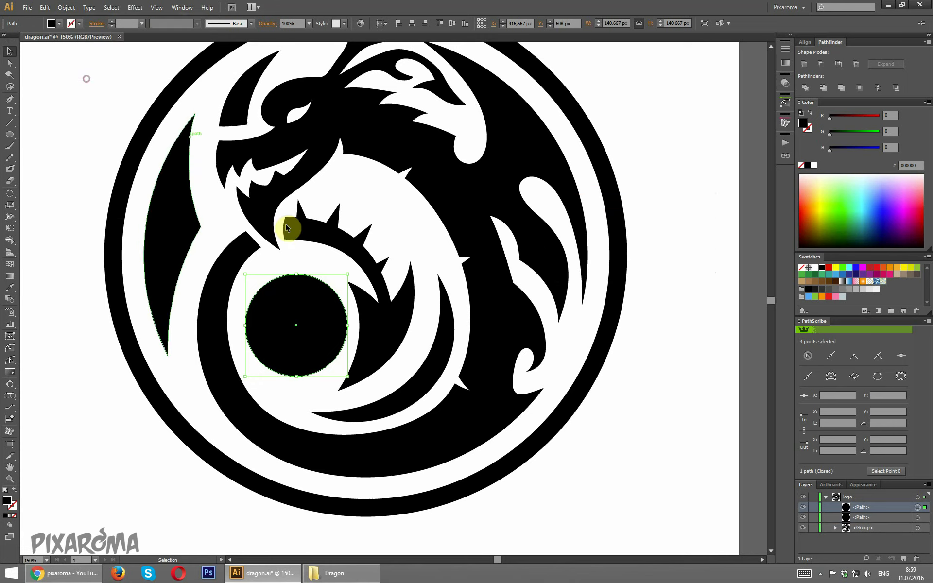
{"action": "left_click_drag", "start_coordinate": [349, 275], "coordinate": [333, 284]}
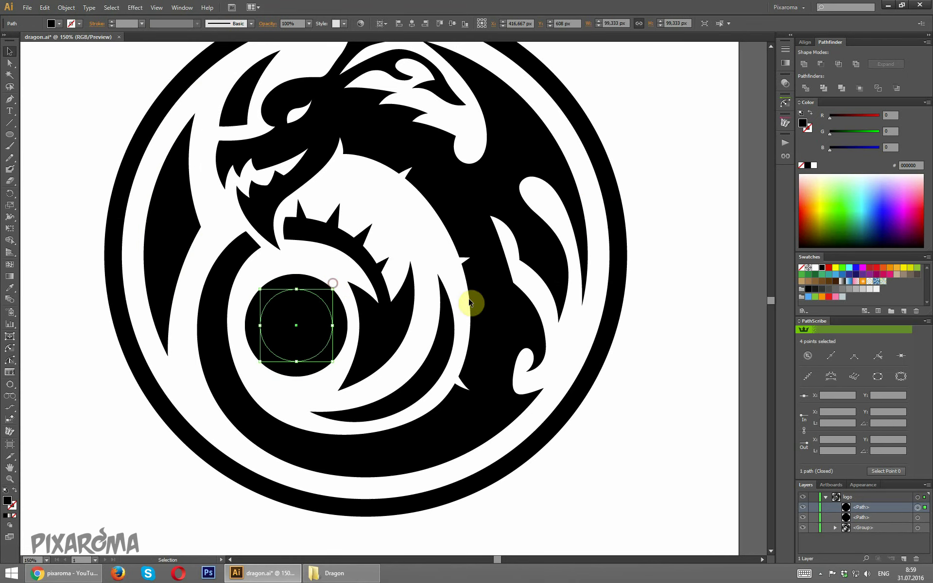
- Fill the smaller circle copy with dark red
{"action": "left_click", "coordinate": [870, 268]}
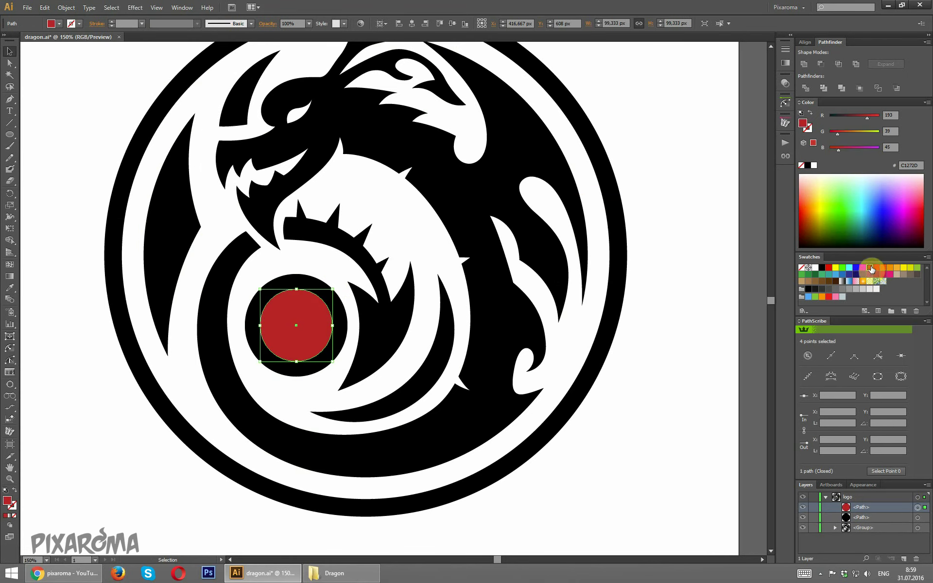
{"action": "left_click", "coordinate": [667, 382]}
{"action": "left_click", "coordinate": [306, 325]}
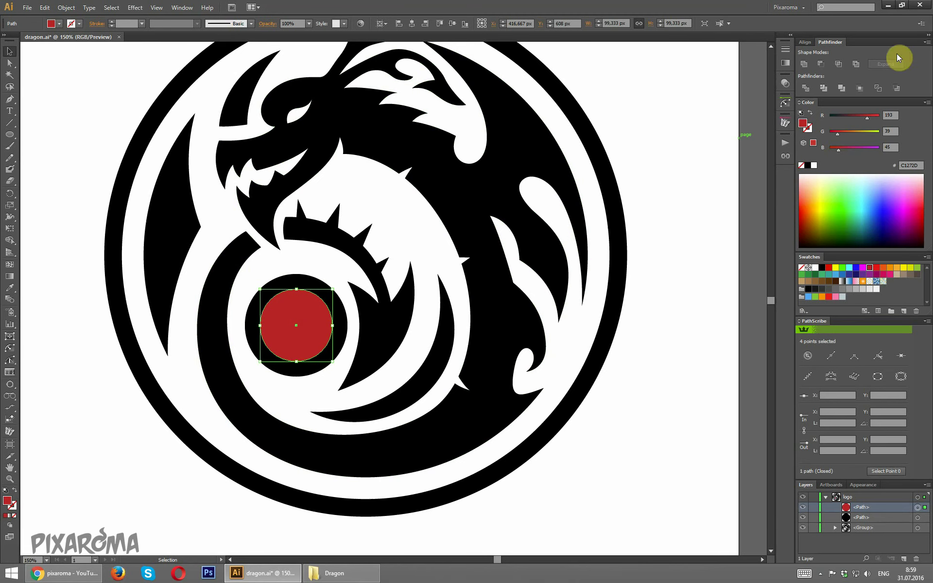
{"action": "left_click", "coordinate": [786, 63]}
- Give the orb a radial gradient with a dark red outer and orange-red inner stop
{"action": "left_click", "coordinate": [665, 58]}
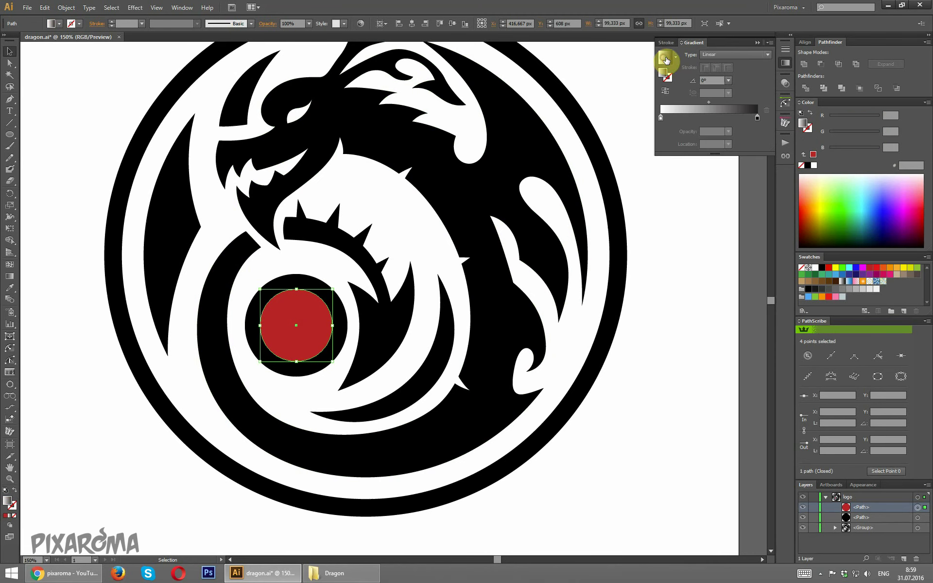
{"action": "left_click", "coordinate": [724, 58]}
{"action": "left_click", "coordinate": [727, 74]}
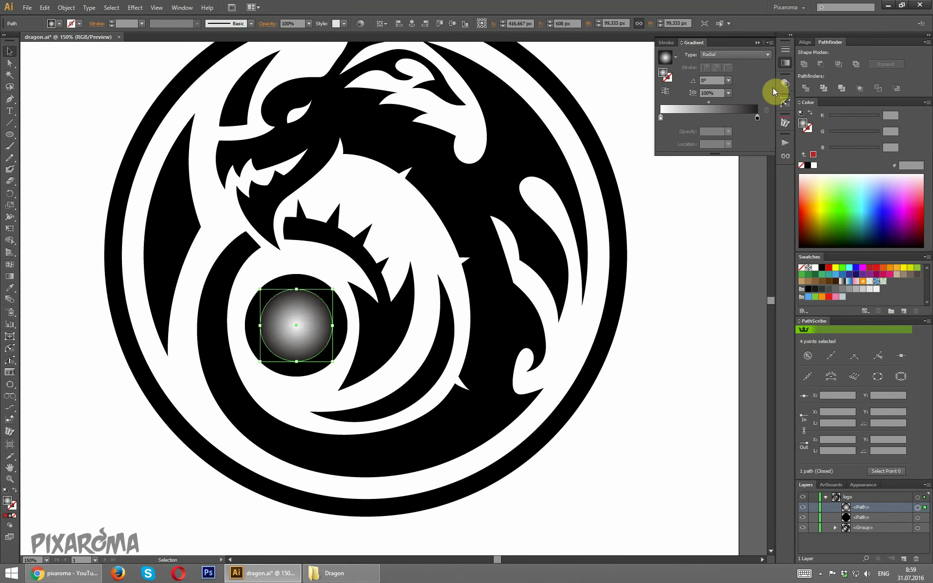
{"action": "left_click_drag", "start_coordinate": [869, 267], "coordinate": [755, 117]}
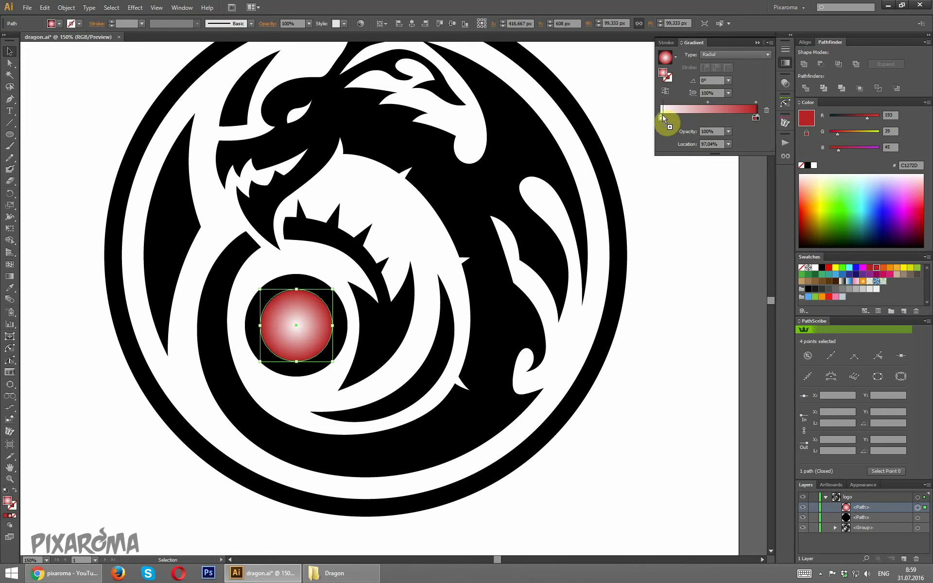
{"action": "left_click_drag", "start_coordinate": [660, 120], "coordinate": [660, 119]}
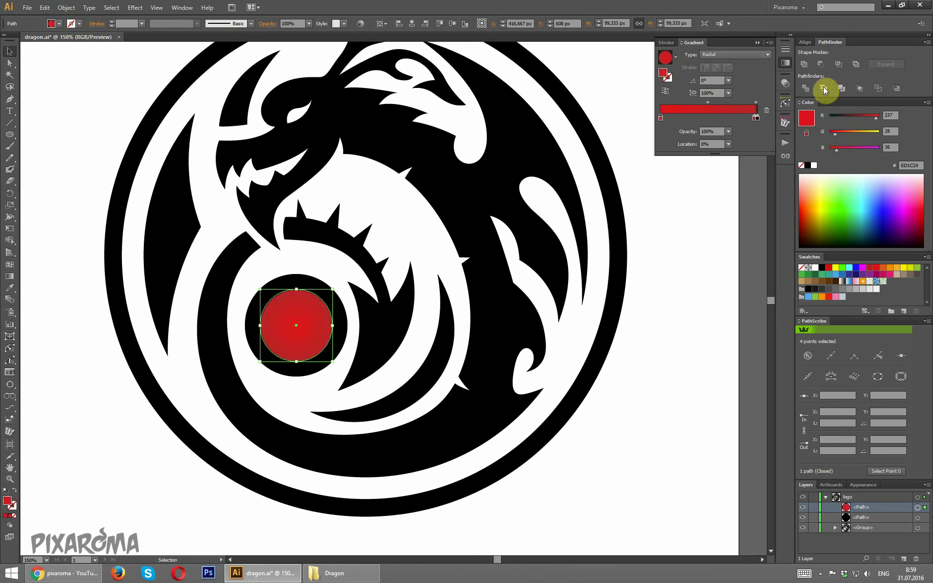
{"action": "right_click", "coordinate": [884, 127]}
{"action": "left_click", "coordinate": [874, 140]}
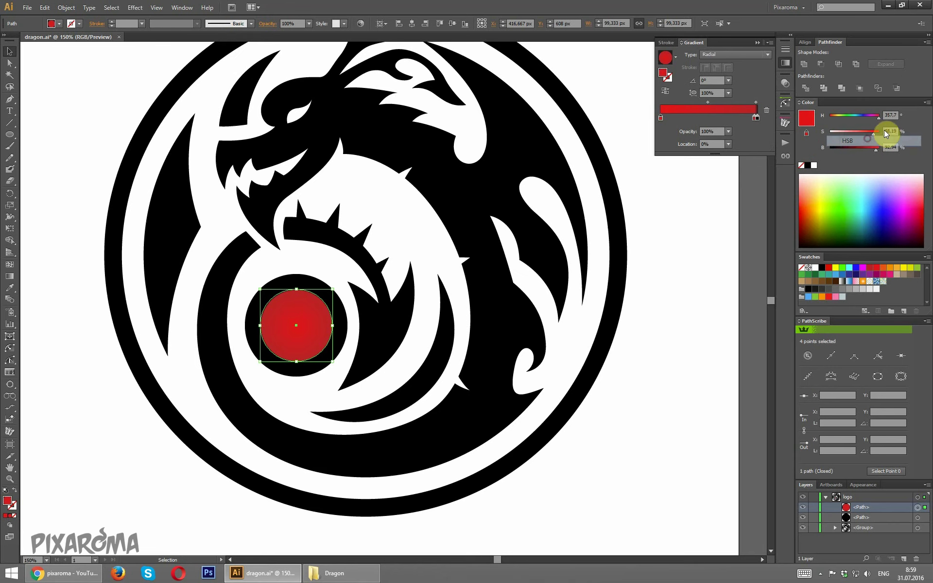
{"action": "left_click_drag", "start_coordinate": [871, 130], "coordinate": [829, 118]}
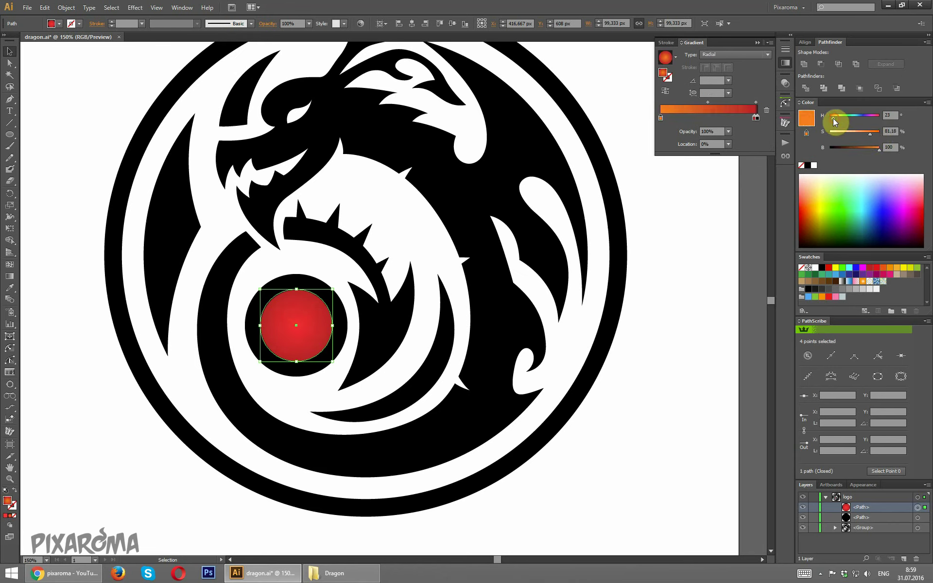
{"action": "left_click", "coordinate": [829, 117]}
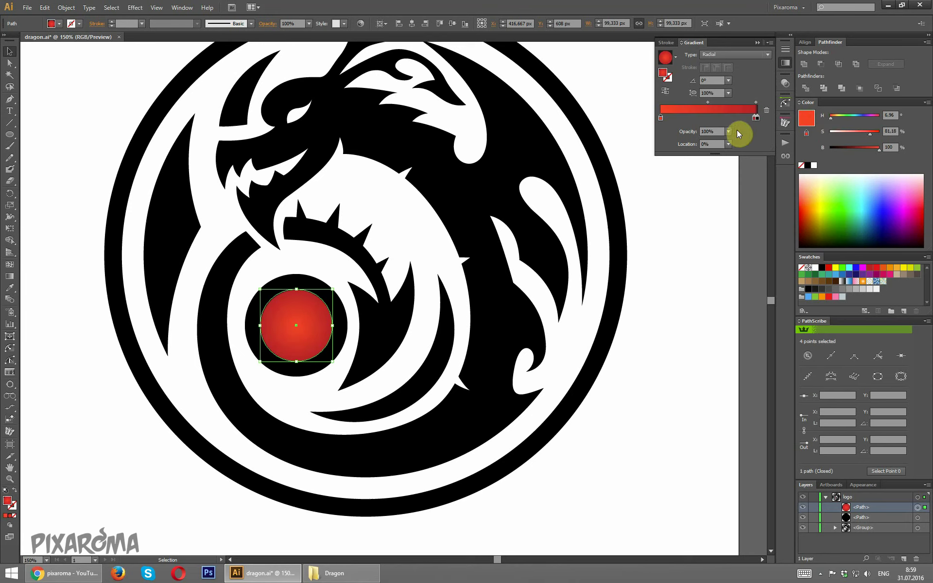
- Add a middle gradient stop, set the dark stop to 91.63%, and shift the bright centre upward
{"action": "left_click_drag", "start_coordinate": [753, 116], "coordinate": [750, 117]}
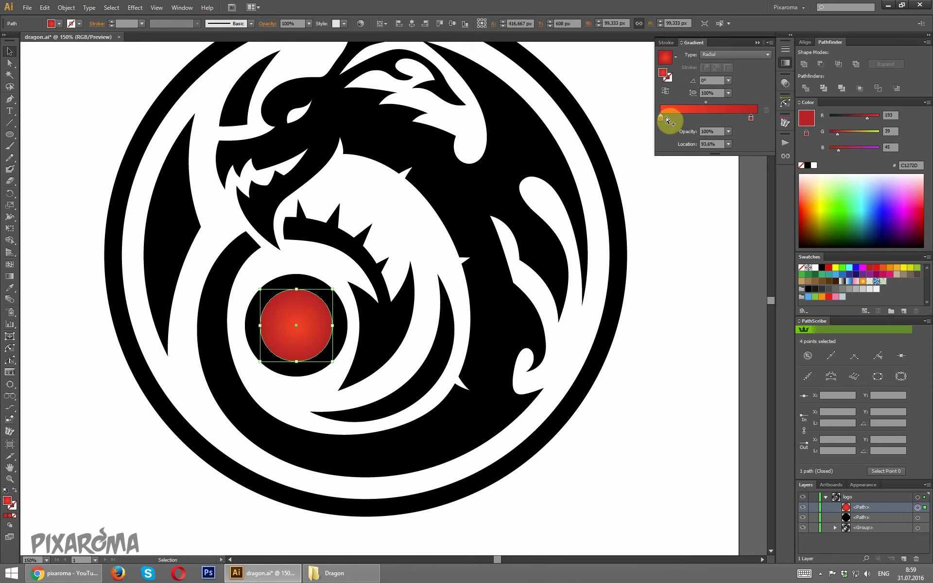
{"action": "left_click_drag", "start_coordinate": [661, 119], "coordinate": [709, 118]}
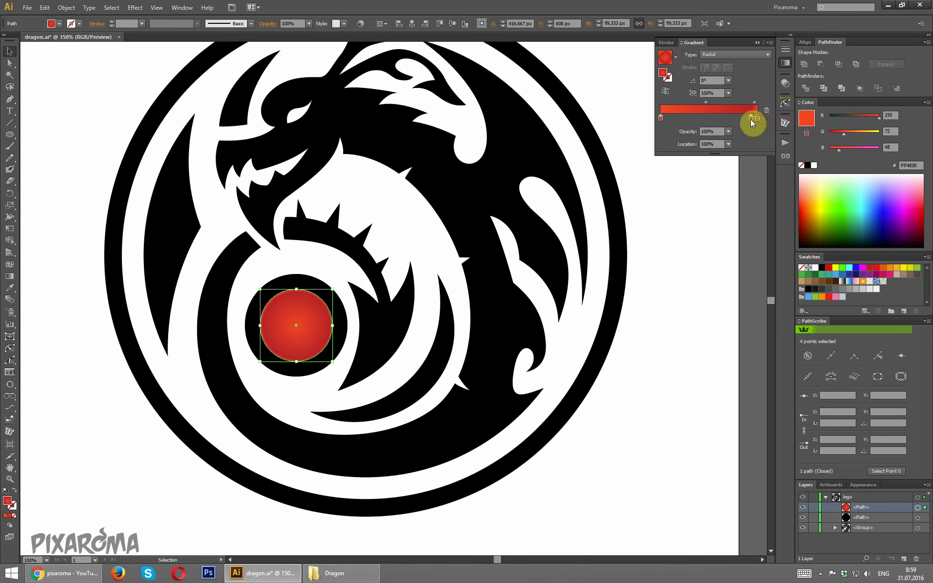
{"action": "left_click_drag", "start_coordinate": [750, 118], "coordinate": [748, 118]}
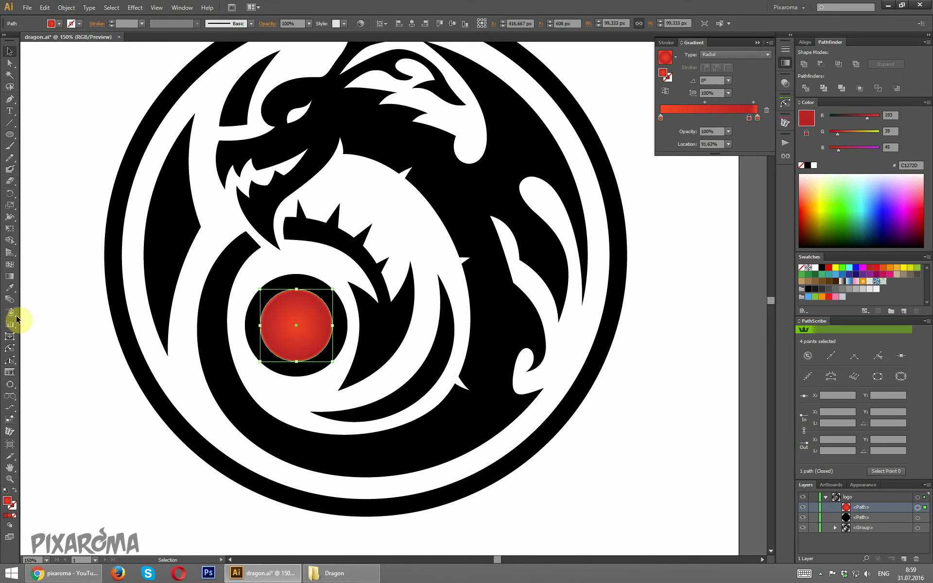
{"action": "left_click", "coordinate": [10, 276]}
{"action": "left_click_drag", "start_coordinate": [295, 326], "coordinate": [293, 315]}
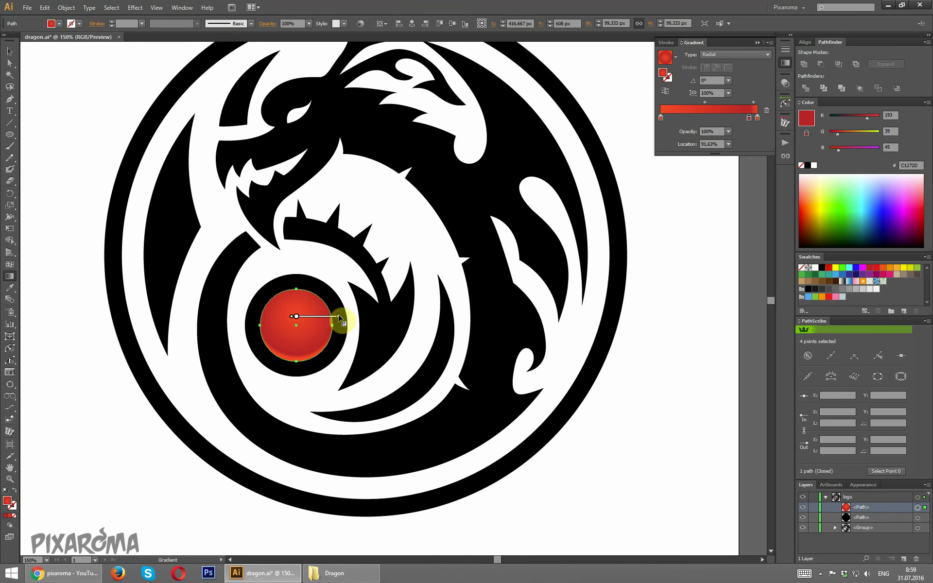
- Drag the inner gradient stop outward to spread the orb's bright centre colour
{"action": "left_click", "coordinate": [10, 51]}
{"action": "left_click", "coordinate": [43, 130]}
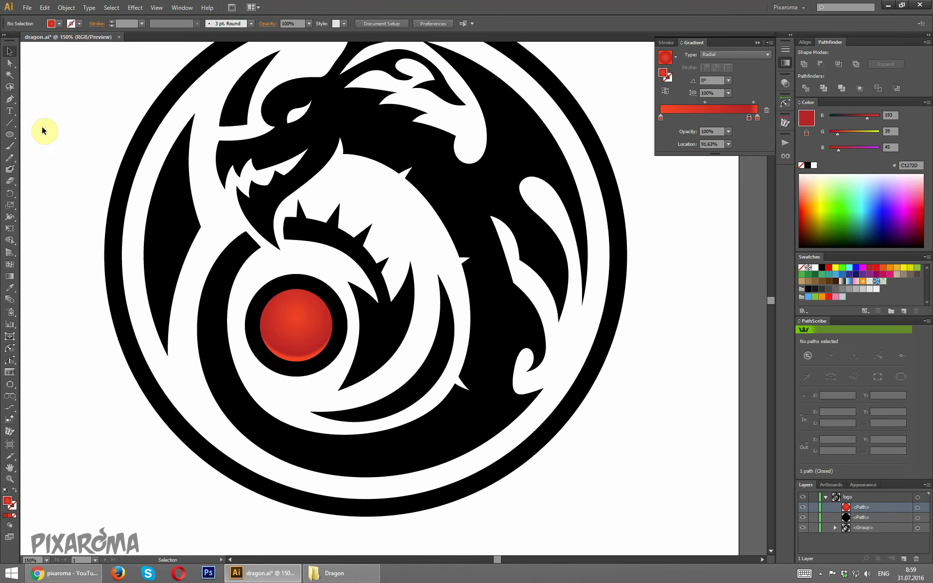
{"action": "key", "text": "ctrl+plus"}
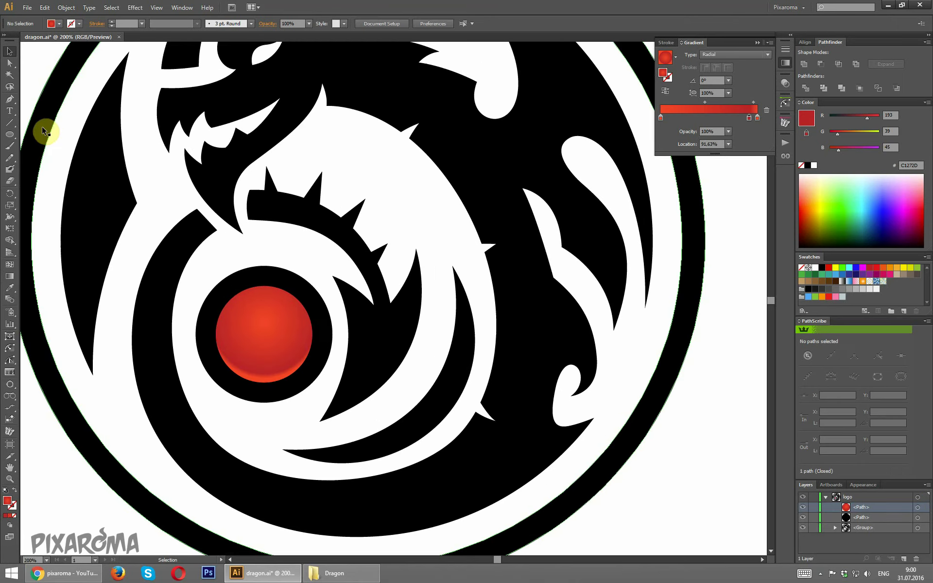
{"action": "left_click", "coordinate": [10, 63]}
{"action": "left_click", "coordinate": [222, 326]}
{"action": "left_click", "coordinate": [717, 144]}
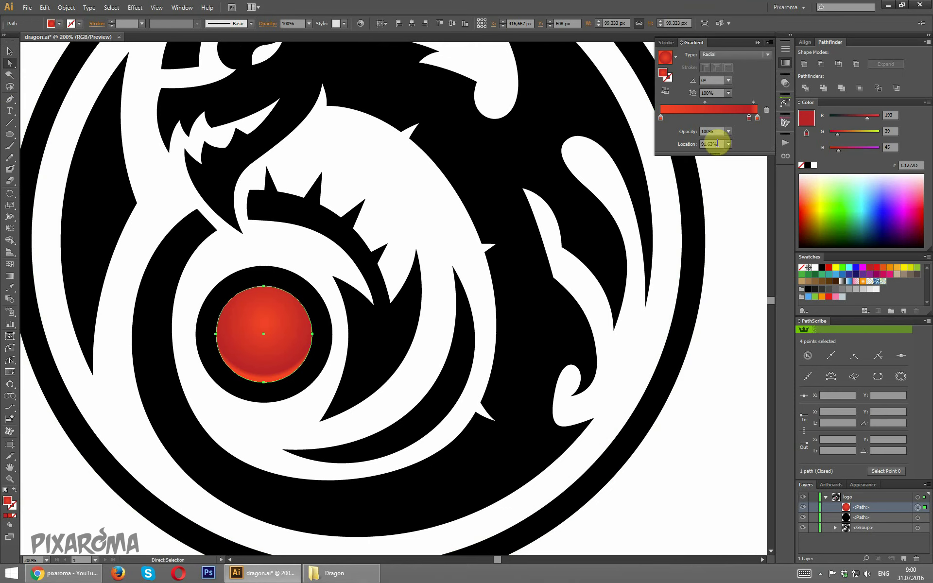
{"action": "left_click_drag", "start_coordinate": [660, 117], "coordinate": [684, 120]}
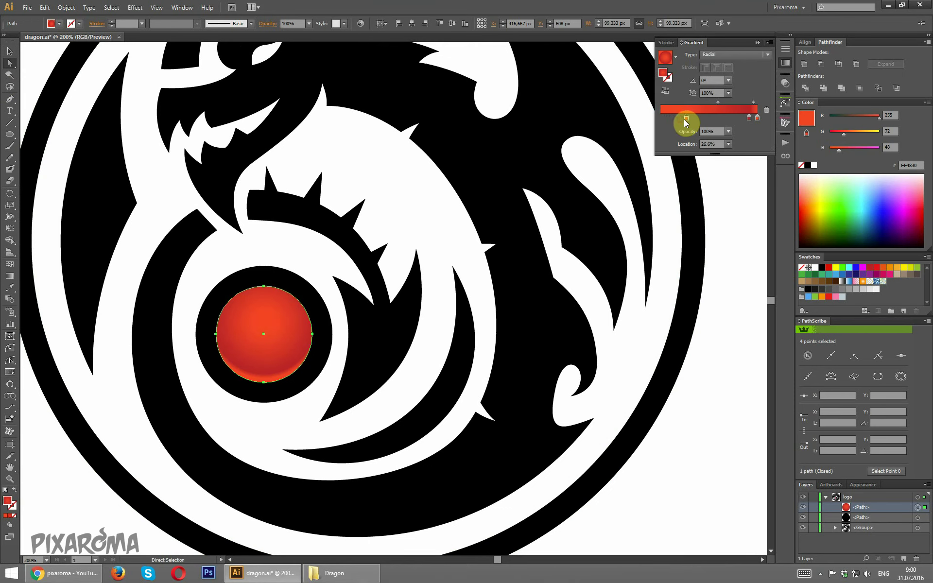
{"action": "left_click", "coordinate": [745, 332]}
{"action": "scroll", "coordinate": [723, 347], "scroll_direction": "down", "scroll_amount": 2}
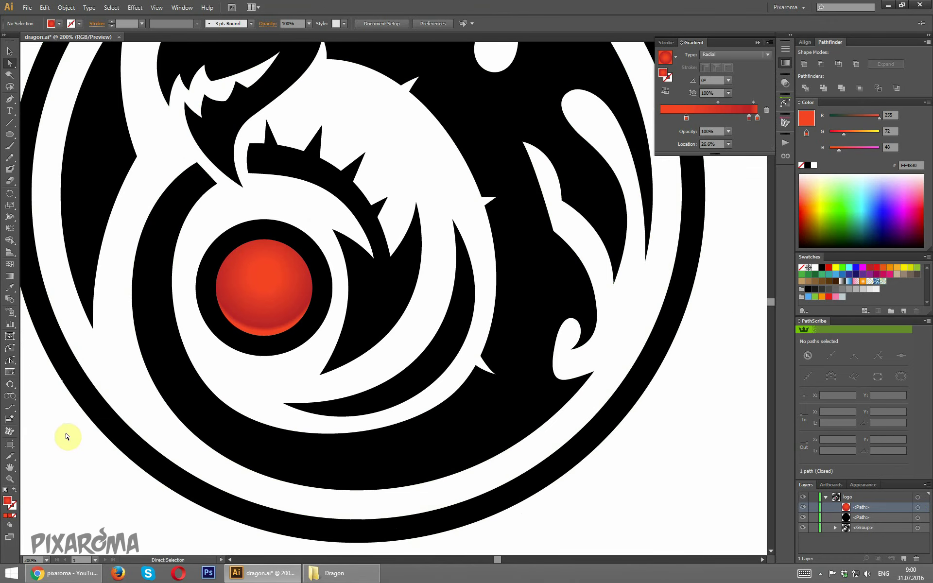
{"action": "left_click", "coordinate": [10, 134]}
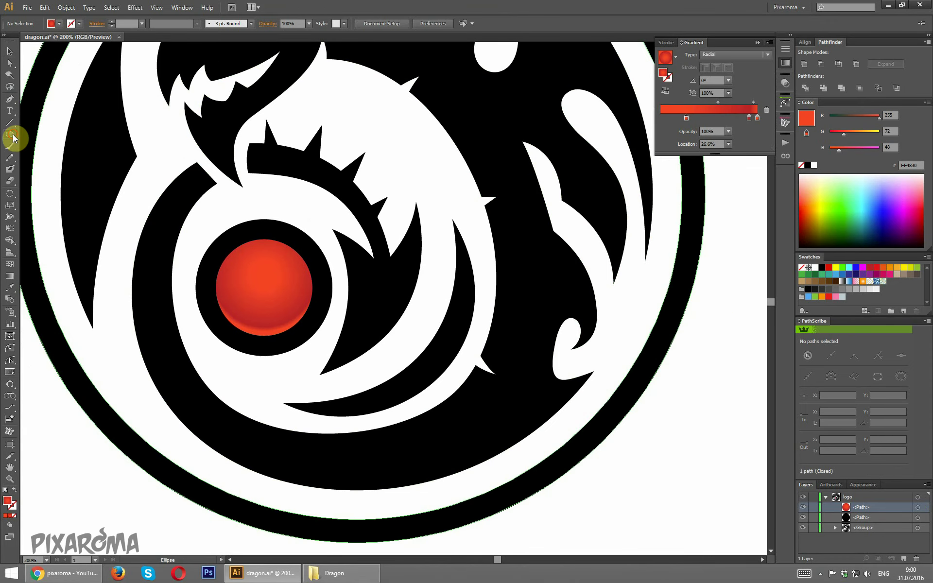
- Draw a small white circle near the orb's top and raise its bottom point into a half-dome
{"action": "left_click", "coordinate": [814, 267]}
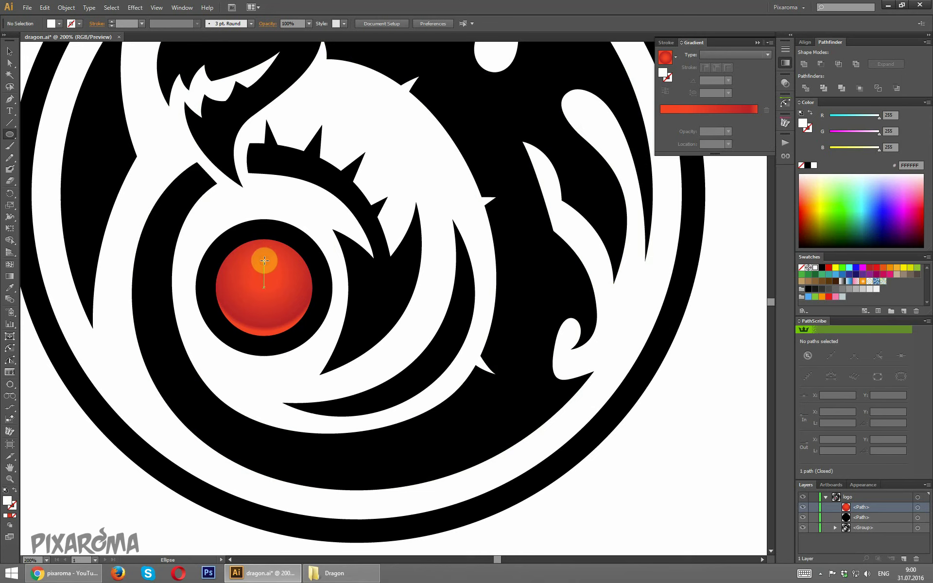
{"action": "left_click_drag", "start_coordinate": [265, 260], "coordinate": [274, 270]}
{"action": "left_click", "coordinate": [9, 63]}
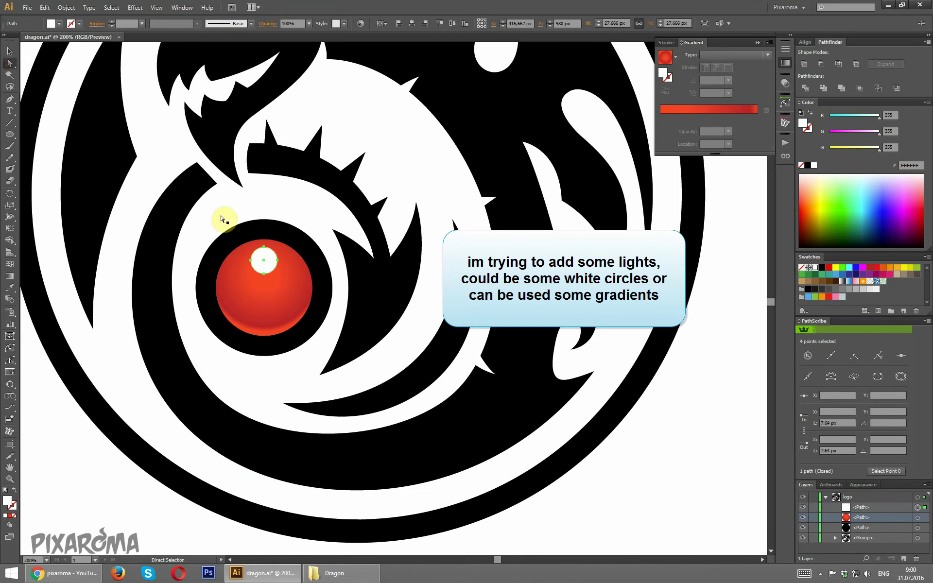
{"action": "left_click", "coordinate": [264, 266]}
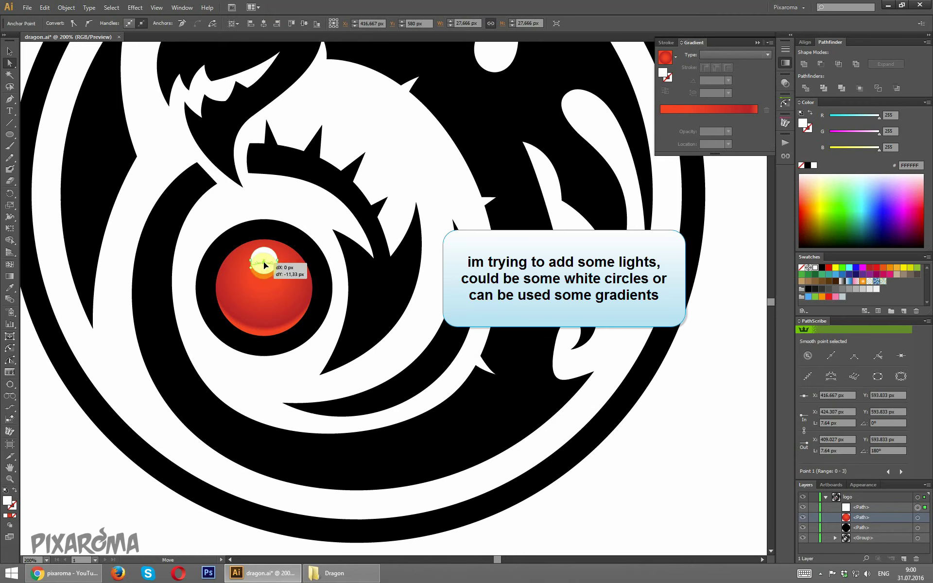
{"action": "left_click_drag", "start_coordinate": [264, 265], "coordinate": [274, 250]}
- Widen the white highlight and nudge it slightly upward into place
{"action": "left_click", "coordinate": [9, 51]}
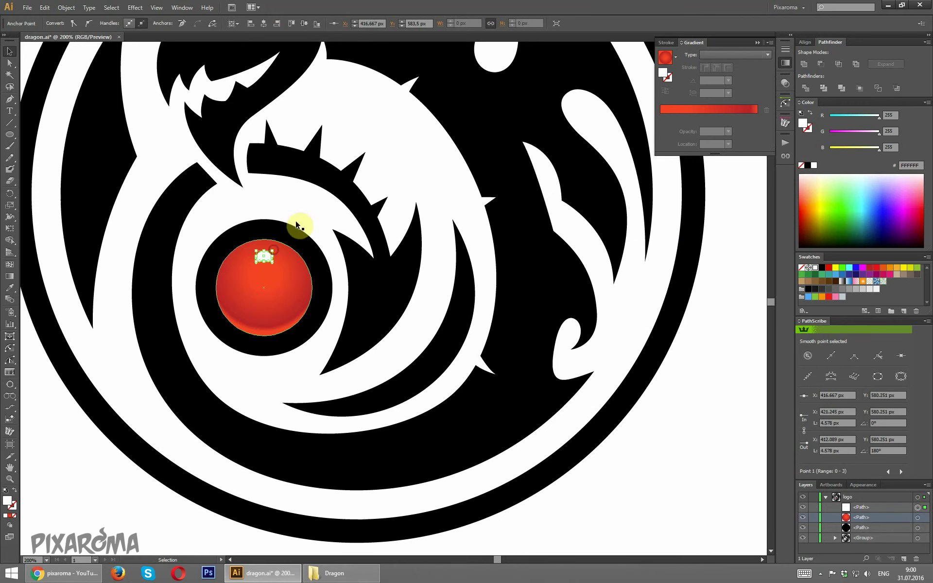
{"action": "left_click", "coordinate": [305, 196]}
{"action": "left_click", "coordinate": [269, 252]}
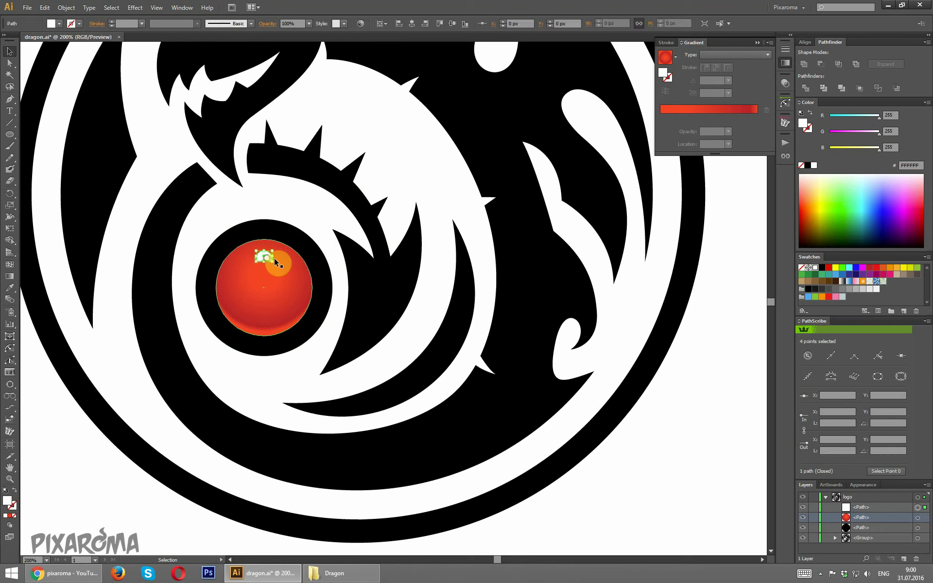
{"action": "left_click_drag", "start_coordinate": [274, 258], "coordinate": [280, 255]}
{"action": "left_click", "coordinate": [307, 189]}
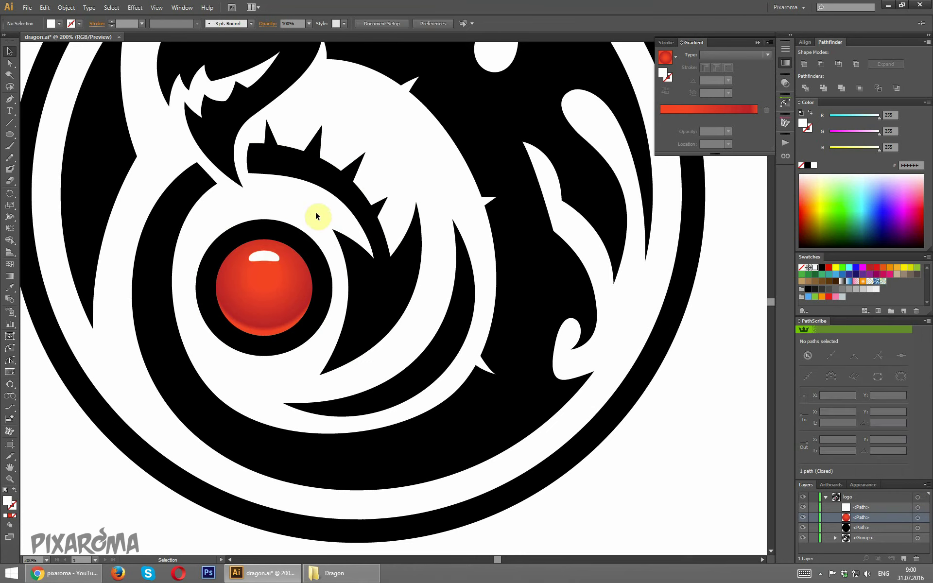
{"action": "left_click_drag", "start_coordinate": [267, 254], "coordinate": [267, 251]}
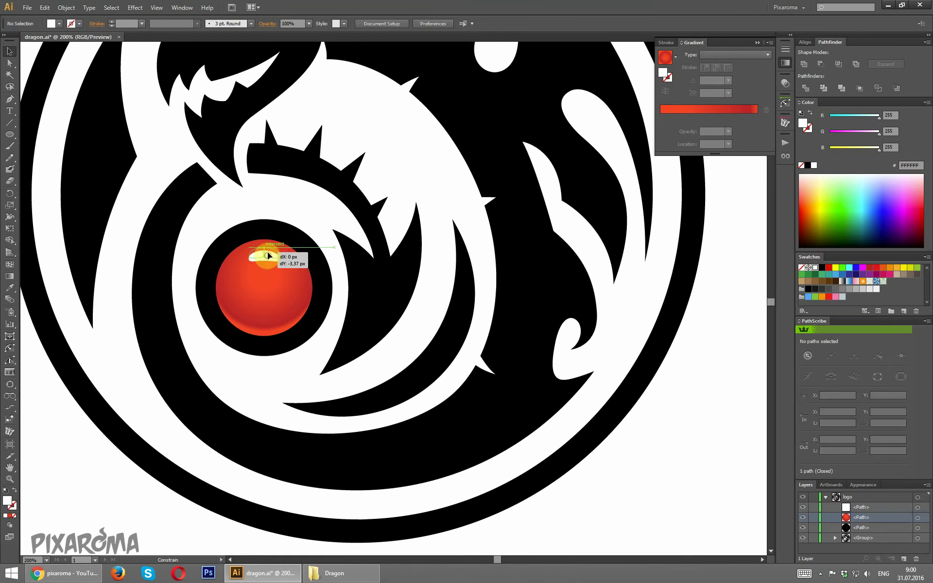
{"action": "left_click", "coordinate": [297, 216]}
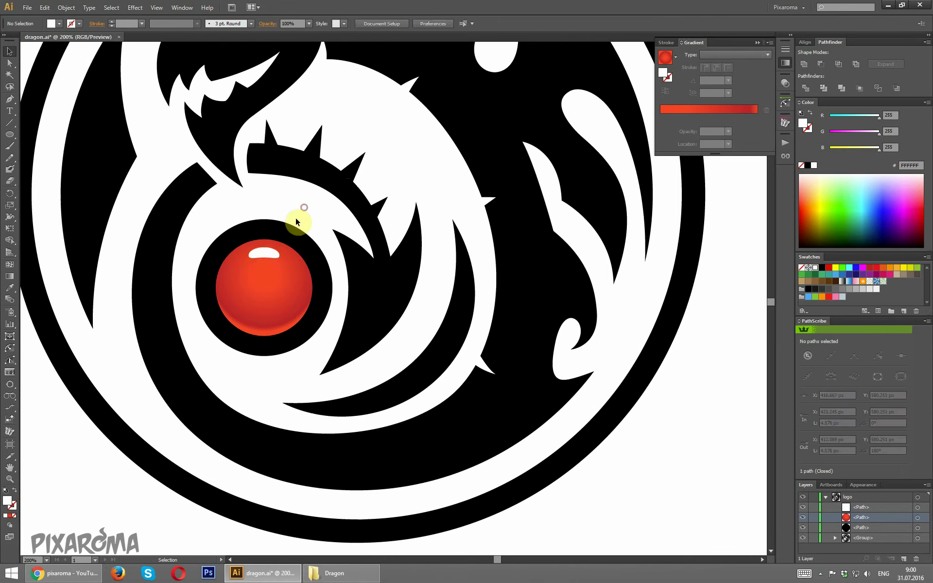
- Give the highlight a white-to-red gradient and set its type to Linear
{"action": "left_click", "coordinate": [269, 254]}
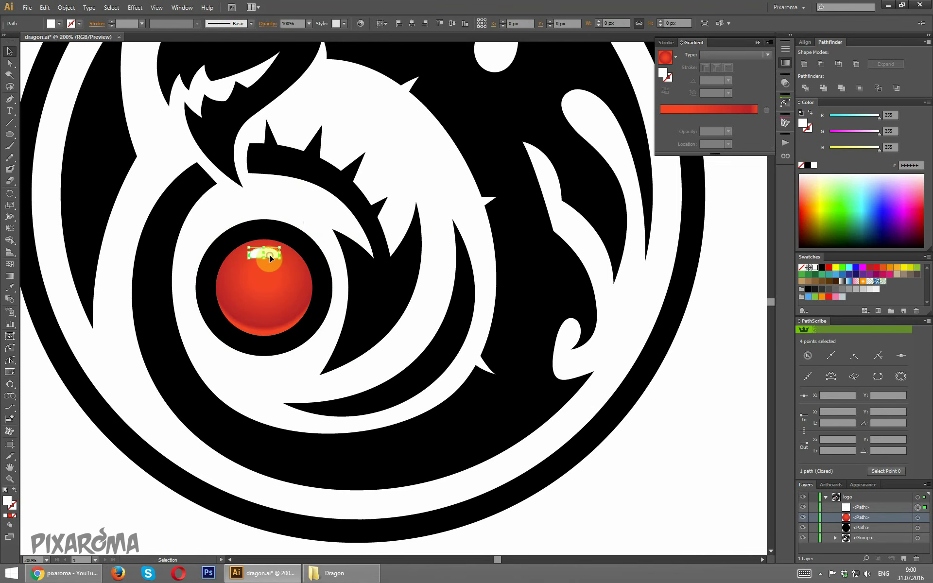
{"action": "left_click", "coordinate": [718, 57]}
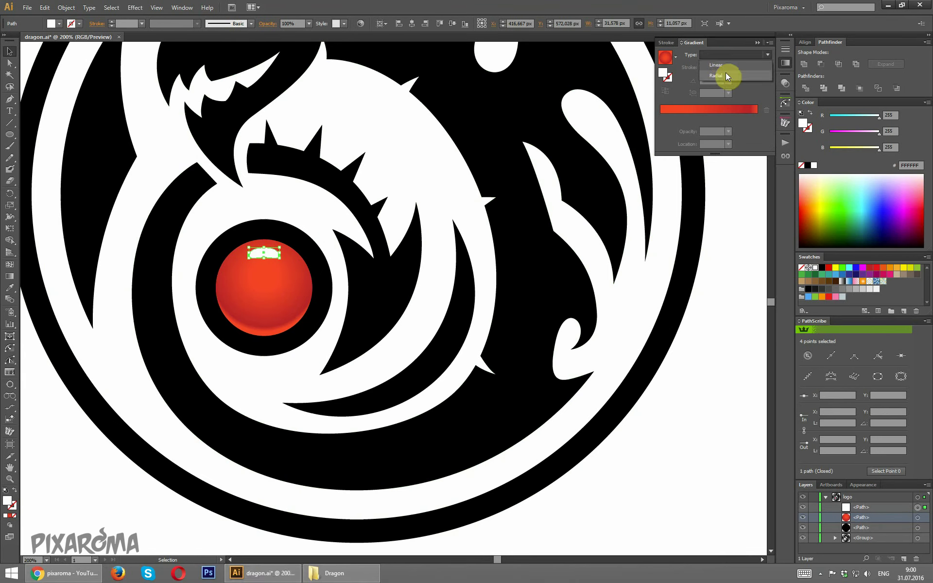
{"action": "left_click", "coordinate": [726, 75]}
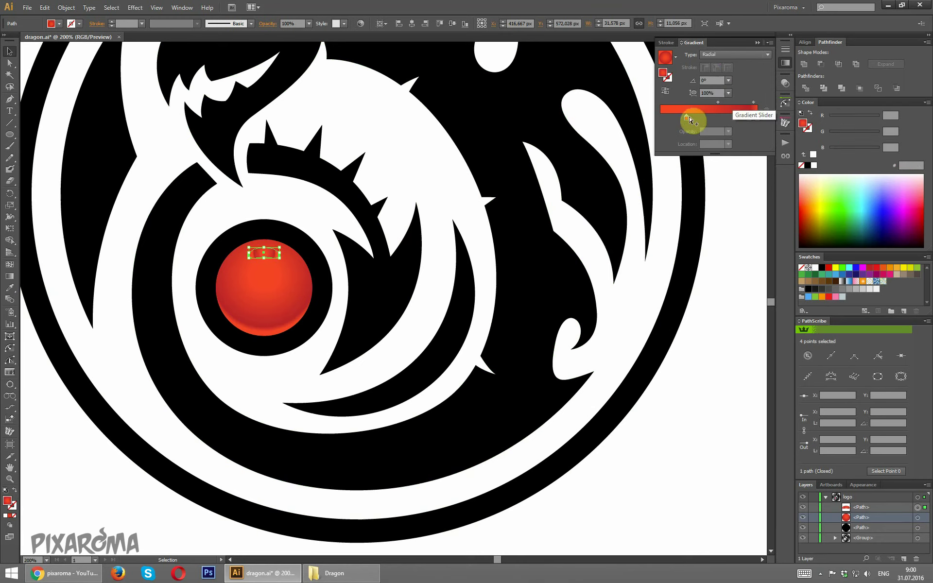
{"action": "mouse_move", "coordinate": [689, 119]}
{"action": "left_mouse_down"}
{"action": "mouse_move", "coordinate": [739, 135]}
{"action": "mouse_move", "coordinate": [751, 120]}
{"action": "left_mouse_up"}
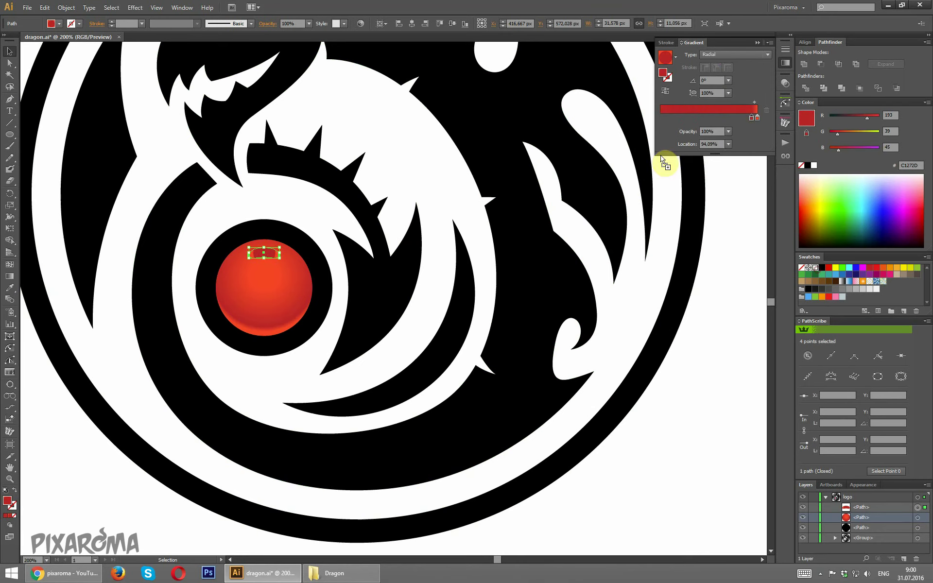
{"action": "left_click", "coordinate": [660, 118]}
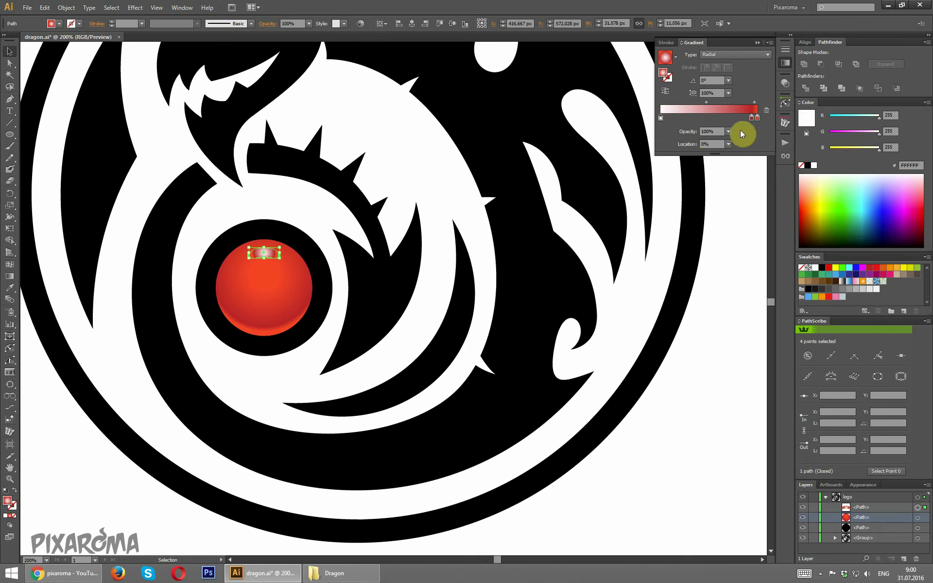
{"action": "left_click", "coordinate": [727, 57]}
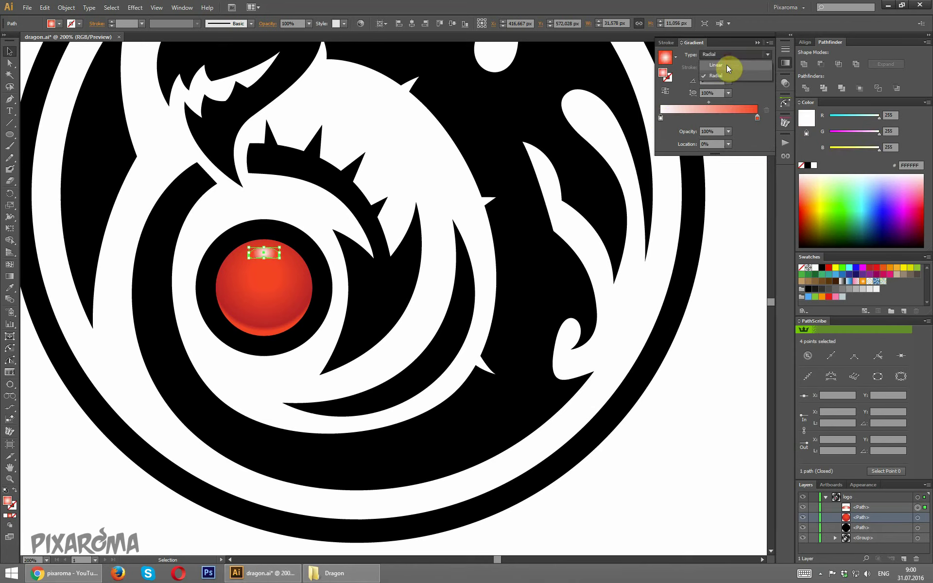
- Run the gradient vertically so it fades top to bottom across just the highlight
{"action": "left_click", "coordinate": [9, 276]}
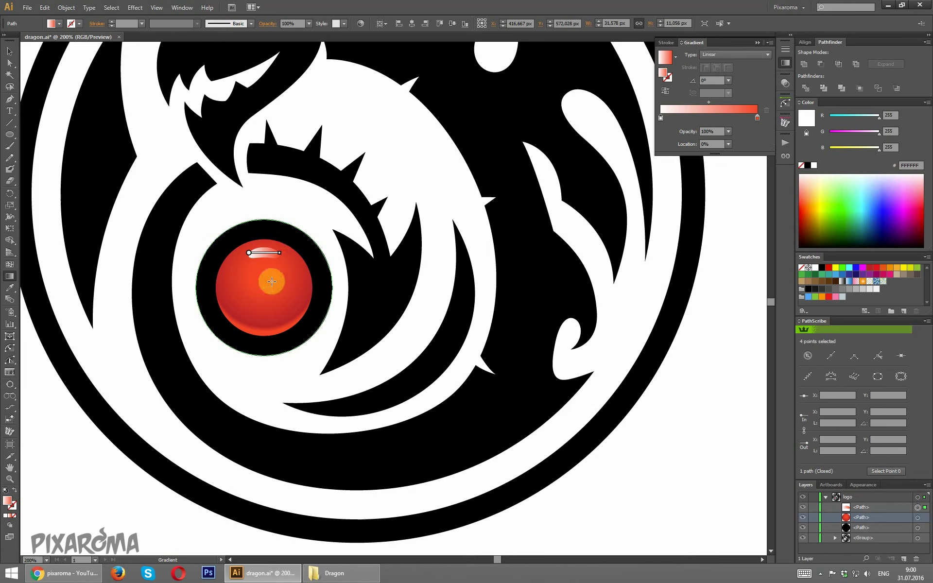
{"action": "mouse_move", "coordinate": [264, 280]}
{"action": "left_mouse_down"}
{"action": "mouse_move", "coordinate": [284, 237]}
{"action": "mouse_move", "coordinate": [292, 281]}
{"action": "left_mouse_up"}
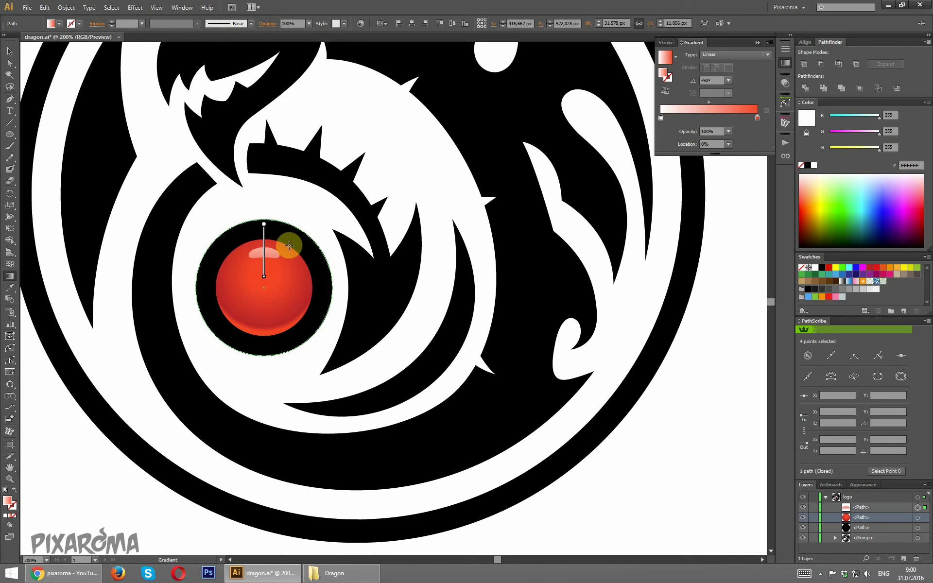
{"action": "left_click_drag", "start_coordinate": [264, 246], "coordinate": [291, 261]}
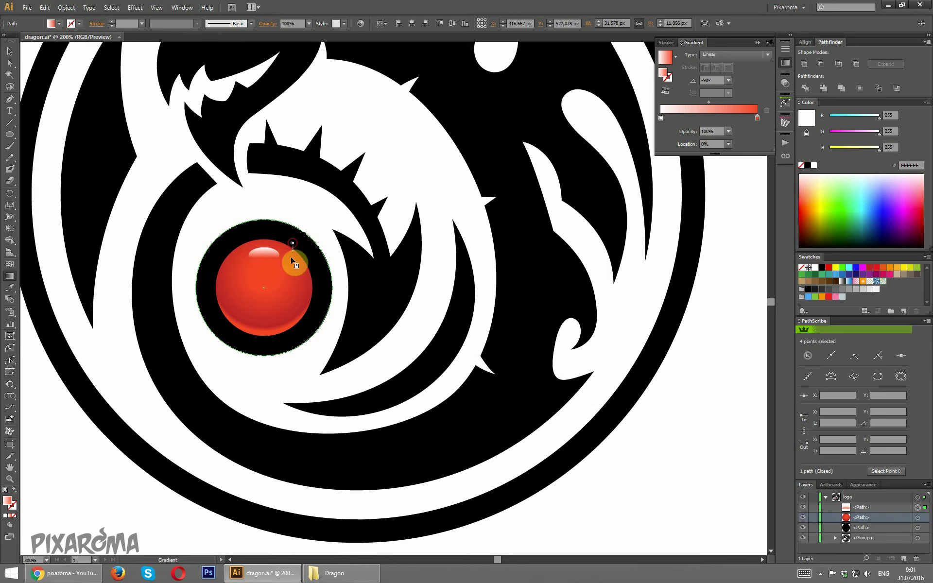
{"action": "left_click", "coordinate": [9, 51]}
{"action": "left_click", "coordinate": [91, 463]}
- Make a horizontally reflected copy of the highlight
{"action": "key", "text": "ctrl+0"}
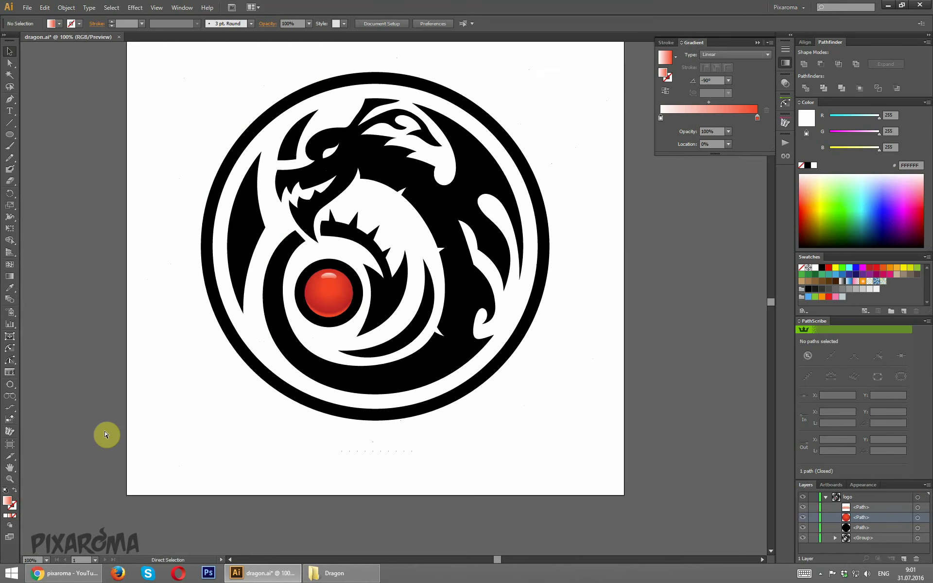
{"action": "key", "text": "ctrl+plus"}
{"action": "key", "text": "ctrl+plus"}
{"action": "key", "text": "ctrl+plus"}
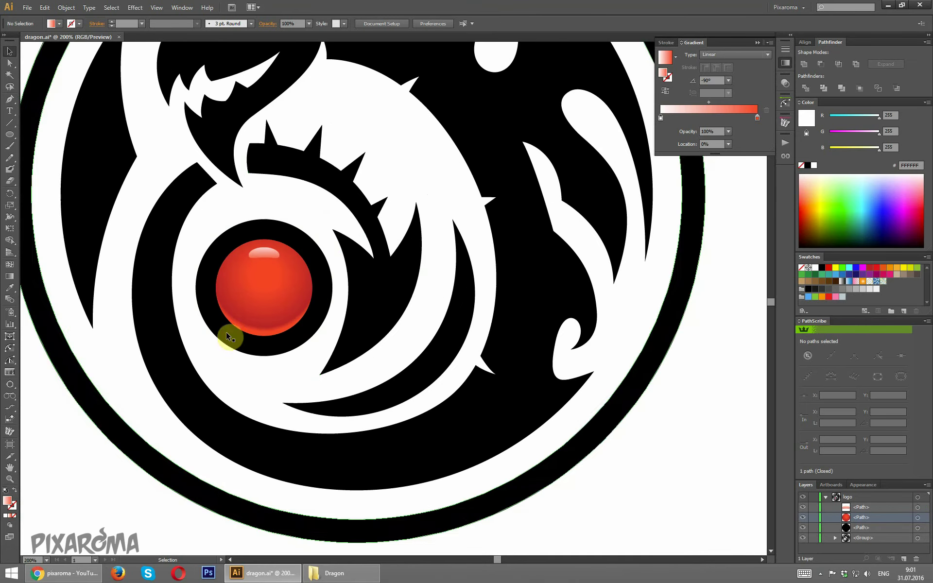
{"action": "right_click", "coordinate": [265, 252]}
{"action": "mouse_move", "coordinate": [295, 379]}
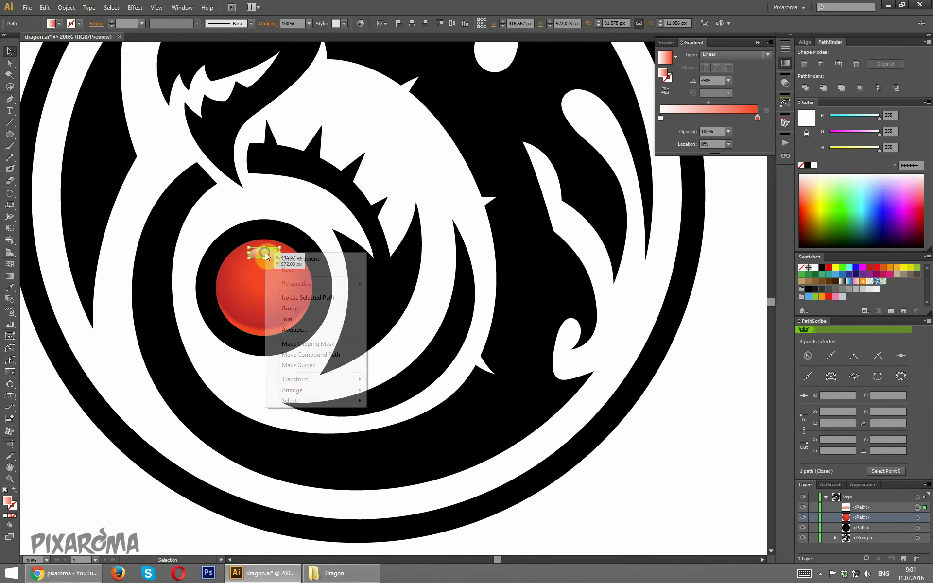
{"action": "left_click", "coordinate": [391, 414]}
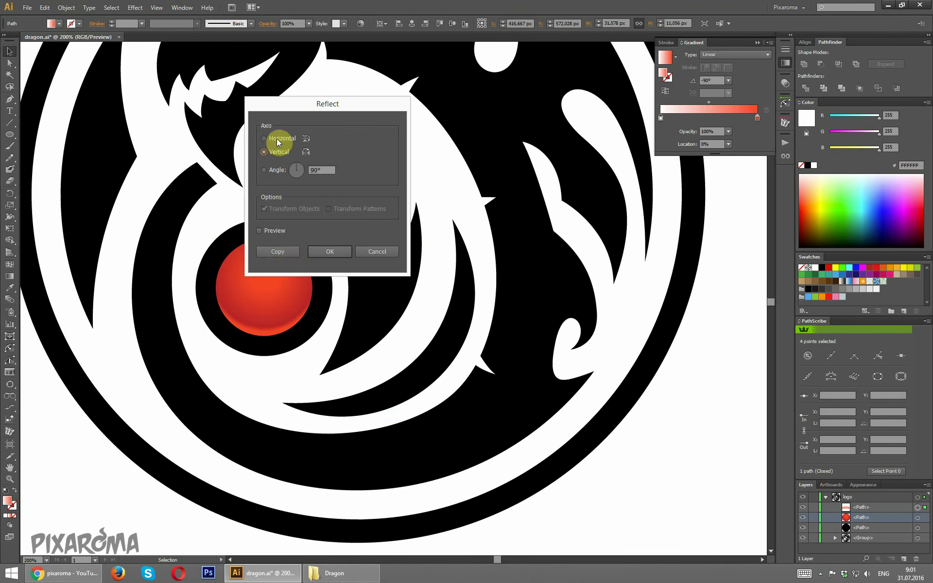
{"action": "left_click", "coordinate": [274, 139]}
{"action": "left_click", "coordinate": [287, 253]}
{"action": "left_click", "coordinate": [316, 208]}
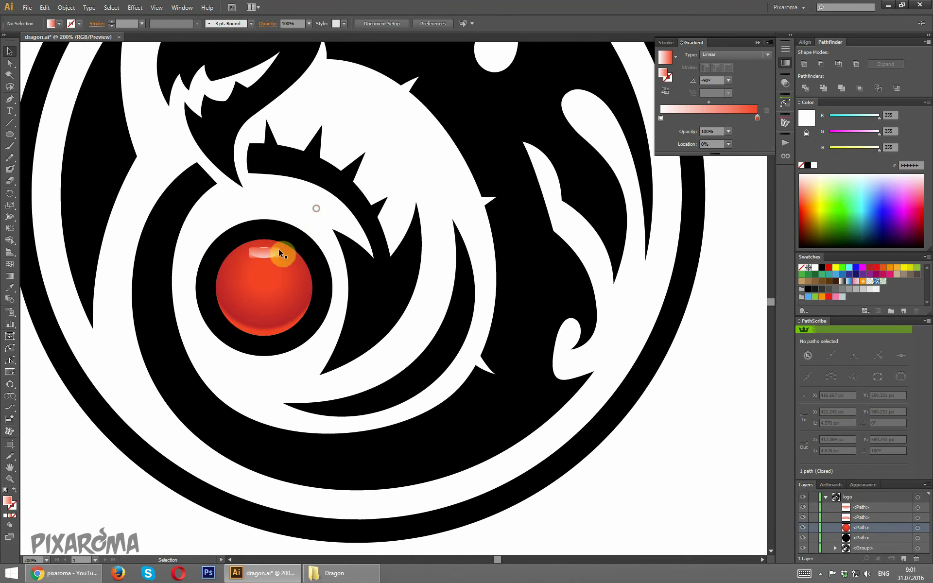
- Move the mirrored highlight down to the orb's bottom edge
{"action": "mouse_move", "coordinate": [269, 316]}
{"action": "left_mouse_down"}
{"action": "mouse_move", "coordinate": [289, 314]}
{"action": "mouse_move", "coordinate": [270, 316]}
{"action": "left_mouse_up"}
{"action": "left_click", "coordinate": [296, 387]}
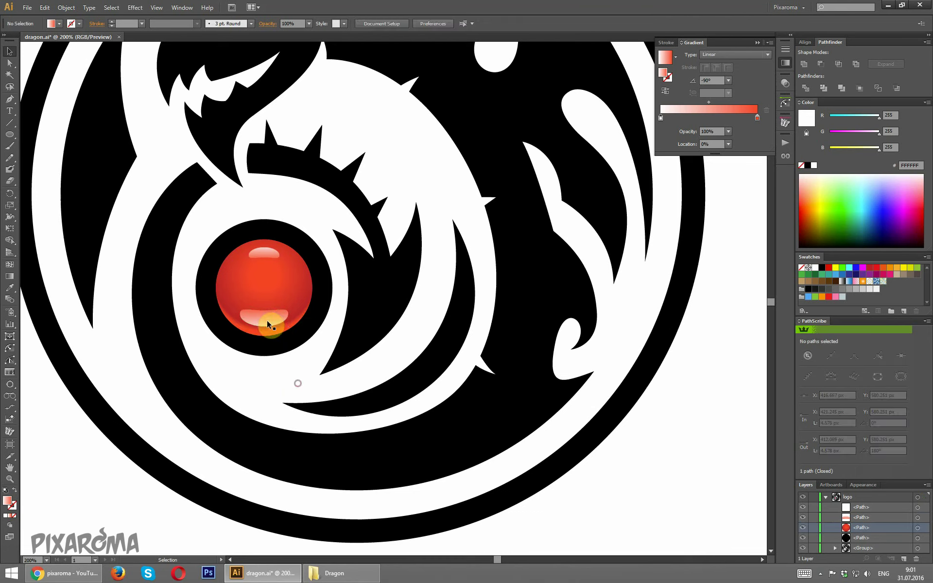
{"action": "left_click", "coordinate": [326, 302], "text": "shift"}
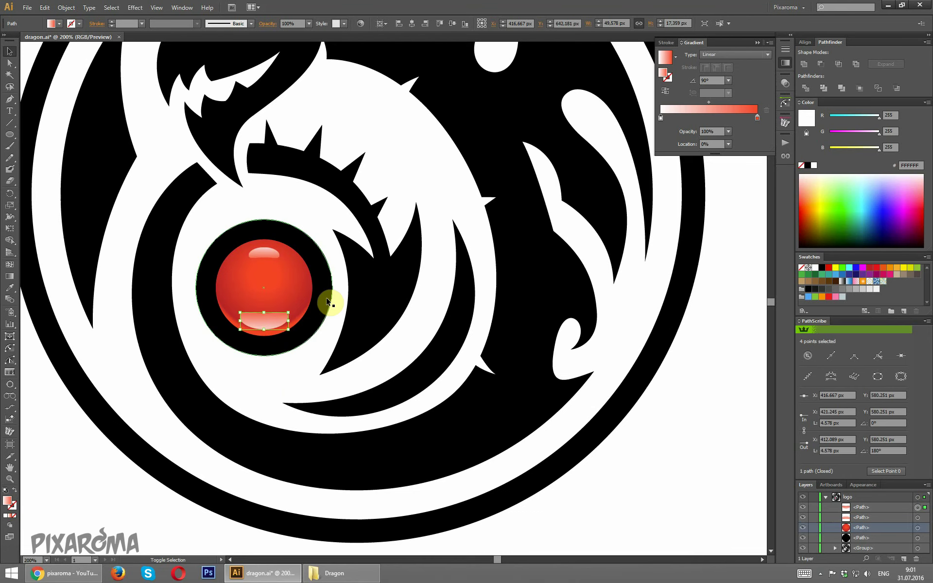
{"action": "left_click", "coordinate": [291, 382]}
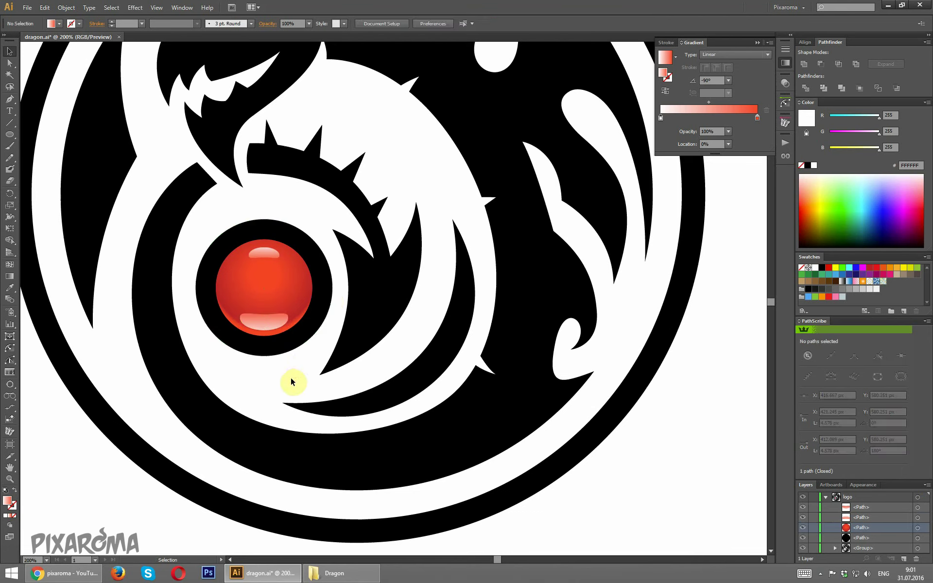
{"action": "left_click_drag", "start_coordinate": [270, 323], "coordinate": [270, 316]}
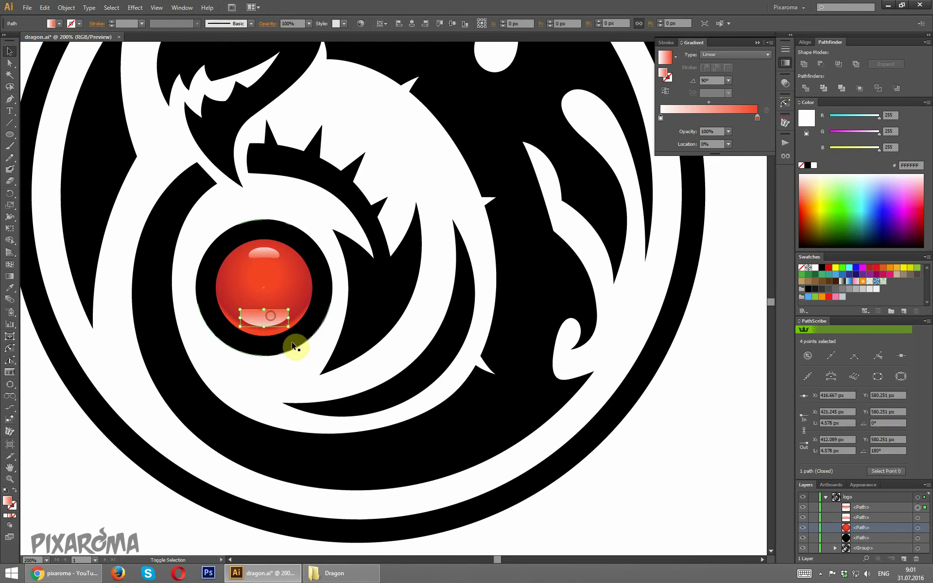
{"action": "left_click", "coordinate": [304, 371]}
- Resize the lower highlight to about 54.58 × 19.11 px to fit the orb
{"action": "left_click", "coordinate": [273, 316]}
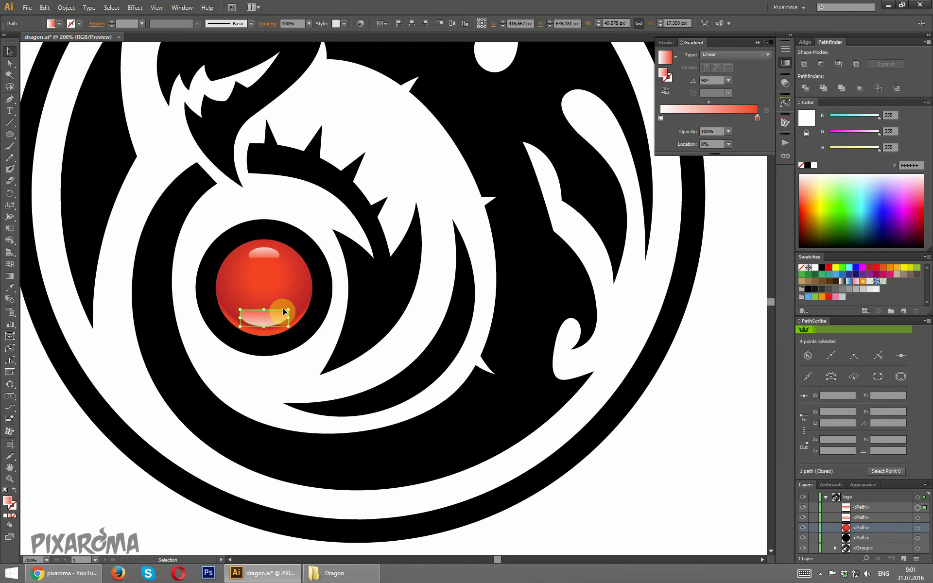
{"action": "left_click_drag", "start_coordinate": [289, 310], "coordinate": [290, 328]}
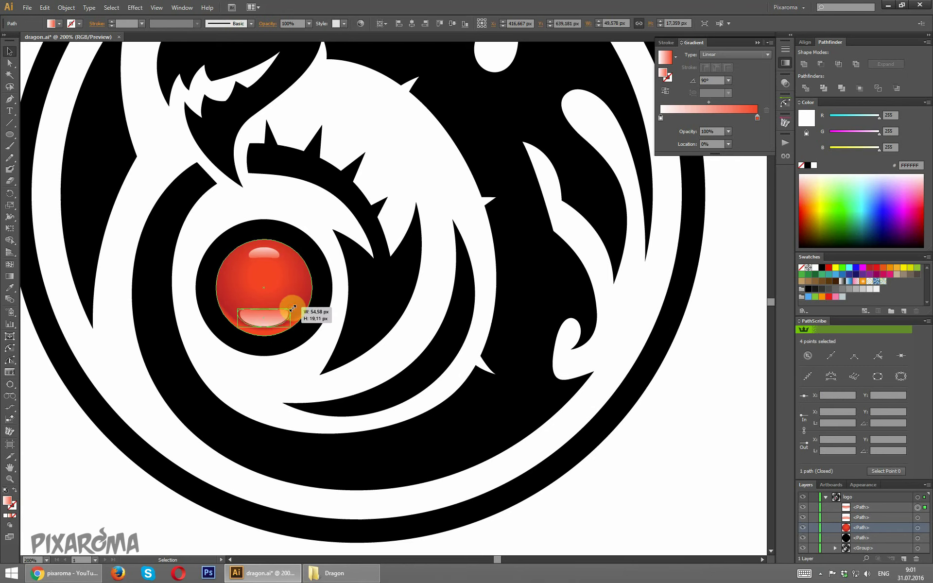
{"action": "left_click", "coordinate": [305, 375]}
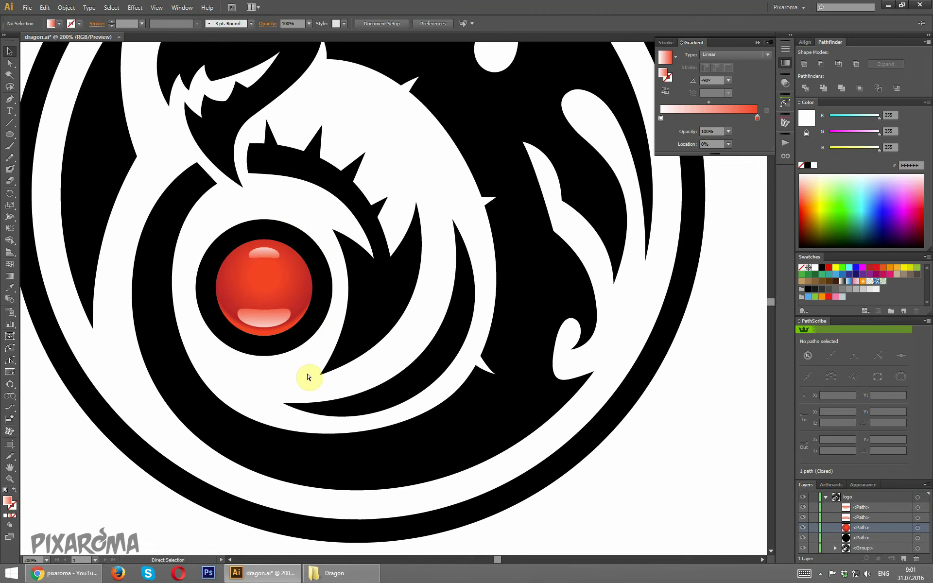
{"action": "key", "text": "ctrl+0"}
{"action": "key", "text": "ctrl+1"}
{"action": "key", "text": "ctrl+plus"}
{"action": "key", "text": "ctrl+plus"}
- Set the lower highlight's blend mode to Overlay
{"action": "left_click", "coordinate": [253, 316]}
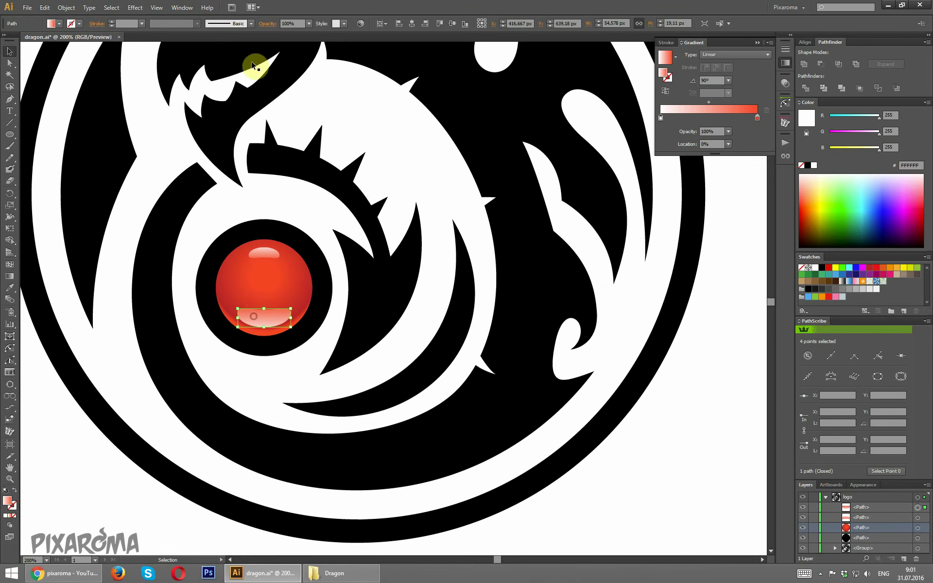
{"action": "left_click", "coordinate": [267, 23]}
{"action": "left_click", "coordinate": [208, 39]}
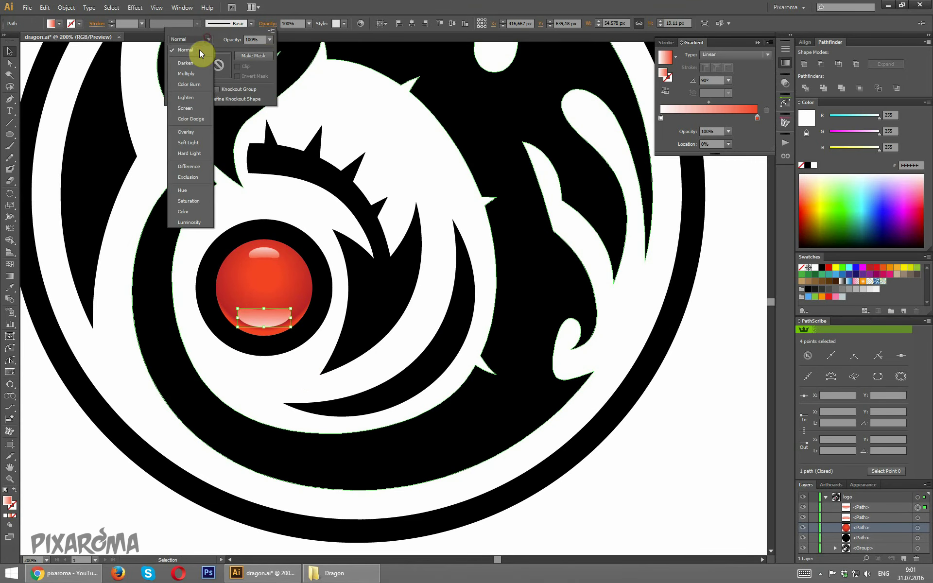
{"action": "left_click", "coordinate": [186, 131]}
{"action": "left_click", "coordinate": [296, 223]}
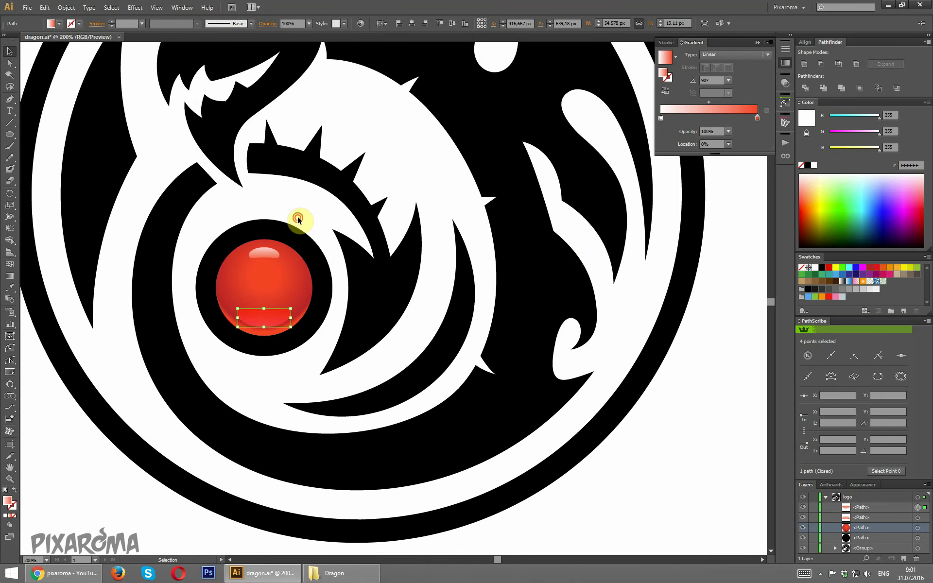
- Set the upper highlight's blend mode to Screen
{"action": "left_click", "coordinate": [264, 253]}
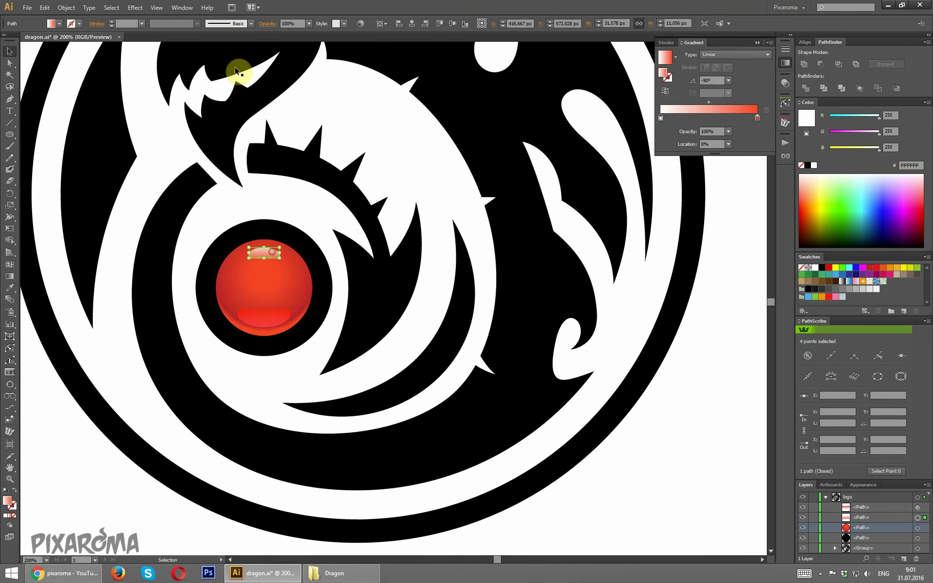
{"action": "left_click", "coordinate": [274, 27]}
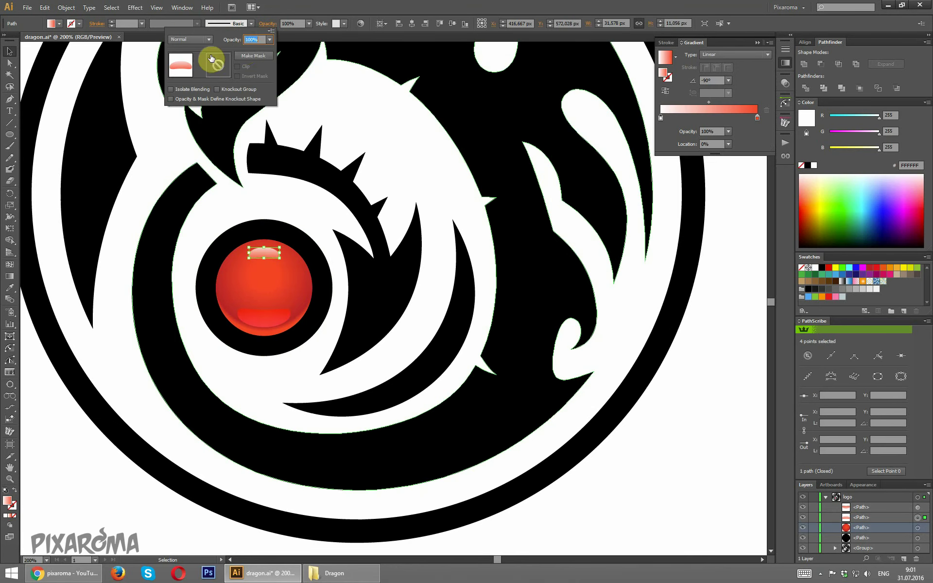
{"action": "left_click", "coordinate": [200, 36]}
{"action": "left_click", "coordinate": [191, 107]}
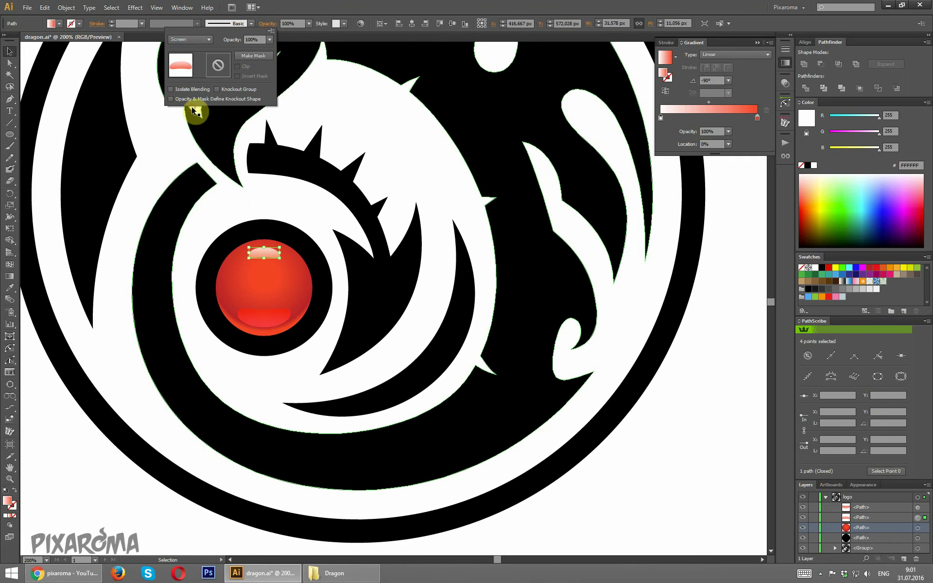
{"action": "left_click", "coordinate": [259, 200]}
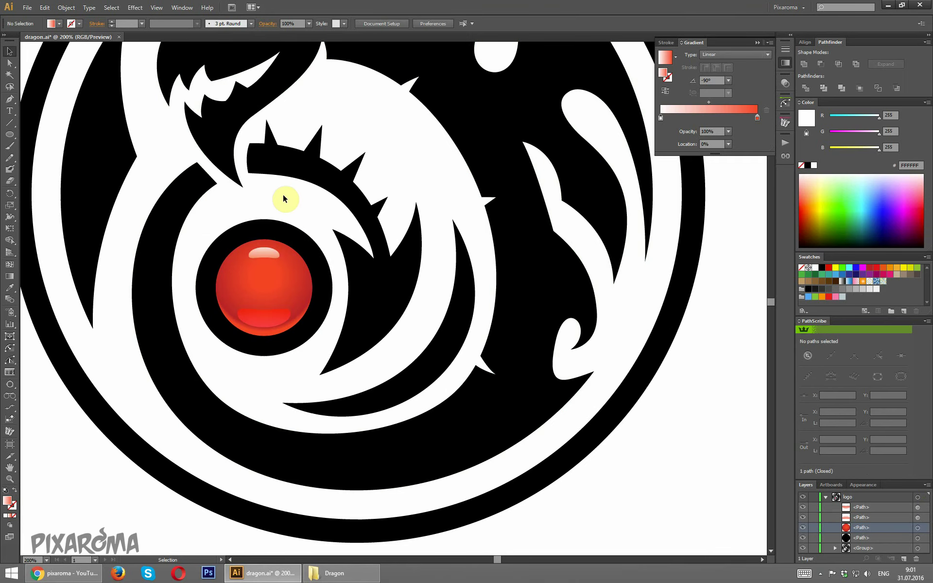
{"action": "key", "text": "ctrl+minus"}
{"action": "key", "text": "ctrl+minus"}
{"action": "key", "text": "ctrl+minus"}
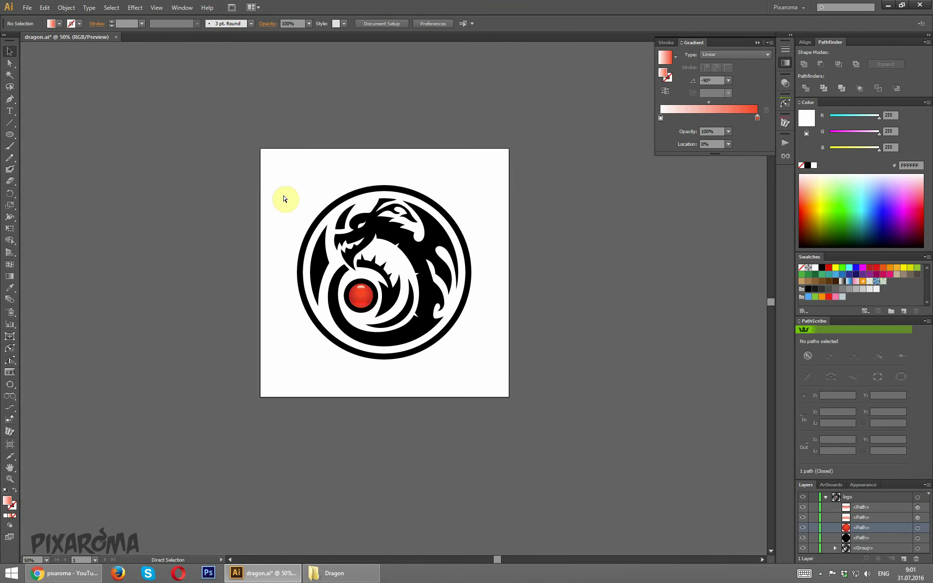
- Group all the logo artwork together
{"action": "key", "text": "ctrl+plus"}
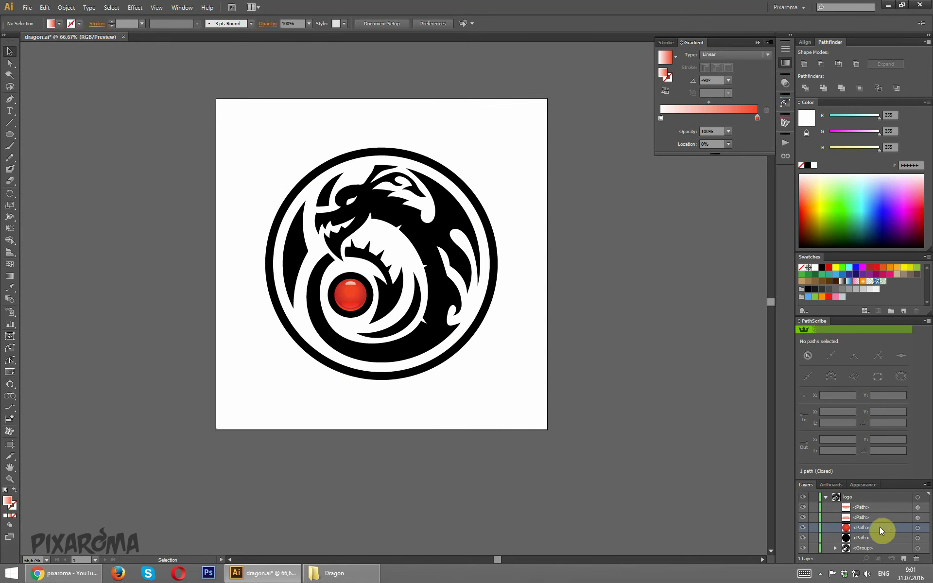
{"action": "key", "text": "ctrl+a"}
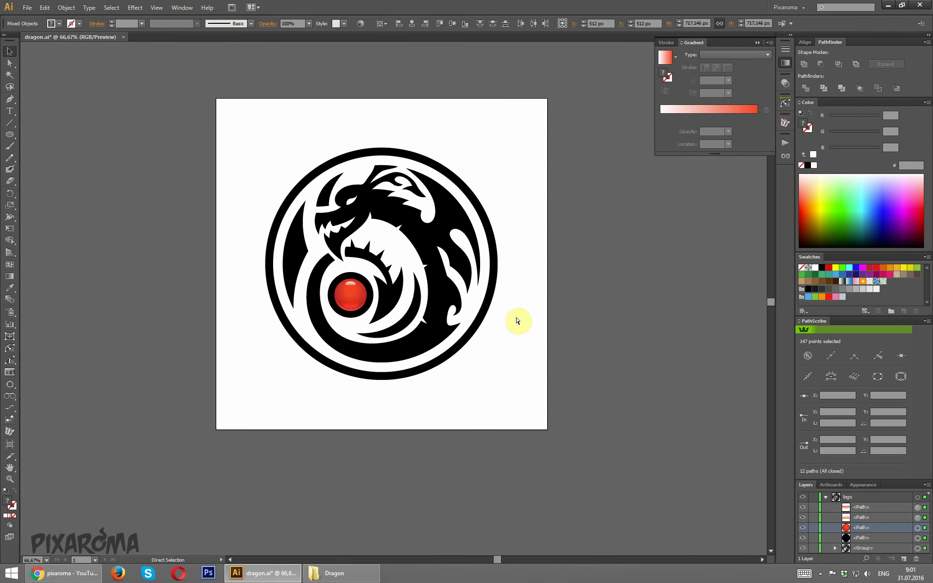
{"action": "key", "text": "ctrl+g"}
{"action": "left_click", "coordinate": [565, 277]}
- Draw a gradient circle over the emblem and centre it on the artboard
{"action": "left_click", "coordinate": [10, 136]}
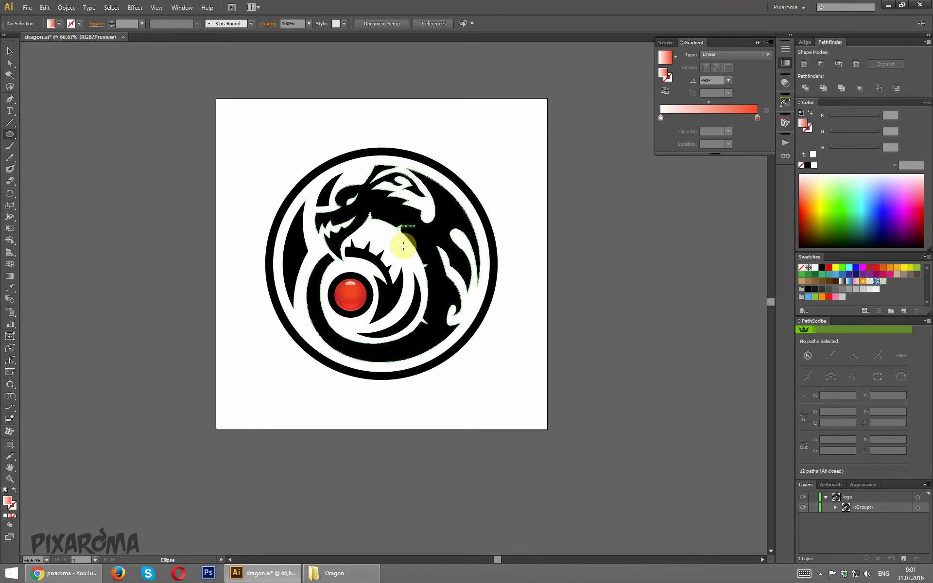
{"action": "mouse_move", "coordinate": [377, 269]}
{"action": "left_mouse_down"}
{"action": "mouse_move", "coordinate": [475, 394]}
{"action": "mouse_move", "coordinate": [469, 387]}
{"action": "left_mouse_up"}
{"action": "left_click", "coordinate": [9, 51]}
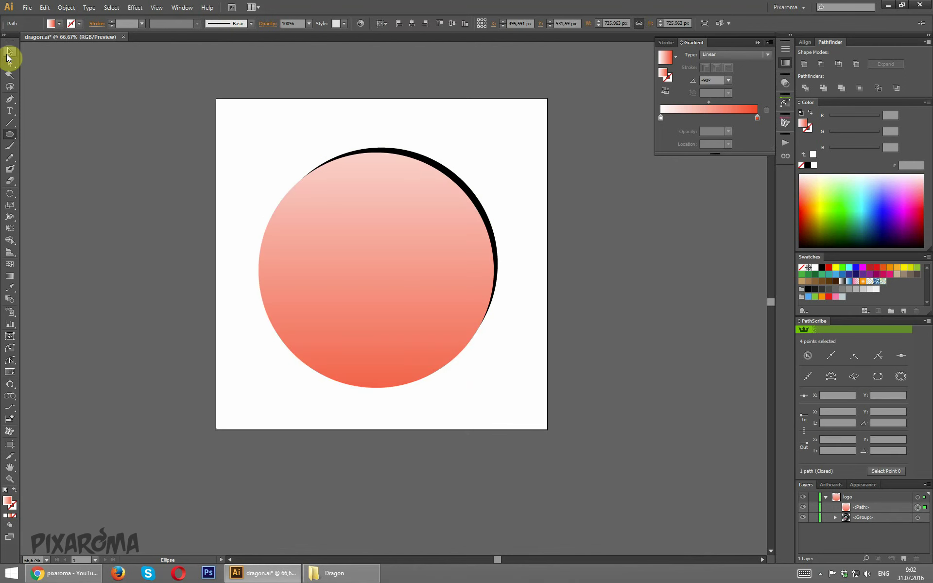
{"action": "left_click", "coordinate": [416, 25]}
{"action": "left_click", "coordinate": [455, 24]}
- Move the circle behind the dragon group and enlarge it to about 750 px
{"action": "left_click_drag", "start_coordinate": [861, 503], "coordinate": [868, 518]}
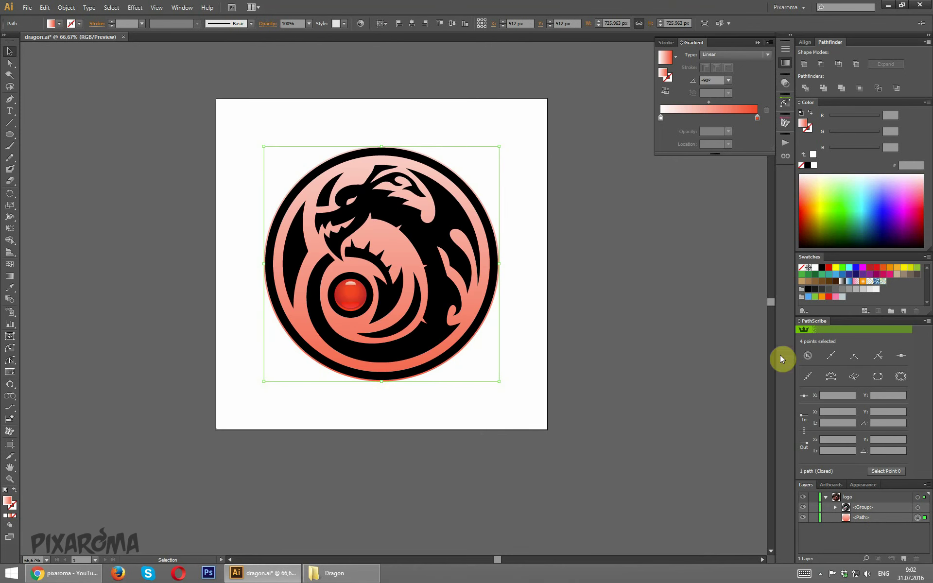
{"action": "left_click", "coordinate": [756, 117]}
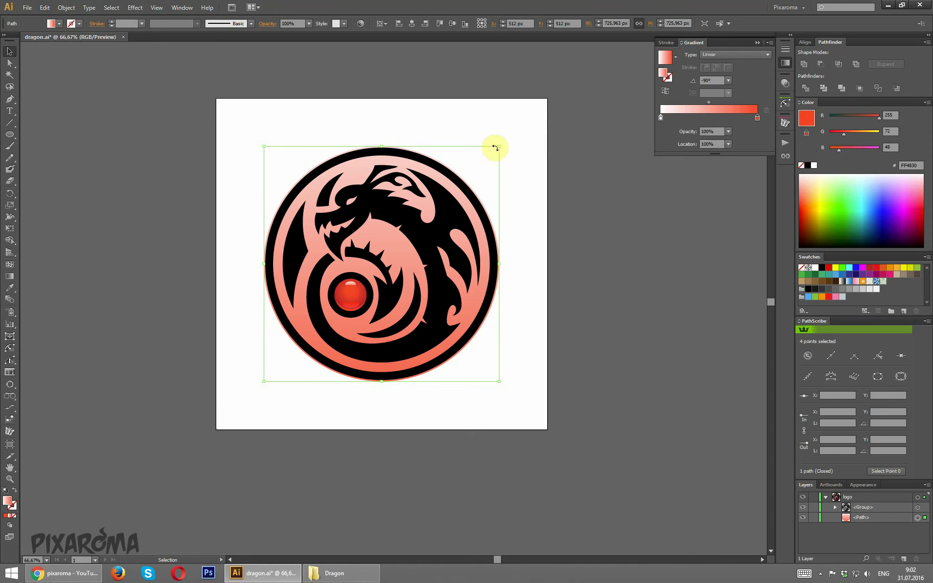
{"action": "left_click_drag", "start_coordinate": [500, 146], "coordinate": [503, 142]}
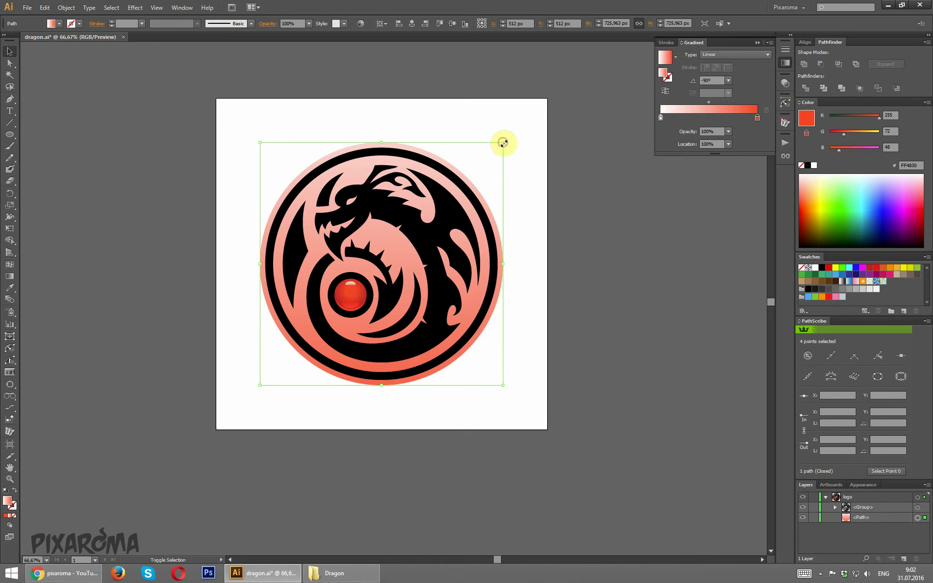
{"action": "left_click", "coordinate": [635, 237]}
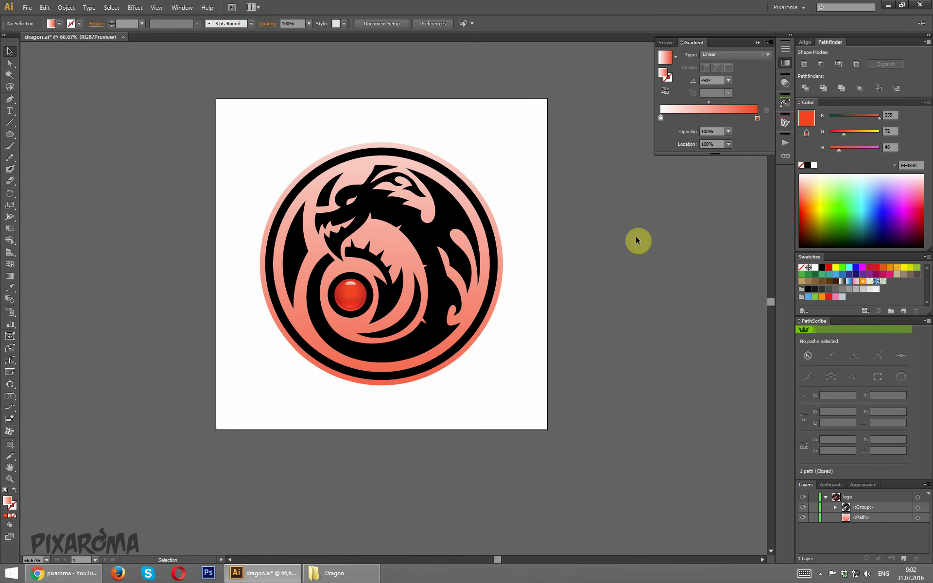
- Fill the back circle white and paste a slightly smaller copy in front
{"action": "left_click", "coordinate": [498, 296]}
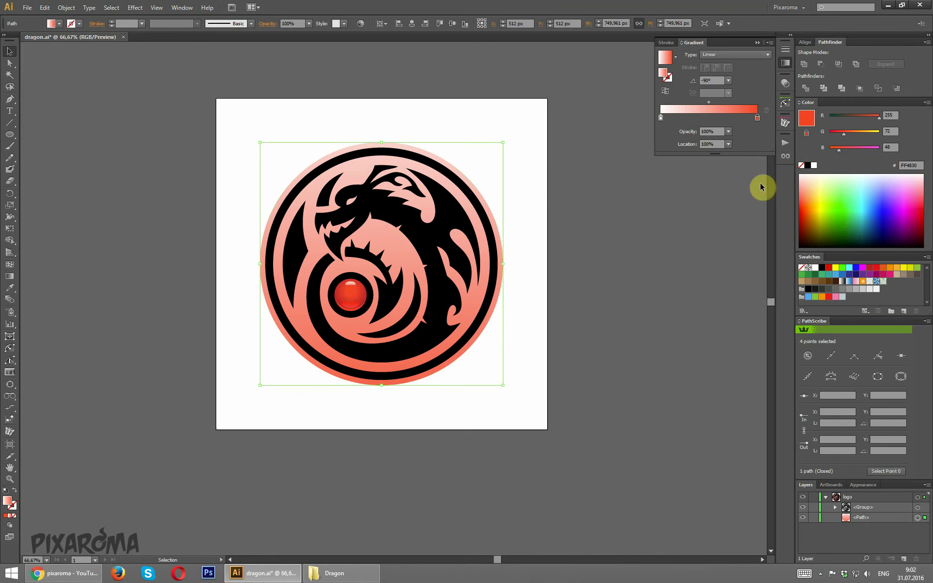
{"action": "left_click", "coordinate": [815, 268]}
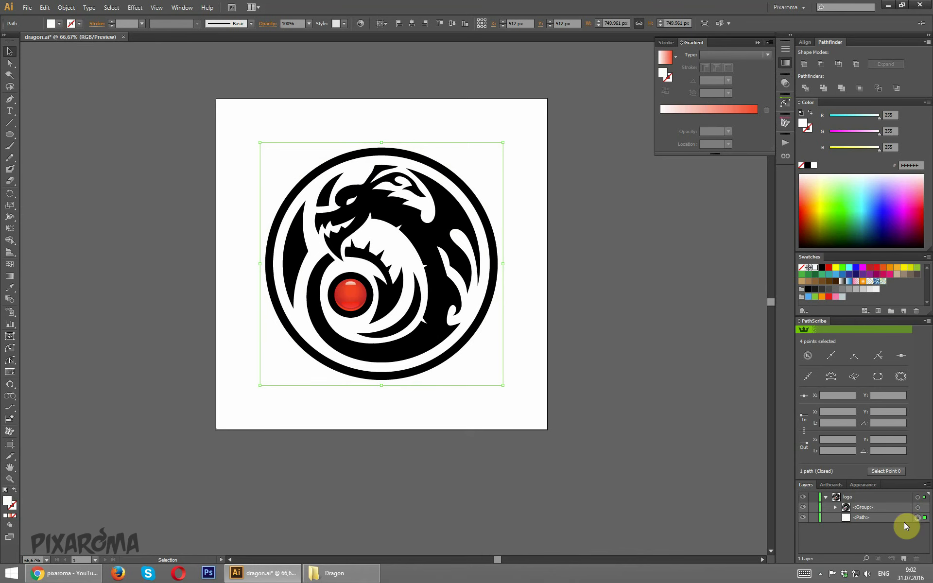
{"action": "key", "text": "ctrl+c"}
{"action": "key", "text": "ctrl+f"}
{"action": "left_click_drag", "start_coordinate": [502, 386], "coordinate": [493, 376]}
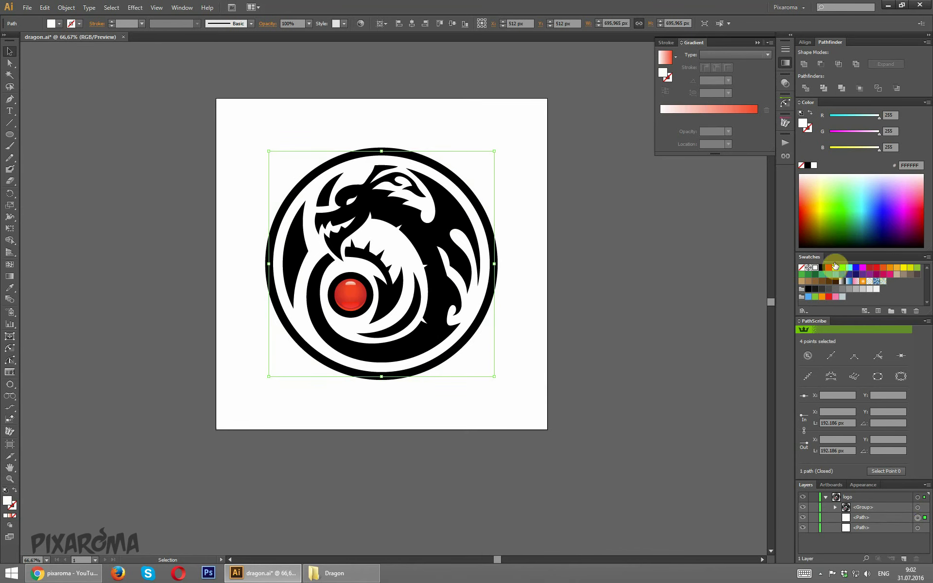
- Try red, cyan and orange fills, then eyedrop the red sphere's gradient onto the inner circle
{"action": "left_click", "coordinate": [829, 268]}
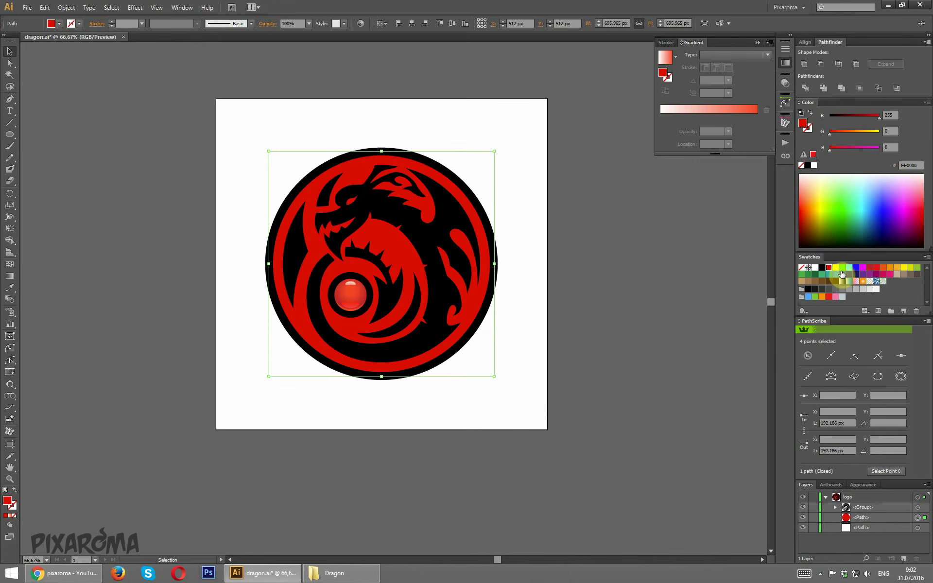
{"action": "left_click", "coordinate": [854, 269]}
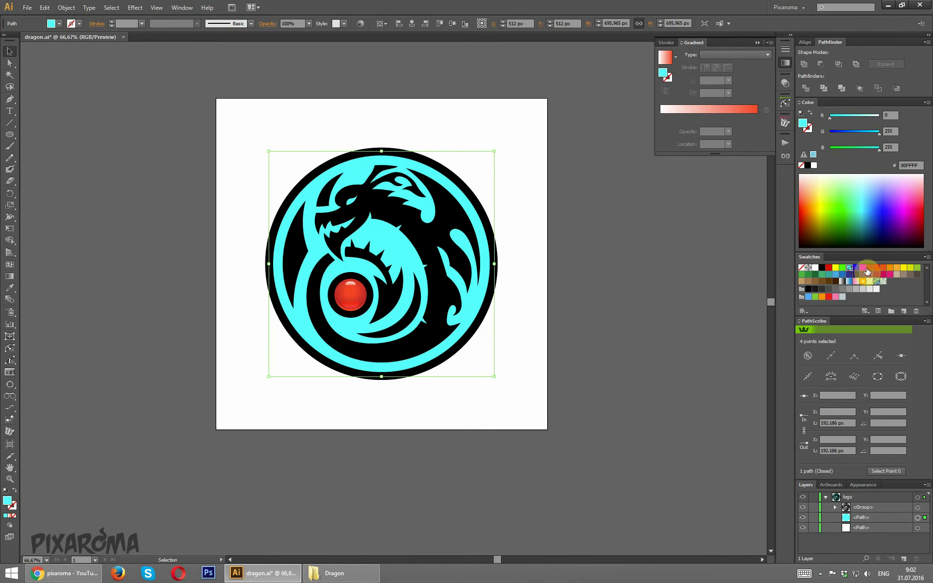
{"action": "left_click", "coordinate": [882, 267]}
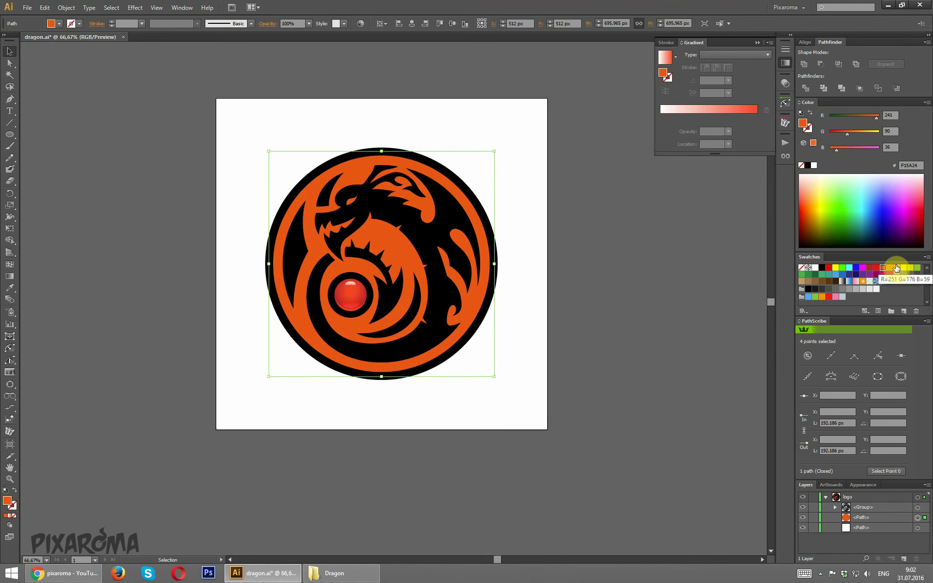
{"action": "left_click", "coordinate": [10, 287]}
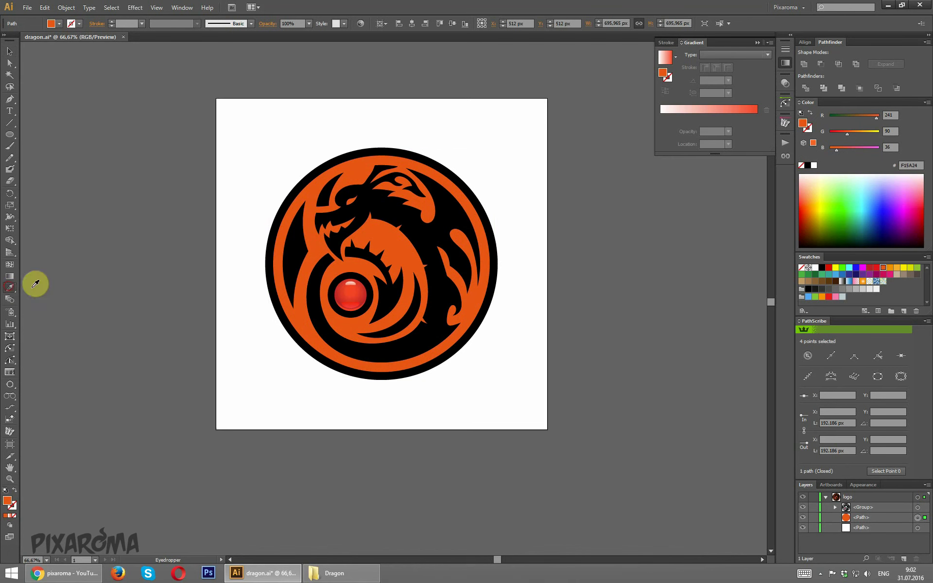
{"action": "left_click", "coordinate": [357, 287]}
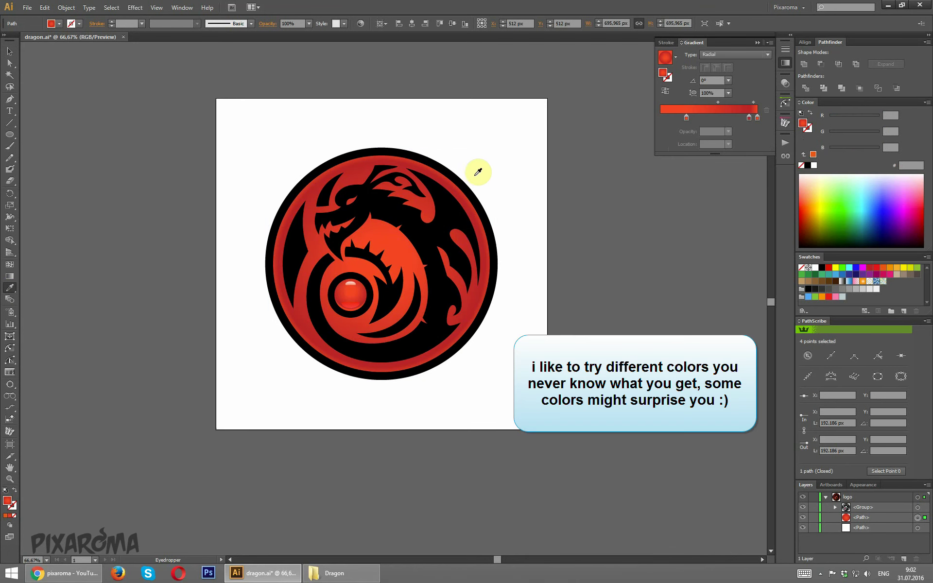
- Remove the extra gradient stop and make the gradient Linear at 90°
{"action": "left_click_drag", "start_coordinate": [756, 118], "coordinate": [765, 153]}
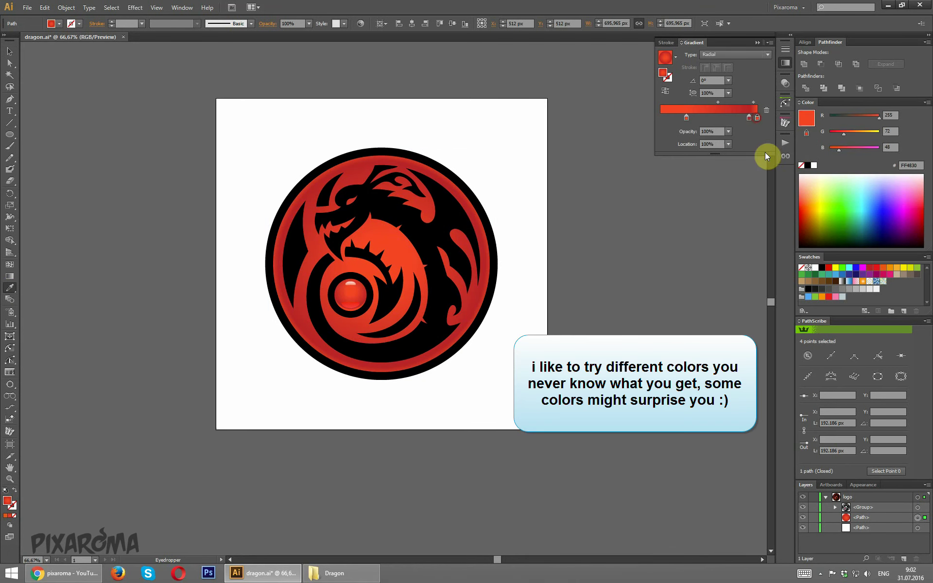
{"action": "left_click", "coordinate": [735, 56]}
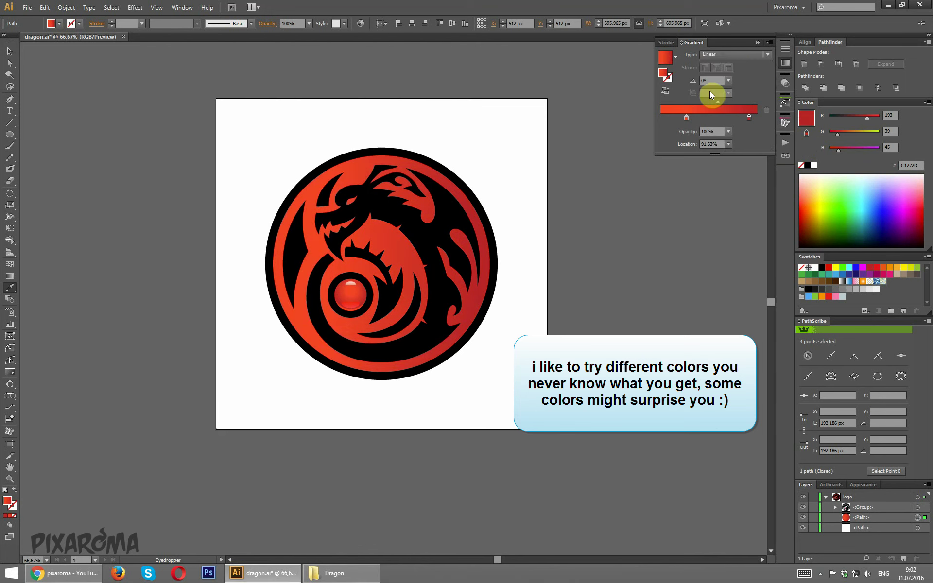
{"action": "left_click", "coordinate": [712, 80]}
{"action": "type", "text": "90"}
{"action": "key", "text": "Tab"}
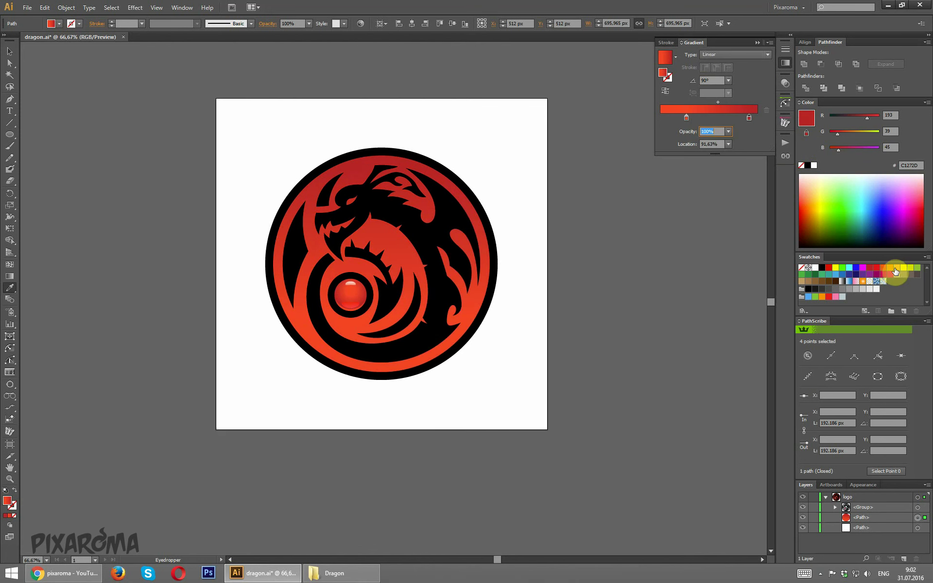
- Recolour the gradient stops orange and yellow for a top-to-bottom orange-to-yellow fade
{"action": "left_click", "coordinate": [687, 119]}
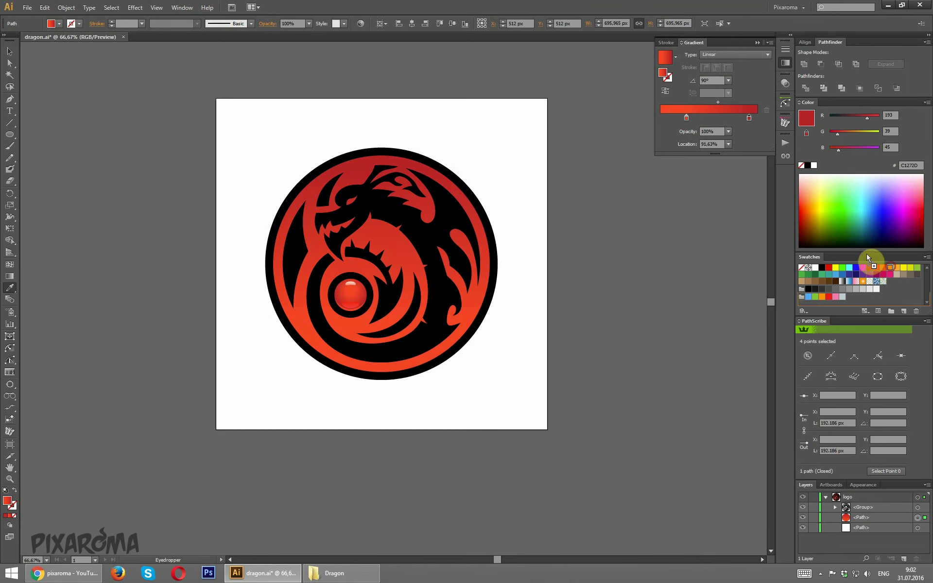
{"action": "left_click_drag", "start_coordinate": [890, 268], "coordinate": [686, 118]}
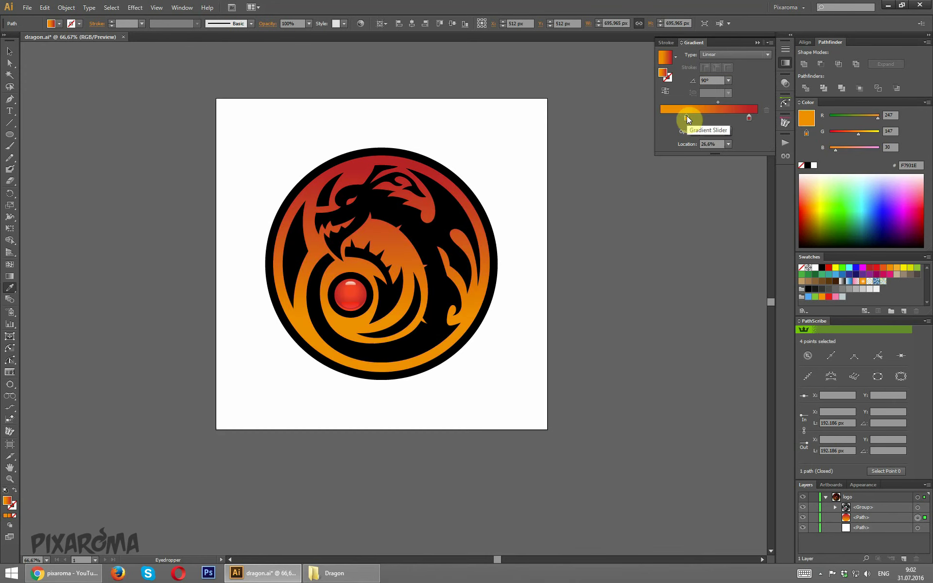
{"action": "left_click", "coordinate": [749, 118]}
{"action": "left_click_drag", "start_coordinate": [844, 132], "coordinate": [846, 132]}
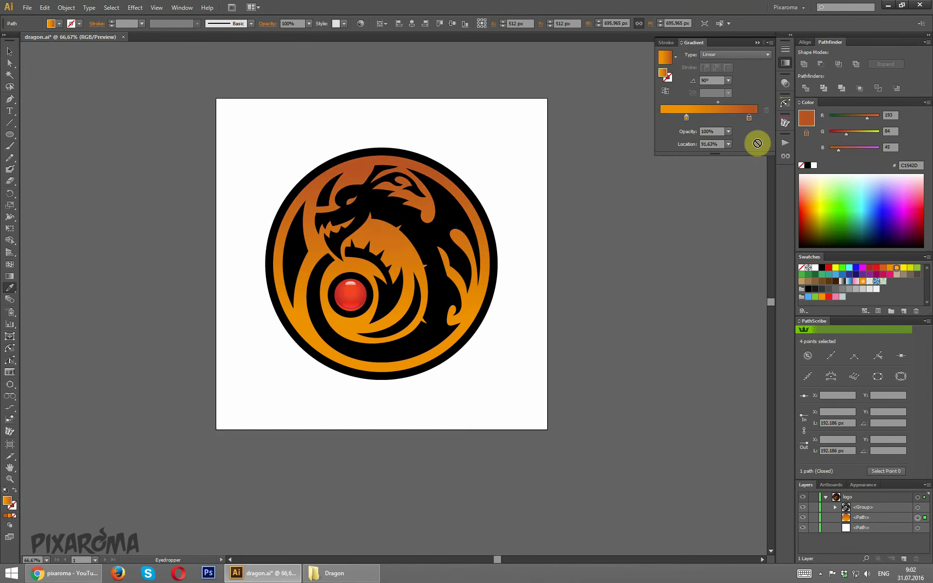
{"action": "left_click_drag", "start_coordinate": [896, 271], "coordinate": [749, 118]}
{"action": "left_click_drag", "start_coordinate": [817, 211], "coordinate": [686, 117]}
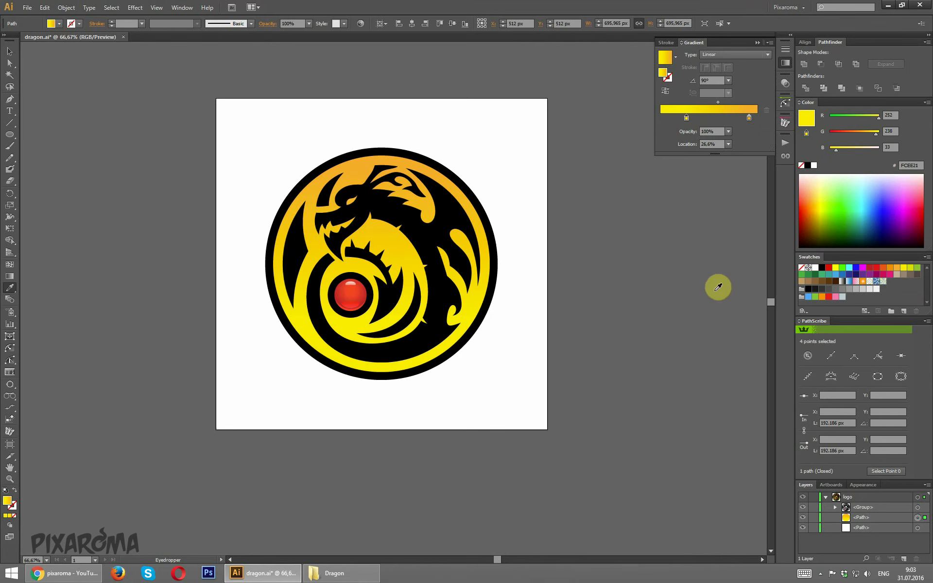
- Create a 1024 × 1024 px square with the Rectangle tool
{"action": "left_click", "coordinate": [10, 50]}
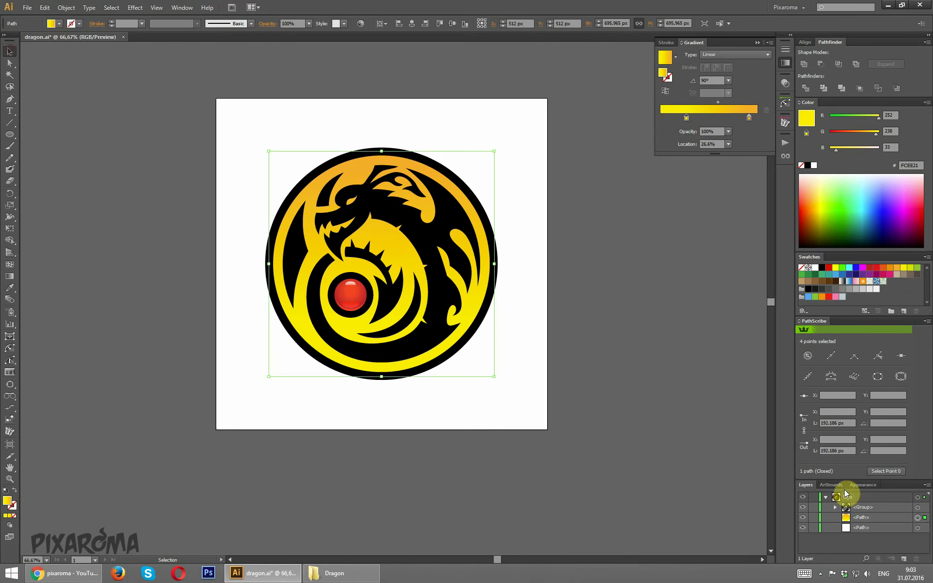
{"action": "left_click", "coordinate": [534, 256]}
{"action": "left_click_drag", "start_coordinate": [9, 134], "coordinate": [34, 135]}
{"action": "left_click", "coordinate": [49, 136]}
{"action": "left_click", "coordinate": [151, 152]}
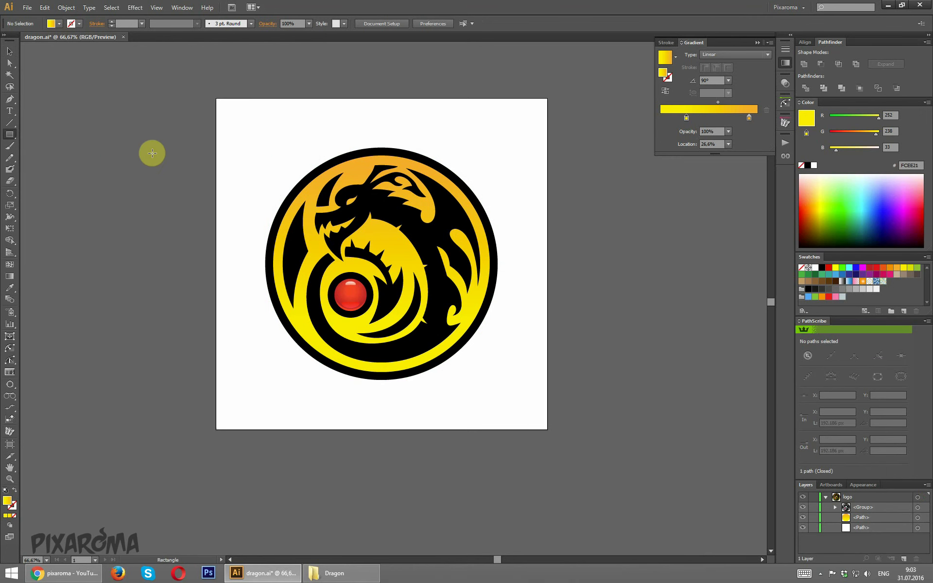
{"action": "type", "text": "1024"}
{"action": "key", "text": "Tab"}
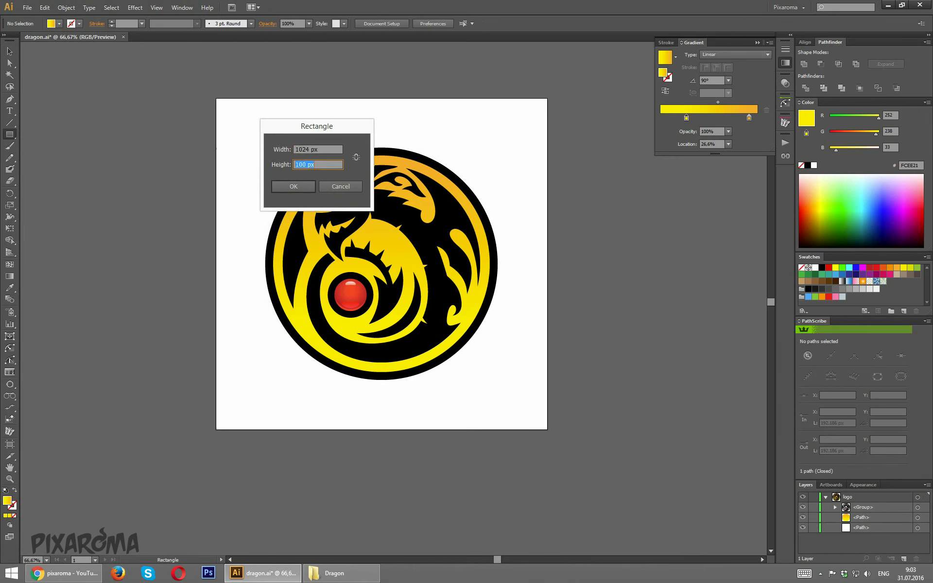
{"action": "key", "text": "Return"}
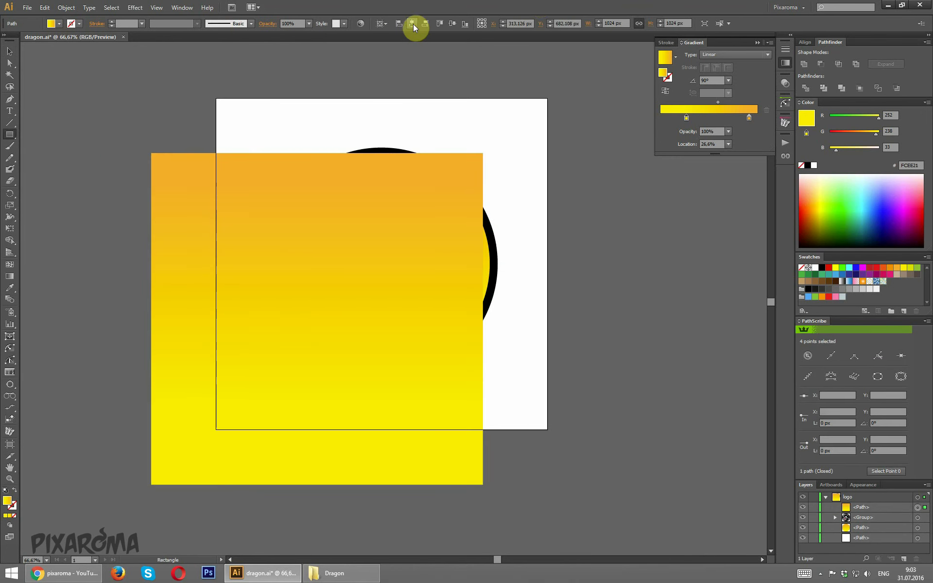
- Centre the square on the artboard, move it to the bottom, and name it 'bg'
{"action": "left_click", "coordinate": [412, 25]}
{"action": "left_click", "coordinate": [452, 23]}
{"action": "left_click_drag", "start_coordinate": [857, 506], "coordinate": [866, 542]}
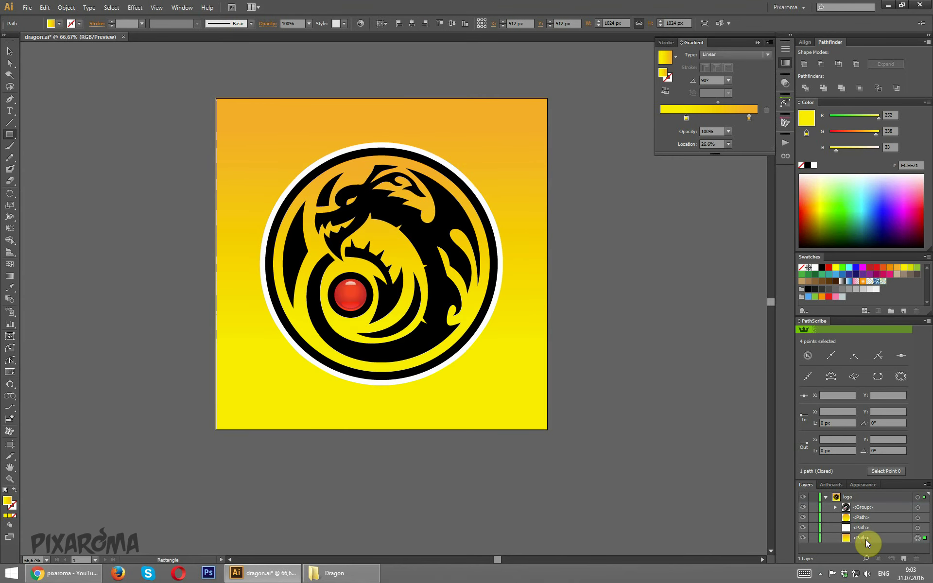
{"action": "double_click", "coordinate": [858, 537]}
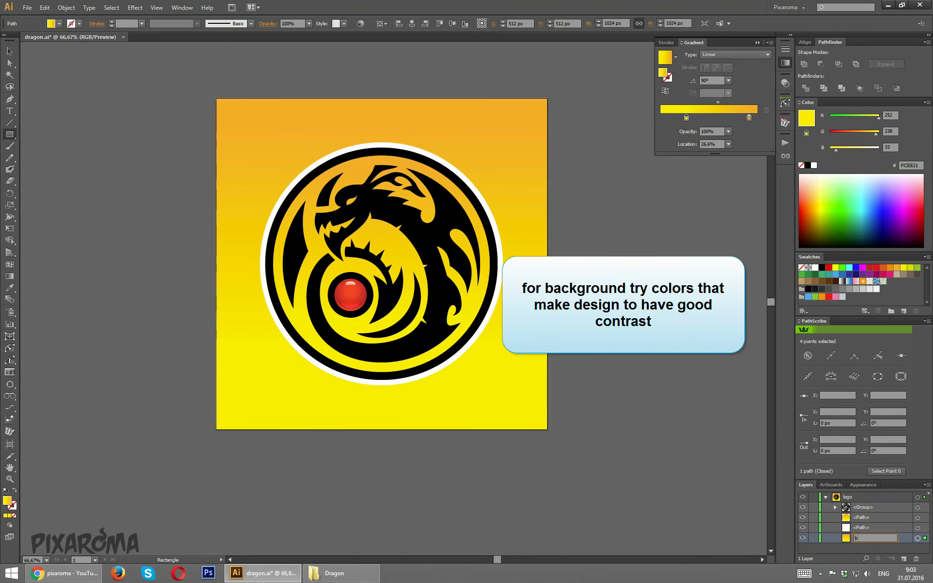
{"action": "type", "text": "bg"}
{"action": "key", "text": "Return"}
- Fill the bg square black, after briefly trying dark grey
{"action": "left_click", "coordinate": [10, 51]}
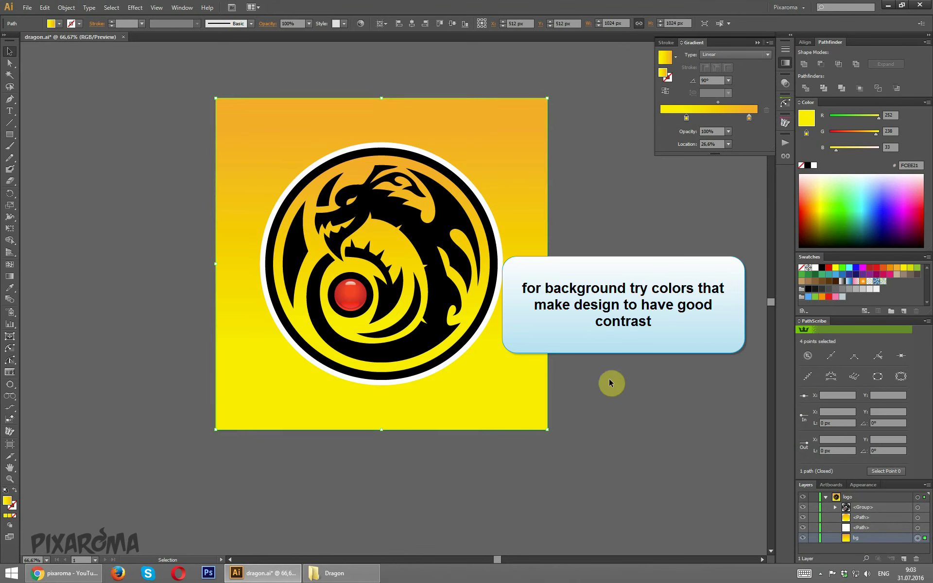
{"action": "left_click", "coordinate": [608, 379]}
{"action": "left_click", "coordinate": [918, 540]}
{"action": "left_click", "coordinate": [821, 269]}
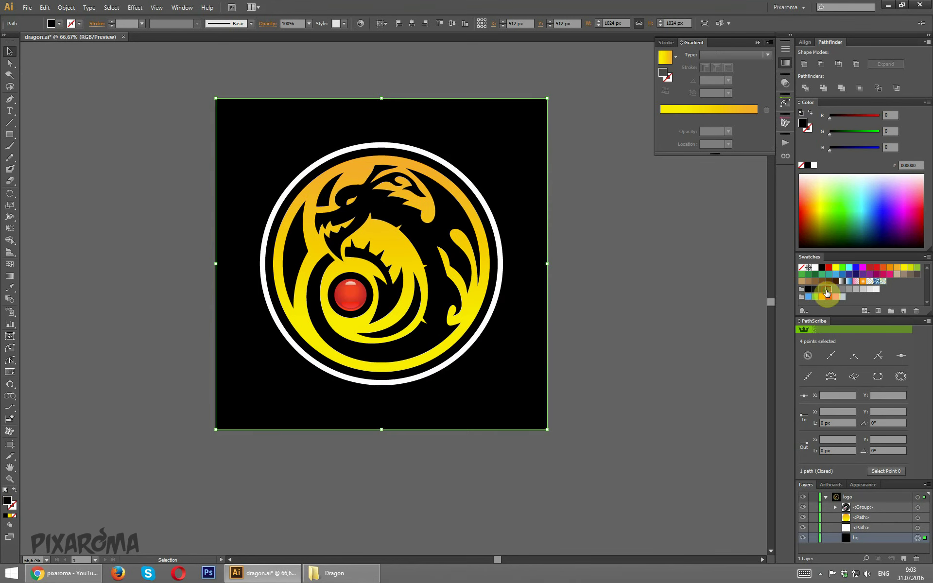
{"action": "left_click", "coordinate": [827, 290]}
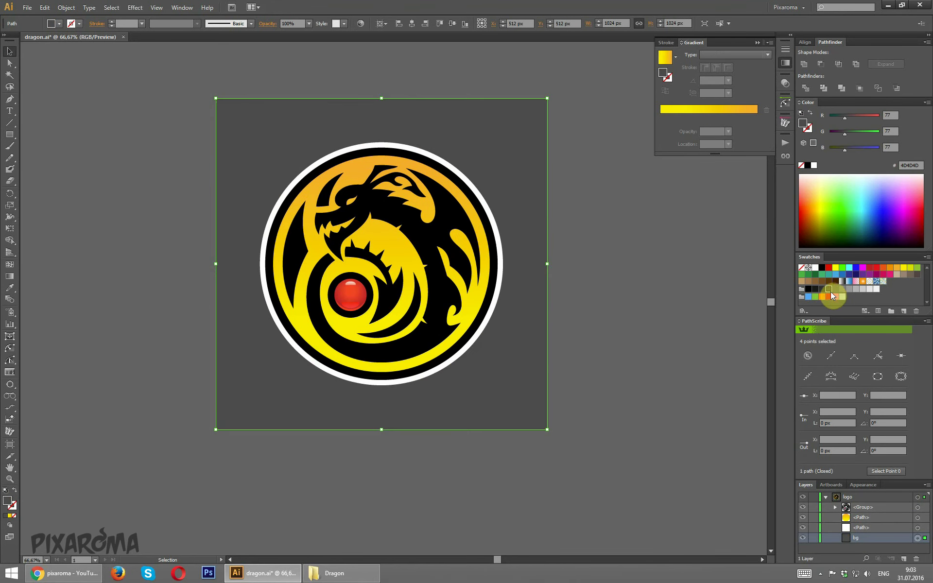
{"action": "left_click", "coordinate": [821, 268]}
{"action": "left_click", "coordinate": [641, 308]}
{"action": "scroll", "coordinate": [641, 305], "scroll_direction": "up", "scroll_amount": 1}
- Group the white ring, gradient ring and dragon artwork and name the group 'logo'
{"action": "scroll", "coordinate": [640, 304], "scroll_direction": "down", "scroll_amount": 2}
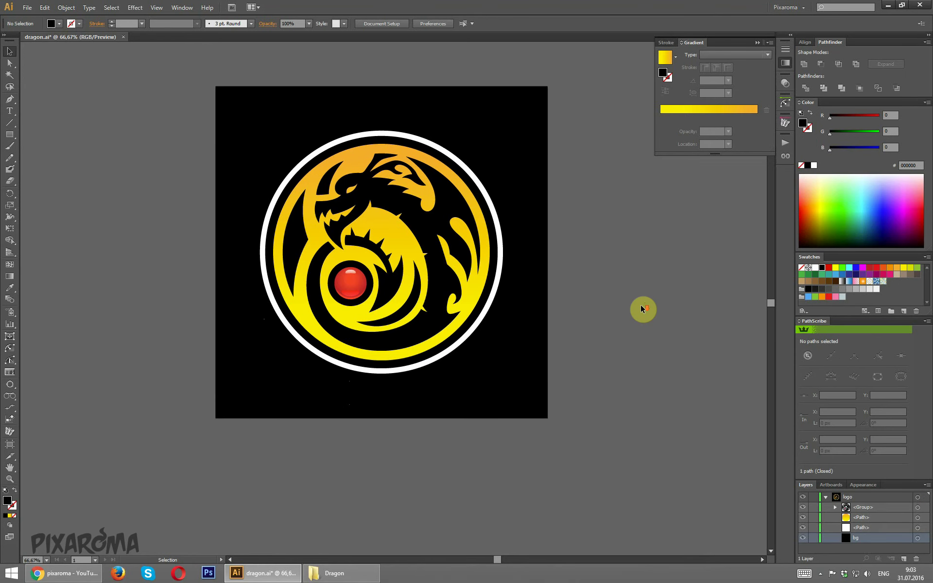
{"action": "key", "text": "ctrl+1"}
{"action": "scroll", "coordinate": [640, 304], "scroll_direction": "up", "scroll_amount": 1}
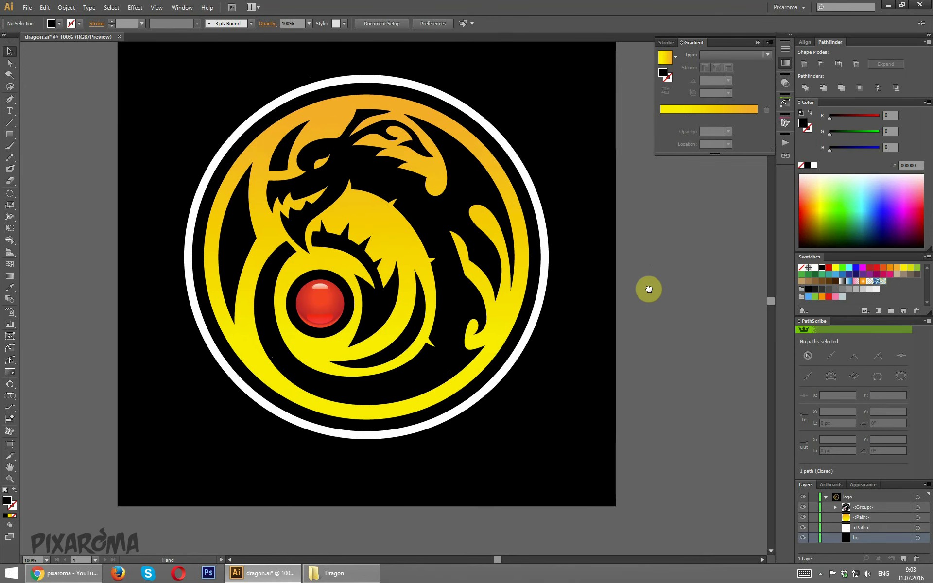
{"action": "left_click", "coordinate": [915, 530]}
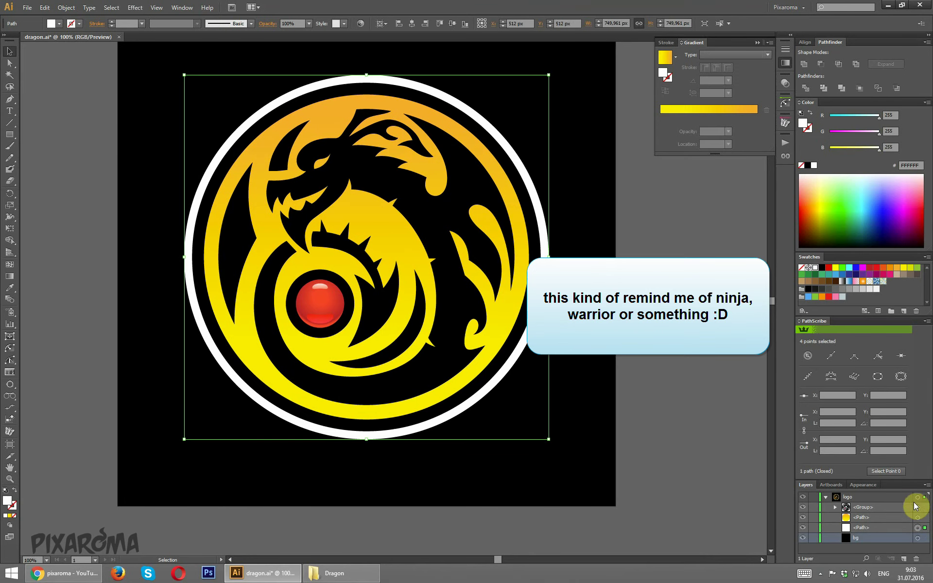
{"action": "key", "text": "ctrl+a"}
{"action": "key", "text": "ctrl+g"}
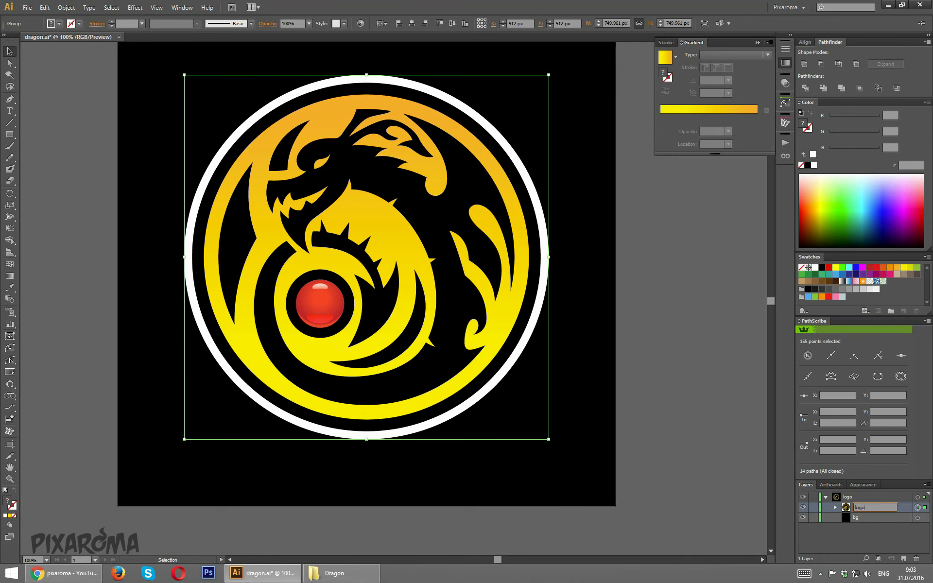
{"action": "left_click", "coordinate": [707, 367]}
- Expand the logo group in Layers and select only the dragon group
{"action": "key", "text": "ctrl+minus"}
{"action": "key", "text": "ctrl+minus"}
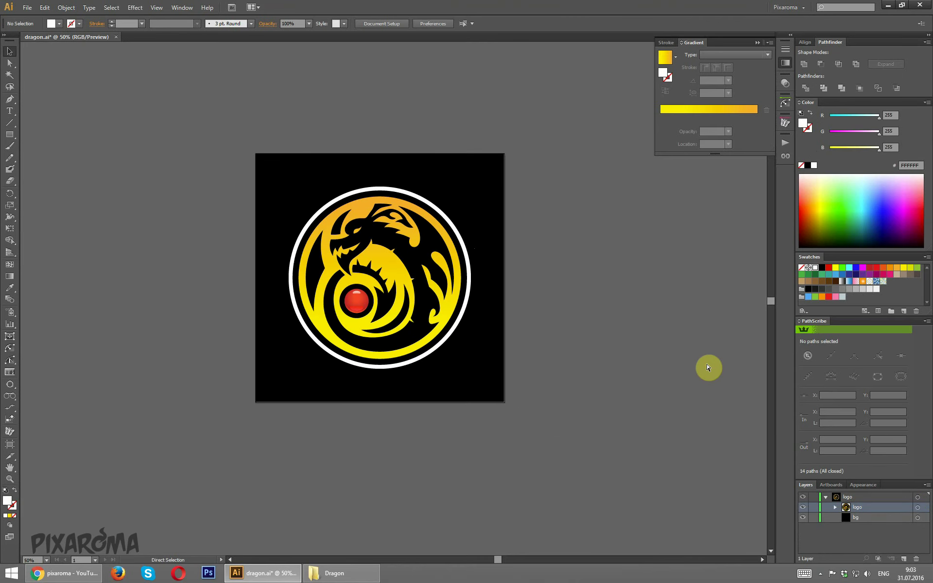
{"action": "left_click", "coordinate": [834, 507]}
{"action": "left_click", "coordinate": [916, 518]}
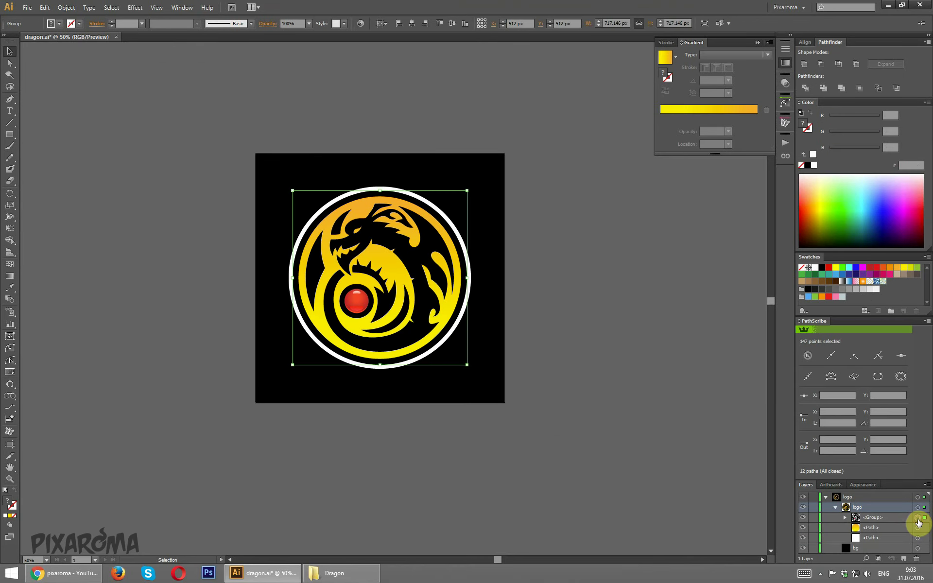
{"action": "left_click", "coordinate": [844, 517]}
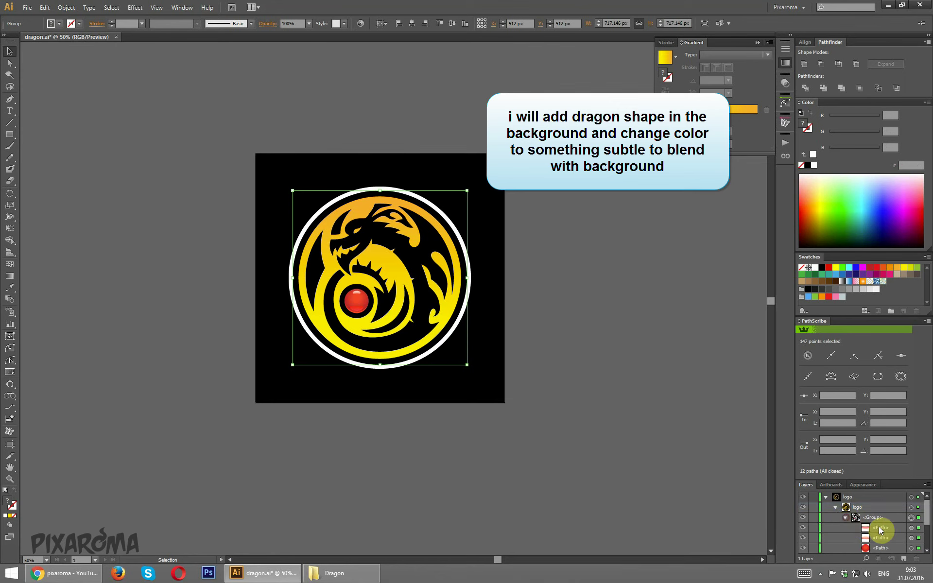
{"action": "scroll", "coordinate": [877, 531], "scroll_direction": "down", "scroll_amount": 3}
{"action": "left_click", "coordinate": [914, 518]}
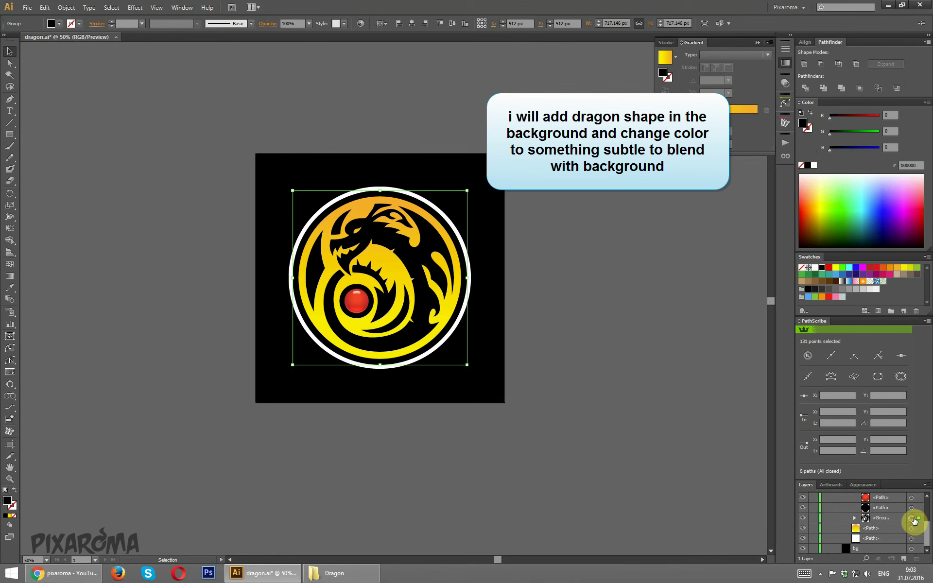
{"action": "scroll", "coordinate": [914, 521], "scroll_direction": "up", "scroll_amount": 5}
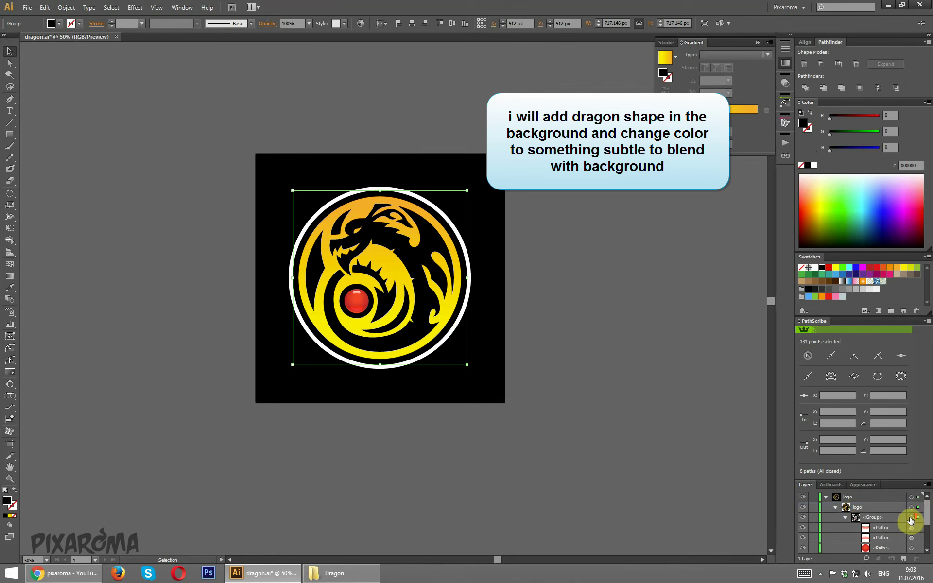
- Copy the dragon group with Edit > Copy and collapse the layer groups
{"action": "left_click", "coordinate": [45, 8]}
{"action": "left_click", "coordinate": [75, 56]}
{"action": "left_click", "coordinate": [505, 154]}
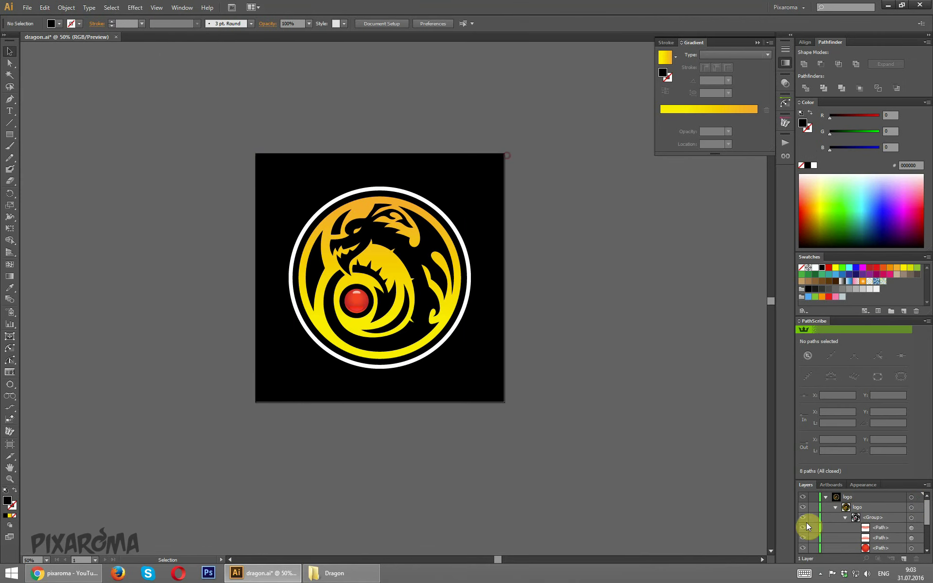
{"action": "left_click", "coordinate": [836, 508]}
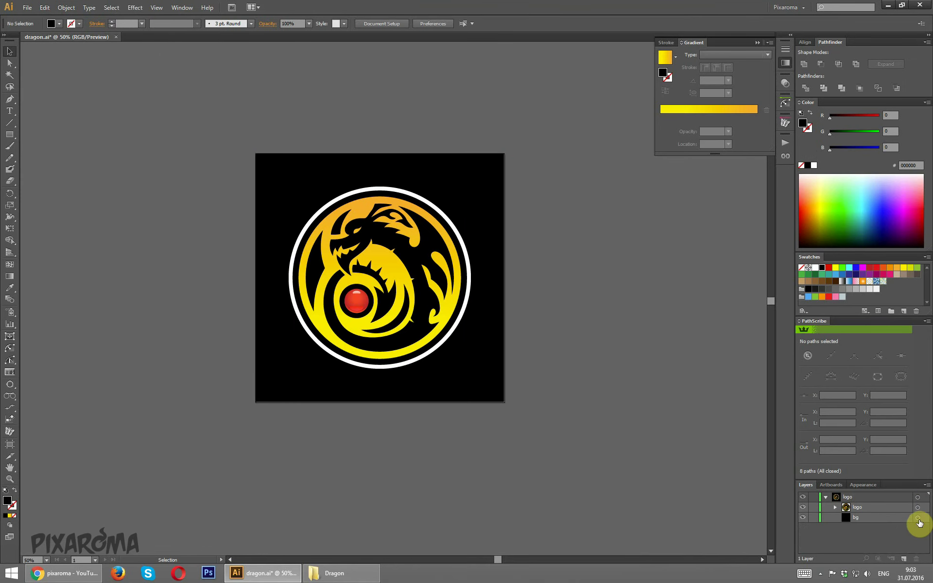
{"action": "left_click", "coordinate": [476, 312]}
- Paste a dragon copy in back, enlarge it well past the square, and fill it dark grey
{"action": "left_click", "coordinate": [28, 8]}
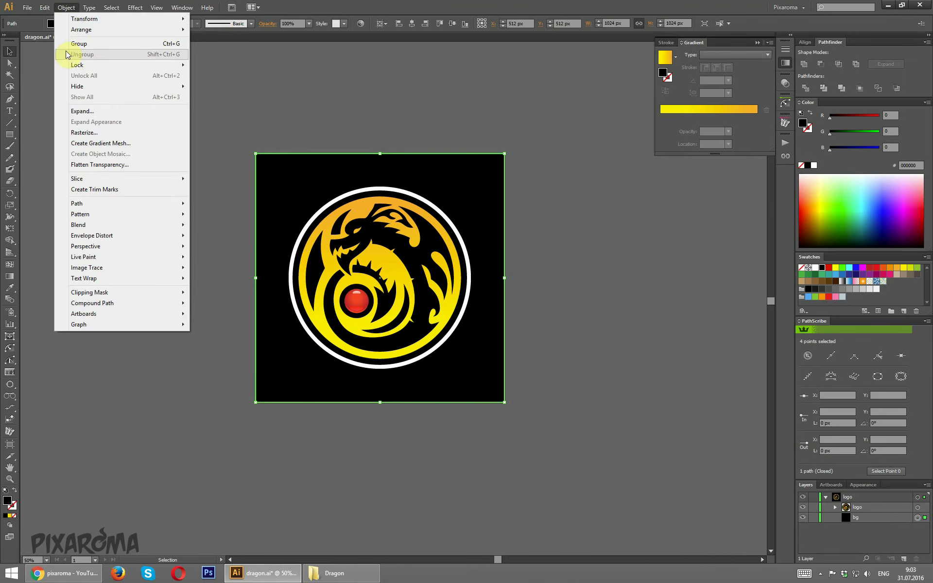
{"action": "left_click", "coordinate": [45, 8]}
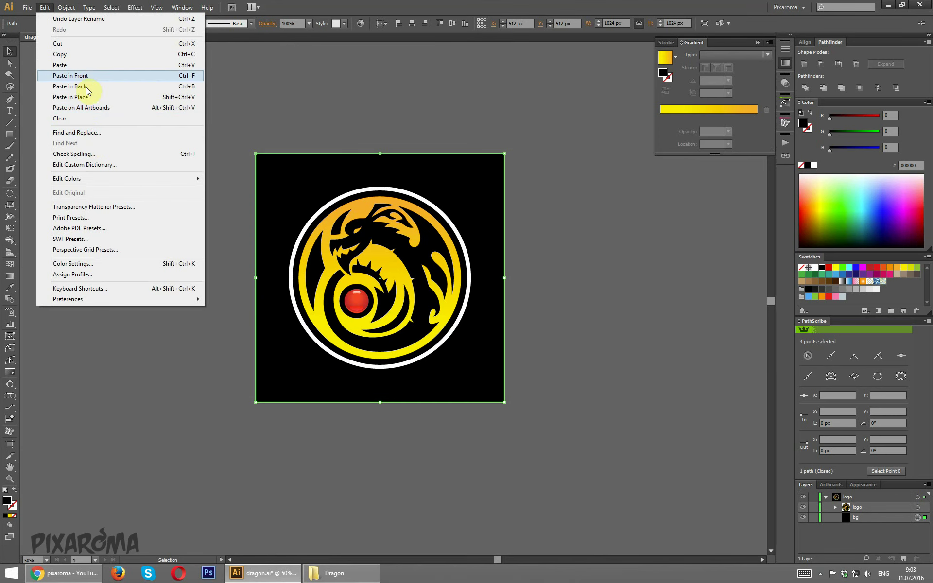
{"action": "left_click", "coordinate": [95, 76]}
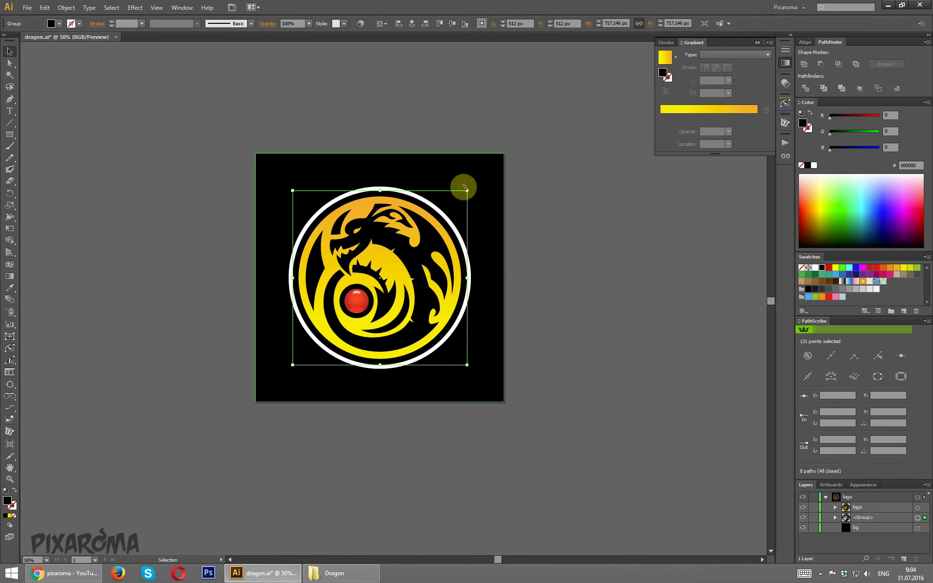
{"action": "left_click_drag", "start_coordinate": [469, 188], "coordinate": [563, 111]}
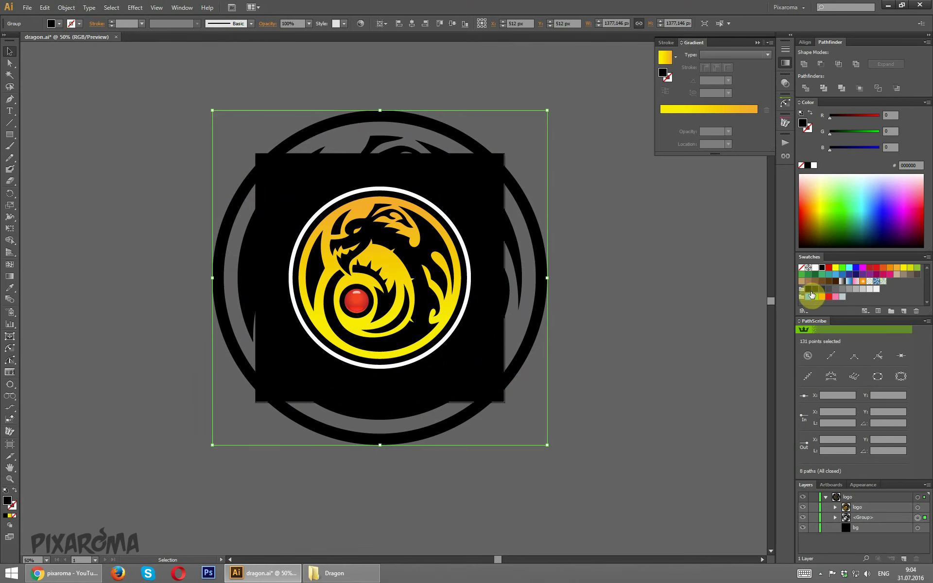
{"action": "left_click", "coordinate": [815, 290]}
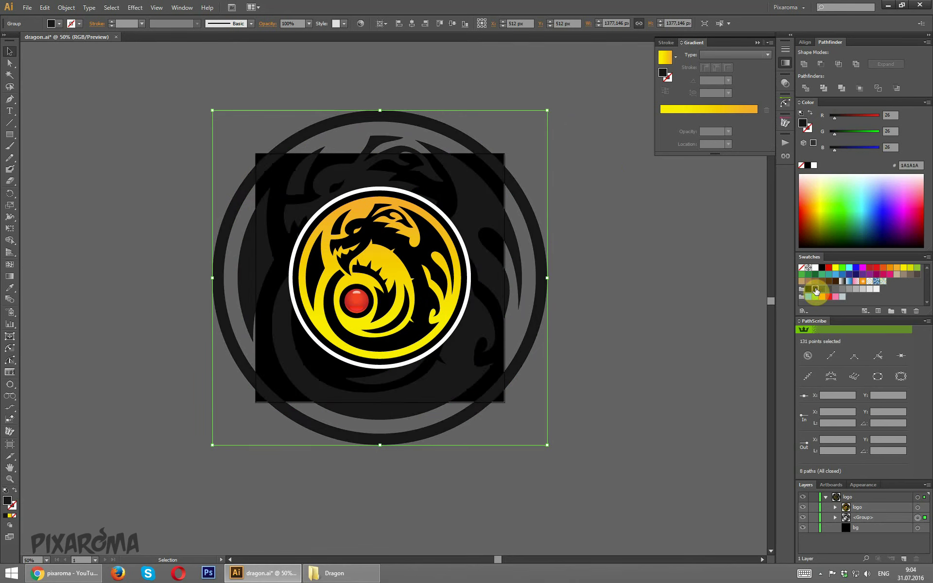
{"action": "left_click", "coordinate": [809, 290]}
{"action": "left_click", "coordinate": [815, 290]}
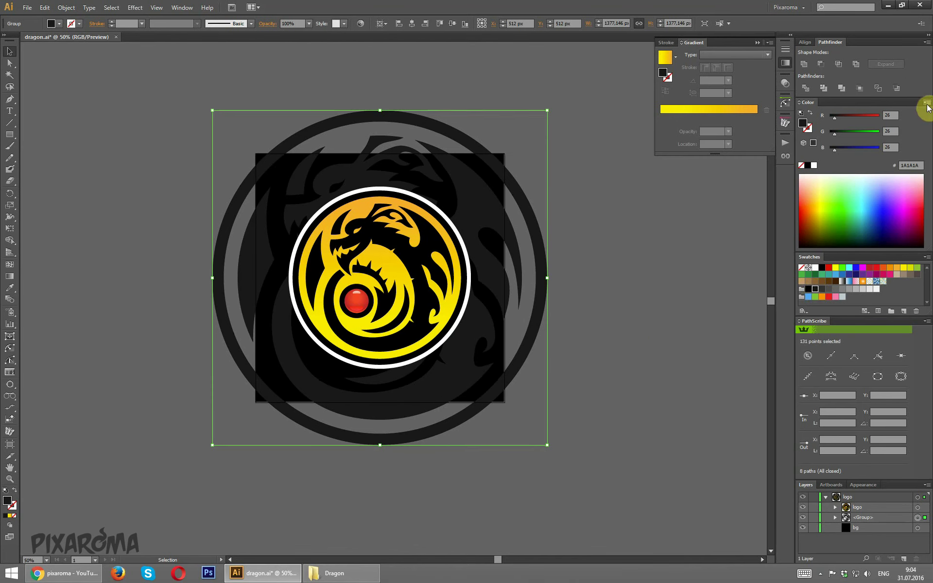
- Set the dragon copy to about 11% HSB brightness and duplicate the 'bg' square above it
{"action": "left_click", "coordinate": [926, 103]}
{"action": "left_click", "coordinate": [854, 142]}
{"action": "left_click_drag", "start_coordinate": [834, 151], "coordinate": [832, 150]}
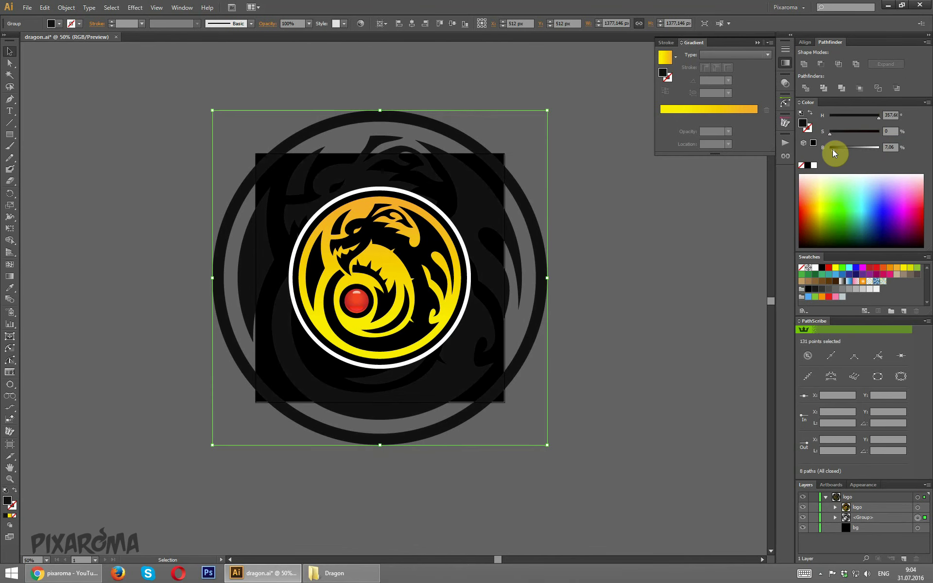
{"action": "left_click_drag", "start_coordinate": [832, 151], "coordinate": [834, 151]}
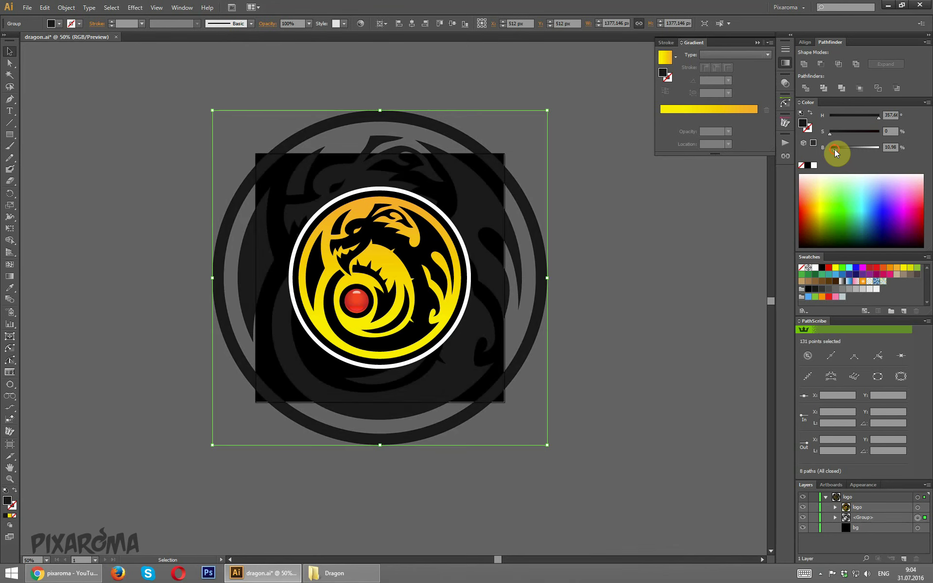
{"action": "left_click", "coordinate": [631, 244]}
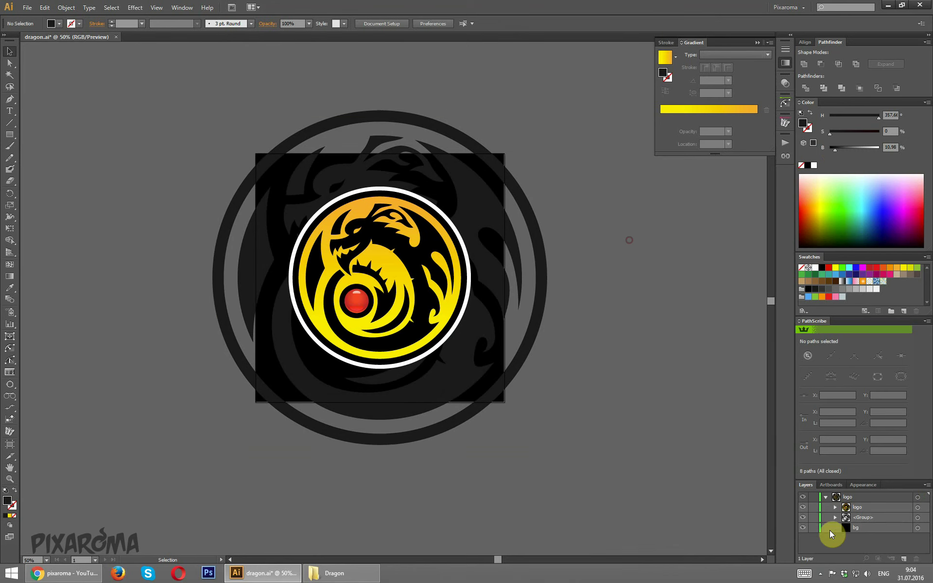
{"action": "mouse_move", "coordinate": [877, 529]}
{"action": "left_mouse_down"}
{"action": "mouse_move", "coordinate": [900, 562]}
{"action": "mouse_move", "coordinate": [871, 513]}
{"action": "left_mouse_up"}
- Clip the oversized dragon to the 'bg' square copy with Make Clipping Mask
{"action": "left_click", "coordinate": [915, 528]}
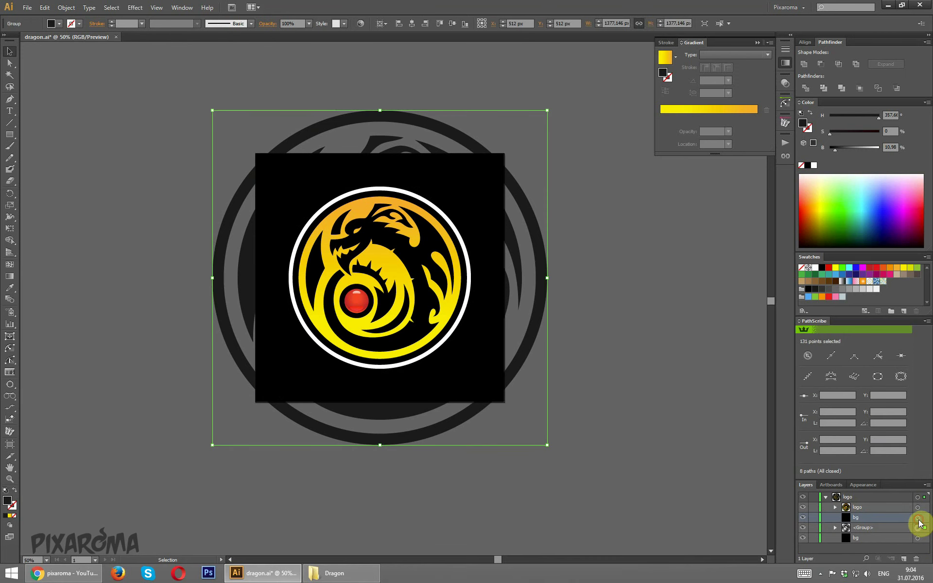
{"action": "right_click", "coordinate": [449, 261]}
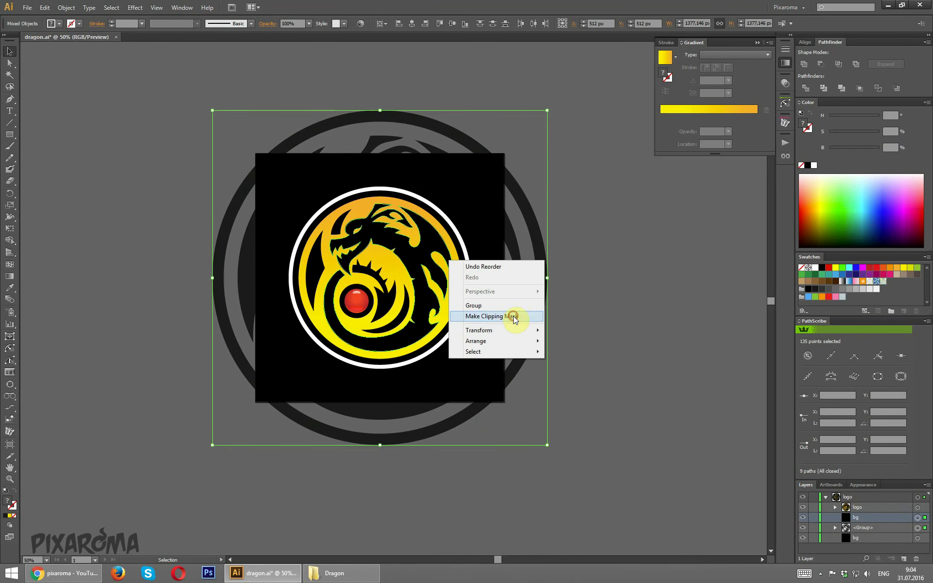
{"action": "left_click", "coordinate": [513, 316]}
{"action": "left_click", "coordinate": [600, 285]}
- View the finished emblem at actual size in full-screen mode, centred on screen
{"action": "key", "text": "ctrl+minus"}
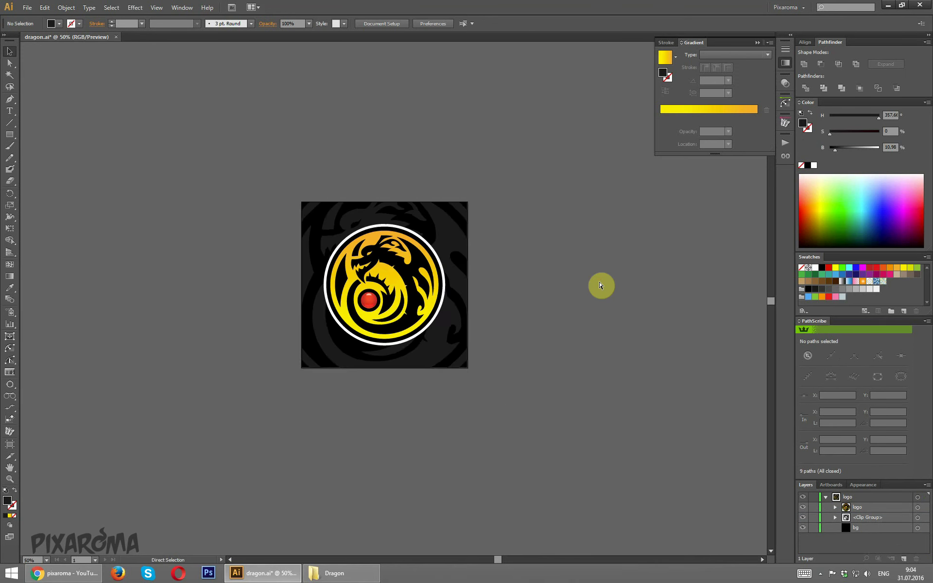
{"action": "key", "text": "ctrl+plus"}
{"action": "key", "text": "ctrl+plus"}
{"action": "key", "text": "ctrl+1"}
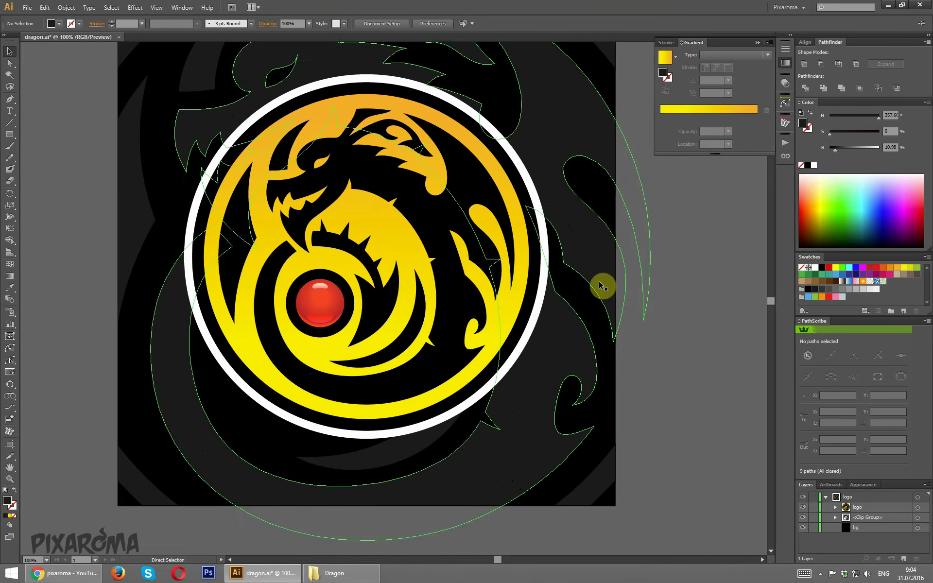
{"action": "key", "text": "f"}
{"action": "key", "text": "f"}
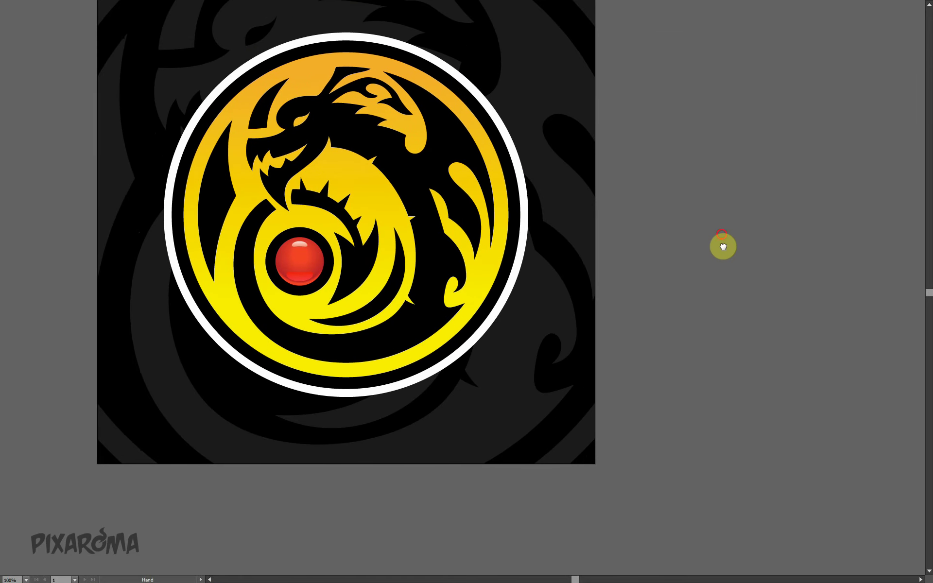
{"action": "left_click_drag", "start_coordinate": [723, 246], "coordinate": [650, 307]}
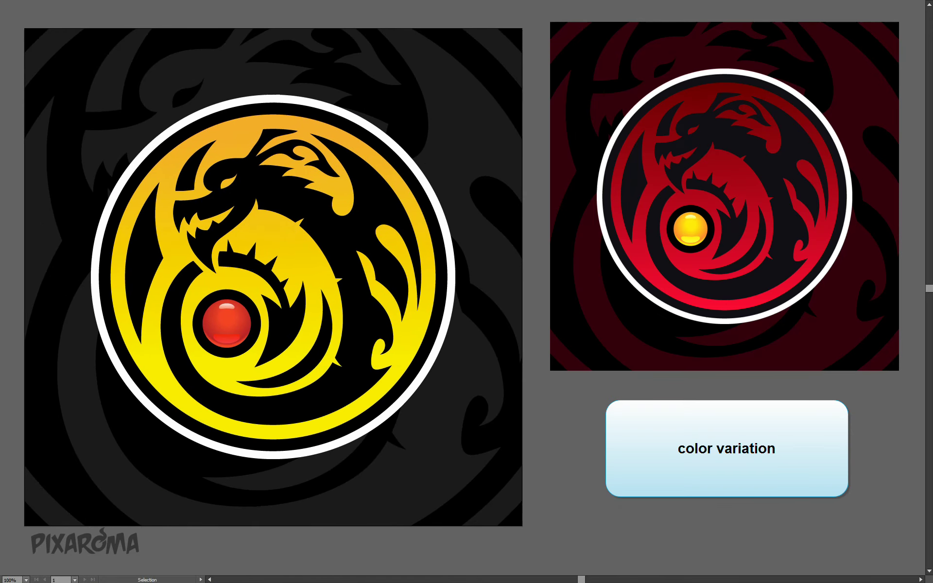